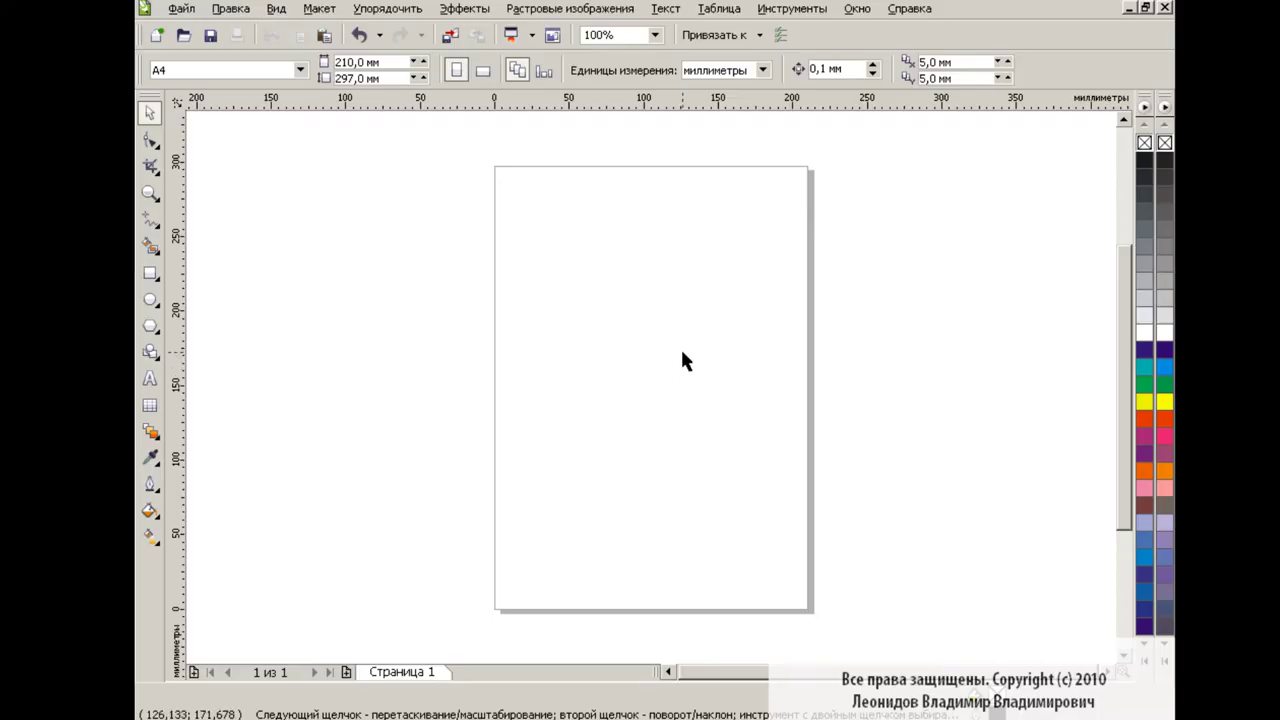
- Draw a page-spanning circle and leave a smaller concentric copy inside it
{"action": "left_click", "coordinate": [150, 299]}
{"action": "left_click_drag", "start_coordinate": [537, 260], "coordinate": [798, 523]}
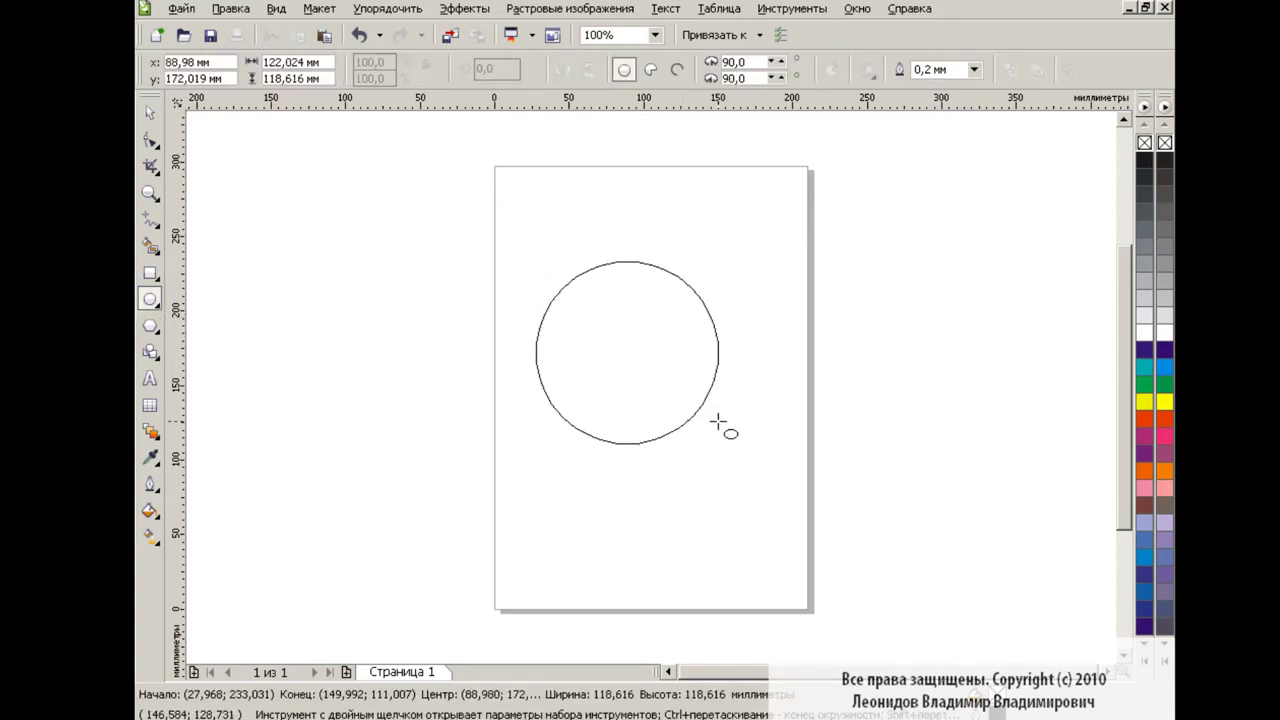
{"action": "left_click_drag", "start_coordinate": [670, 395], "coordinate": [634, 339]}
{"action": "left_click_drag", "start_coordinate": [766, 471], "coordinate": [812, 520]}
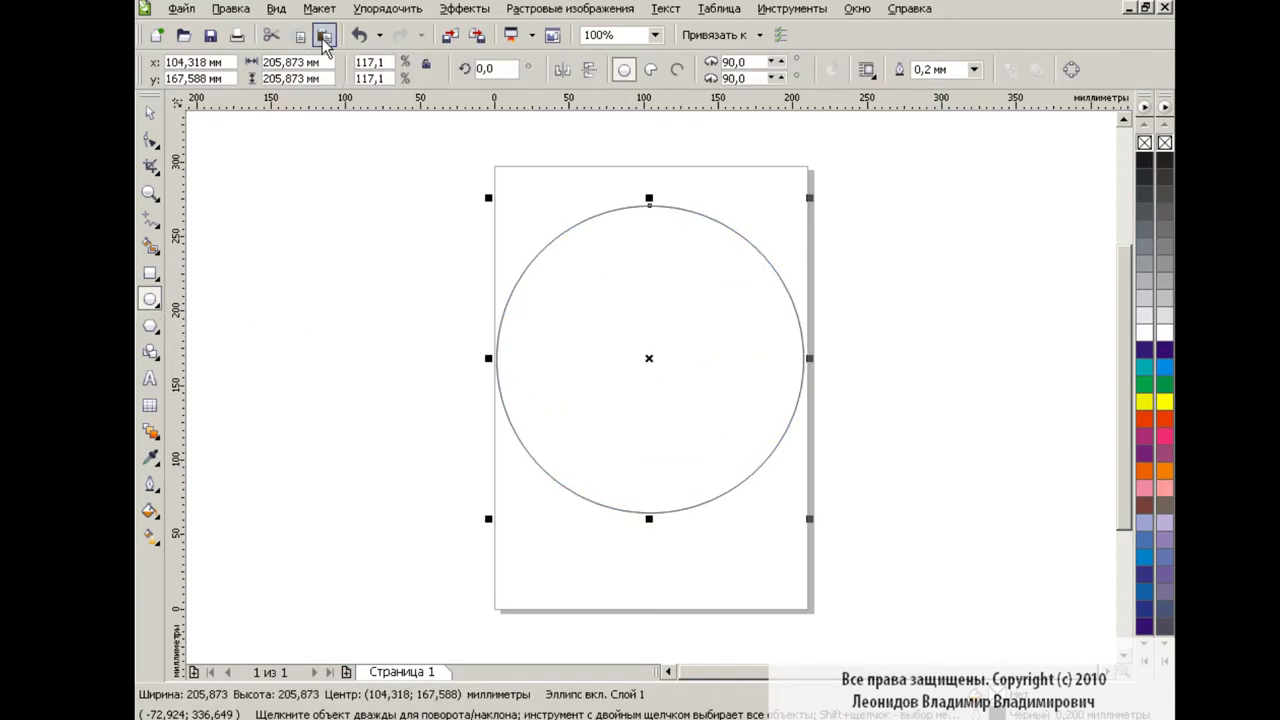
{"action": "left_click_drag", "start_coordinate": [808, 200], "coordinate": [790, 206]}
{"action": "key", "text": "space"}
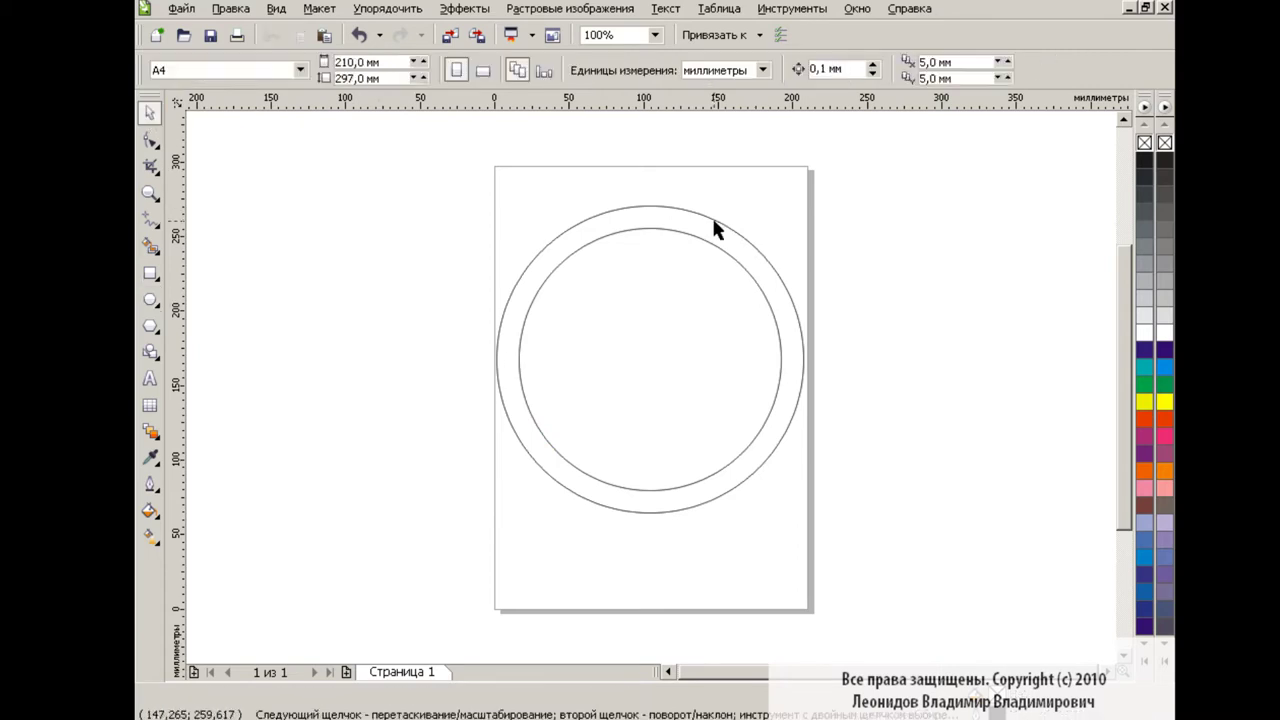
- Open the custom gradient fill settings for the outer circle
{"action": "left_click", "coordinate": [711, 217]}
{"action": "left_click", "coordinate": [150, 510]}
{"action": "left_click", "coordinate": [200, 510]}
{"action": "left_click", "coordinate": [568, 339]}
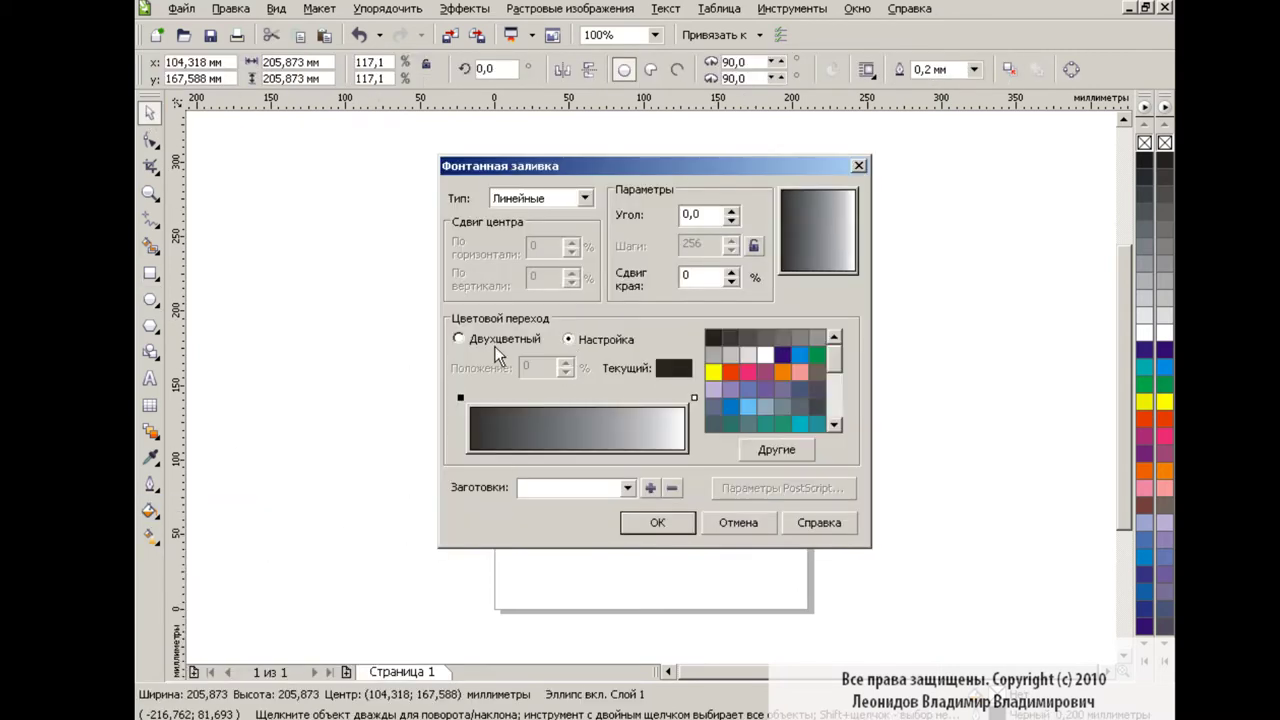
- Give the outer circle a grey-and-white custom gradient, made radial from centre to edge
{"action": "left_click", "coordinate": [799, 339]}
{"action": "double_click", "coordinate": [528, 399]}
{"action": "left_click", "coordinate": [763, 353]}
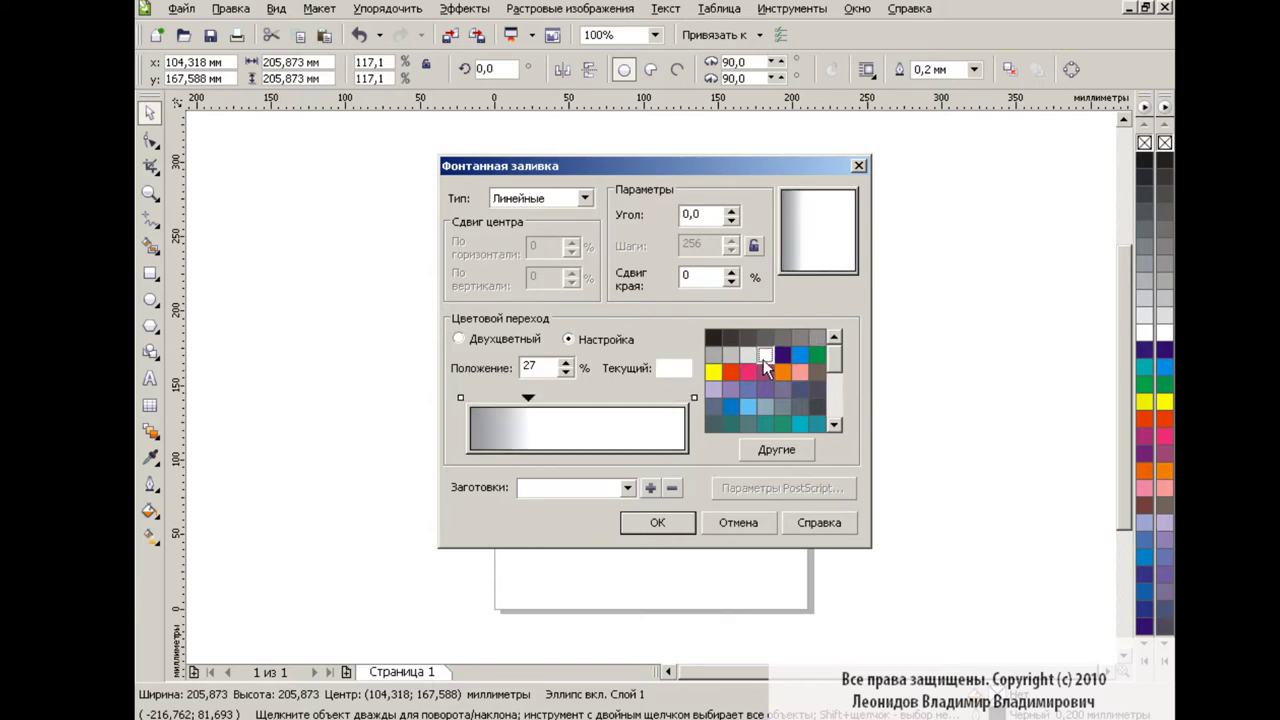
{"action": "left_click_drag", "start_coordinate": [528, 399], "coordinate": [522, 399]}
{"action": "left_click", "coordinate": [655, 524]}
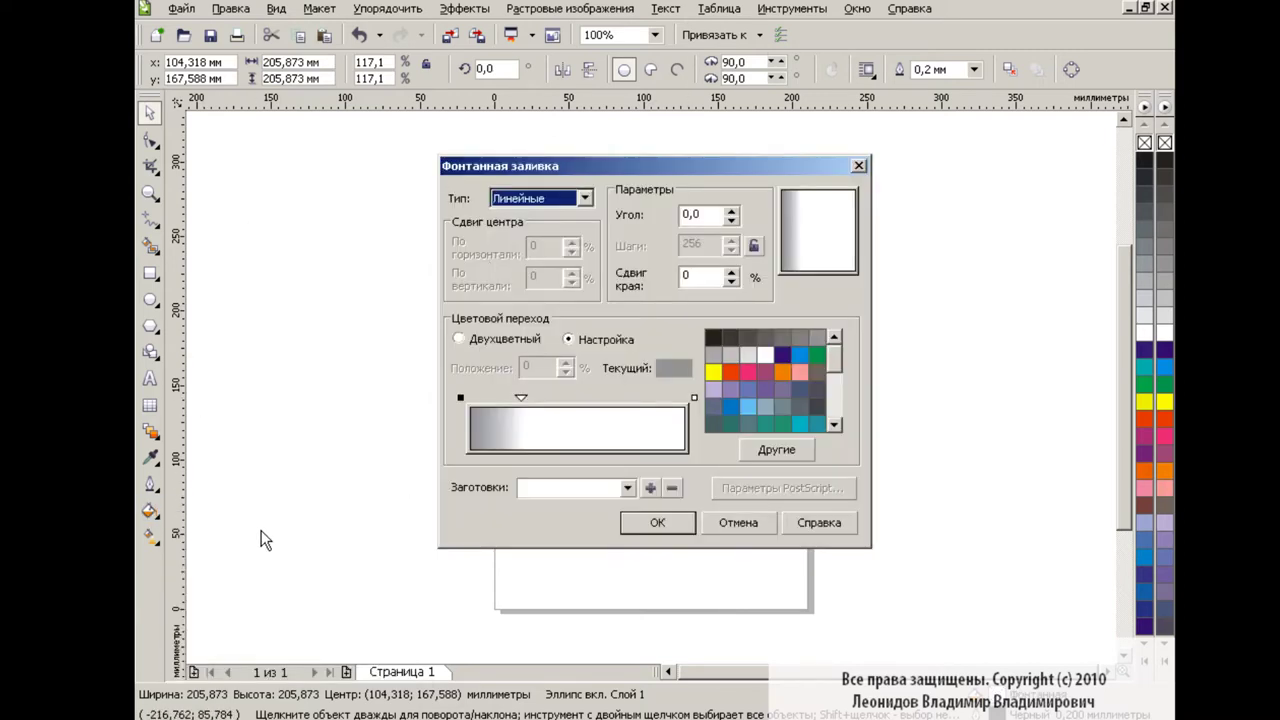
{"action": "left_click", "coordinate": [150, 538]}
{"action": "left_click_drag", "start_coordinate": [649, 358], "coordinate": [792, 357]}
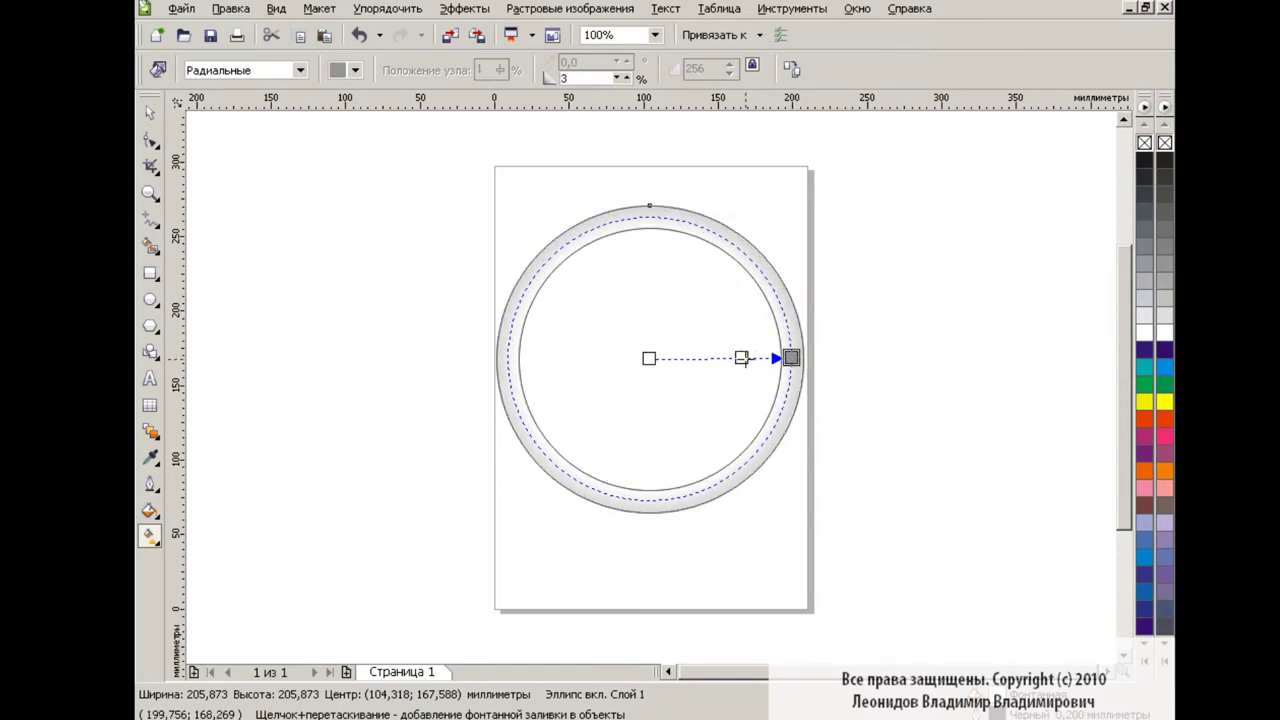
{"action": "double_click", "coordinate": [736, 358]}
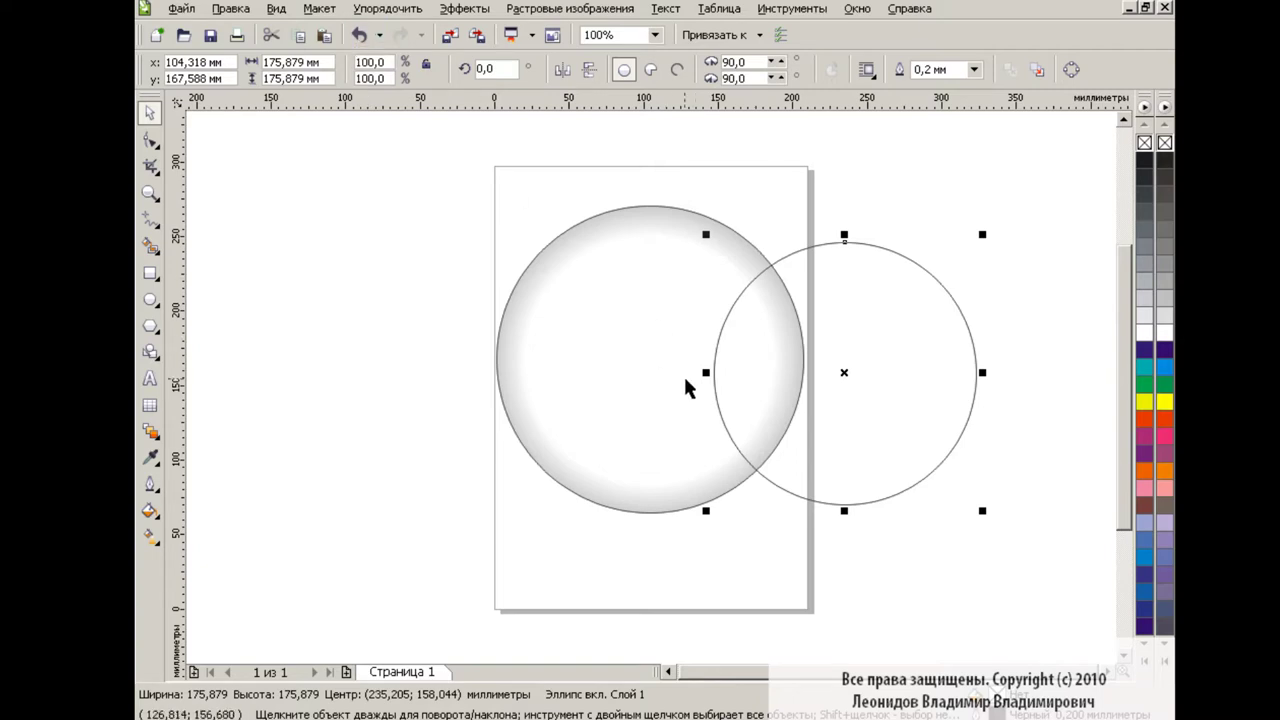
- Undo the inner circle's accidental move and fill it solid black
{"action": "left_click", "coordinate": [359, 35]}
{"action": "left_click", "coordinate": [423, 283]}
{"action": "left_click", "coordinate": [644, 330]}
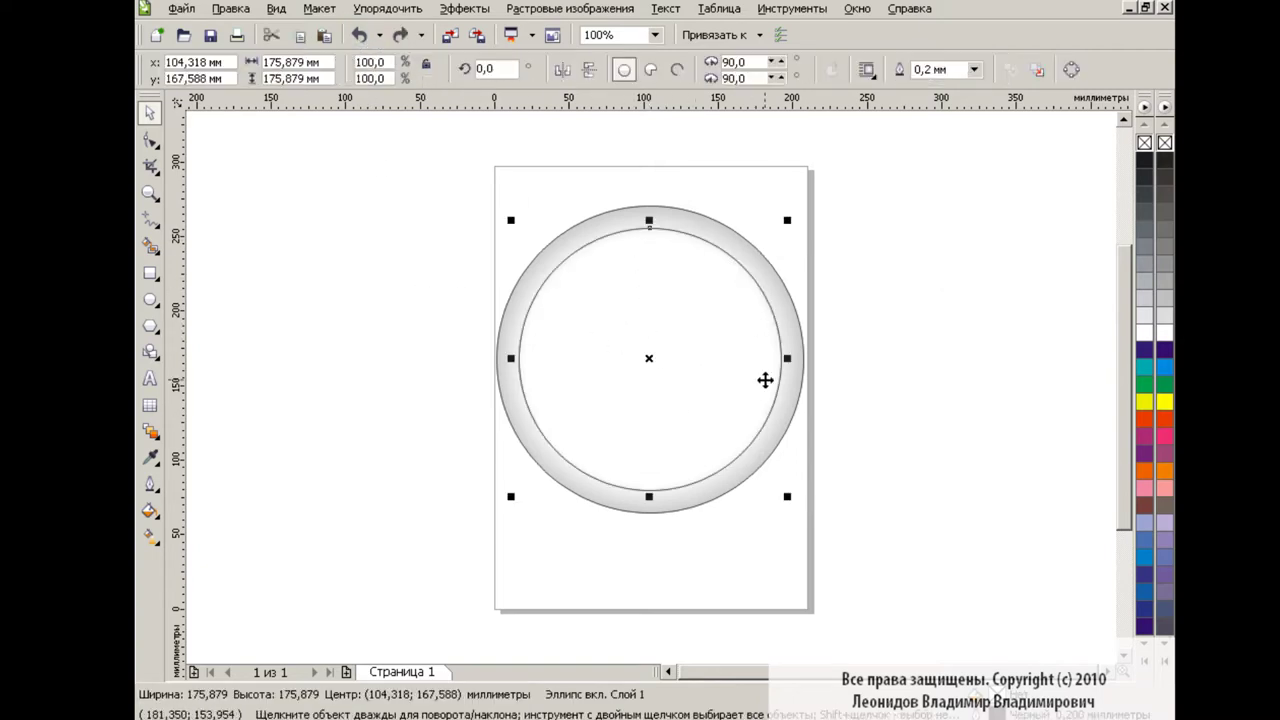
{"action": "left_click", "coordinate": [1162, 162]}
{"action": "key", "text": "Escape"}
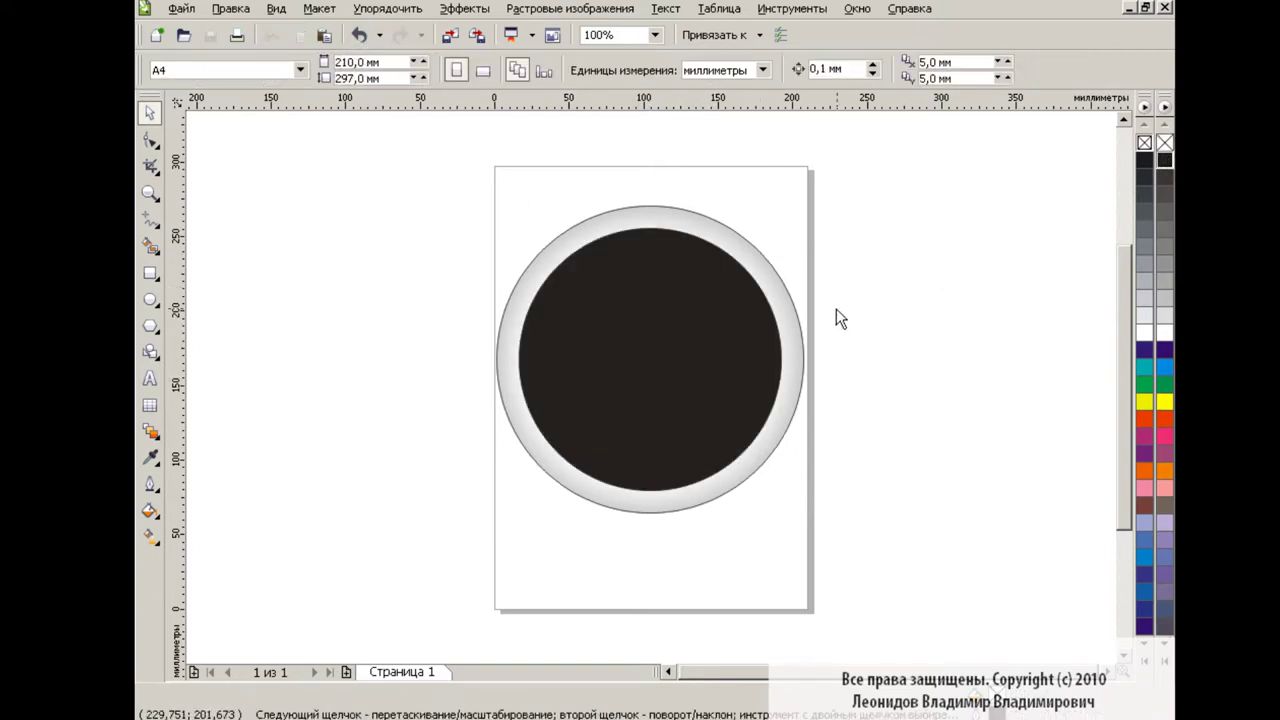
- Draw a tall rectangle, convert it to curves, and drag its nodes into a tapered strap shape
{"action": "left_click", "coordinate": [149, 274]}
{"action": "left_click_drag", "start_coordinate": [347, 212], "coordinate": [439, 437]}
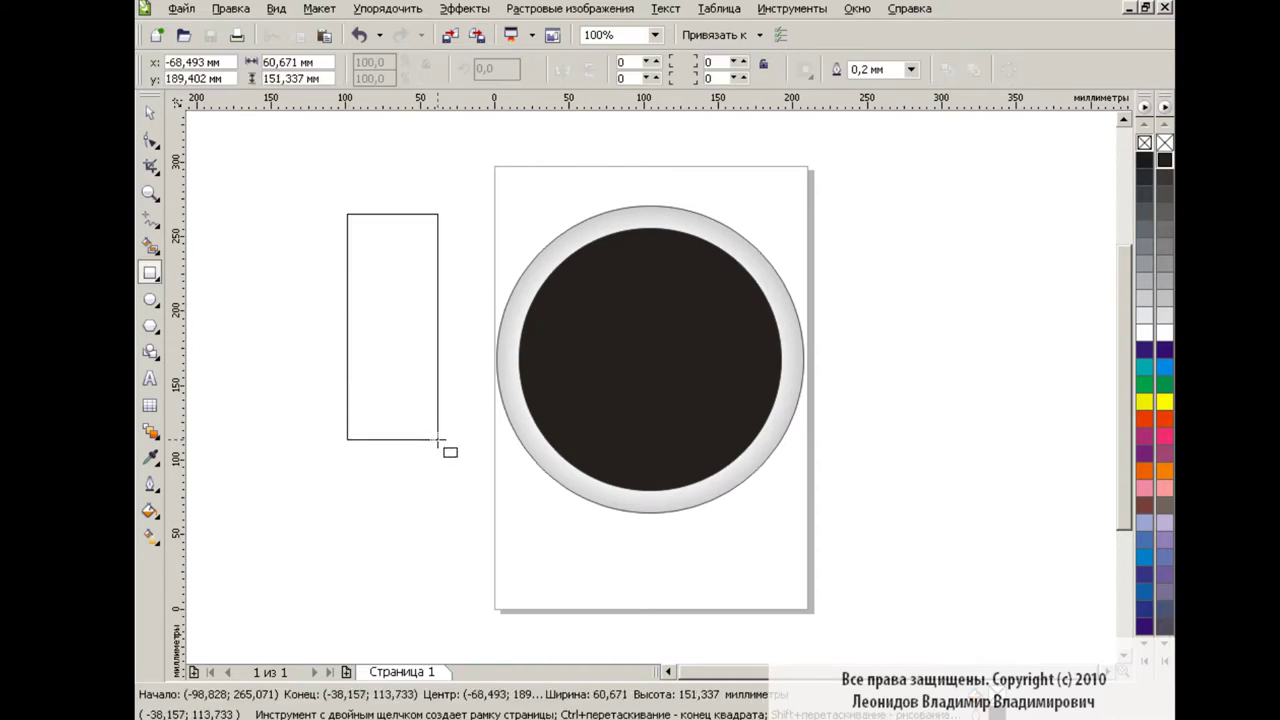
{"action": "left_click", "coordinate": [1007, 69]}
{"action": "key", "text": "F10"}
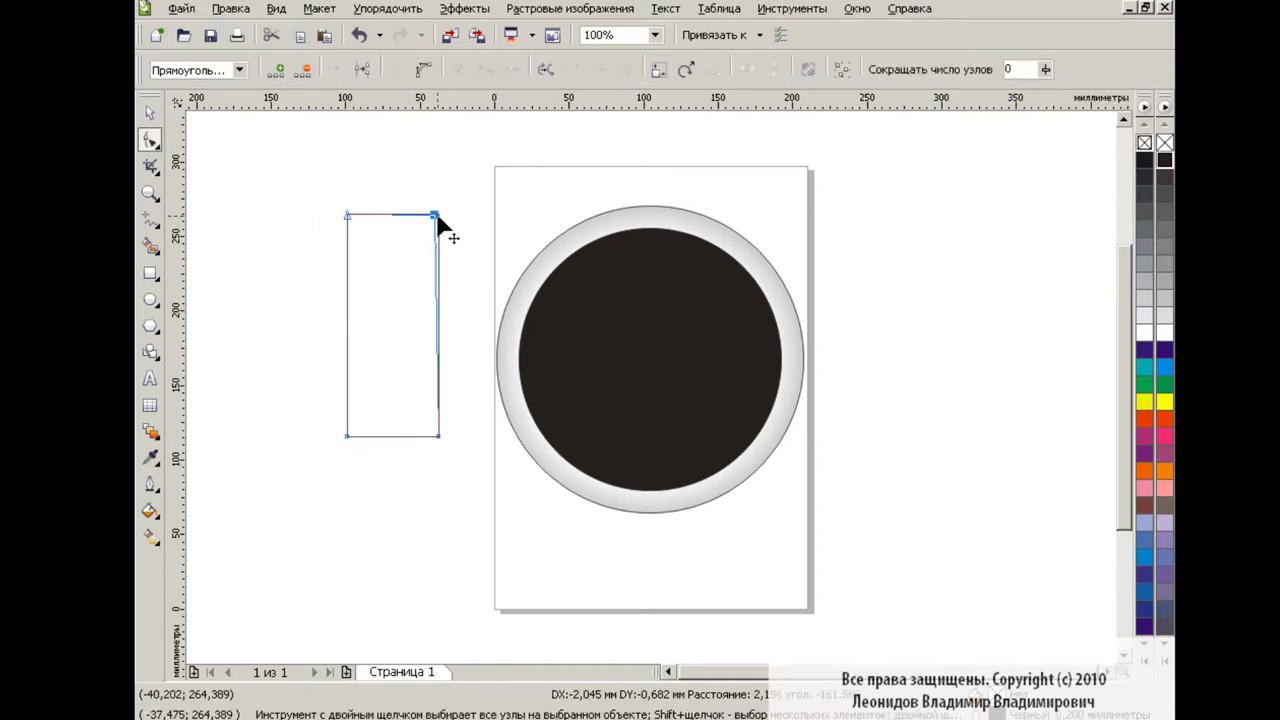
{"action": "left_click_drag", "start_coordinate": [439, 213], "coordinate": [415, 234]}
{"action": "left_click_drag", "start_coordinate": [348, 436], "coordinate": [355, 432]}
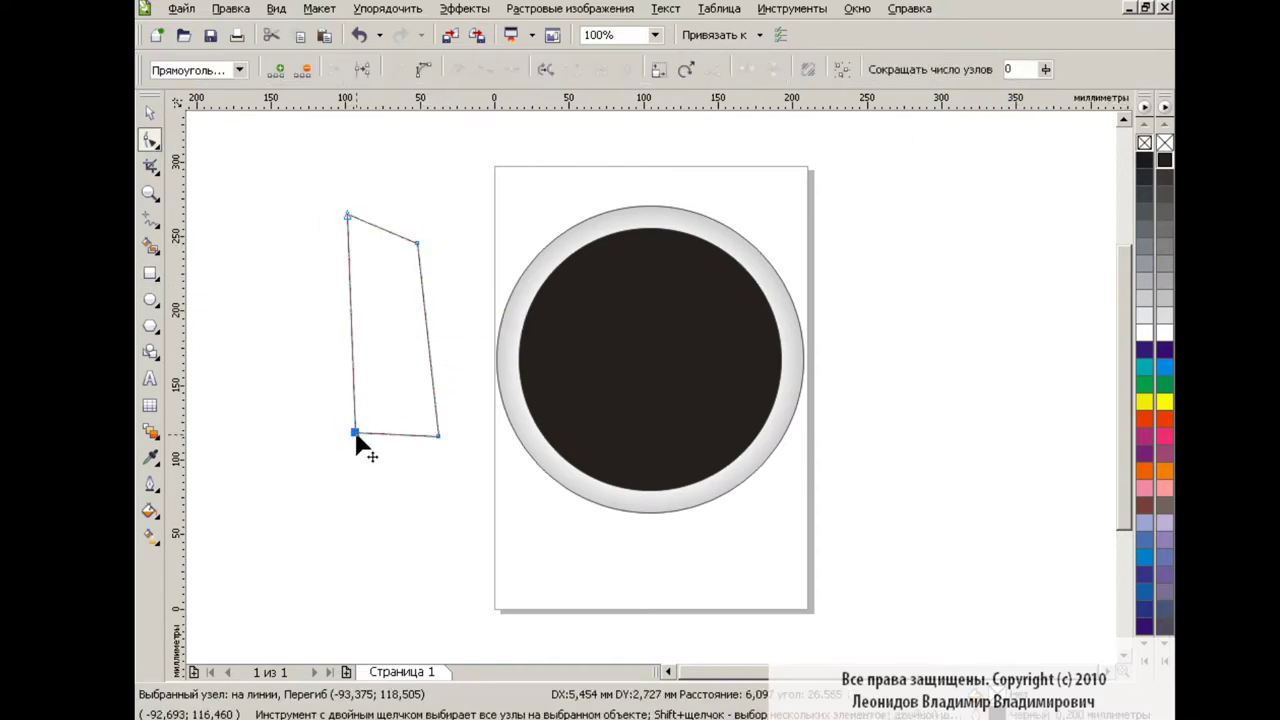
{"action": "left_click_drag", "start_coordinate": [439, 436], "coordinate": [452, 436]}
- Move the strap piece onto the watch's upper right and place a copy below
{"action": "key", "text": "space"}
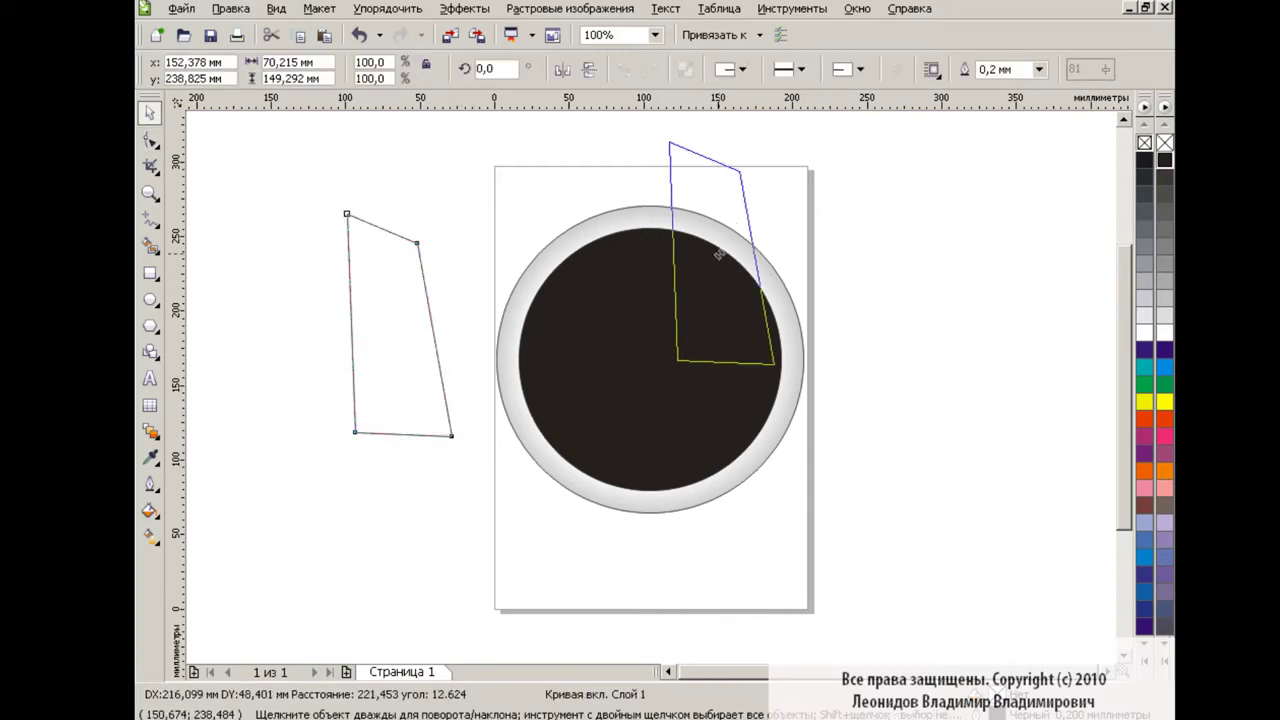
{"action": "mouse_move", "coordinate": [440, 333]}
{"action": "left_mouse_down"}
{"action": "mouse_move", "coordinate": [769, 260]}
{"action": "mouse_move", "coordinate": [737, 200]}
{"action": "left_mouse_up"}
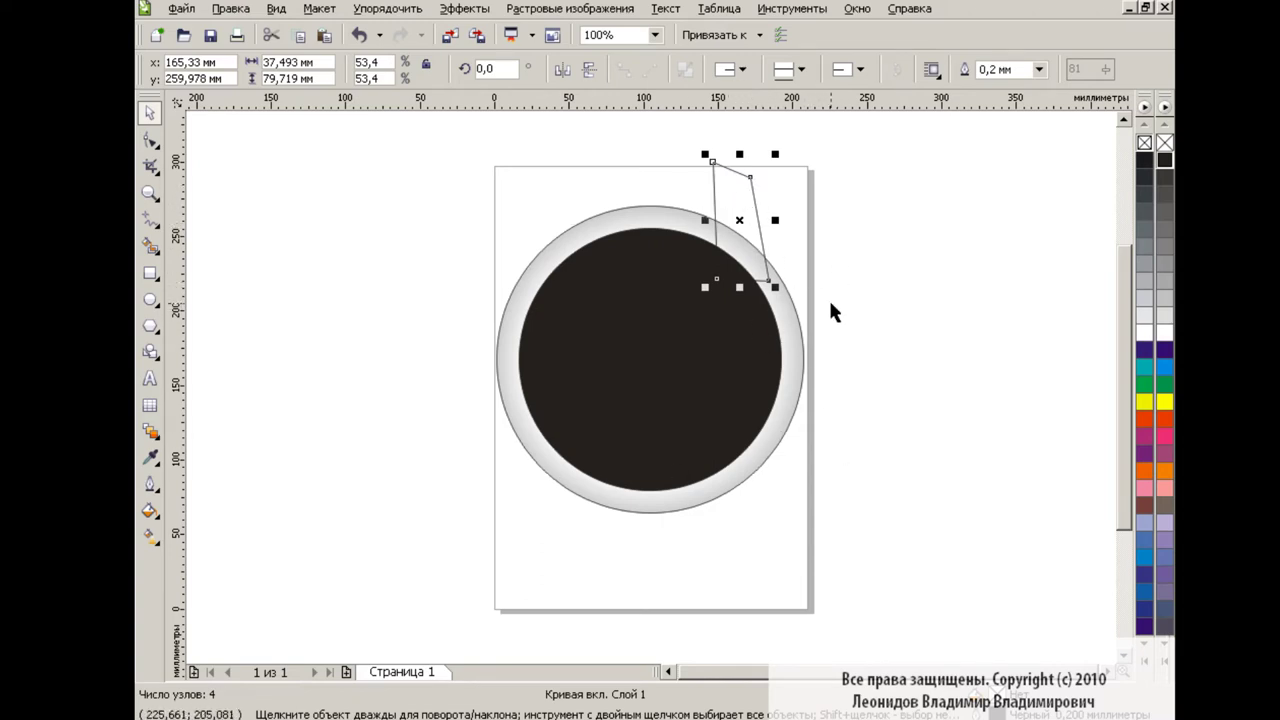
{"action": "left_click_drag", "start_coordinate": [742, 212], "coordinate": [733, 495]}
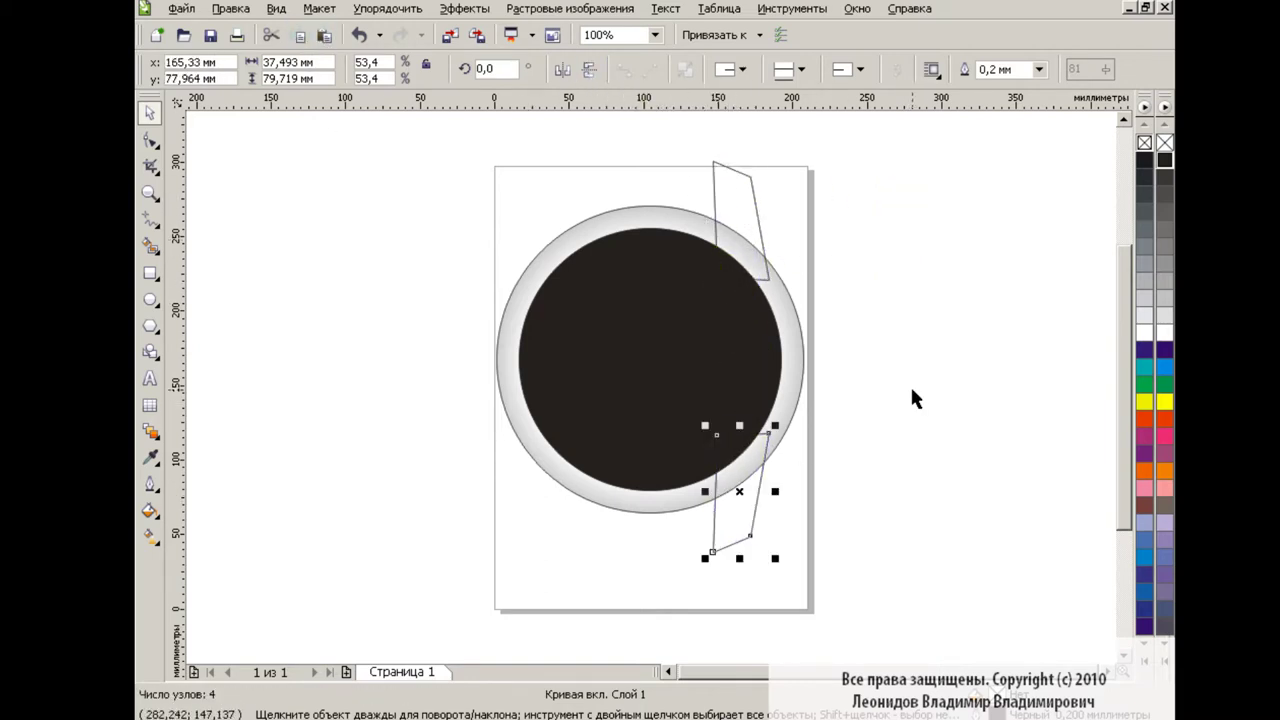
- Draw an ellipse across the bezel's right side and select it with both strap pieces
{"action": "left_click", "coordinate": [150, 300]}
{"action": "left_click_drag", "start_coordinate": [619, 248], "coordinate": [808, 467]}
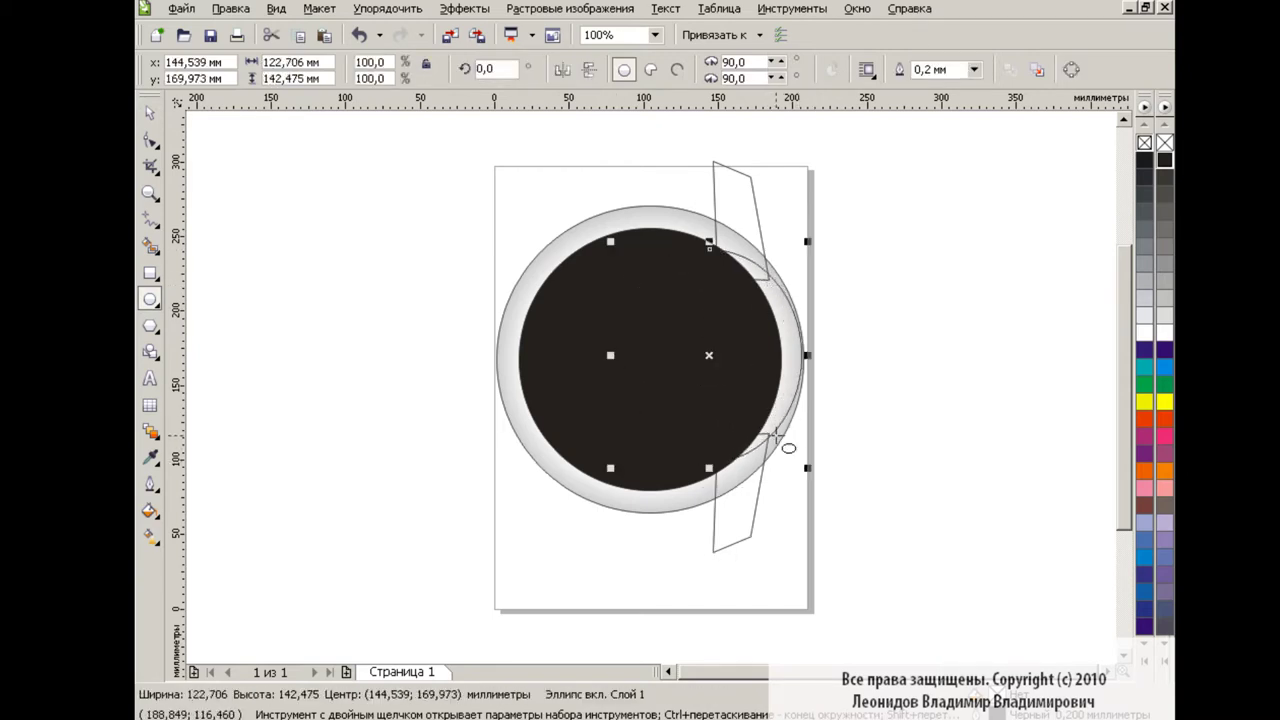
{"action": "left_click", "coordinate": [150, 112]}
{"action": "left_click_drag", "start_coordinate": [737, 218], "coordinate": [740, 212]}
{"action": "left_click", "coordinate": [749, 491]}
{"action": "left_click_drag", "start_coordinate": [749, 491], "coordinate": [740, 494]}
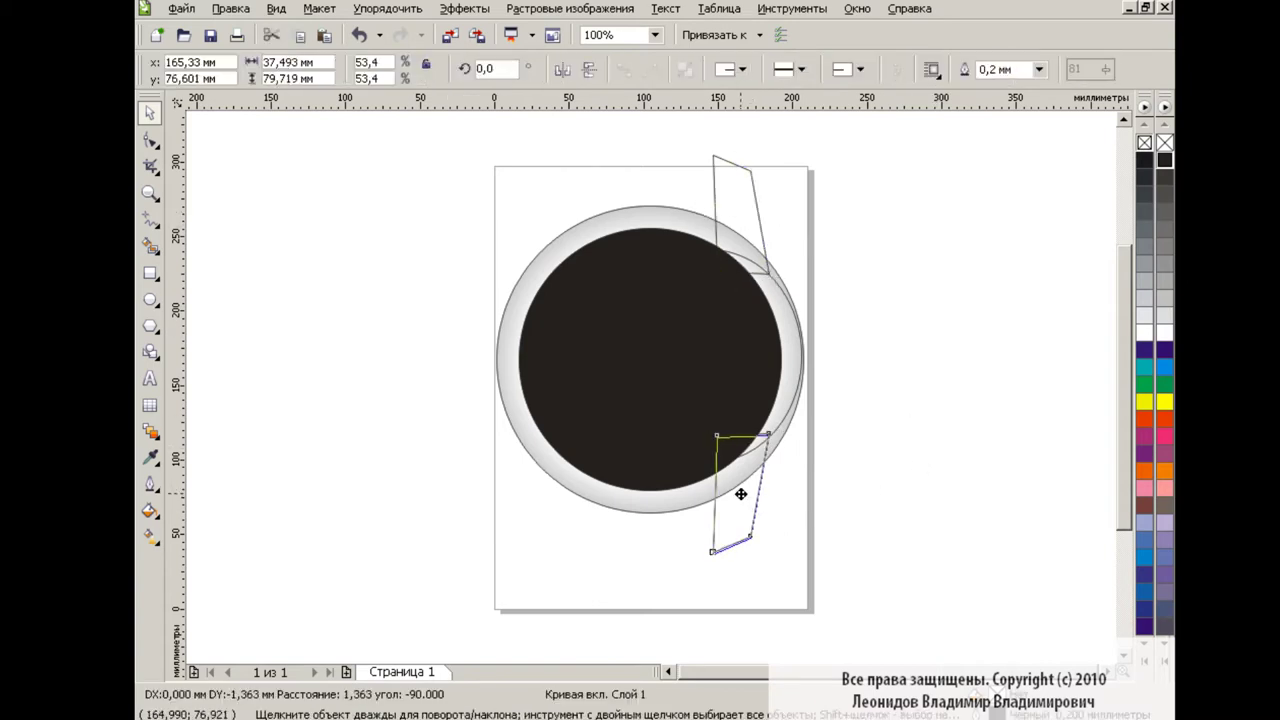
{"action": "left_click", "coordinate": [806, 370], "text": "shift"}
{"action": "left_click", "coordinate": [740, 212], "text": "shift"}
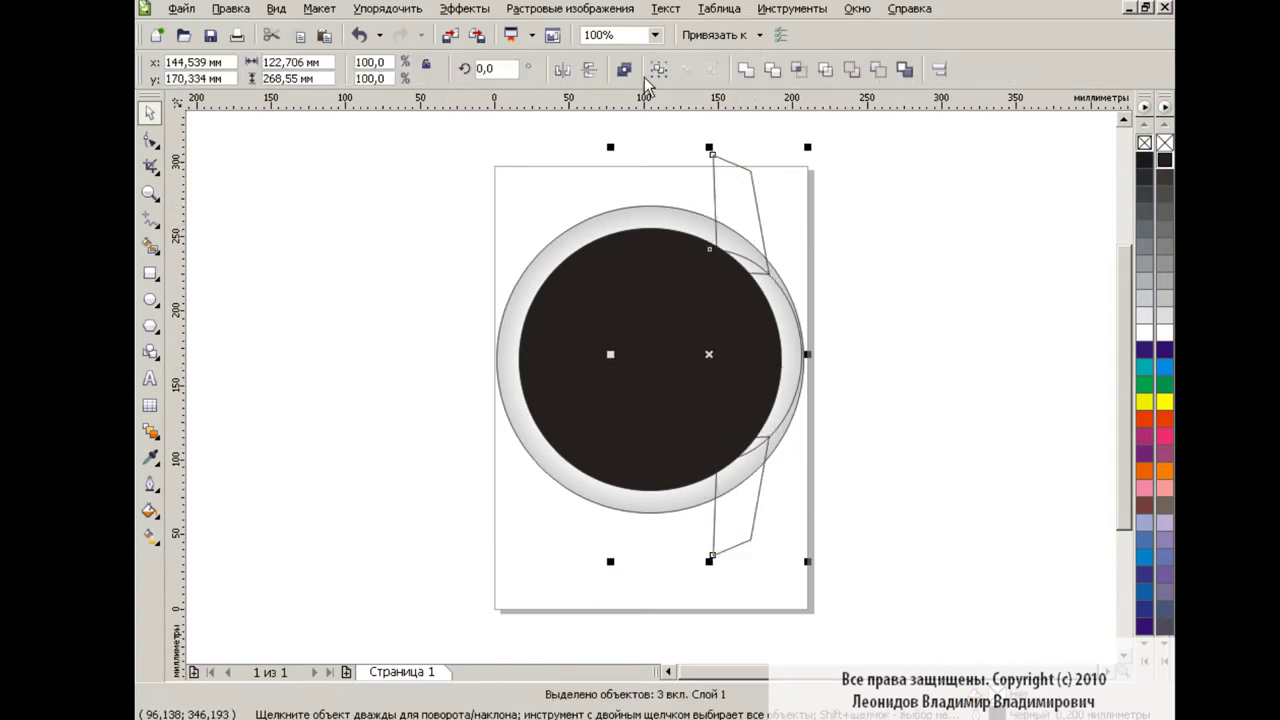
- Align the right strap group to the bezel's right edge and vertical centre
{"action": "left_click", "coordinate": [623, 214], "text": "shift"}
{"action": "left_click", "coordinate": [938, 69]}
{"action": "left_click", "coordinate": [749, 328]}
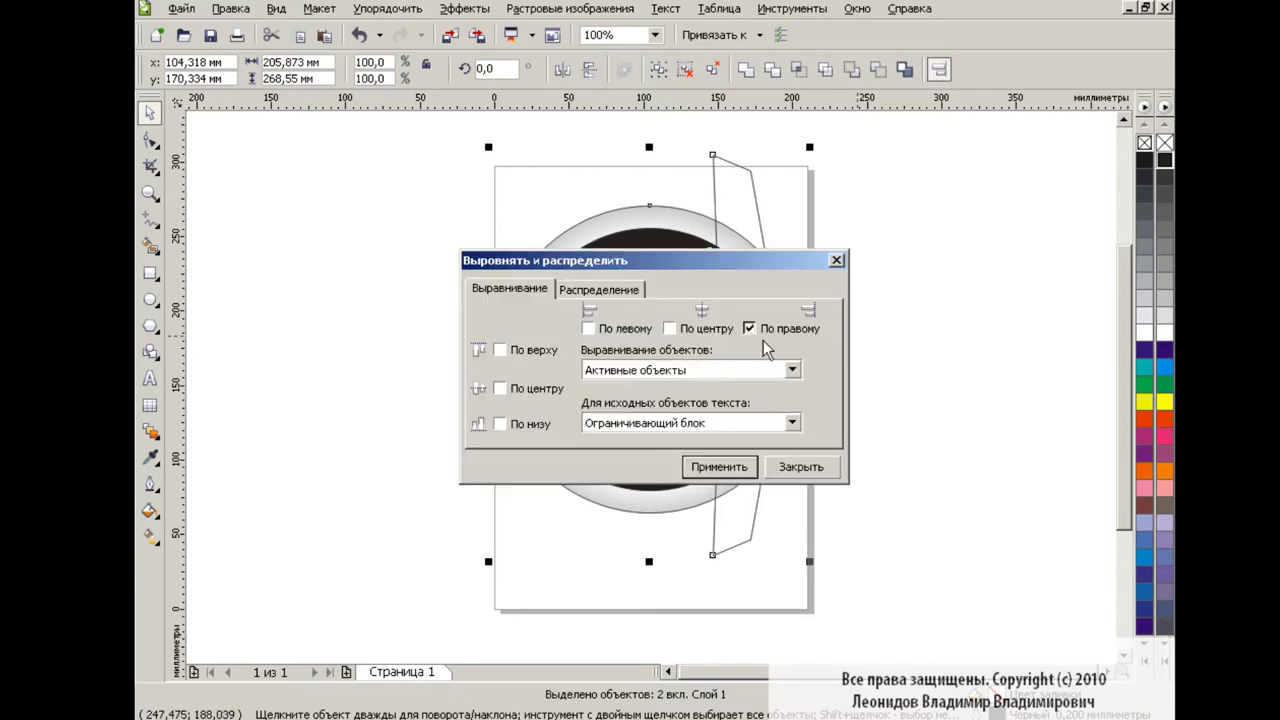
{"action": "left_click", "coordinate": [733, 468]}
{"action": "left_click", "coordinate": [500, 388]}
{"action": "left_click", "coordinate": [734, 468]}
{"action": "left_click", "coordinate": [801, 467]}
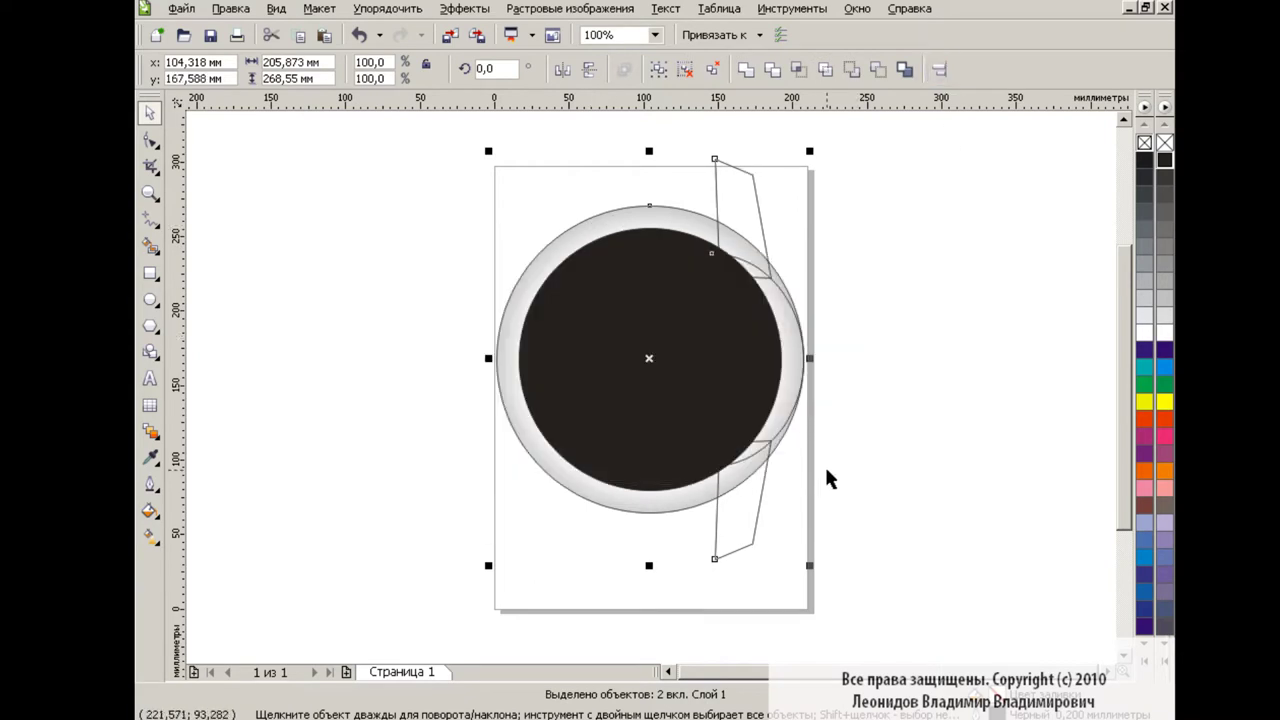
- Duplicate the right strap group, mirror it horizontally, and move it to the left side
{"action": "left_click", "coordinate": [748, 184]}
{"action": "left_click", "coordinate": [300, 36]}
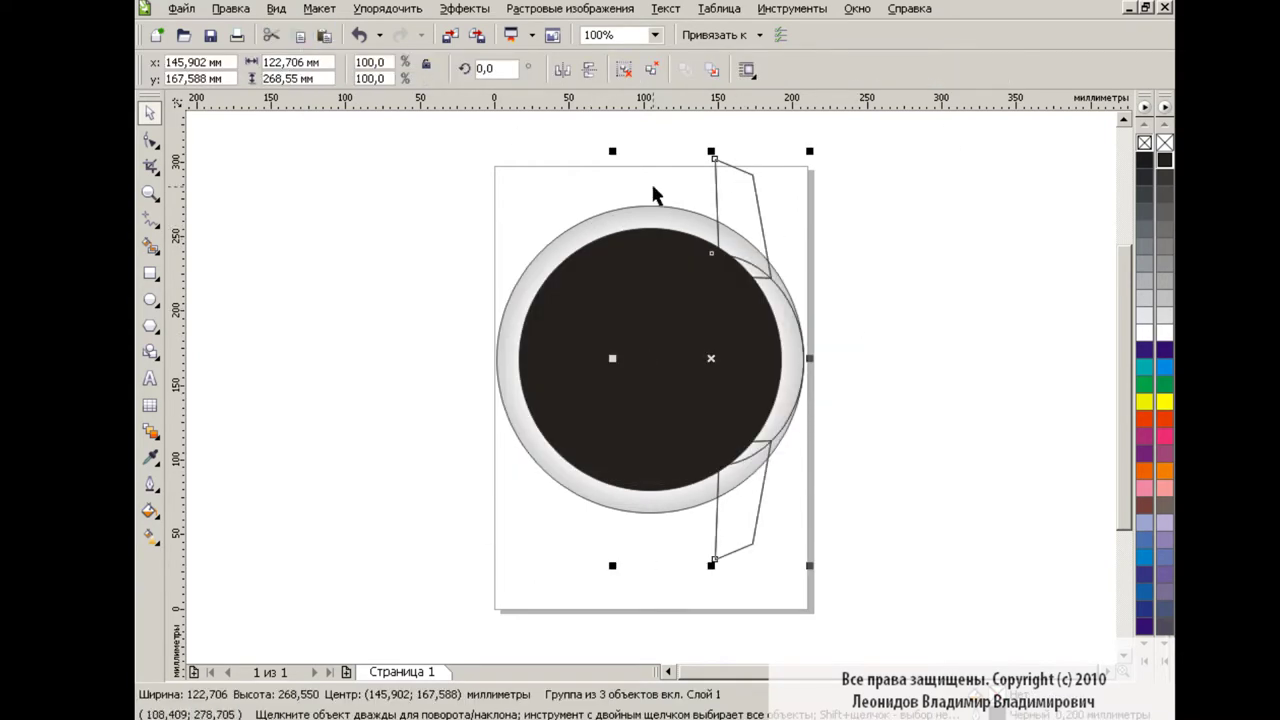
{"action": "left_click", "coordinate": [562, 69]}
{"action": "left_click_drag", "start_coordinate": [712, 358], "coordinate": [587, 358]}
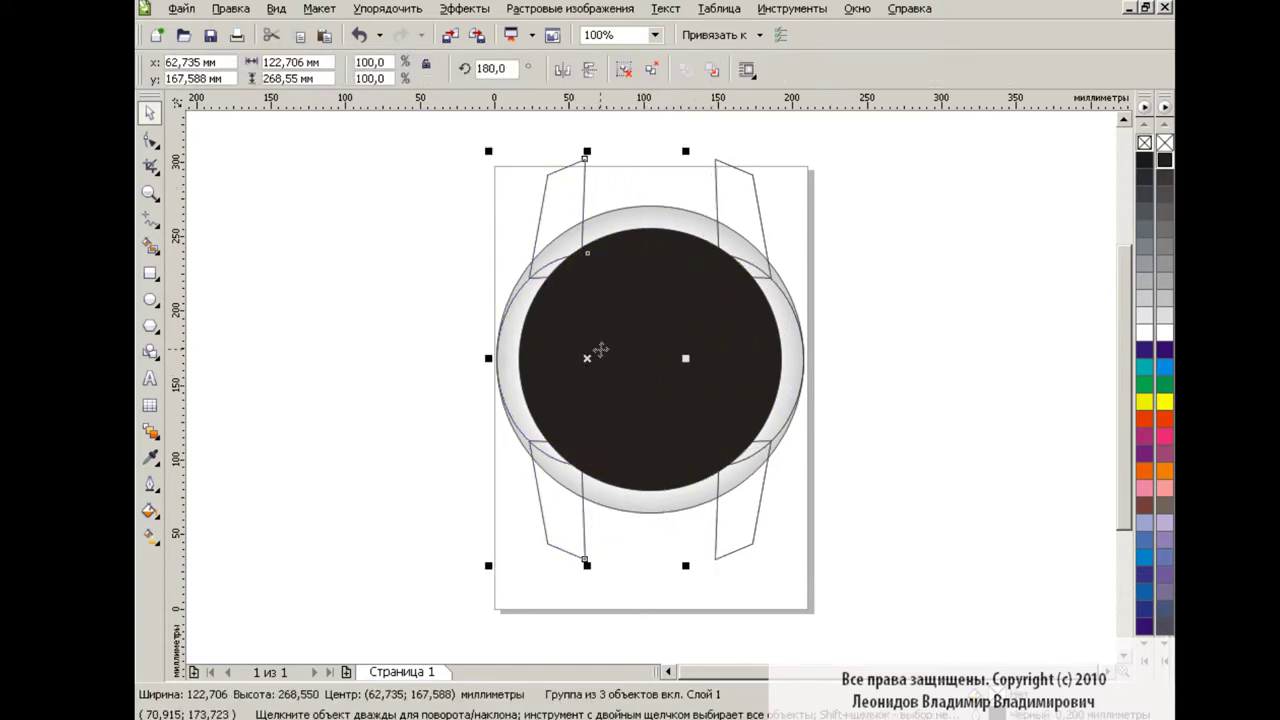
- Align the mirrored strap group to the bezel's left edge
{"action": "left_click", "coordinate": [622, 222], "text": "shift"}
{"action": "left_click", "coordinate": [938, 69]}
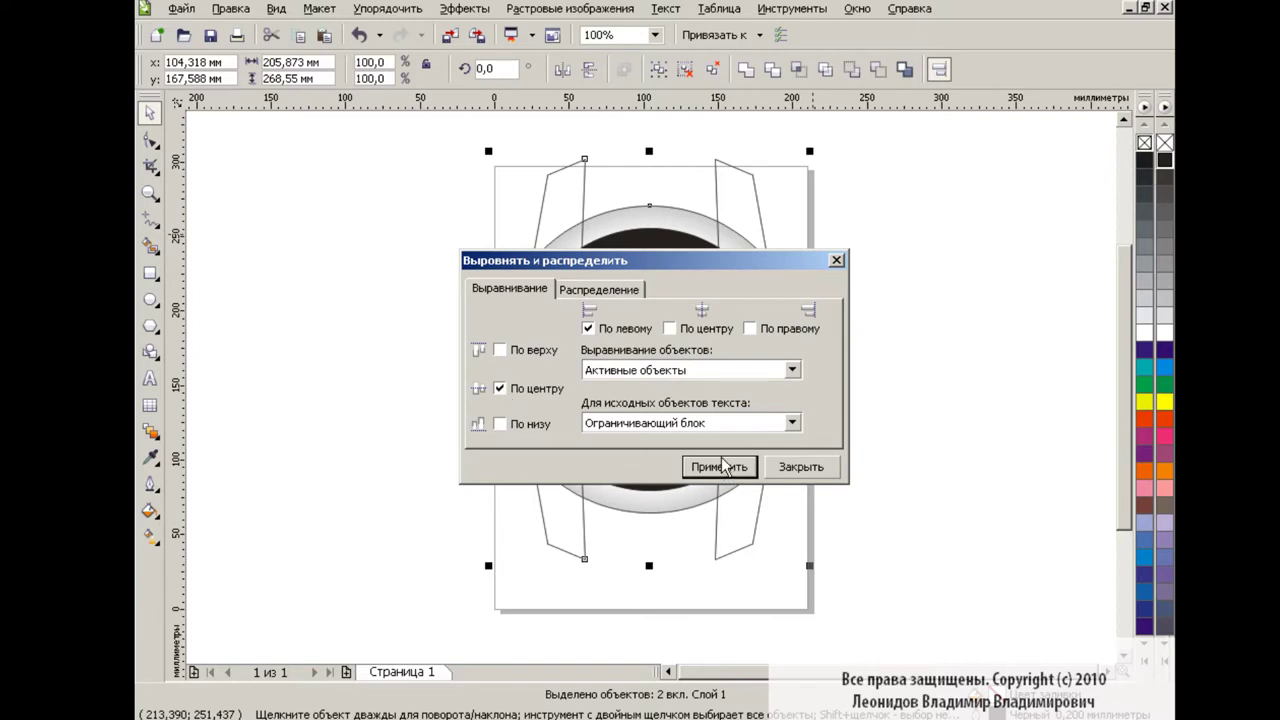
{"action": "left_click", "coordinate": [800, 466]}
{"action": "left_click", "coordinate": [893, 356]}
{"action": "left_click", "coordinate": [800, 351]}
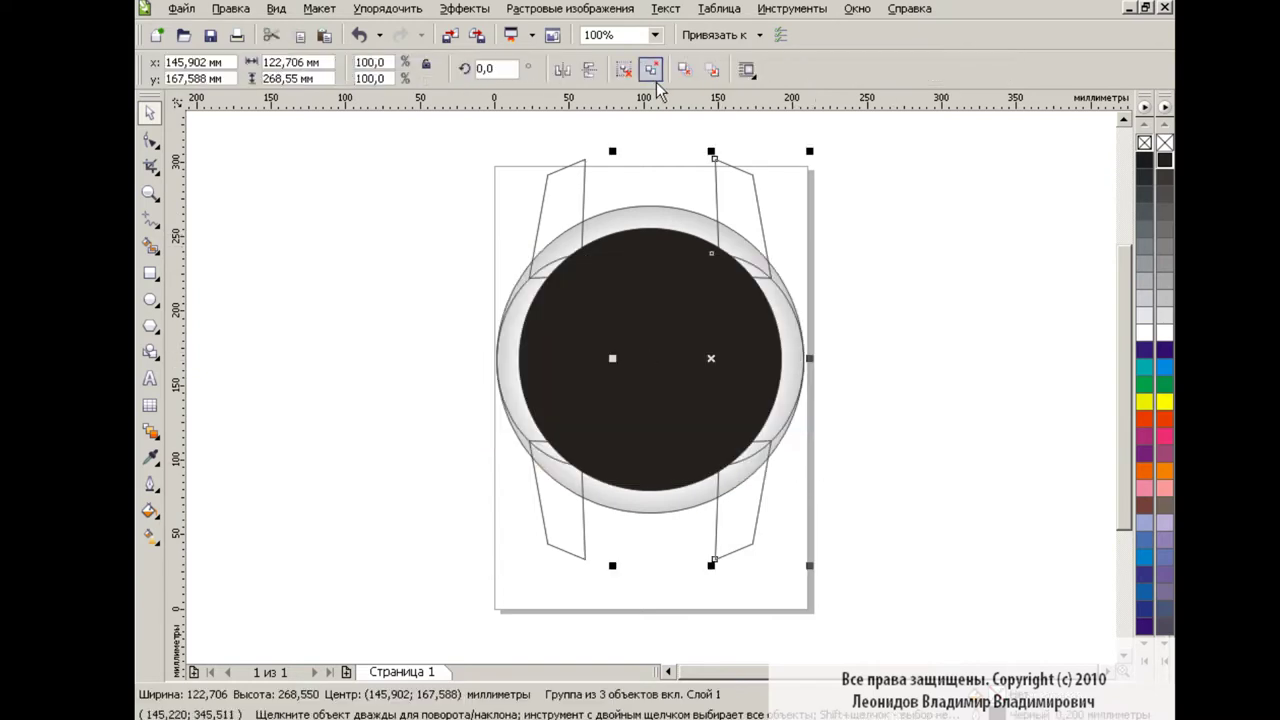
{"action": "left_click", "coordinate": [646, 251]}
{"action": "left_click", "coordinate": [514, 314]}
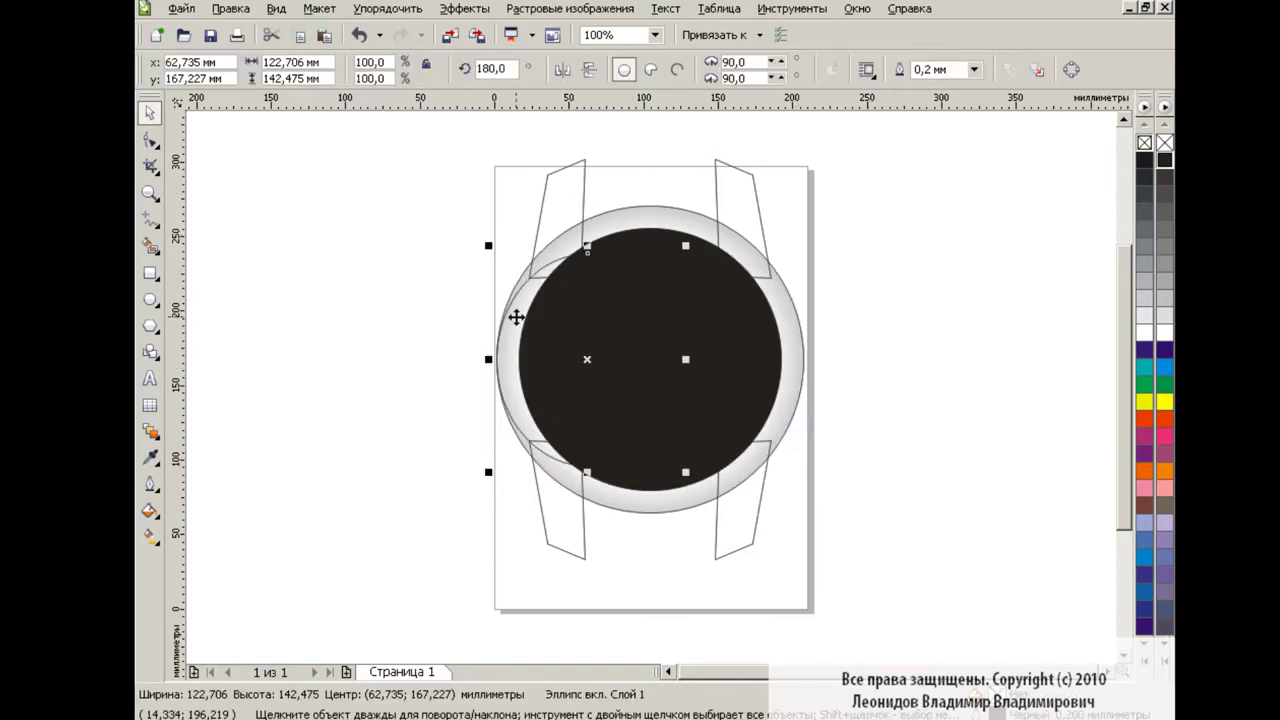
{"action": "left_click", "coordinate": [710, 183]}
- Draw a pen line down the upper right strap to mark its edge strip
{"action": "left_click", "coordinate": [157, 226]}
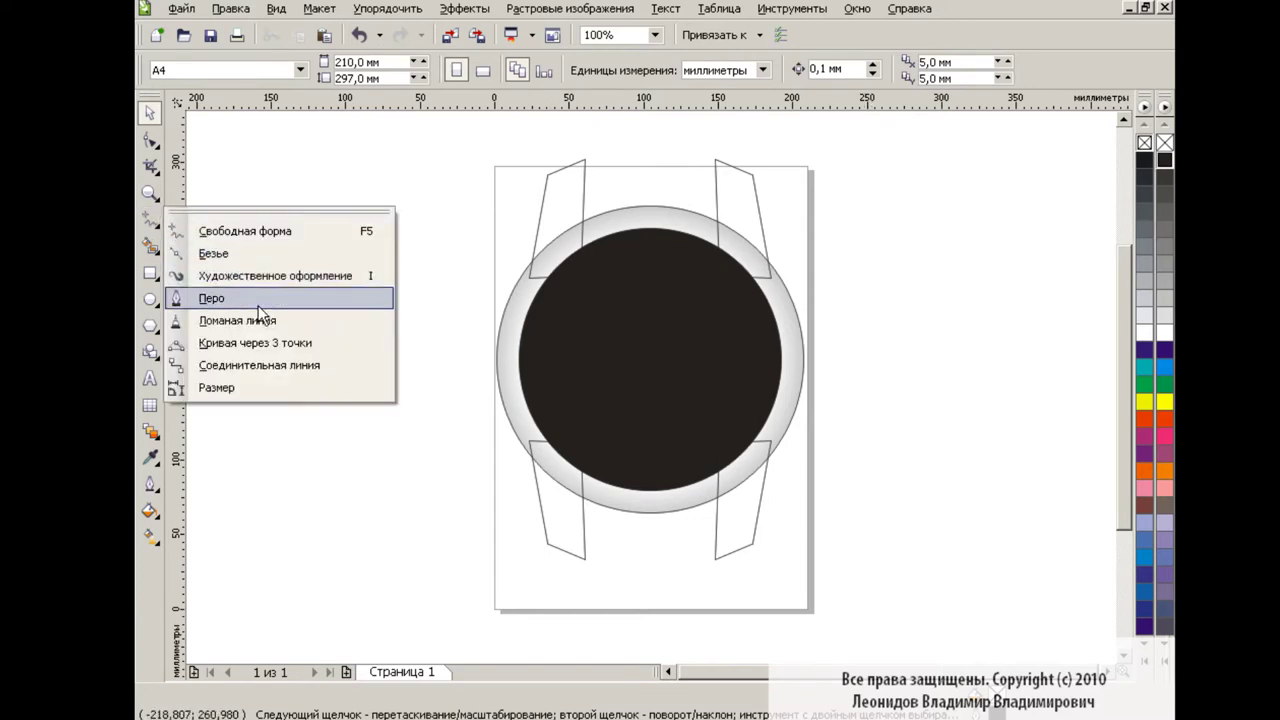
{"action": "left_click", "coordinate": [230, 294]}
{"action": "left_click", "coordinate": [741, 170]}
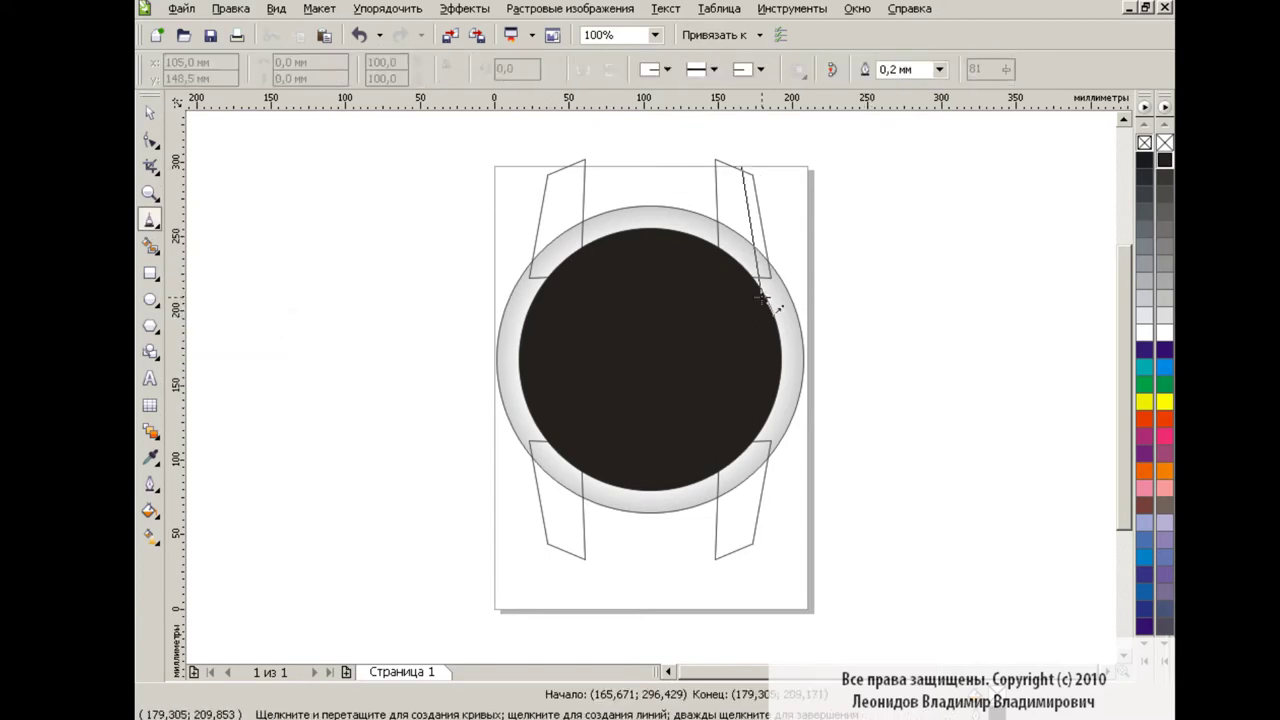
{"action": "double_click", "coordinate": [760, 296]}
- Copy the strap outline mirrored to the left, then duplicate both flipped to the bottom
{"action": "key", "text": "space"}
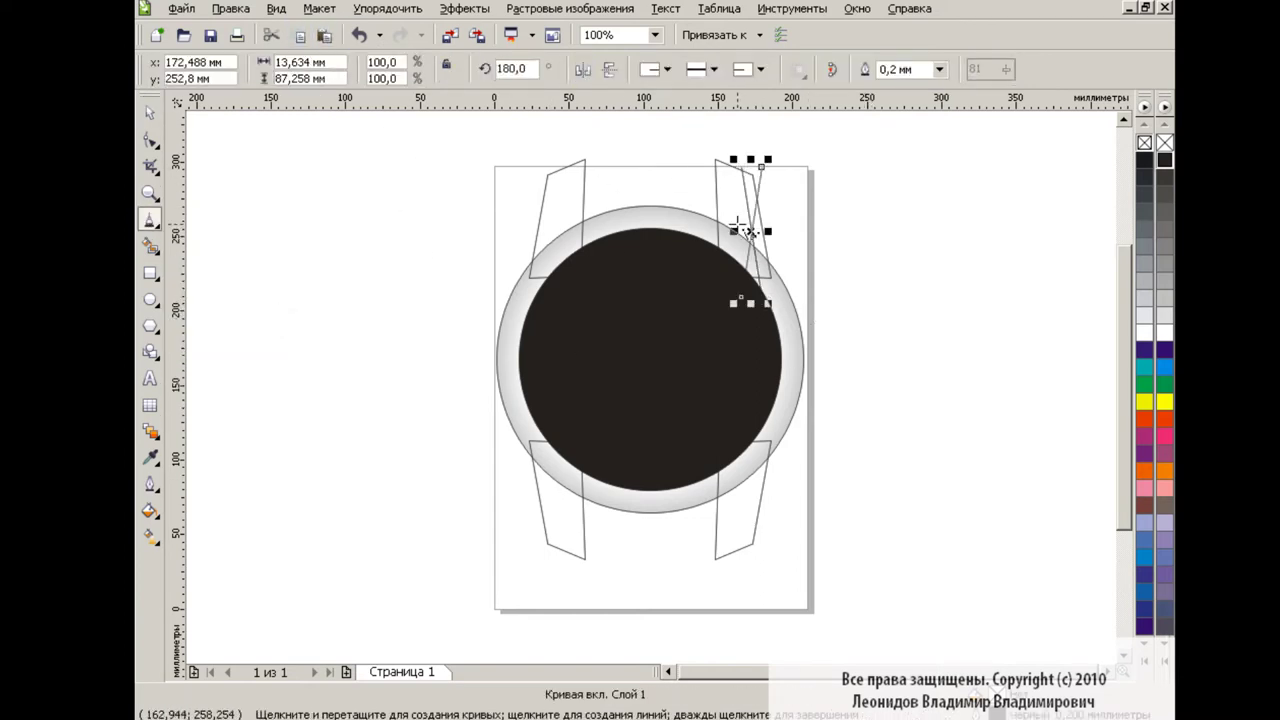
{"action": "left_click_drag", "start_coordinate": [751, 222], "coordinate": [548, 222]}
{"action": "key", "text": "Escape"}
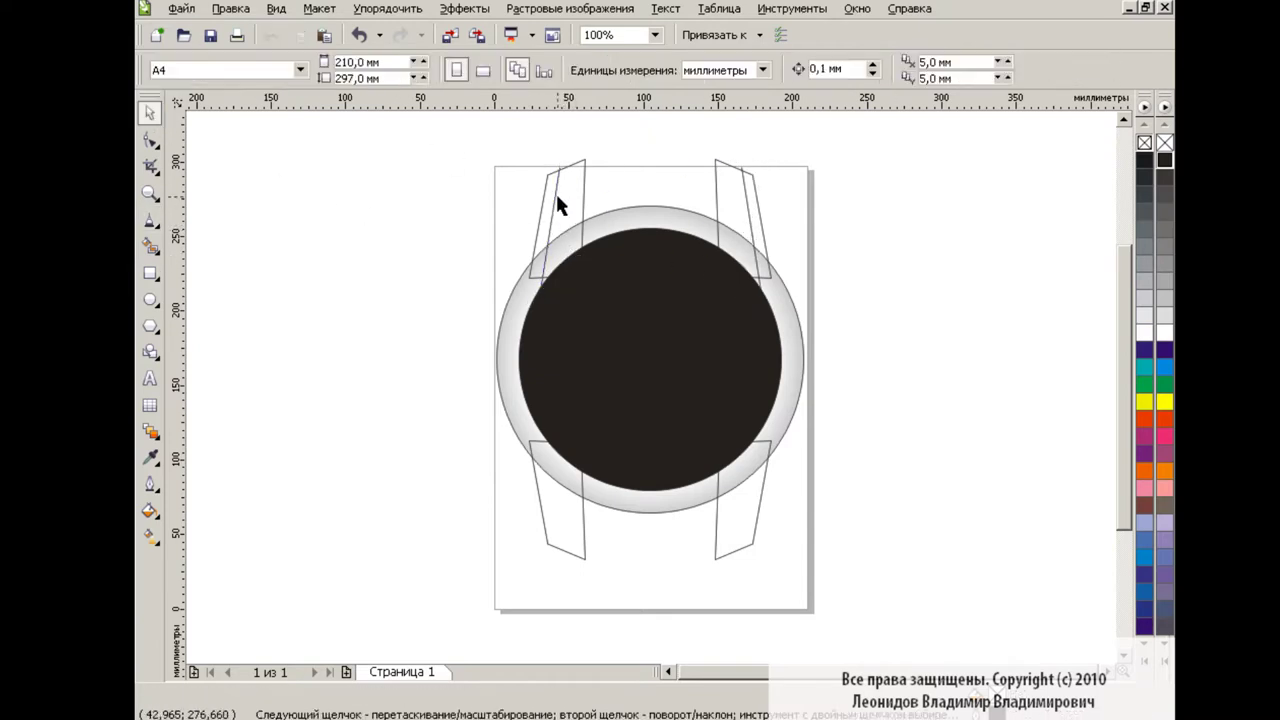
{"action": "left_click", "coordinate": [552, 200]}
{"action": "left_click", "coordinate": [743, 206], "text": "shift"}
{"action": "left_click", "coordinate": [302, 36]}
{"action": "key", "text": "ctrl+v"}
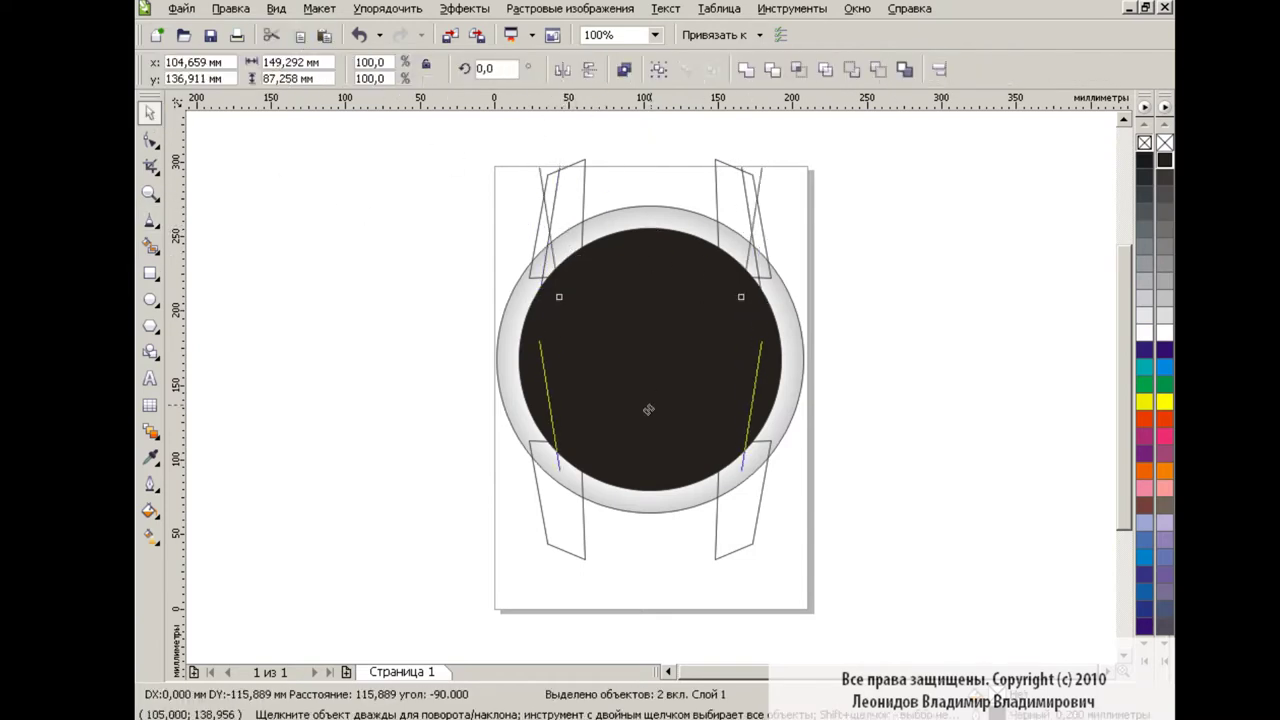
{"action": "left_click_drag", "start_coordinate": [750, 226], "coordinate": [750, 487]}
{"action": "left_click", "coordinate": [910, 435]}
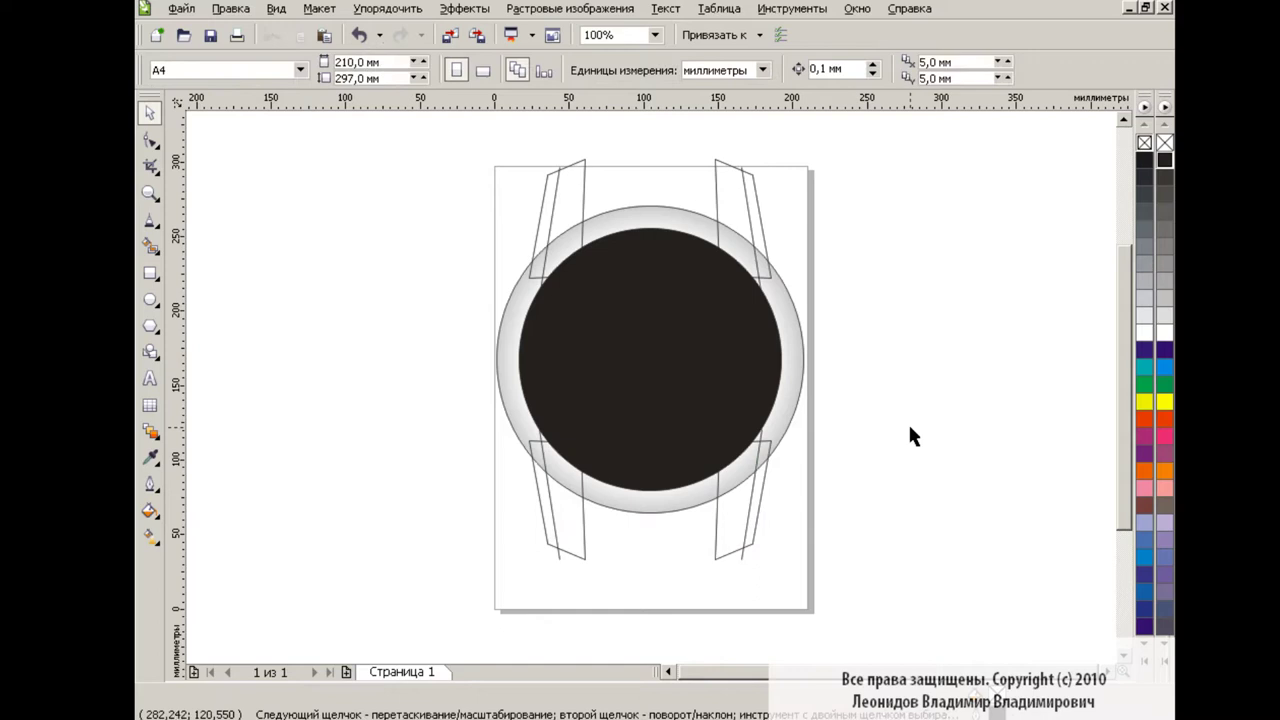
- Smart Fill the narrow strips of both right straps dark grey
{"action": "left_click", "coordinate": [150, 245]}
{"action": "left_click", "coordinate": [410, 70]}
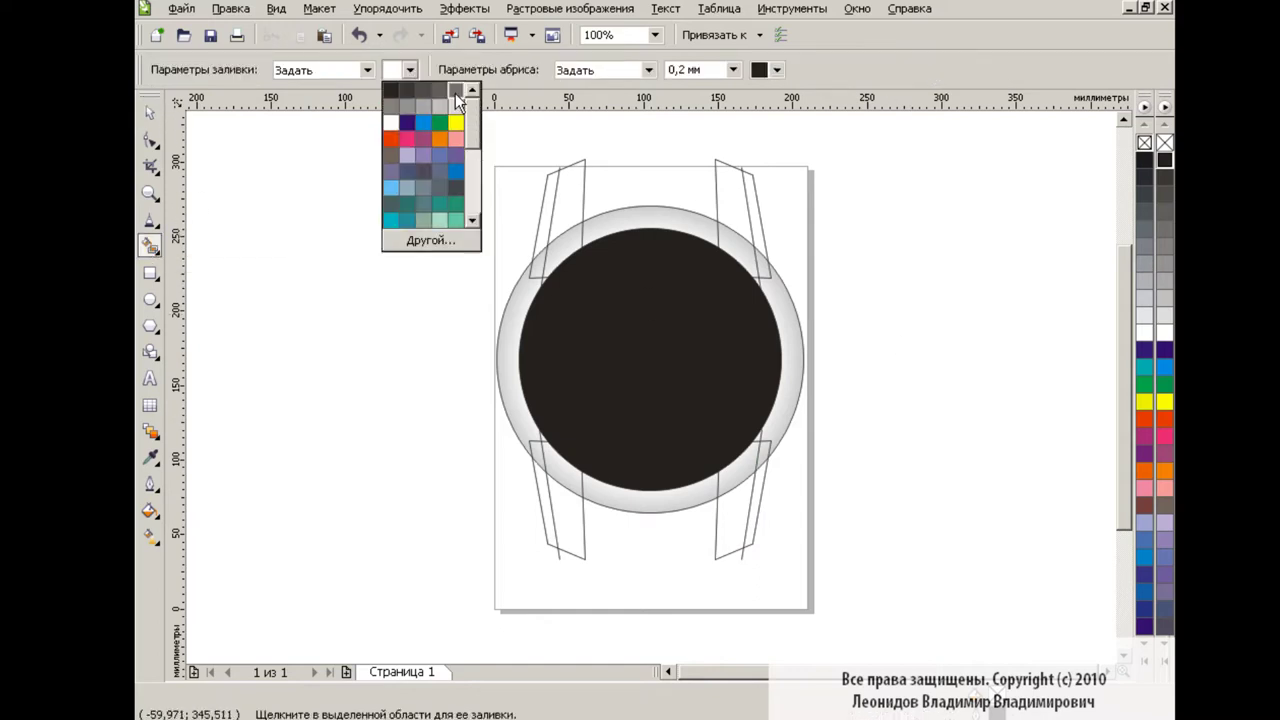
{"action": "left_click", "coordinate": [443, 88]}
{"action": "left_click", "coordinate": [758, 255]}
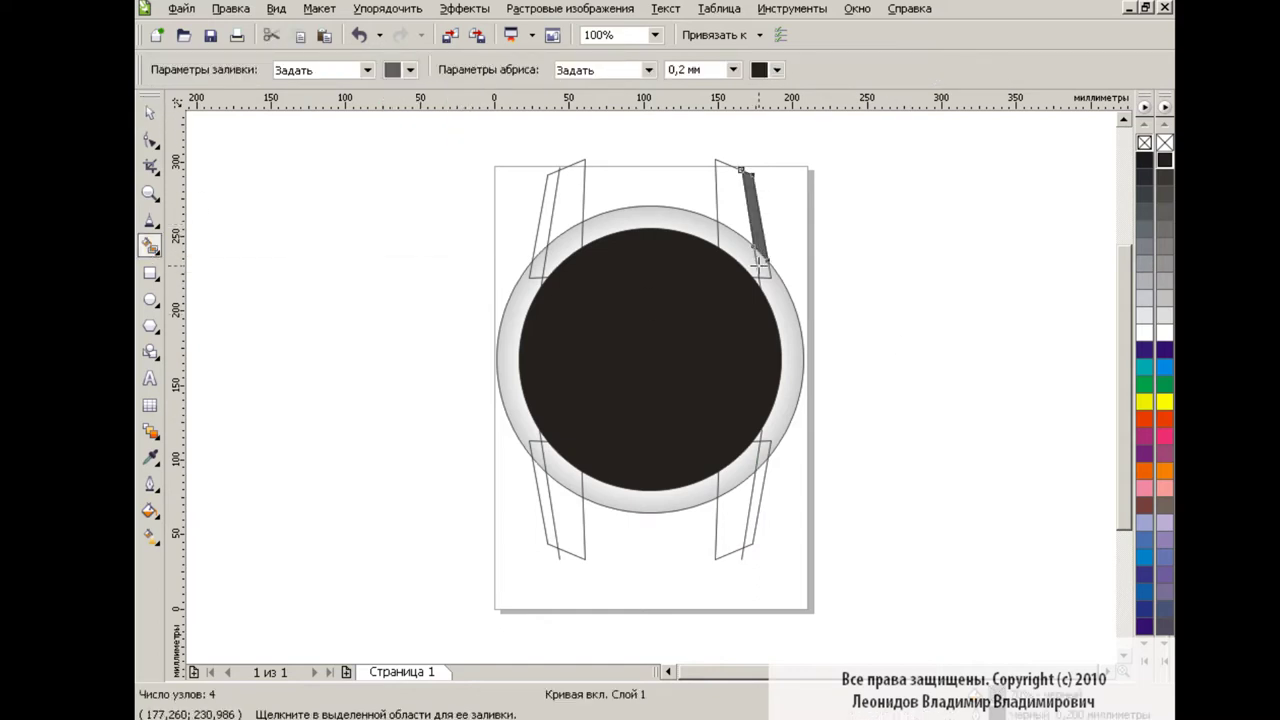
{"action": "left_click", "coordinate": [762, 450]}
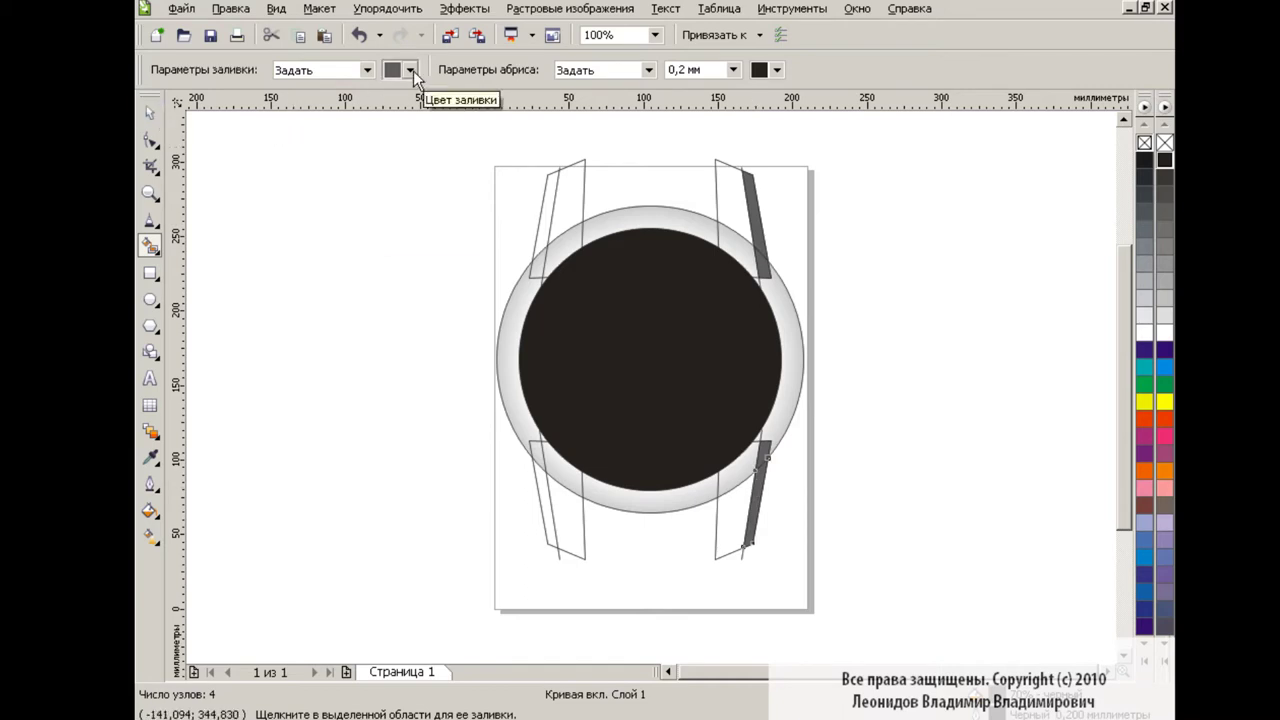
- Smart Fill the narrow strips of both left straps very light grey
{"action": "left_click", "coordinate": [410, 70]}
{"action": "left_click", "coordinate": [459, 102]}
{"action": "left_click", "coordinate": [540, 250]}
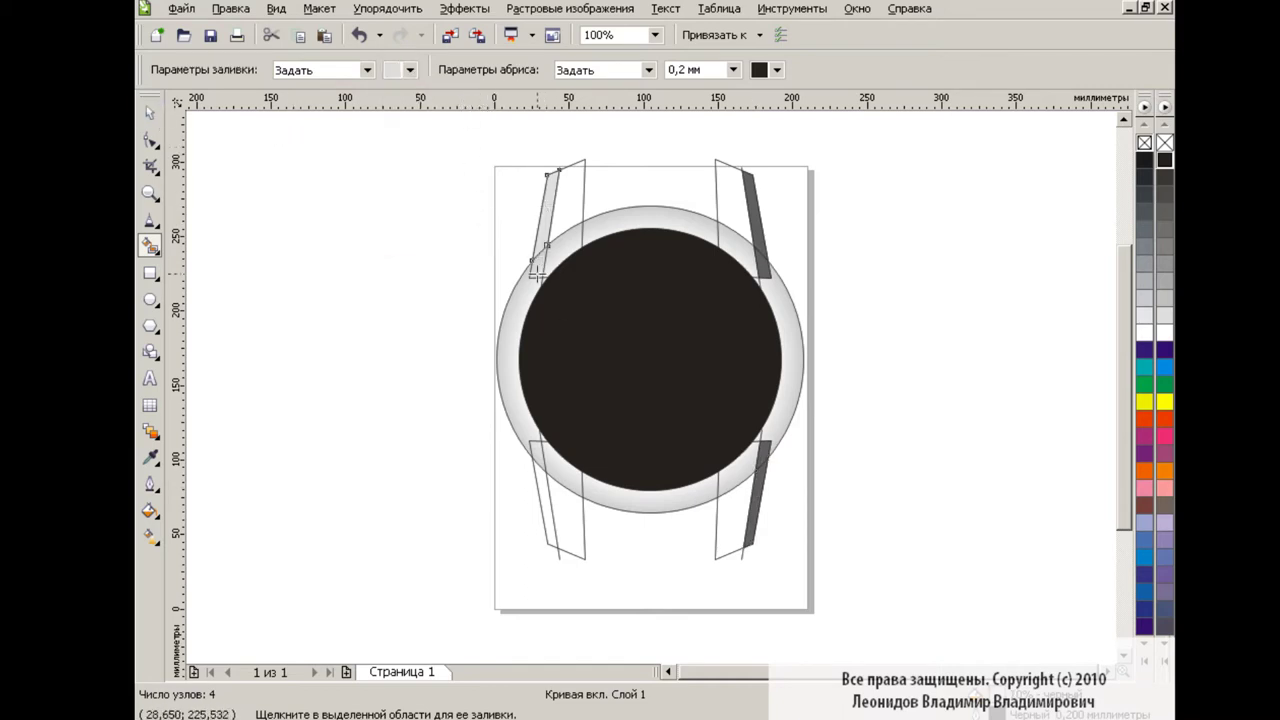
{"action": "left_click", "coordinate": [536, 450]}
- Select each of the four straps in turn to check their shaded strips
{"action": "key", "text": "space"}
{"action": "left_click", "coordinate": [764, 262]}
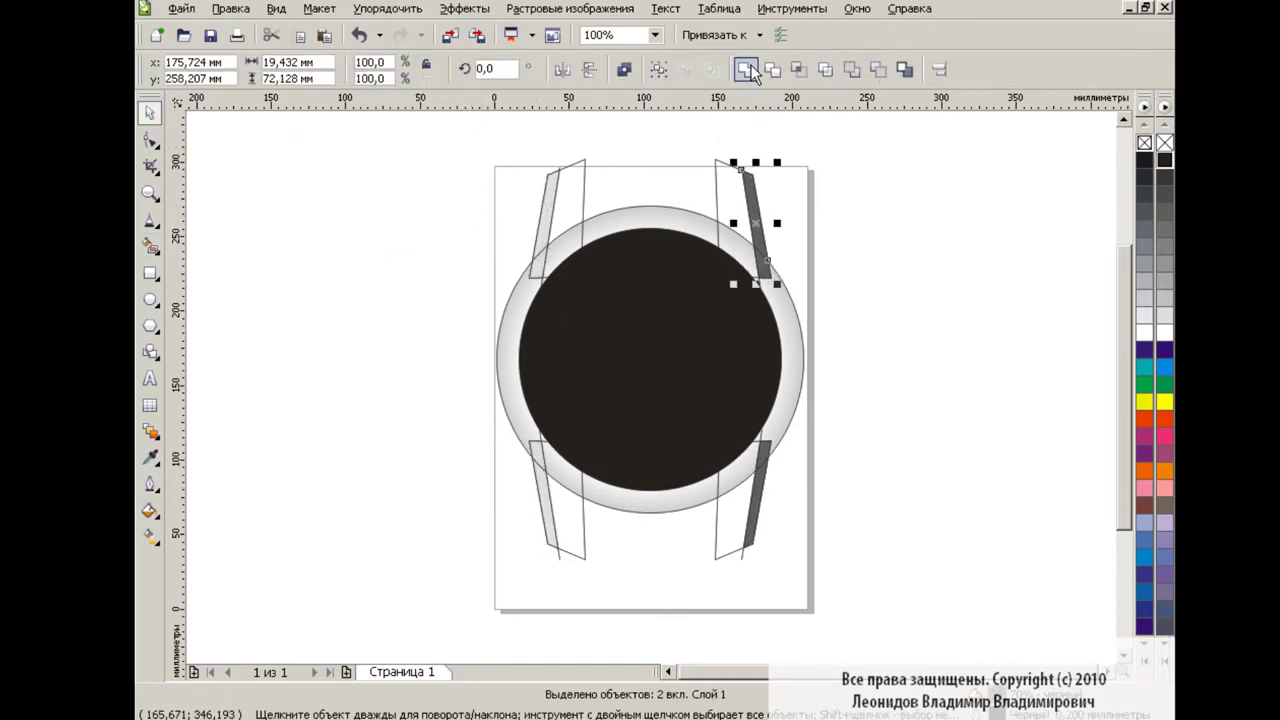
{"action": "key", "text": "Escape"}
{"action": "left_click", "coordinate": [760, 480]}
{"action": "key", "text": "Escape"}
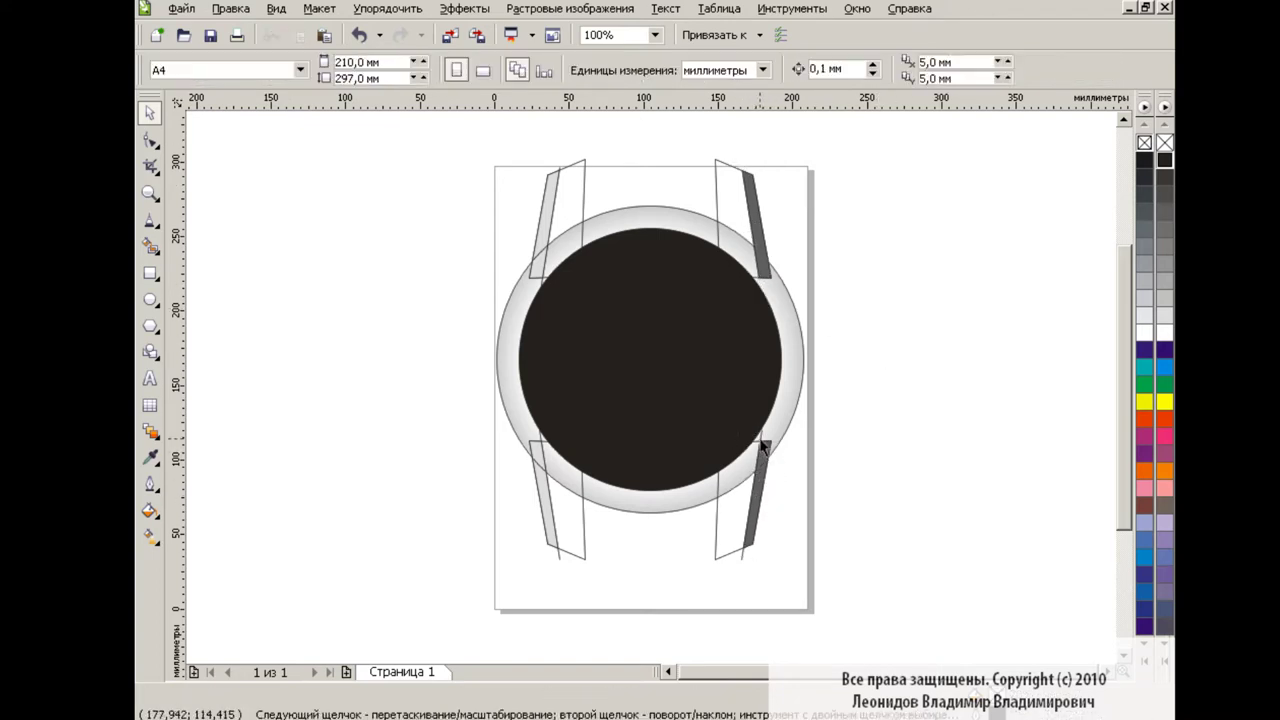
{"action": "left_click", "coordinate": [543, 480]}
{"action": "key", "text": "Escape"}
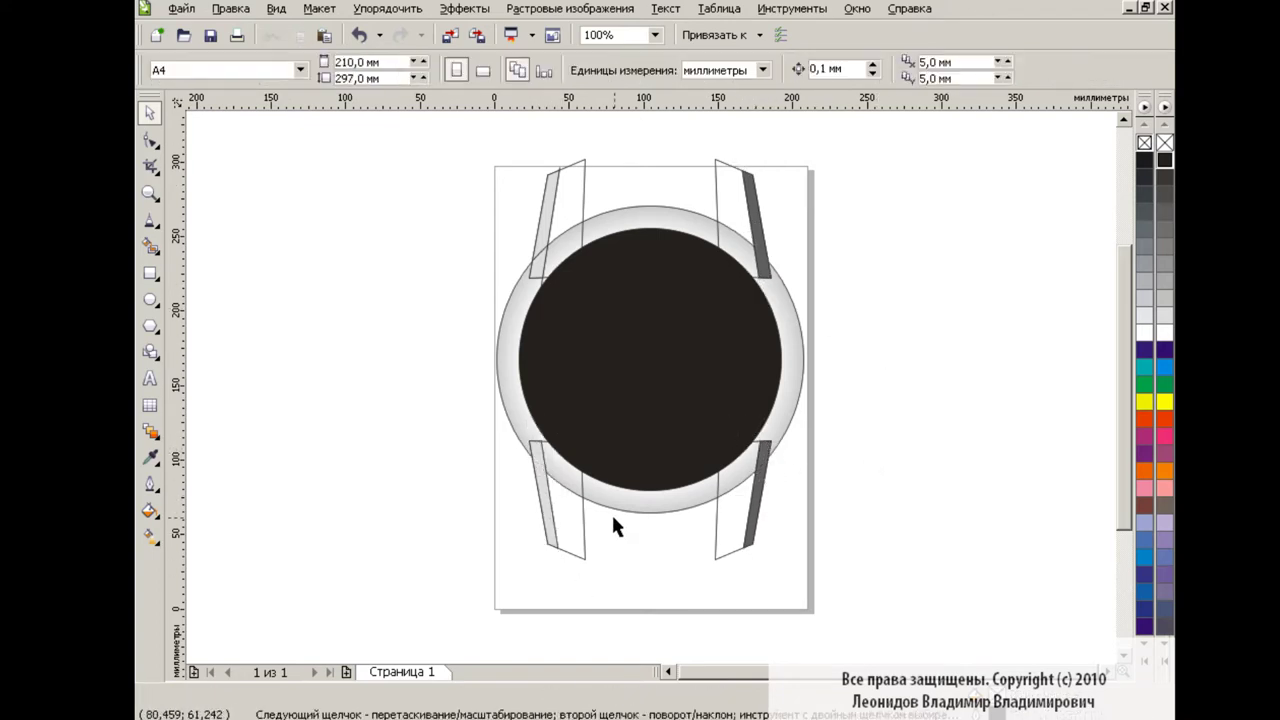
{"action": "left_click", "coordinate": [536, 268]}
{"action": "key", "text": "Escape"}
{"action": "left_click", "coordinate": [545, 282]}
{"action": "key", "text": "Escape"}
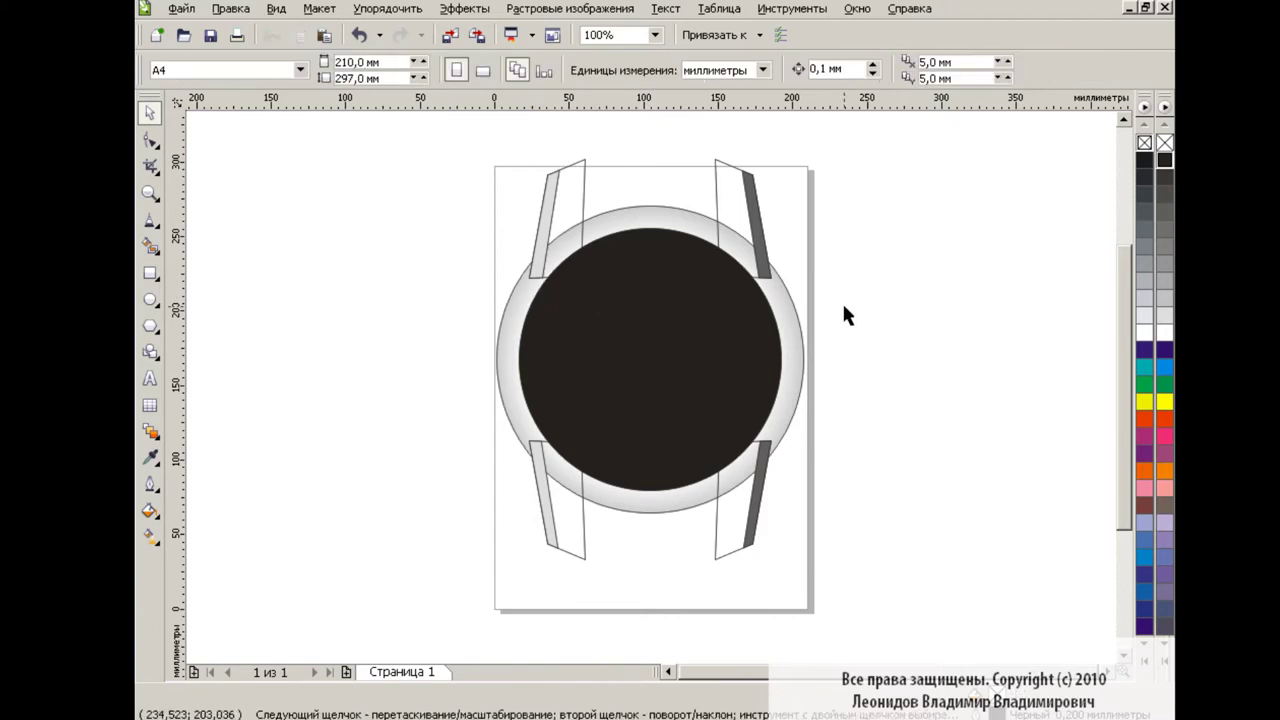
- Fill the right pair and then the left pair of straps grey
{"action": "left_click", "coordinate": [737, 193]}
{"action": "left_click", "coordinate": [737, 514], "text": "shift"}
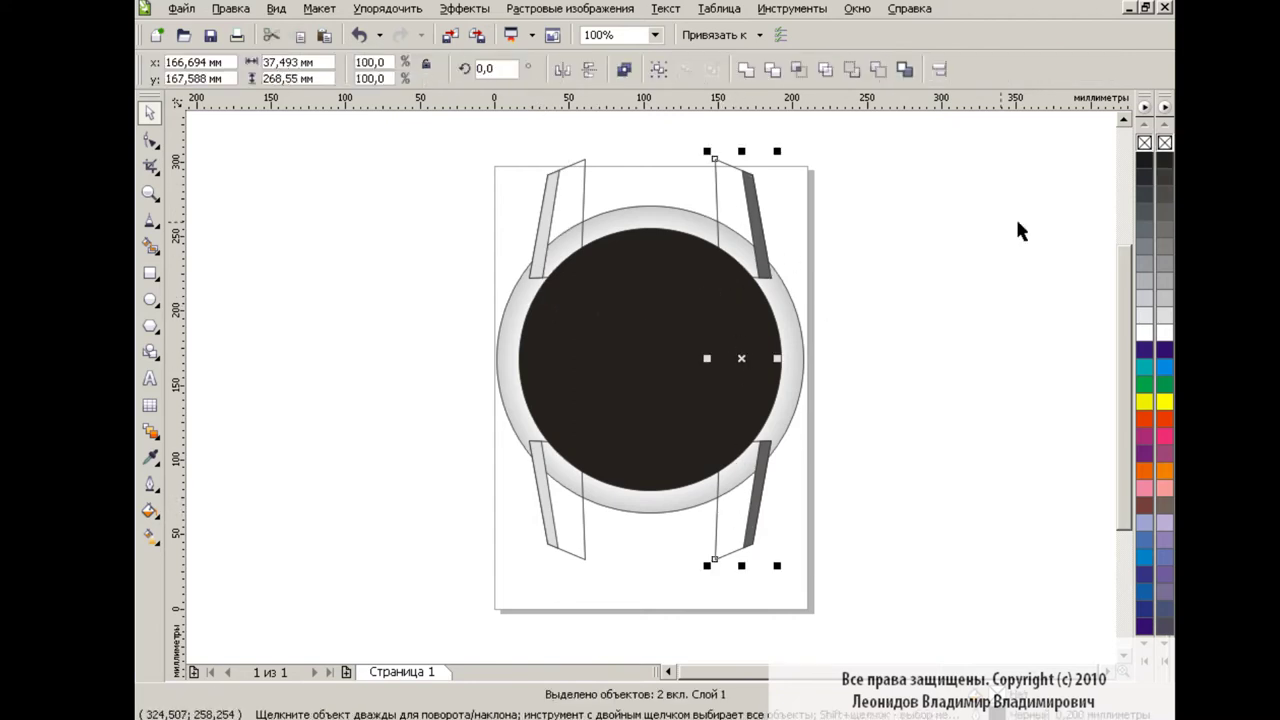
{"action": "left_click", "coordinate": [1165, 283]}
{"action": "key", "text": "Escape"}
{"action": "left_click", "coordinate": [578, 190]}
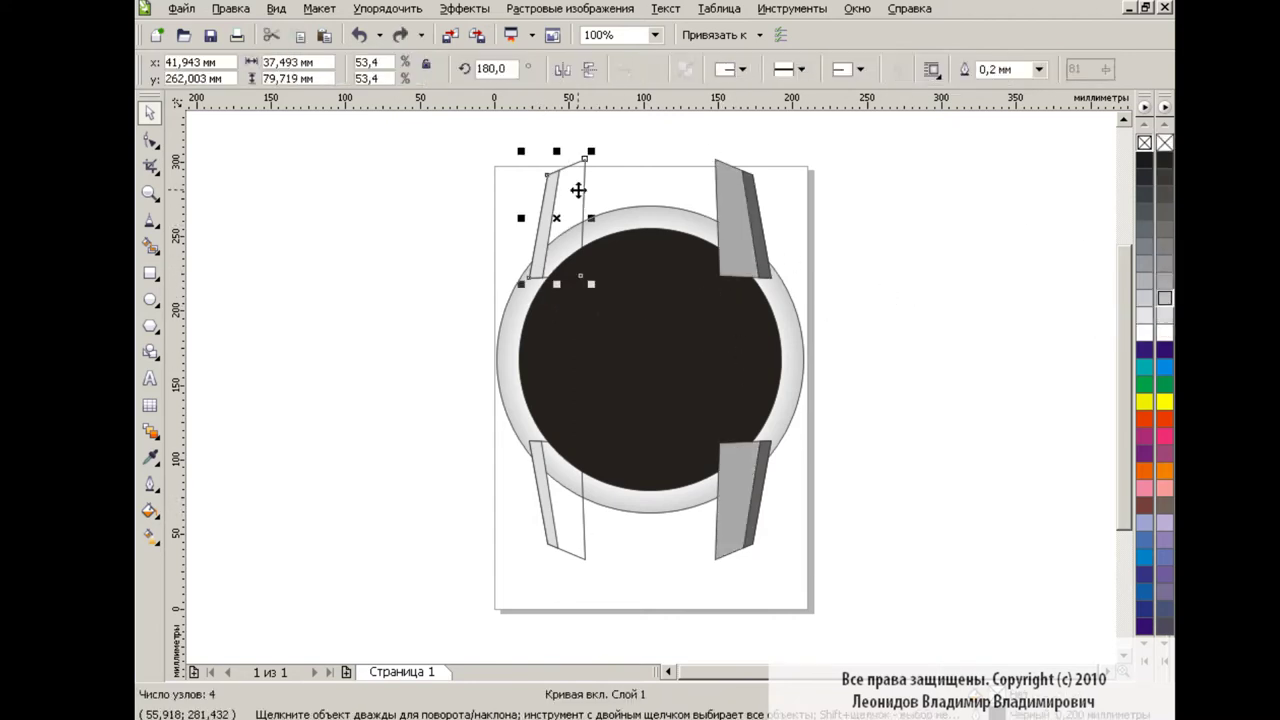
{"action": "left_click", "coordinate": [570, 510], "text": "shift"}
{"action": "left_click", "coordinate": [1163, 279]}
{"action": "key", "text": "Escape"}
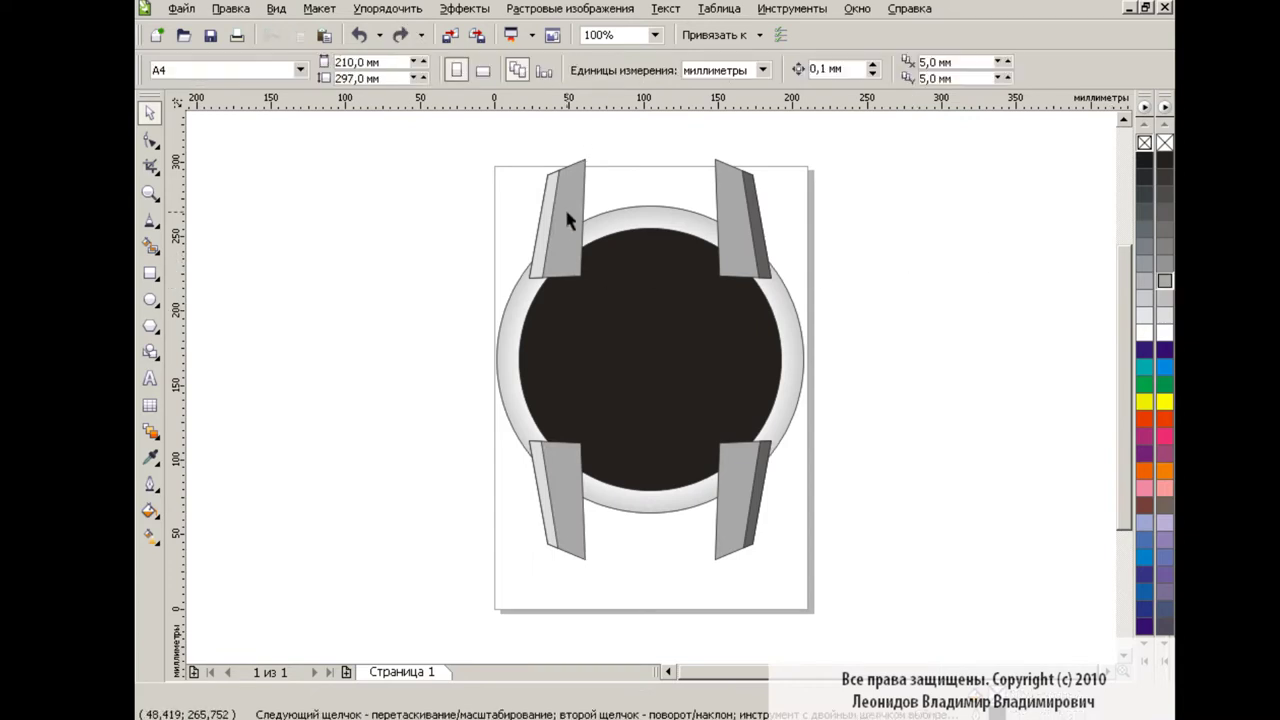
- Try grouping the straps with the black face and sending them back, then undo
{"action": "left_click_drag", "start_coordinate": [469, 136], "coordinate": [815, 312]}
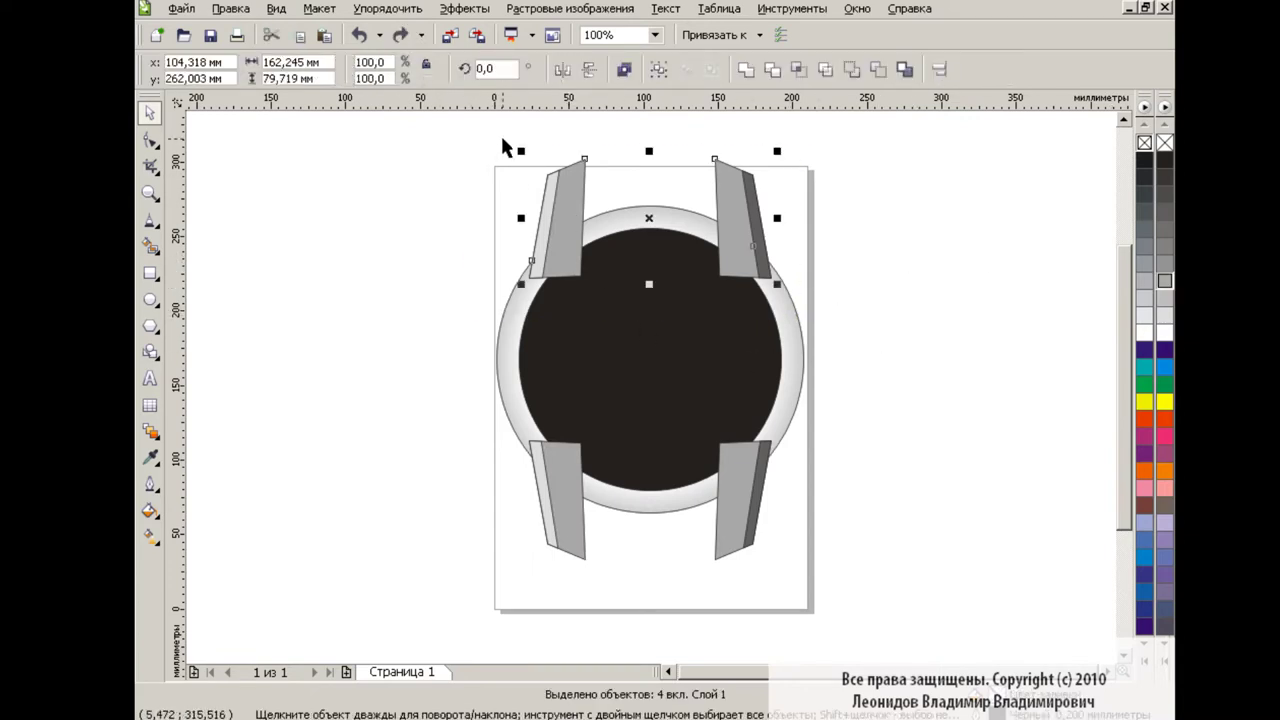
{"action": "left_click_drag", "start_coordinate": [503, 147], "coordinate": [789, 571]}
{"action": "key", "text": "ctrl+g"}
{"action": "key", "text": "shift+Page_Down"}
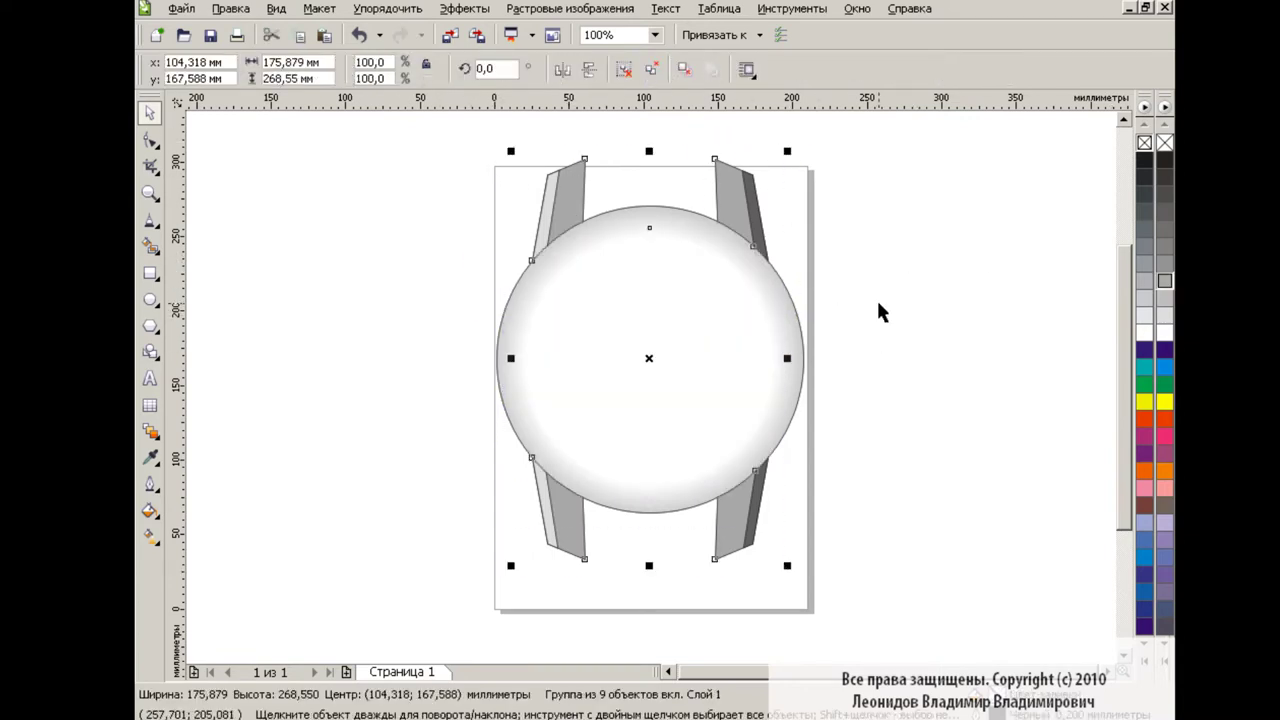
{"action": "key", "text": "ctrl+z"}
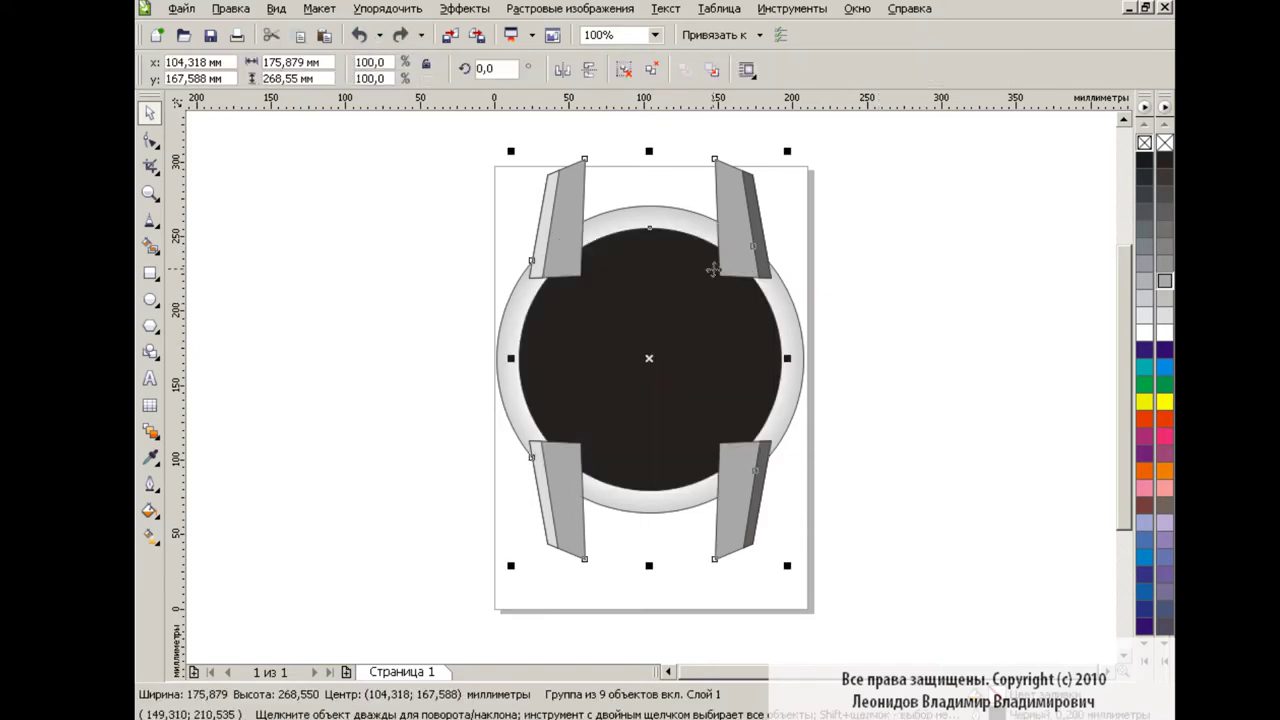
{"action": "key", "text": "Escape"}
- Group all four strap pieces and place them behind the bezel ring
{"action": "left_click_drag", "start_coordinate": [491, 137], "coordinate": [872, 340]}
{"action": "left_click_drag", "start_coordinate": [457, 406], "coordinate": [856, 585]}
{"action": "key", "text": "ctrl+g"}
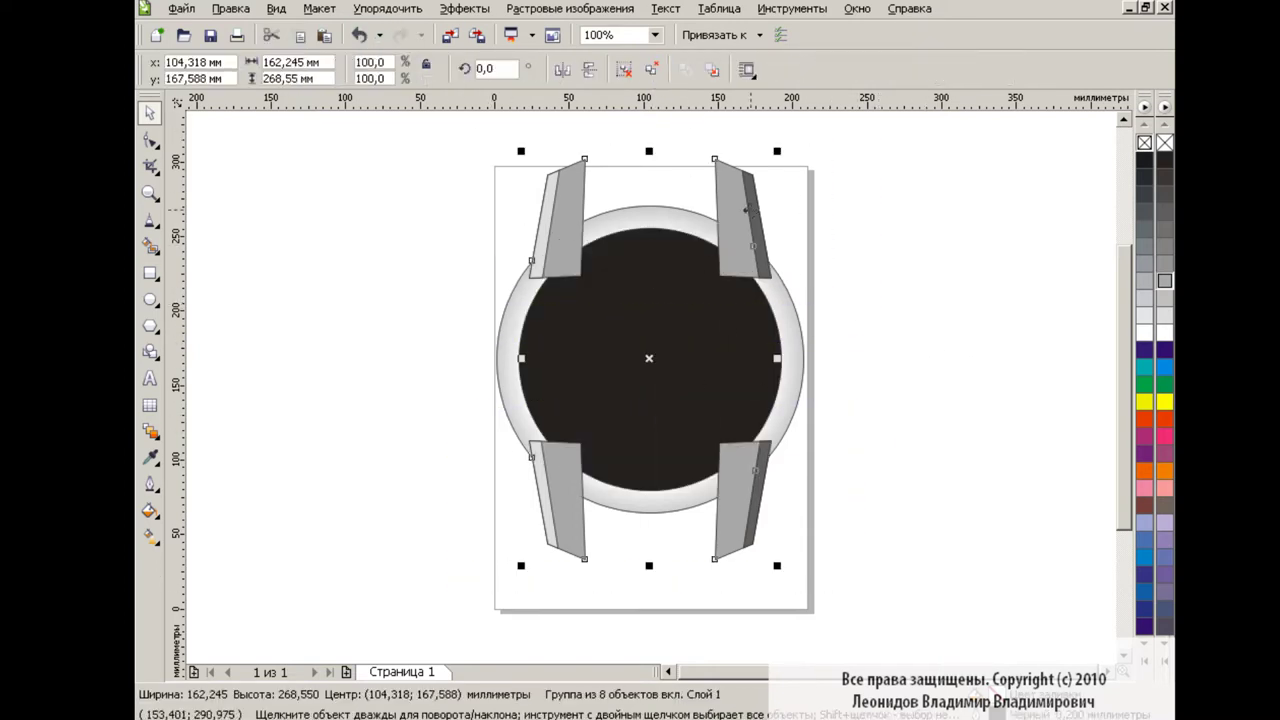
{"action": "key", "text": "ctrl+Page_Down"}
{"action": "key", "text": "ctrl+Page_Down"}
{"action": "left_click", "coordinate": [884, 338]}
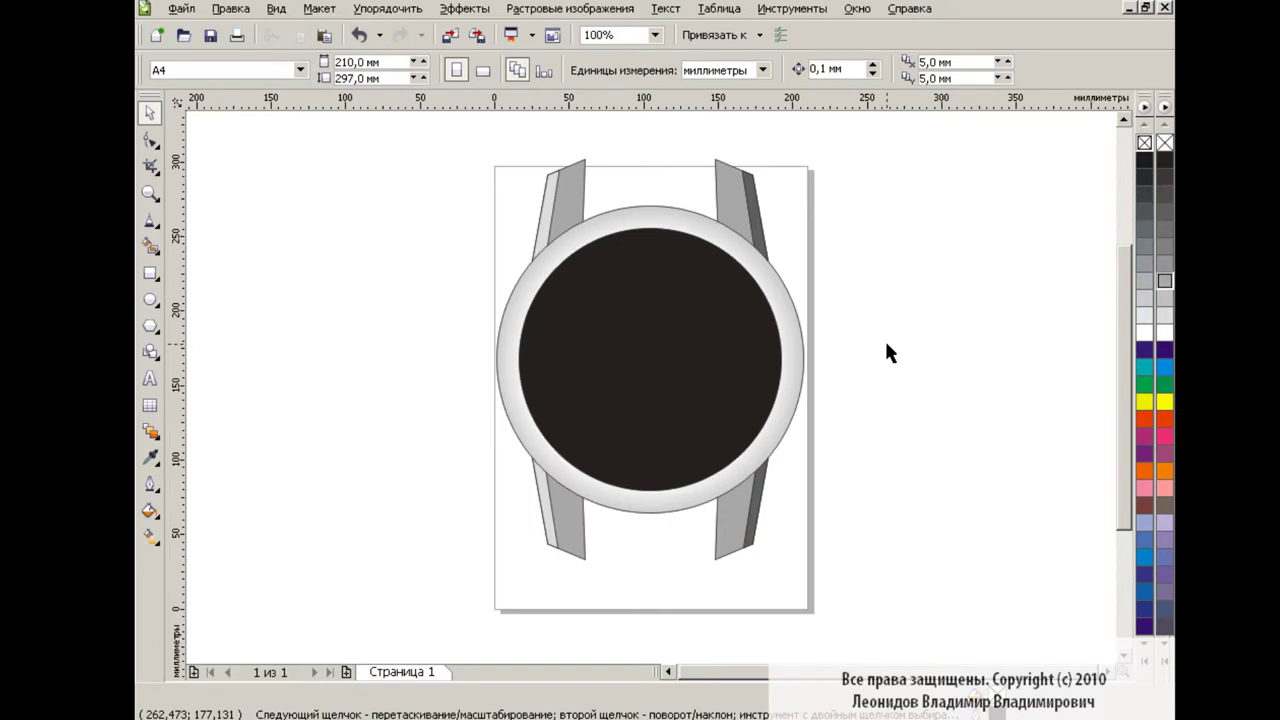
- Enlarge the bezel and black face circles to 108.6%
{"action": "left_click", "coordinate": [789, 297]}
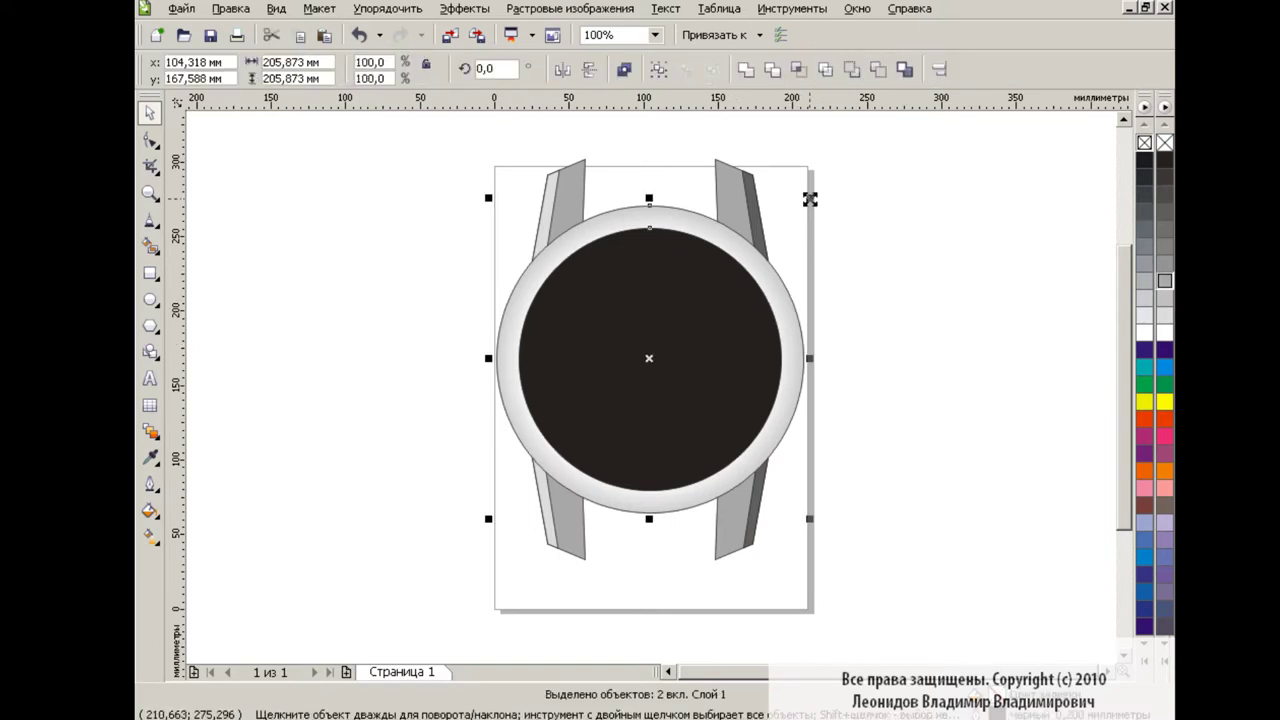
{"action": "left_click_drag", "start_coordinate": [810, 199], "coordinate": [823, 184]}
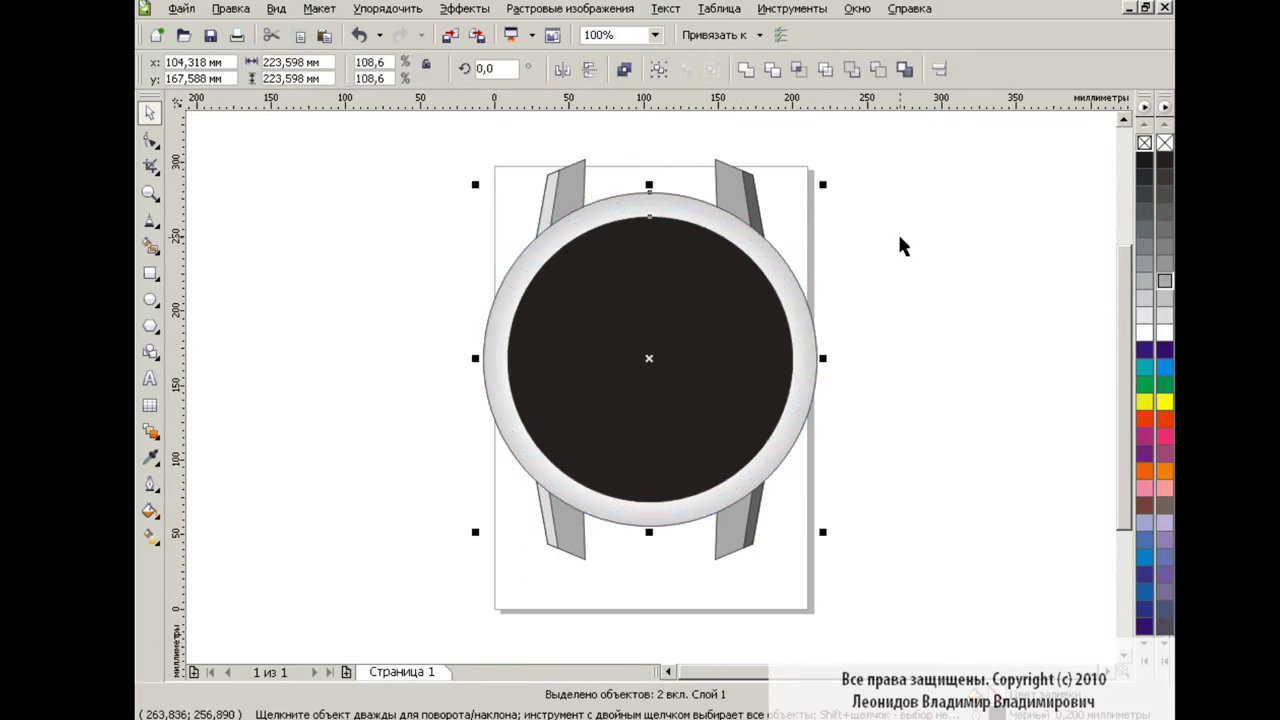
{"action": "left_click", "coordinate": [919, 254]}
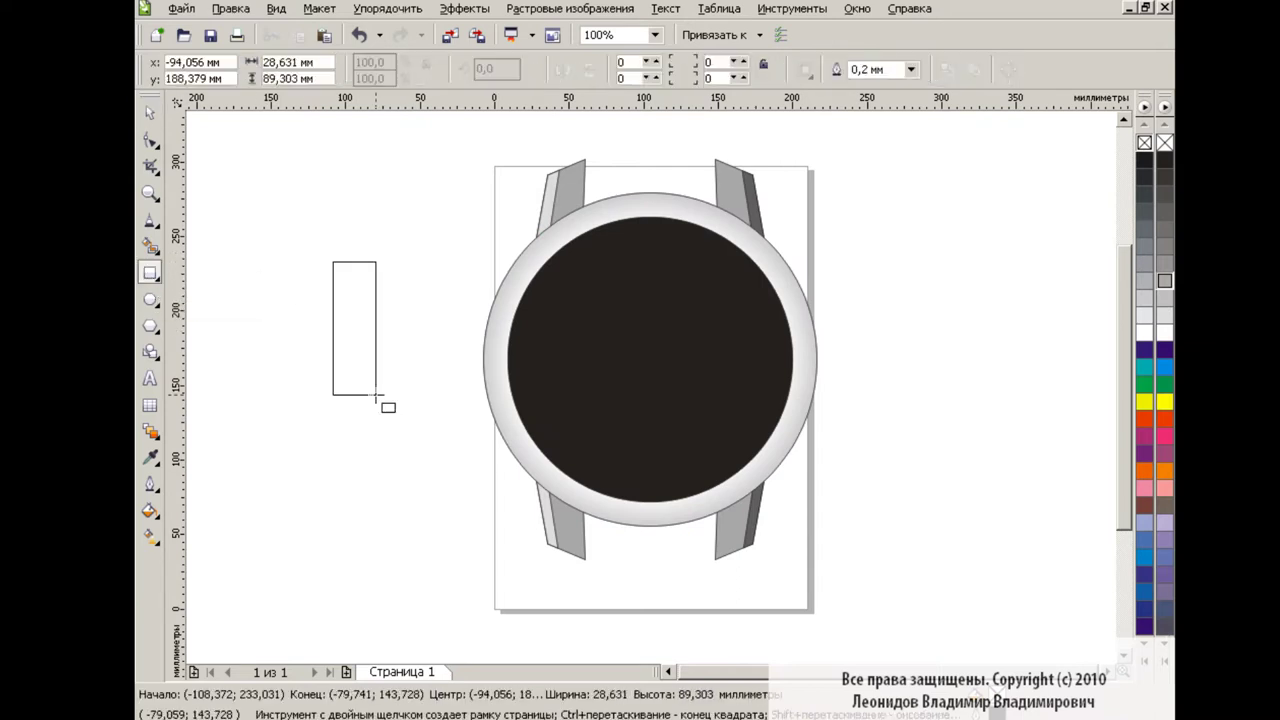
- Draw a narrow rectangle, convert it to curves, and smooth its right nodes into a D-shape
{"action": "left_click_drag", "start_coordinate": [332, 260], "coordinate": [369, 388]}
{"action": "left_click", "coordinate": [150, 142]}
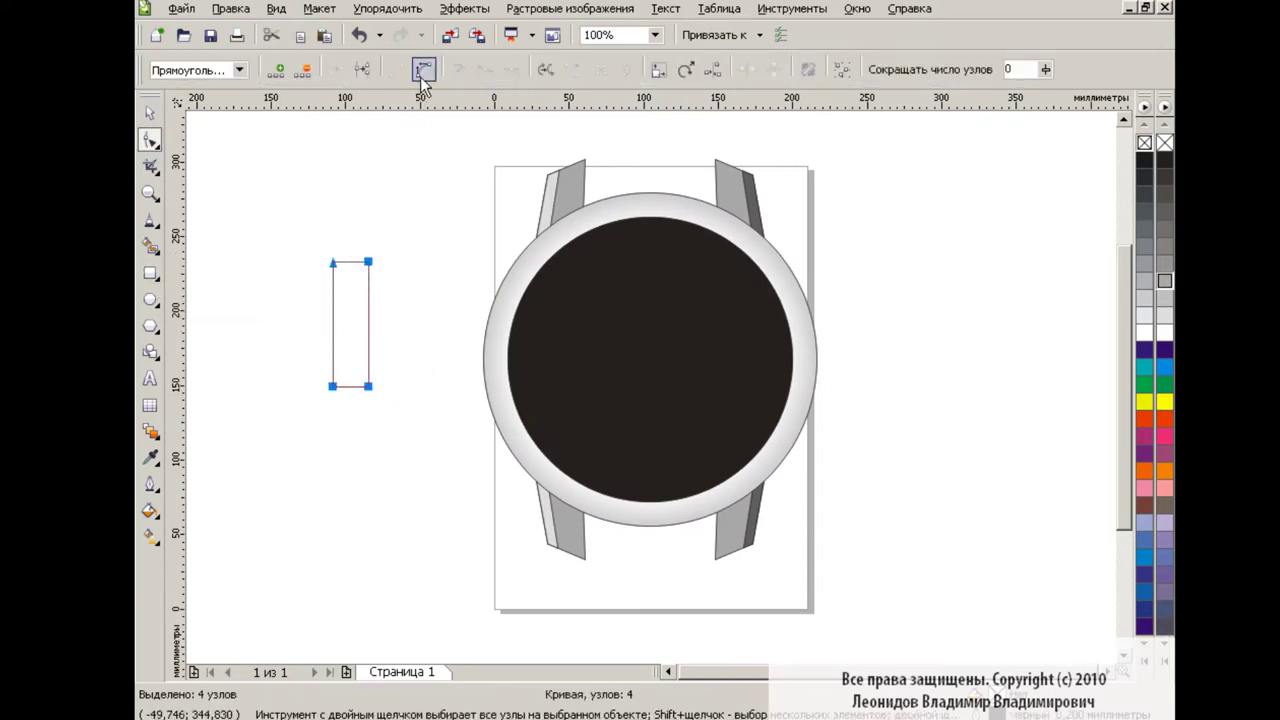
{"action": "left_click", "coordinate": [367, 263]}
{"action": "left_click", "coordinate": [369, 386], "text": "shift"}
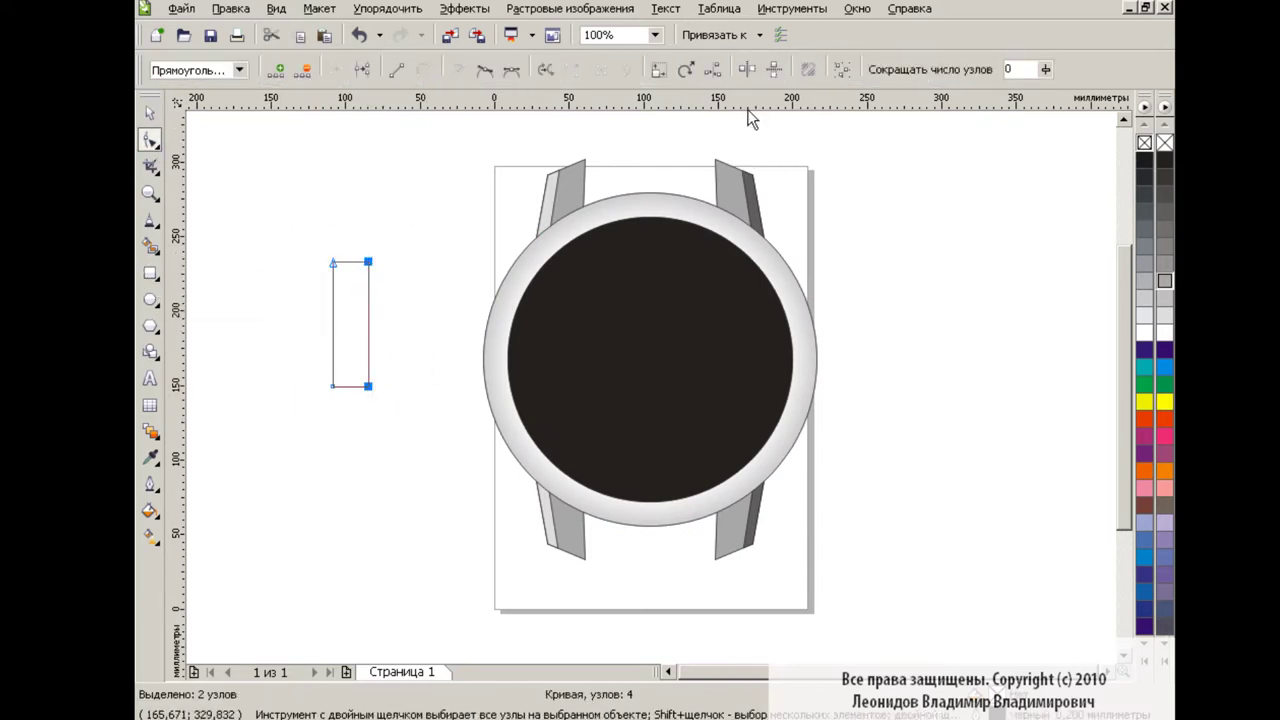
{"action": "left_click", "coordinate": [775, 69]}
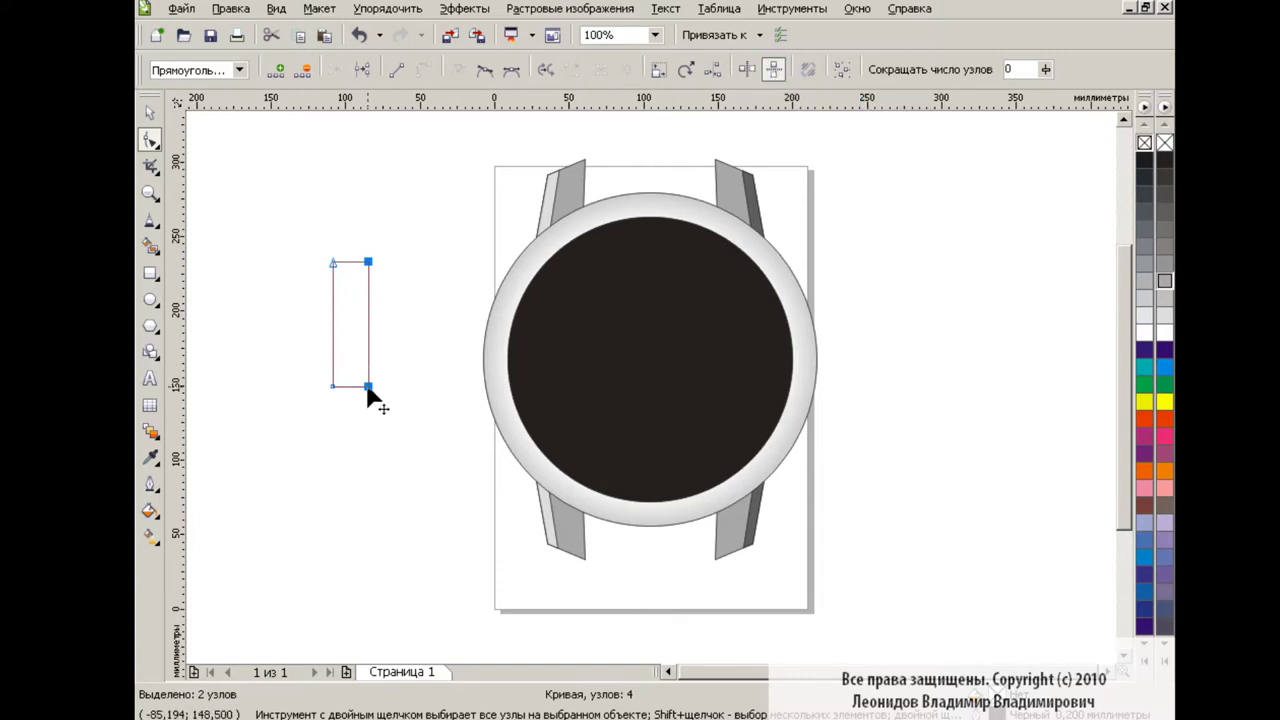
{"action": "left_click_drag", "start_coordinate": [355, 400], "coordinate": [400, 249]}
{"action": "left_click", "coordinate": [484, 69]}
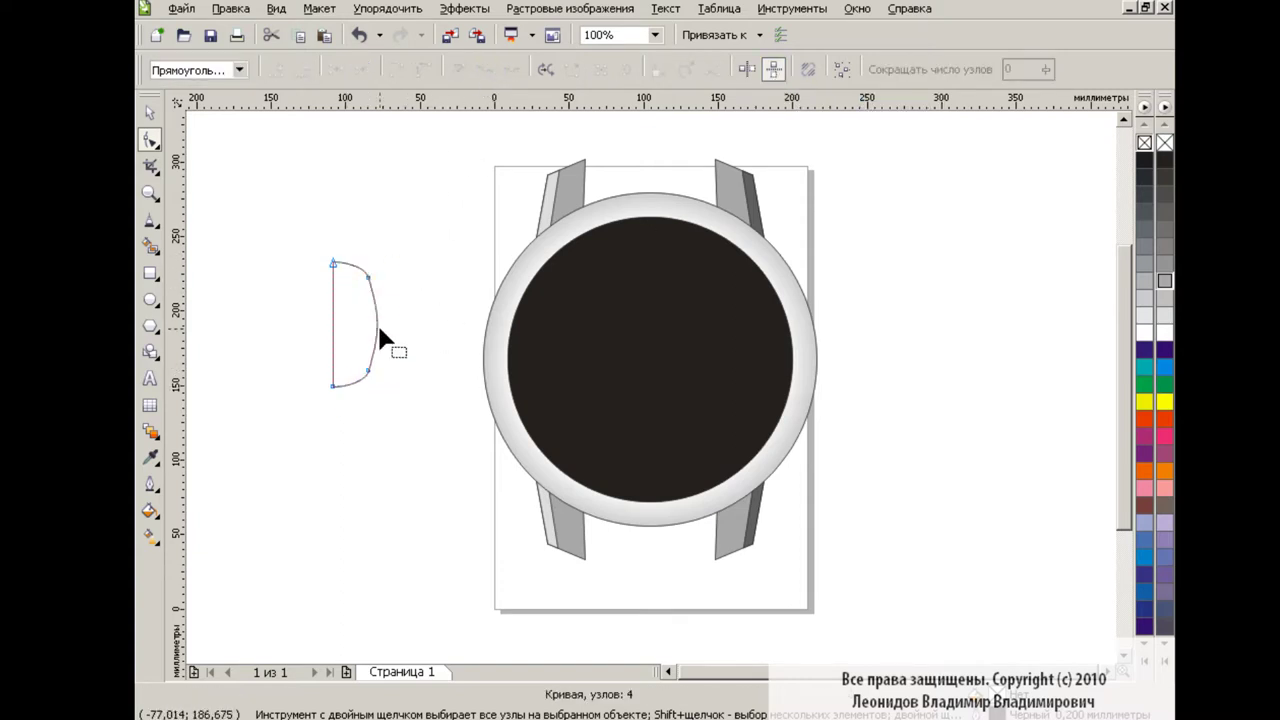
{"action": "left_click_drag", "start_coordinate": [379, 330], "coordinate": [370, 322]}
- Place a copy of the D-piece right of the watch with a small ellipse and its lower copy
{"action": "left_click", "coordinate": [150, 112]}
{"action": "left_click", "coordinate": [300, 35]}
{"action": "left_click_drag", "start_coordinate": [350, 322], "coordinate": [877, 357]}
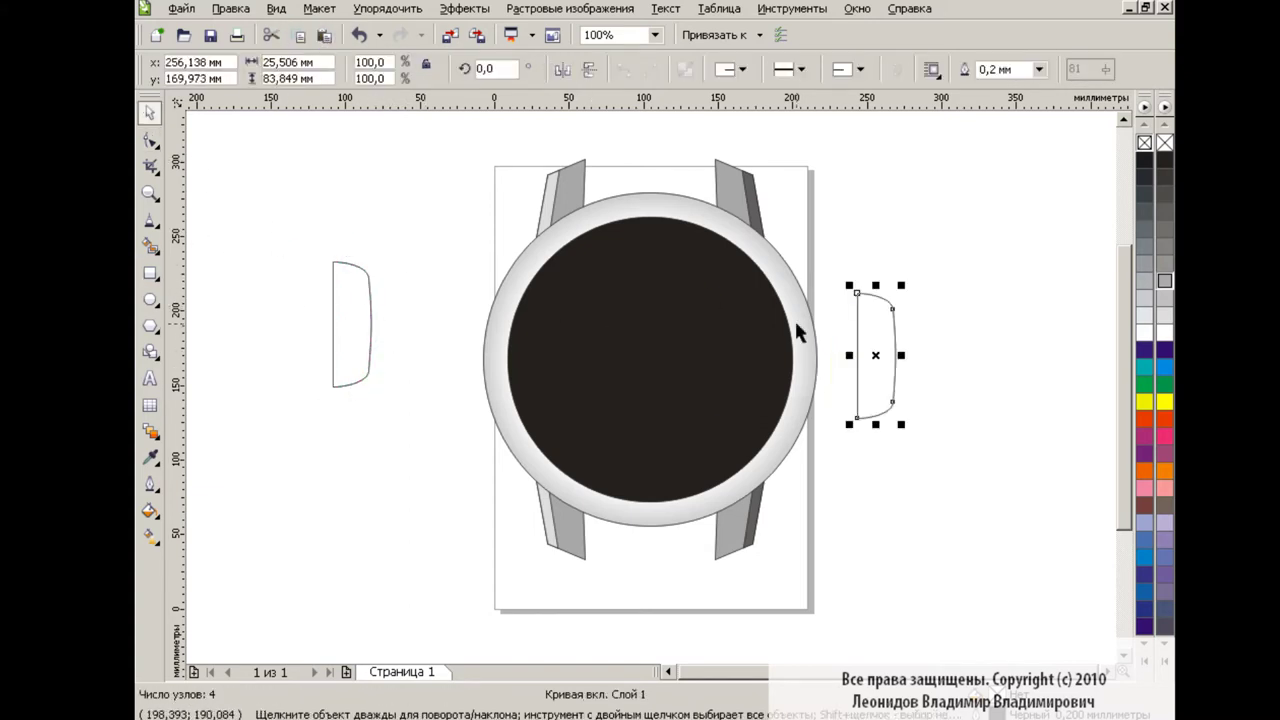
{"action": "left_click", "coordinate": [150, 299]}
{"action": "mouse_move", "coordinate": [908, 302]}
{"action": "left_mouse_down"}
{"action": "mouse_move", "coordinate": [958, 318]}
{"action": "mouse_move", "coordinate": [910, 308]}
{"action": "mouse_move", "coordinate": [909, 398]}
{"action": "mouse_move", "coordinate": [910, 311]}
{"action": "left_mouse_up"}
{"action": "left_click", "coordinate": [300, 35]}
{"action": "left_click", "coordinate": [324, 35]}
{"action": "left_click", "coordinate": [151, 432]}
- Set the ellipse blend to 5 steps and nudge it against the half shape's edge
{"action": "double_click", "coordinate": [625, 62]}
{"action": "type", "text": "6"}
{"action": "key", "text": "Return"}
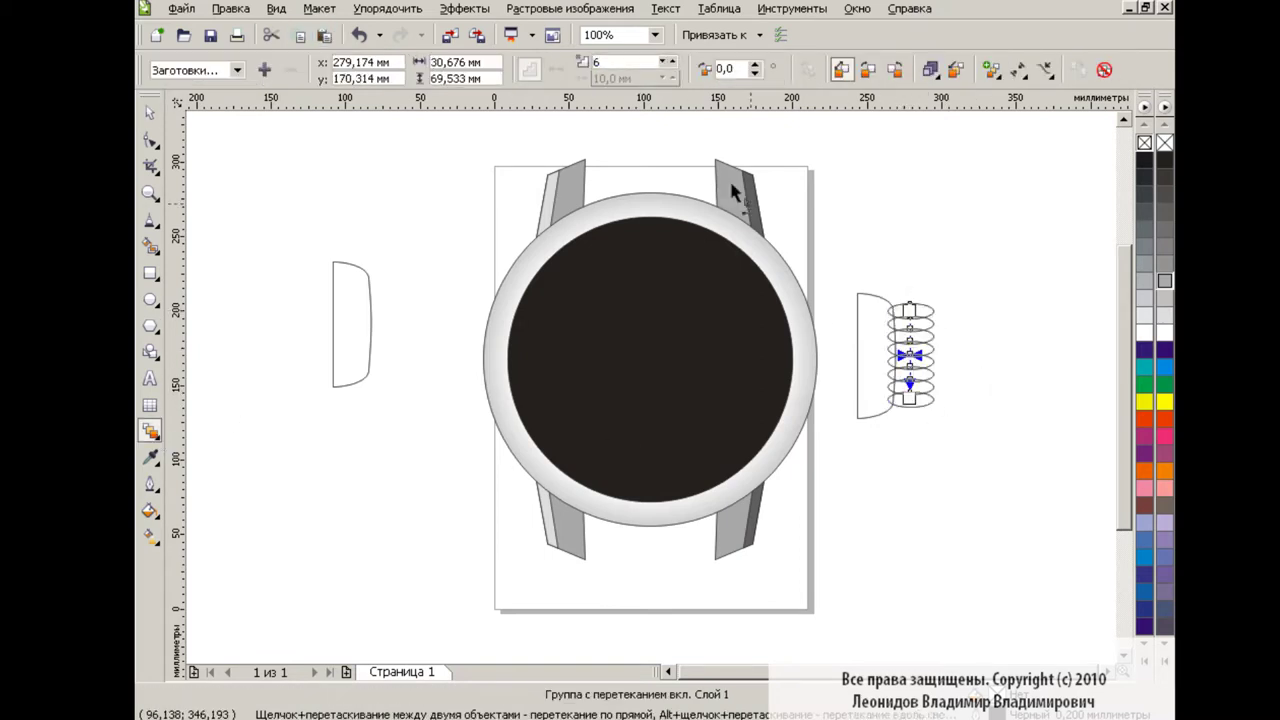
{"action": "left_click", "coordinate": [664, 66]}
{"action": "left_click", "coordinate": [150, 113]}
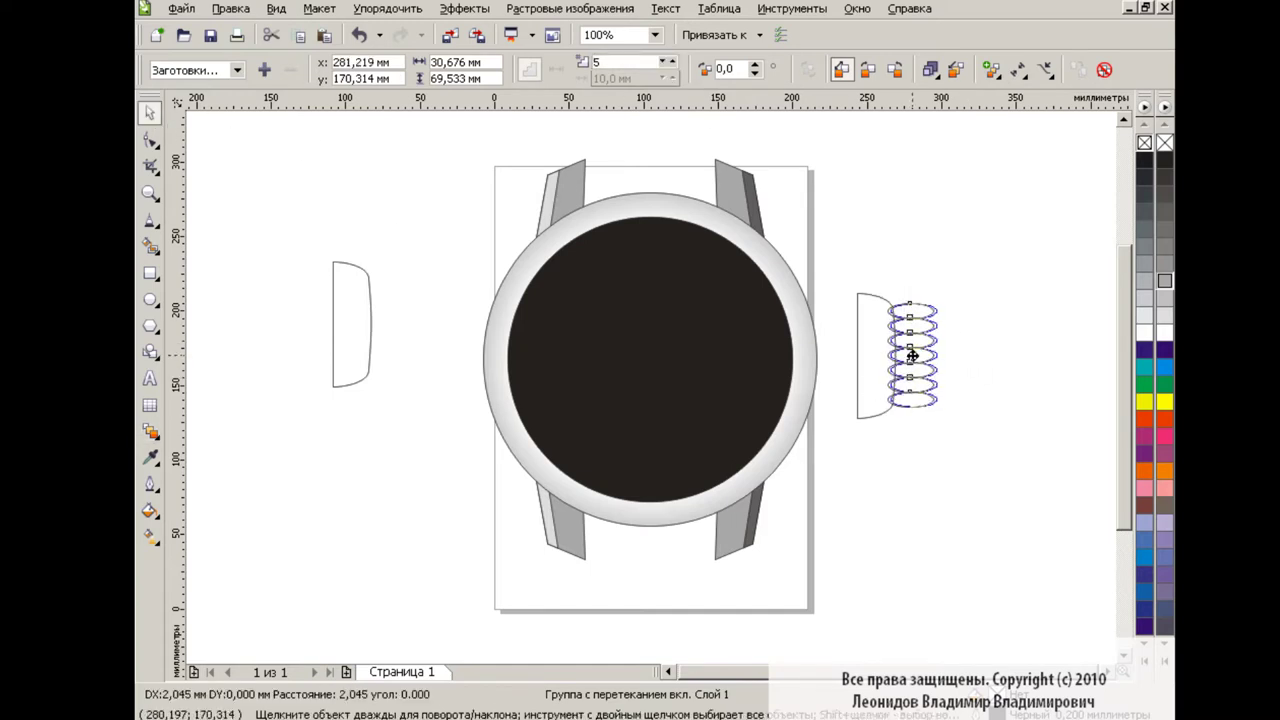
{"action": "left_click_drag", "start_coordinate": [909, 355], "coordinate": [910, 356]}
- Cut the blended ellipses out of the half shape's edge, then delete the blend
{"action": "left_click_drag", "start_coordinate": [967, 245], "coordinate": [839, 443]}
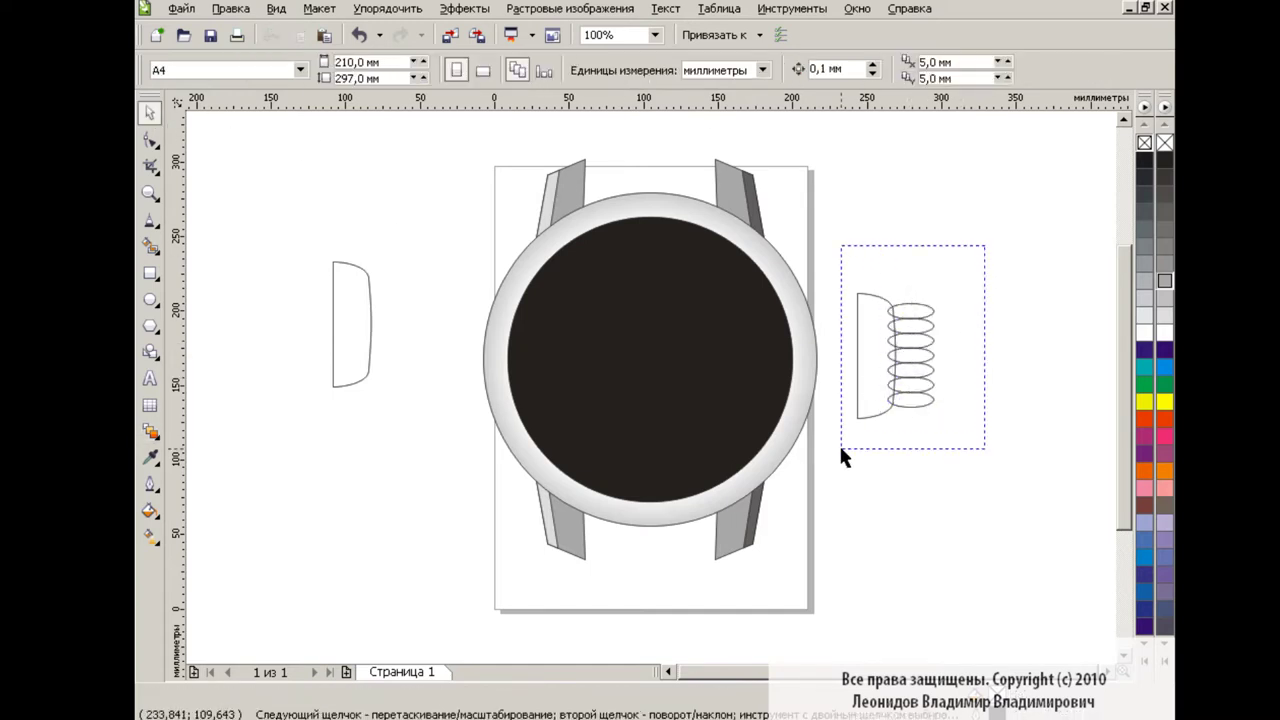
{"action": "left_click", "coordinate": [825, 69]}
{"action": "left_click_drag", "start_coordinate": [906, 355], "coordinate": [992, 353]}
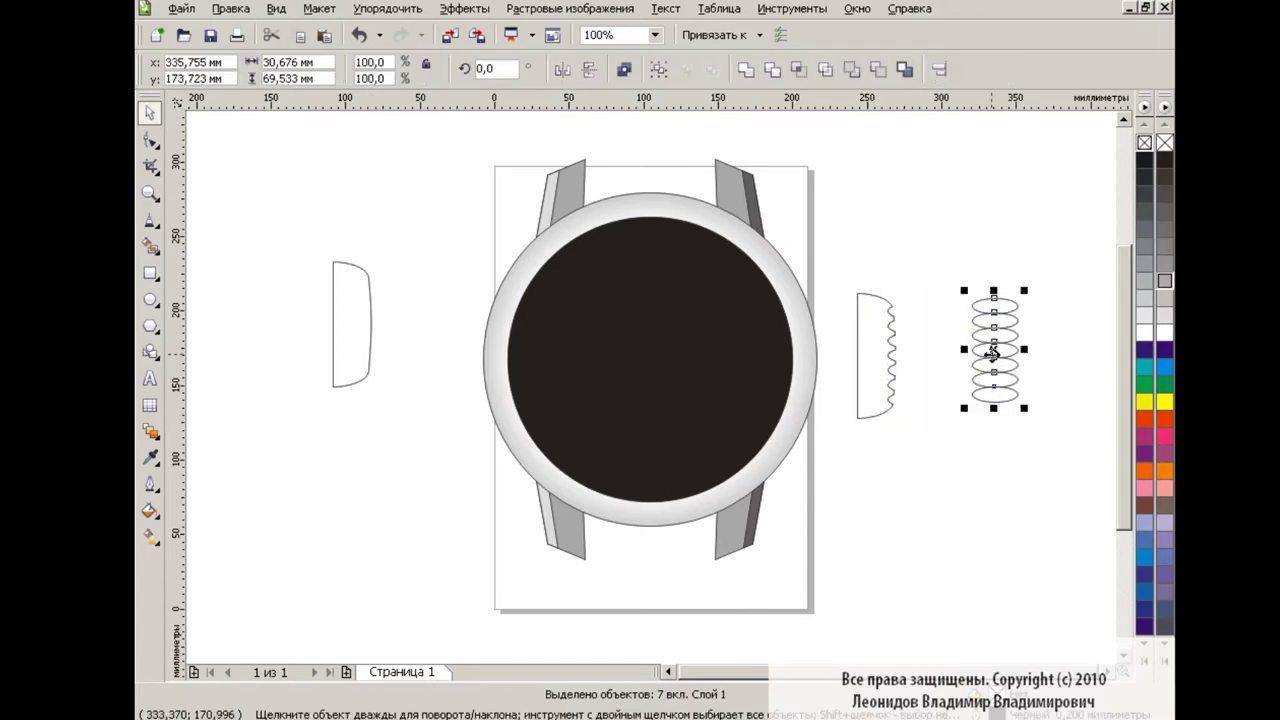
{"action": "key", "text": "Delete"}
- Move the scalloped shape onto the left half shape and resize it to fit
{"action": "left_click", "coordinate": [877, 351]}
{"action": "left_click_drag", "start_coordinate": [877, 351], "coordinate": [372, 323]}
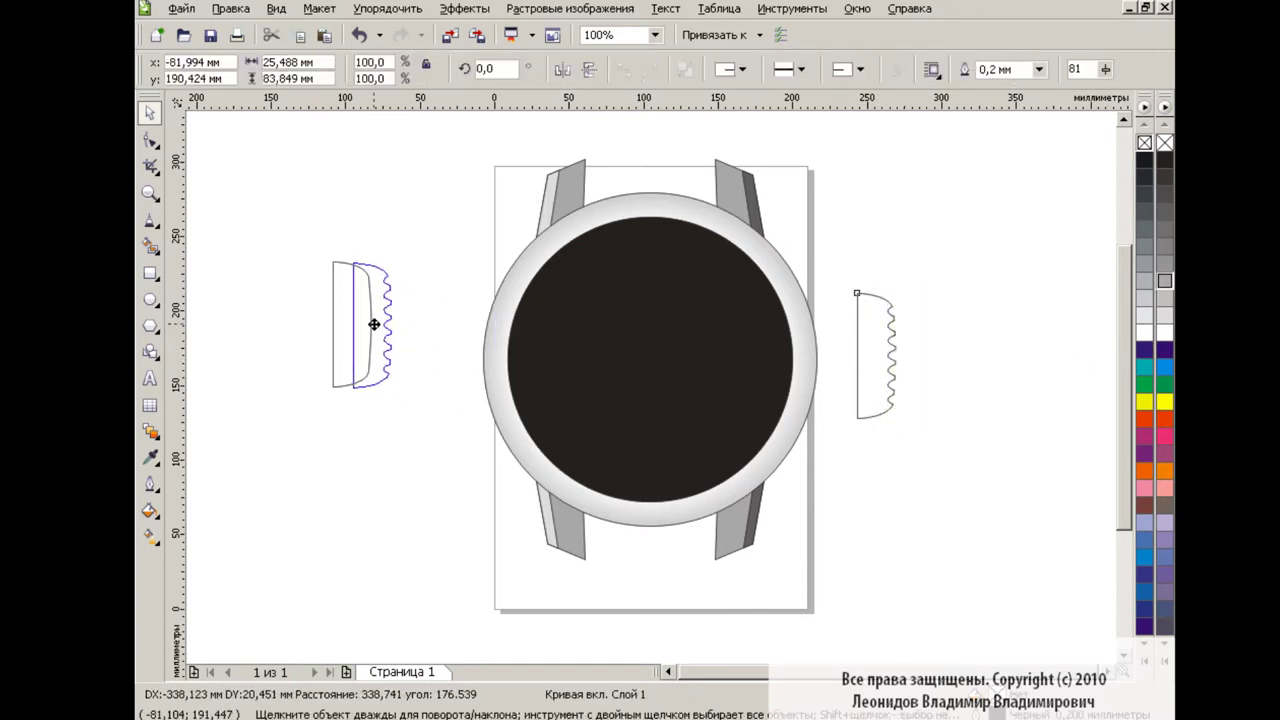
{"action": "left_click_drag", "start_coordinate": [396, 253], "coordinate": [395, 263]}
{"action": "left_click", "coordinate": [420, 286]}
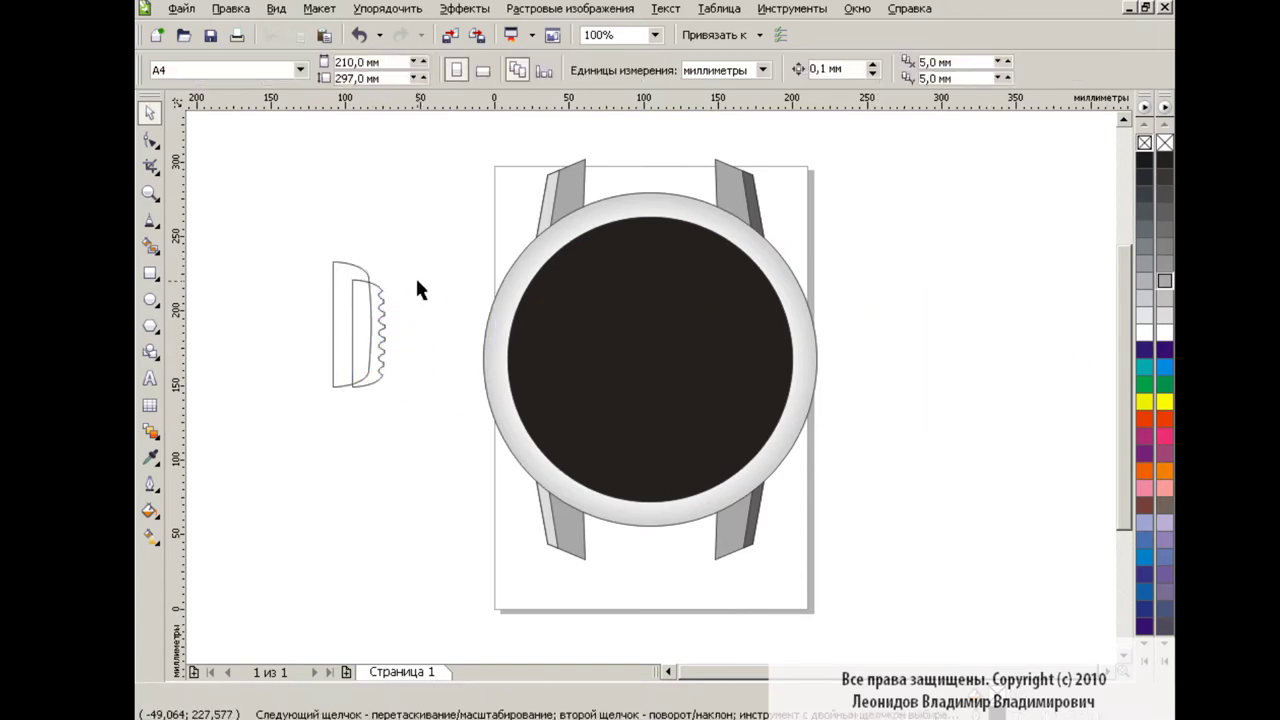
{"action": "left_click_drag", "start_coordinate": [380, 328], "coordinate": [384, 320]}
{"action": "left_click_drag", "start_coordinate": [386, 271], "coordinate": [371, 337]}
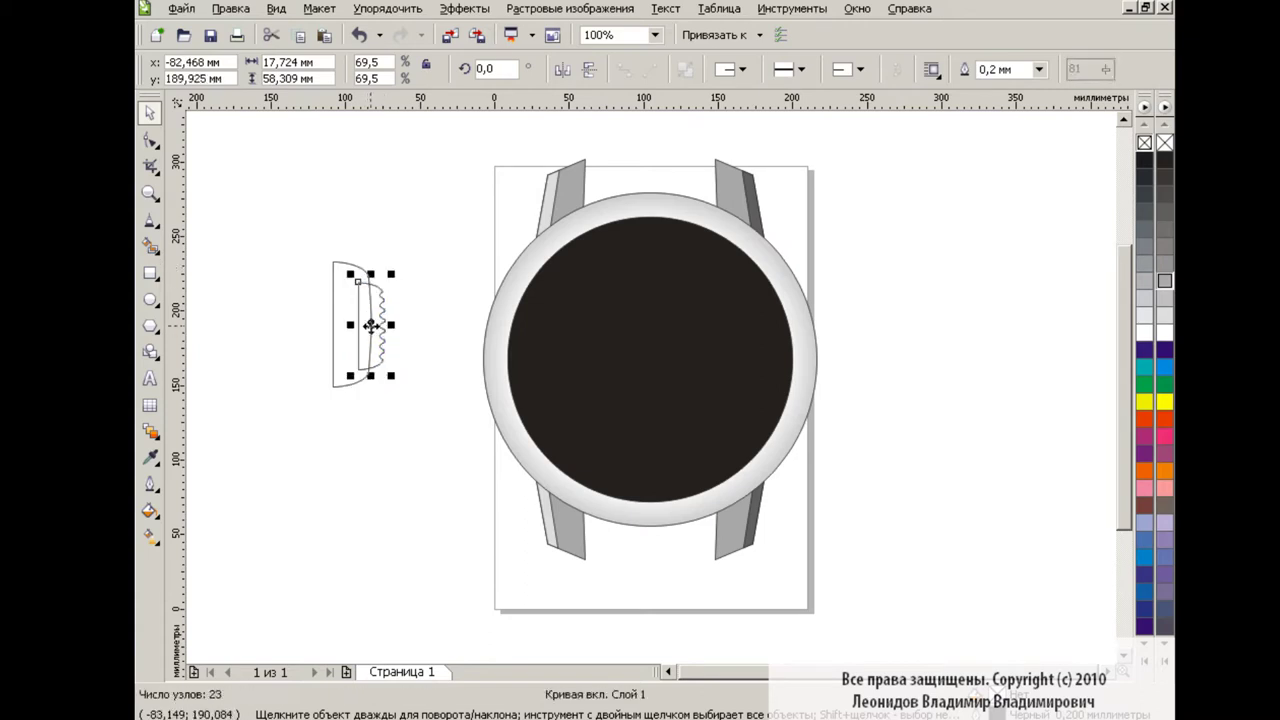
- Align the scalloped shape with the outer half shape and fine-tune its position
{"action": "left_click", "coordinate": [320, 246]}
{"action": "left_click_drag", "start_coordinate": [320, 246], "coordinate": [402, 398]}
{"action": "left_click", "coordinate": [940, 63]}
{"action": "left_click", "coordinate": [634, 457]}
{"action": "left_click", "coordinate": [726, 457]}
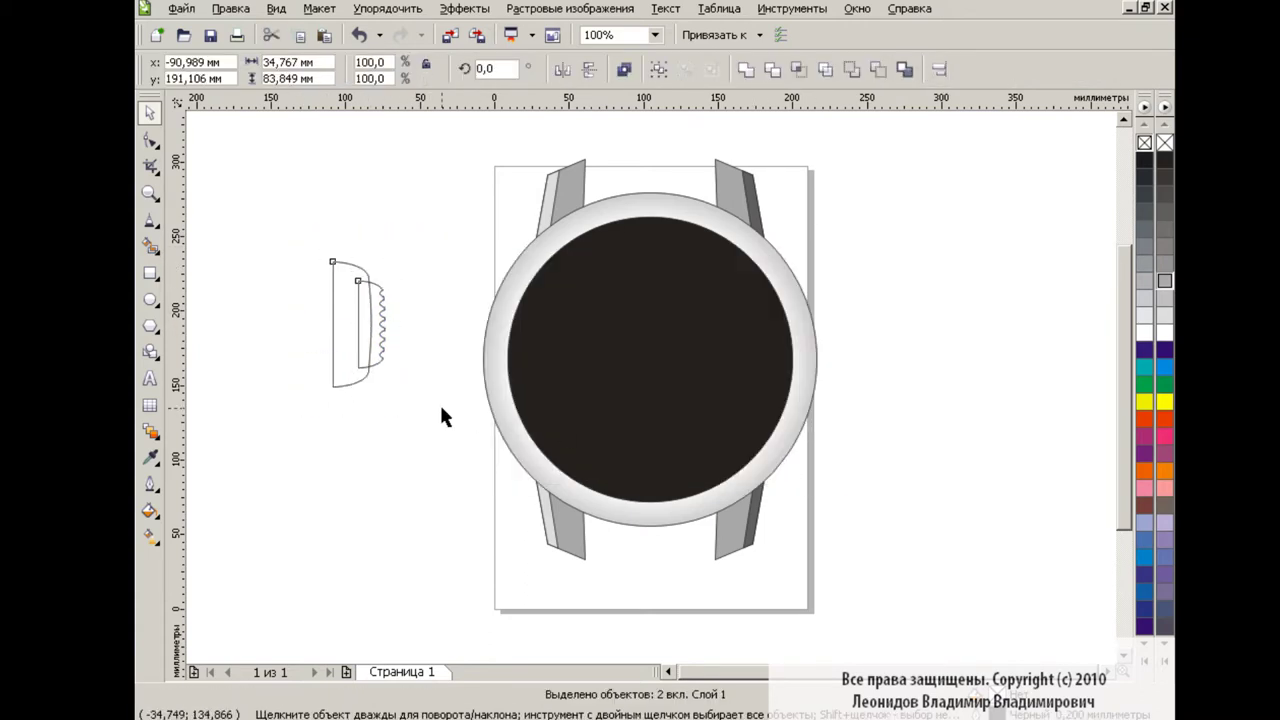
{"action": "left_click", "coordinate": [439, 404]}
{"action": "left_click", "coordinate": [374, 324]}
{"action": "left_click_drag", "start_coordinate": [374, 328], "coordinate": [376, 328]}
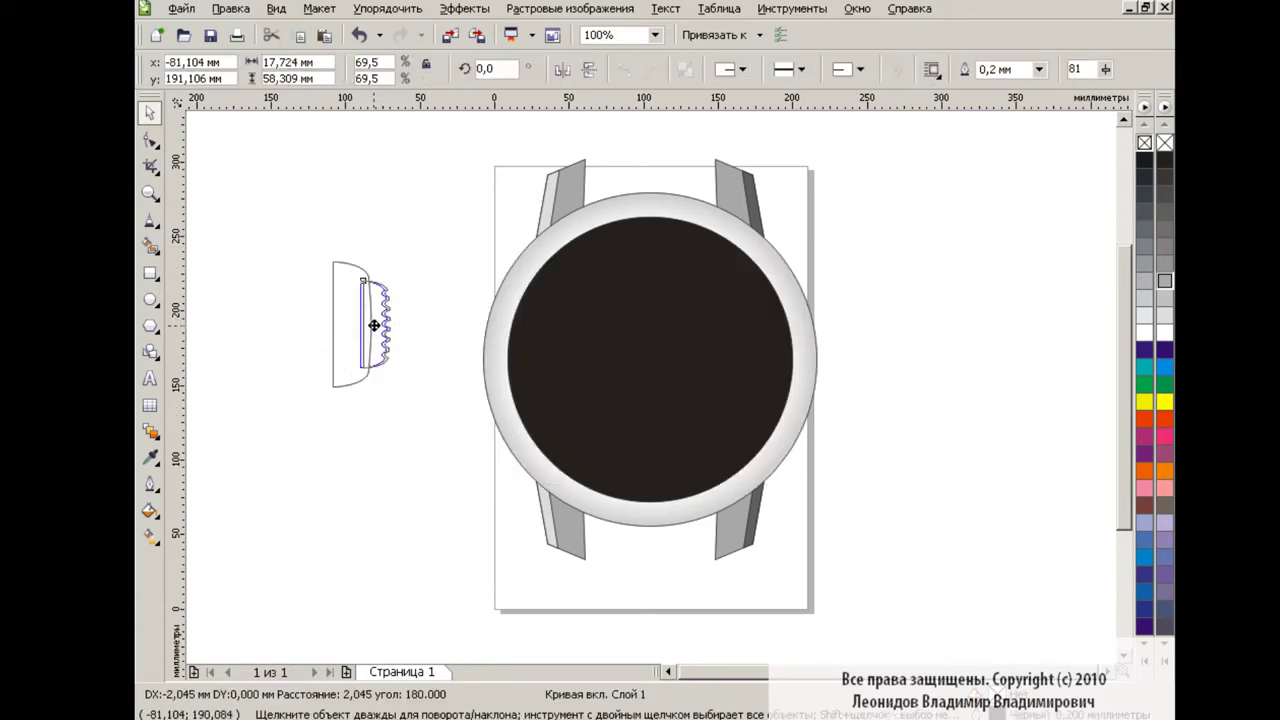
{"action": "left_click", "coordinate": [415, 393]}
- Fill the outer half shape grey and the scalloped grip black
{"action": "left_click", "coordinate": [334, 300]}
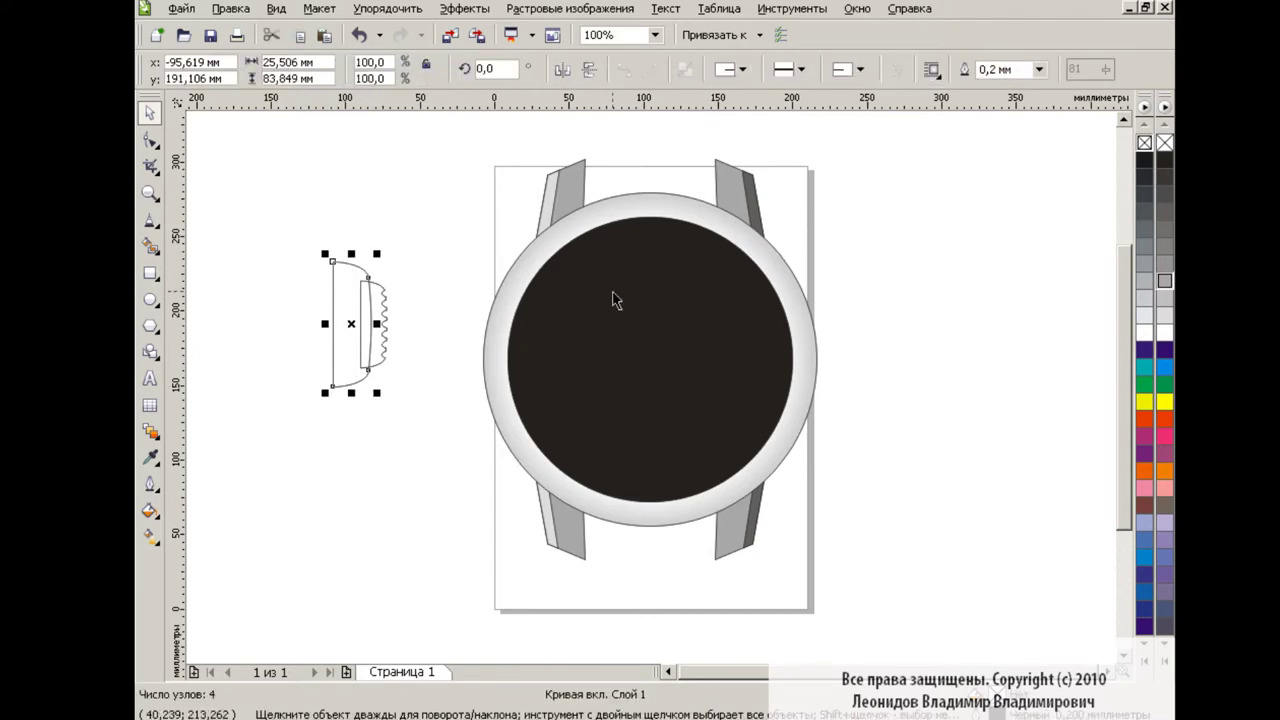
{"action": "left_click", "coordinate": [1166, 264]}
{"action": "left_click", "coordinate": [515, 199]}
{"action": "key", "text": "Tab"}
{"action": "left_click", "coordinate": [1163, 159]}
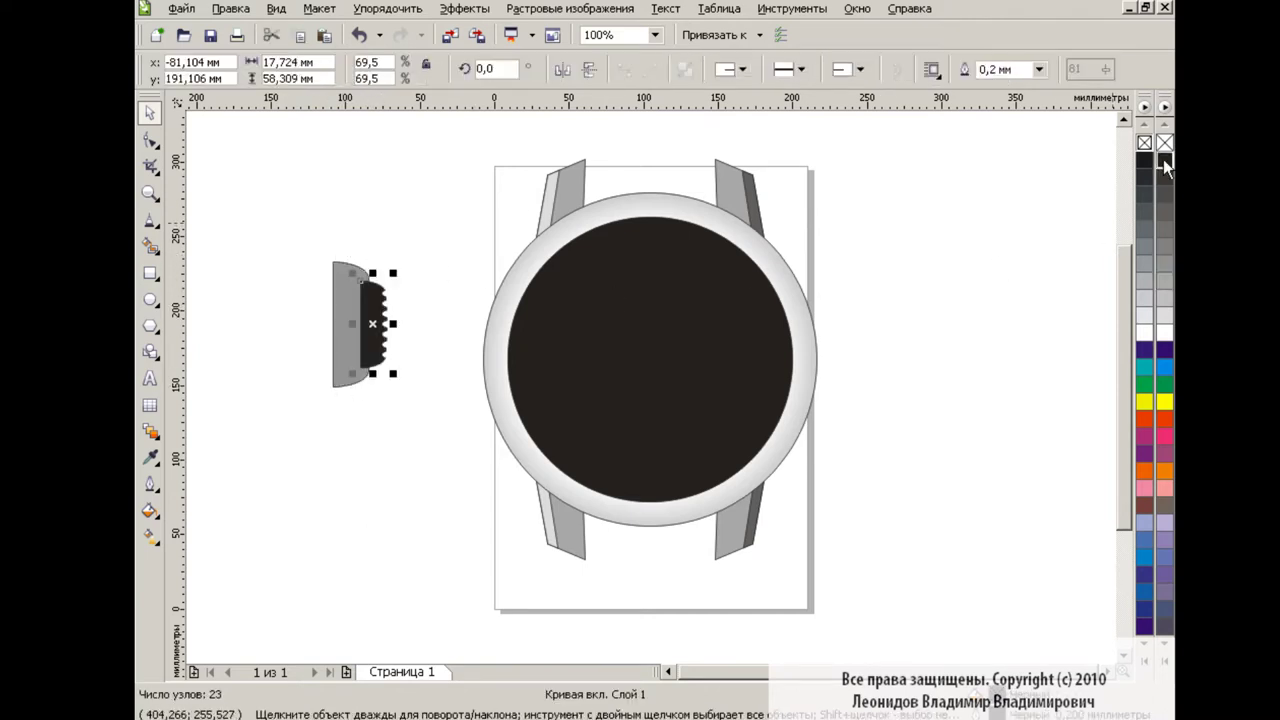
{"action": "left_click", "coordinate": [427, 324]}
- Group the two crown shapes and move the crown onto the watch's right side
{"action": "left_click_drag", "start_coordinate": [300, 240], "coordinate": [420, 410]}
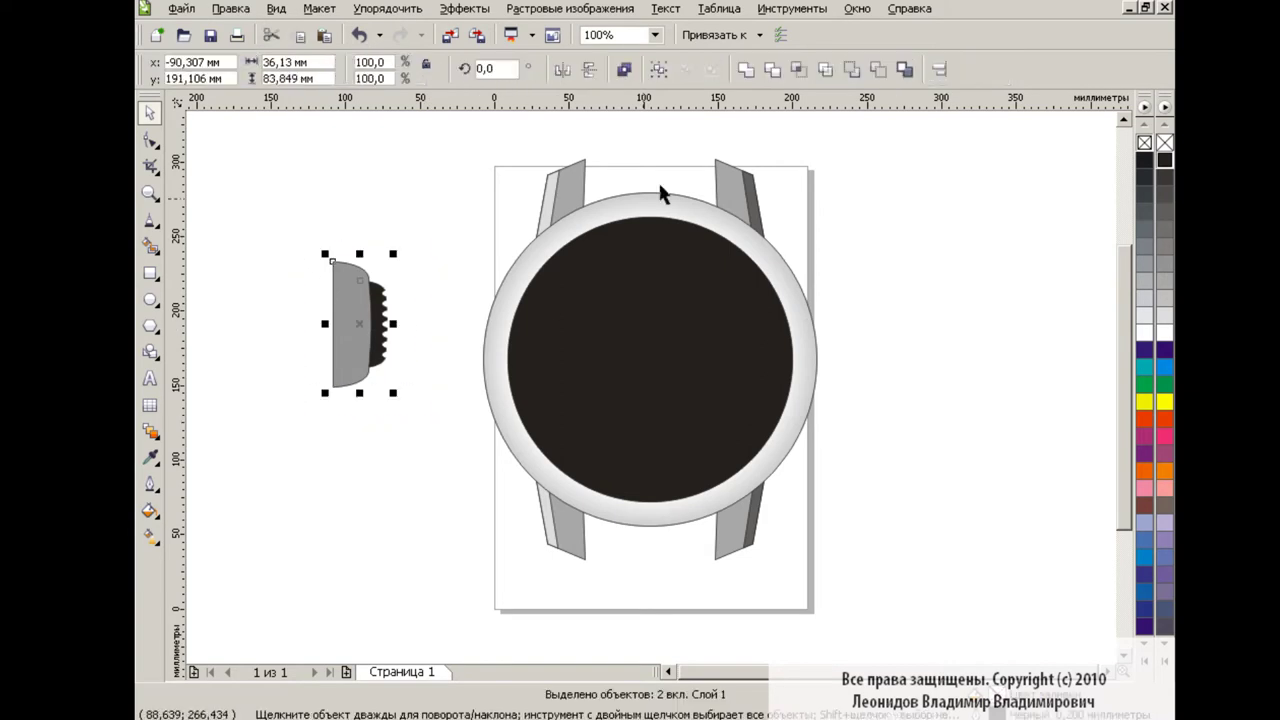
{"action": "key", "text": "ctrl+g"}
{"action": "left_click", "coordinate": [443, 266]}
{"action": "left_click_drag", "start_coordinate": [363, 316], "coordinate": [826, 286]}
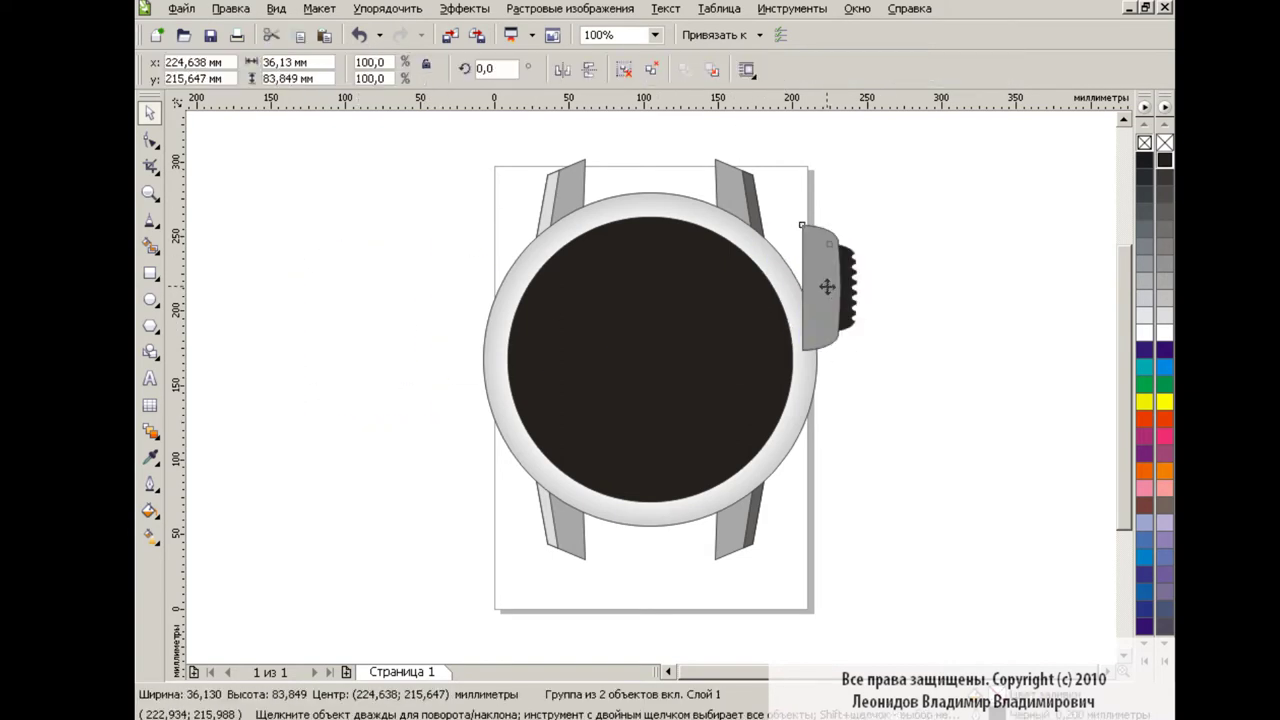
- Tilt the crown to follow the case and scale it down to fit
{"action": "left_click", "coordinate": [826, 286]}
{"action": "mouse_move", "coordinate": [852, 360]}
{"action": "left_mouse_down"}
{"action": "mouse_move", "coordinate": [873, 318]}
{"action": "mouse_move", "coordinate": [845, 330]}
{"action": "left_mouse_up"}
{"action": "left_click", "coordinate": [831, 297]}
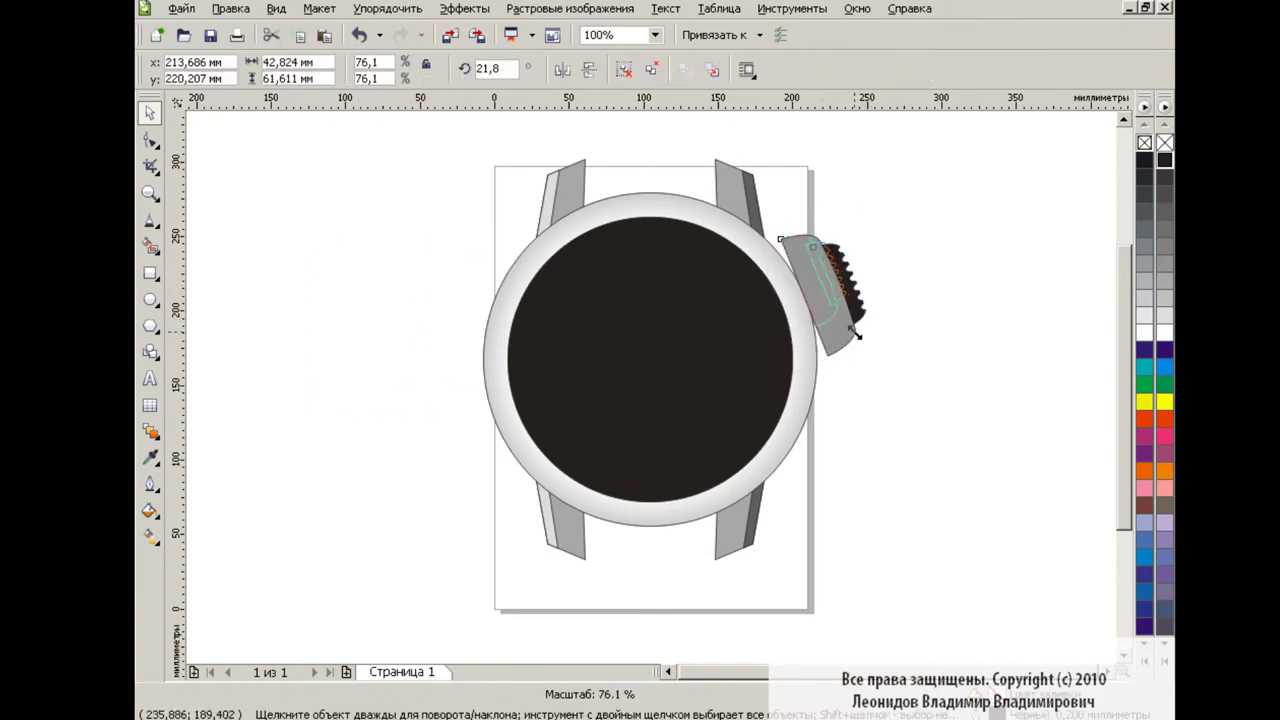
{"action": "left_click_drag", "start_coordinate": [811, 278], "coordinate": [812, 285]}
{"action": "left_click", "coordinate": [810, 285]}
{"action": "left_click", "coordinate": [861, 296]}
{"action": "left_click", "coordinate": [817, 300]}
{"action": "mouse_move", "coordinate": [848, 236]}
{"action": "left_mouse_down"}
{"action": "mouse_move", "coordinate": [826, 298]}
{"action": "mouse_move", "coordinate": [503, 261]}
{"action": "left_mouse_up"}
- Mirror-copy the crown to the left side, then mirror both down to the lower case
{"action": "left_click", "coordinate": [562, 70]}
{"action": "left_click", "coordinate": [421, 433]}
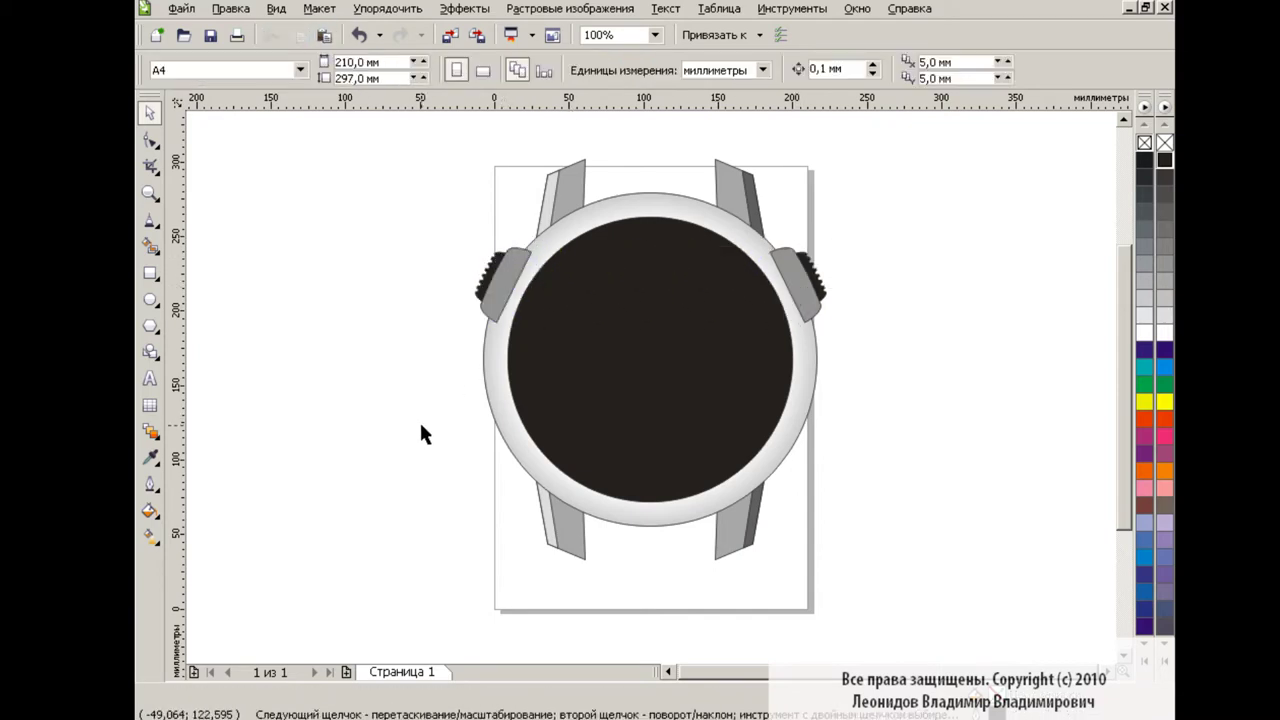
{"action": "left_click", "coordinate": [495, 285]}
{"action": "left_click", "coordinate": [800, 285], "text": "shift"}
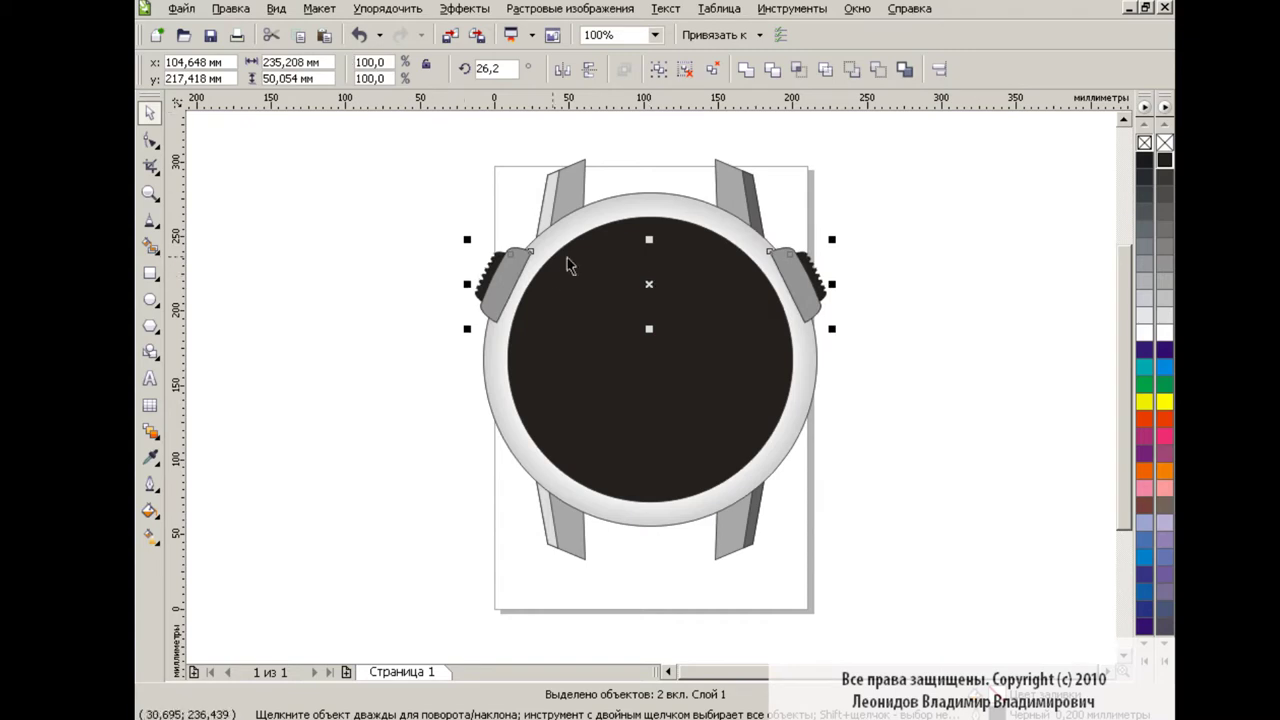
{"action": "left_click", "coordinate": [589, 70]}
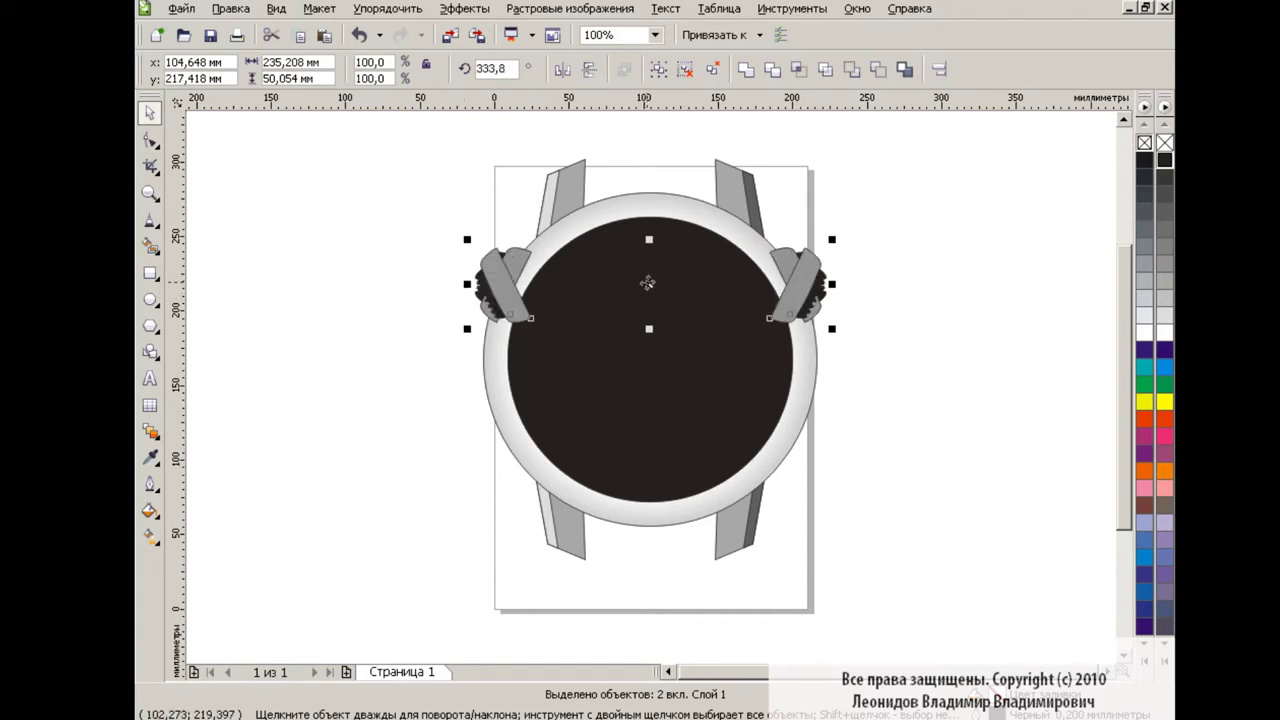
{"action": "left_click_drag", "start_coordinate": [649, 284], "coordinate": [647, 443]}
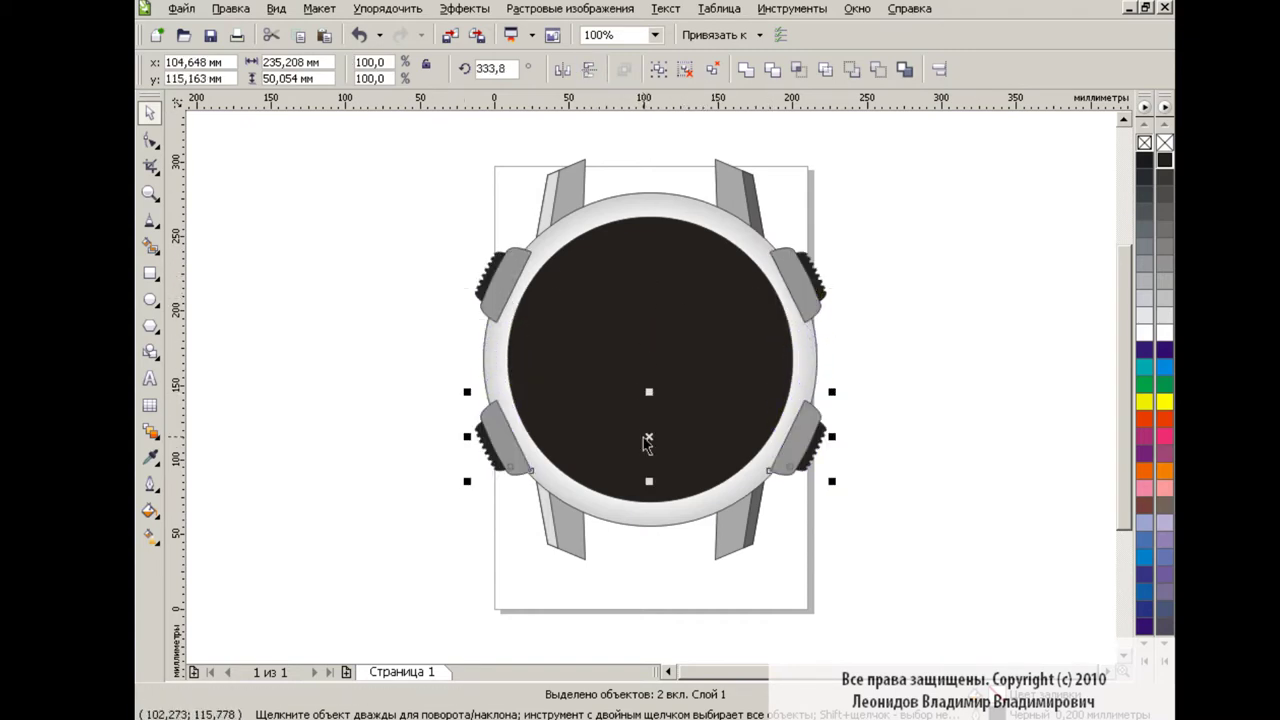
- Group all four crown buttons together
{"action": "left_click", "coordinate": [507, 277], "text": "shift"}
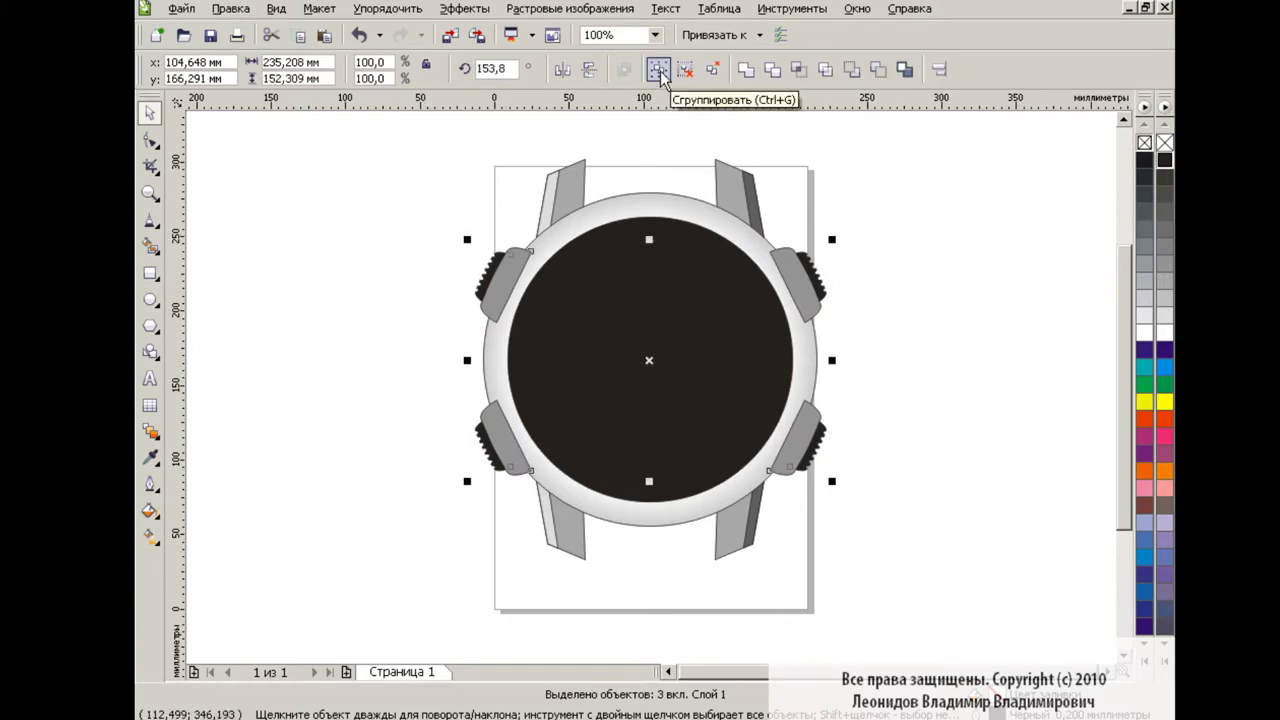
{"action": "left_click", "coordinate": [660, 71]}
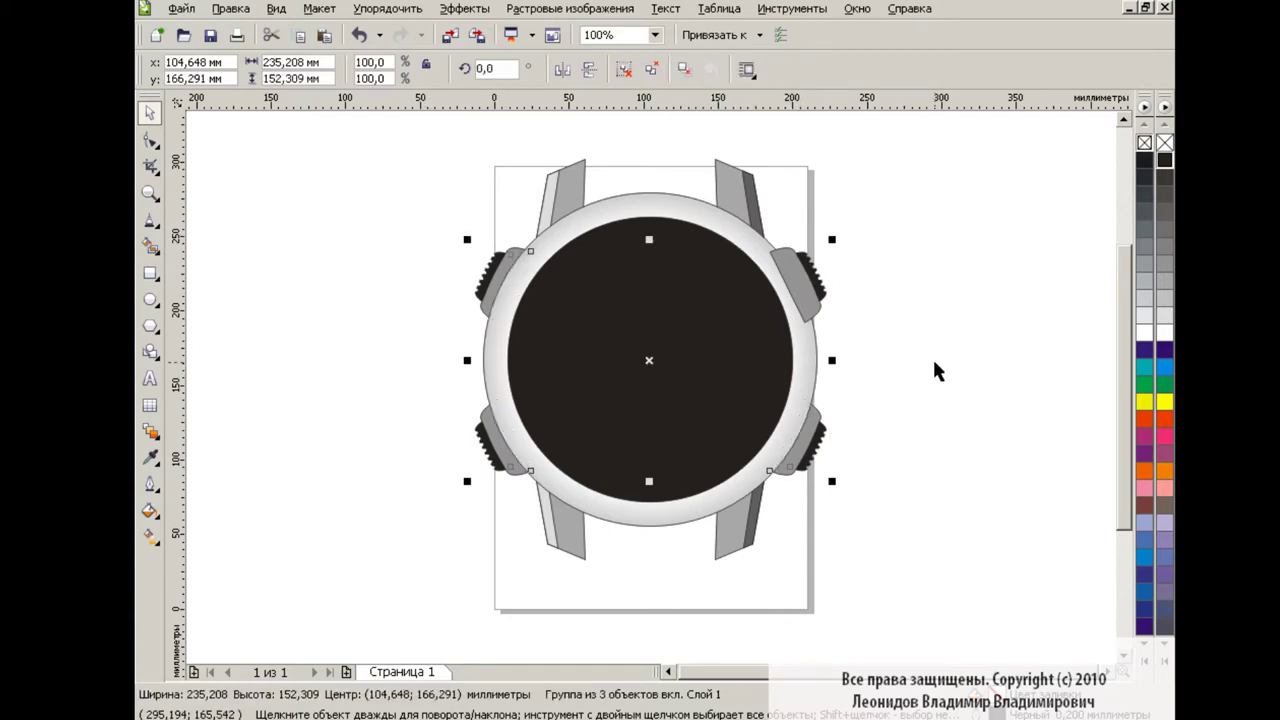
{"action": "left_click", "coordinate": [814, 280], "text": "shift"}
{"action": "left_click", "coordinate": [655, 66]}
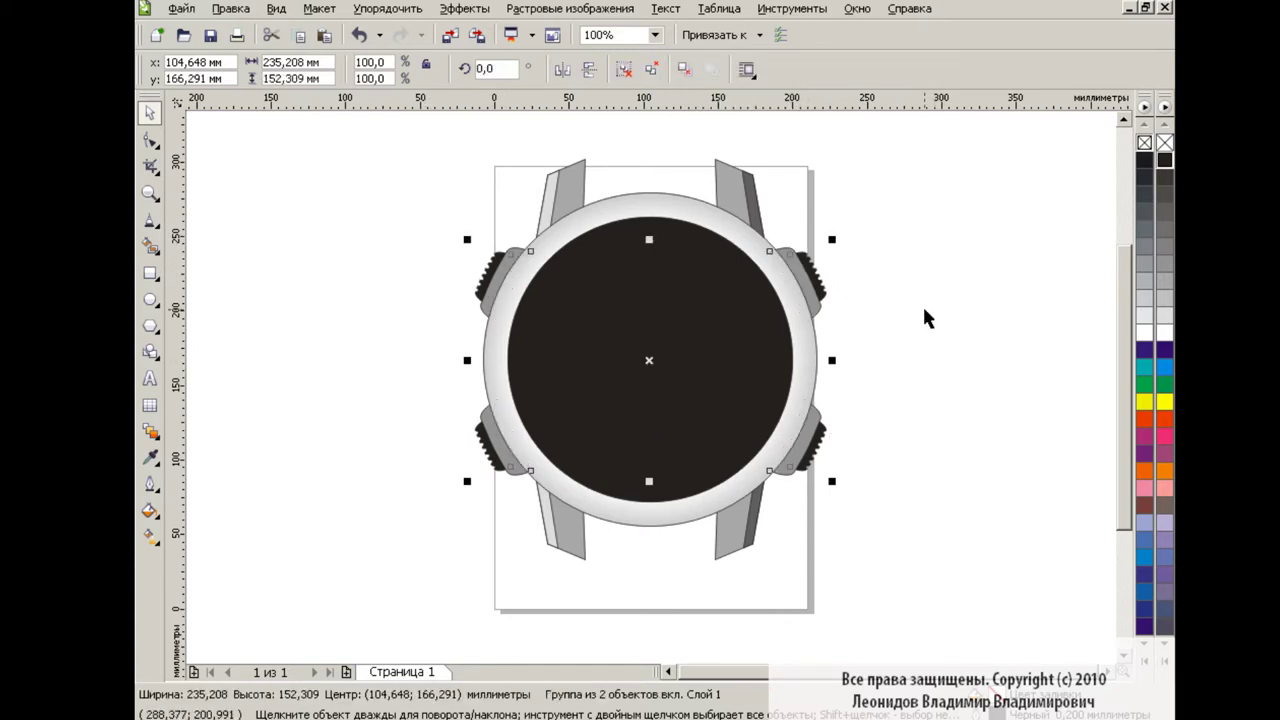
{"action": "left_click", "coordinate": [925, 315]}
- Duplicate the bezel ring and shrink the copy into an inner ring line
{"action": "left_click", "coordinate": [695, 220]}
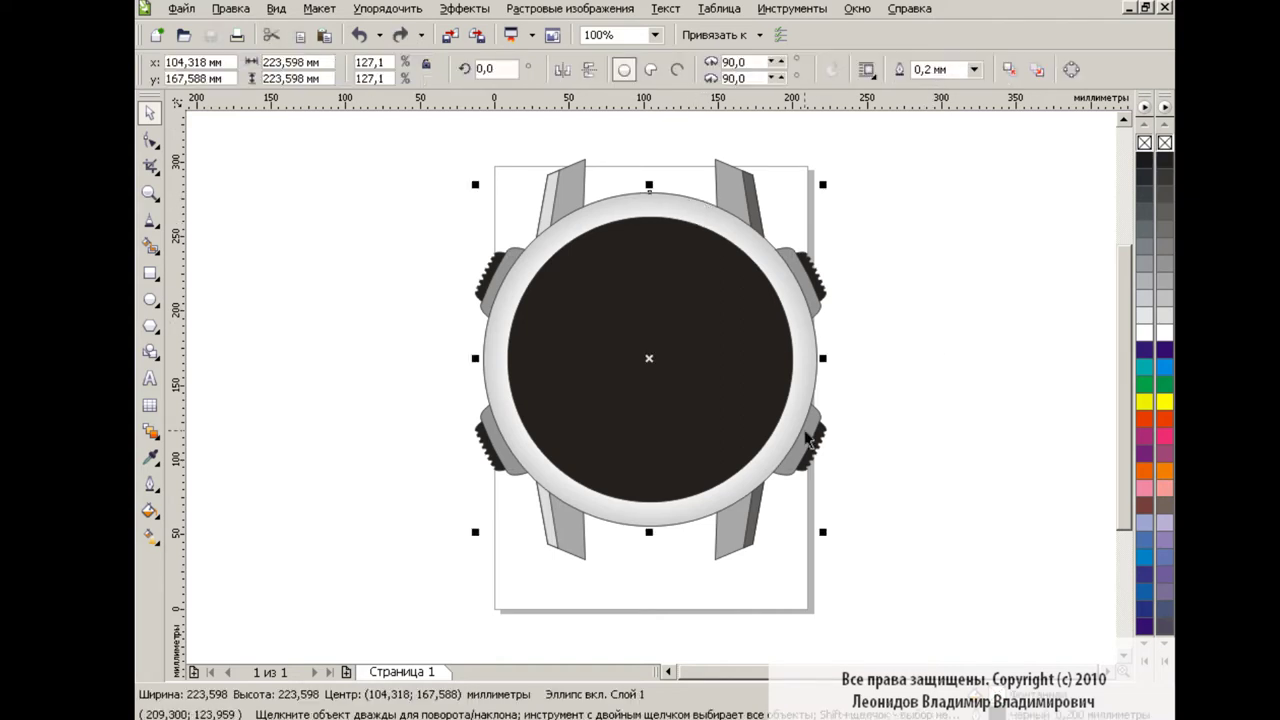
{"action": "left_click", "coordinate": [300, 35]}
{"action": "key", "text": "ctrl+Page_Down"}
{"action": "left_click_drag", "start_coordinate": [822, 184], "coordinate": [808, 200]}
- Draw a small rectangle with top corners rounded to 50 and move it to the watch top
{"action": "left_click", "coordinate": [150, 272]}
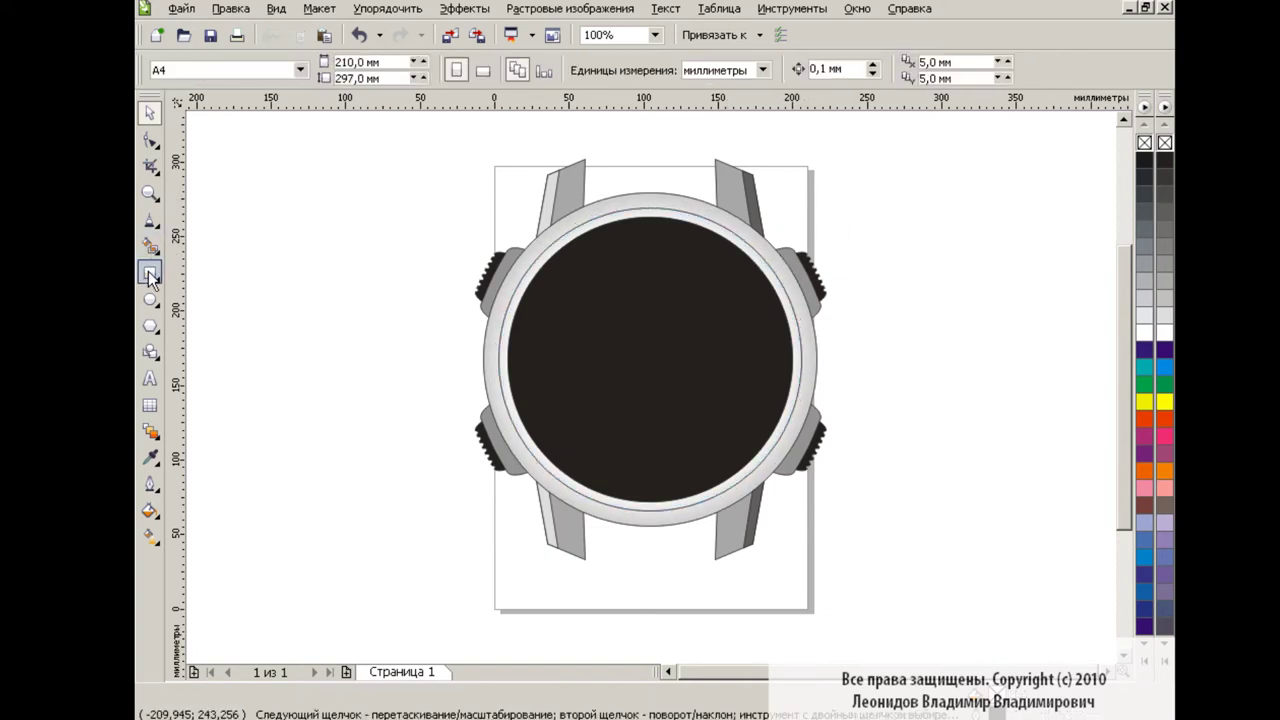
{"action": "left_click_drag", "start_coordinate": [362, 240], "coordinate": [428, 281]}
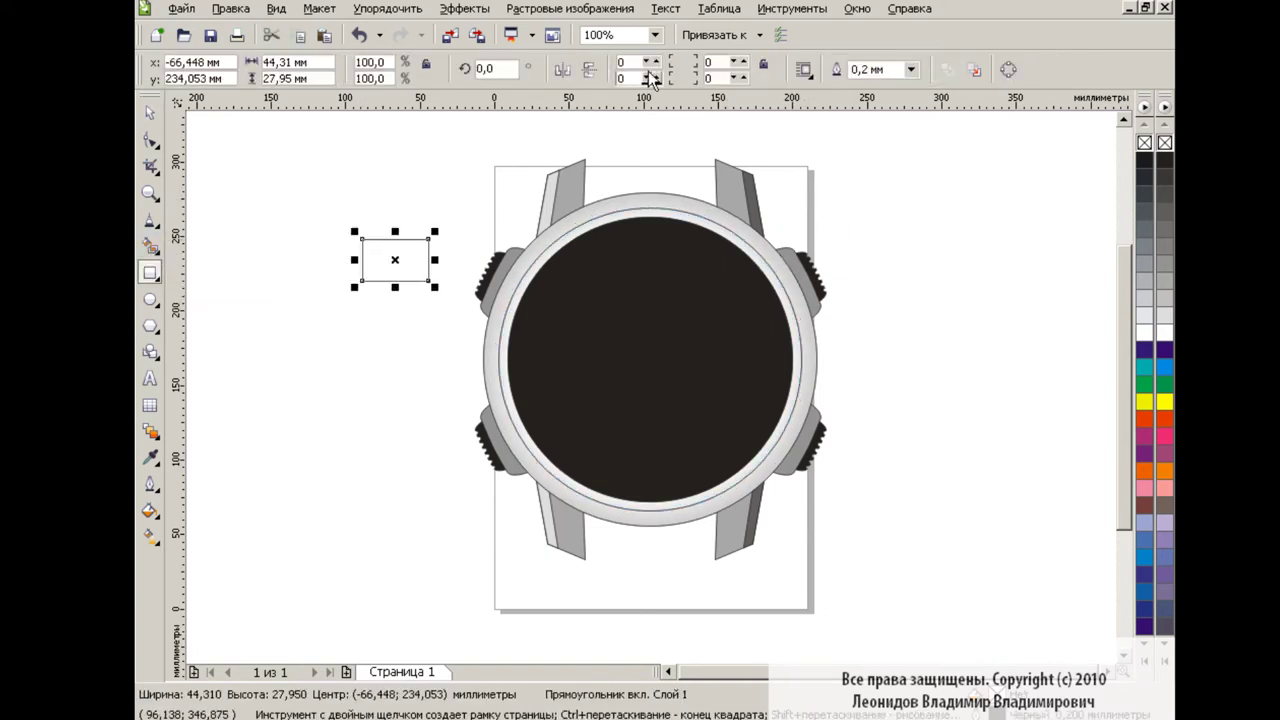
{"action": "left_click", "coordinate": [639, 61]}
{"action": "type", "text": "50"}
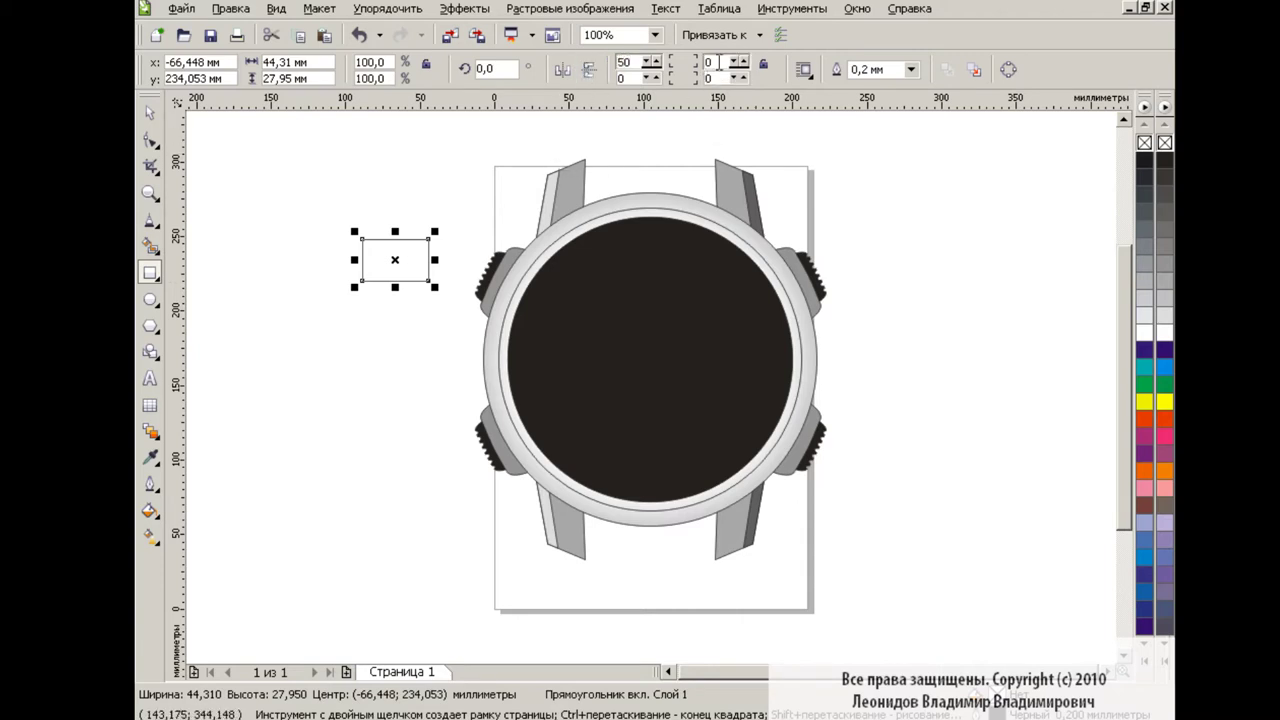
{"action": "key", "text": "space"}
{"action": "left_click", "coordinate": [384, 246]}
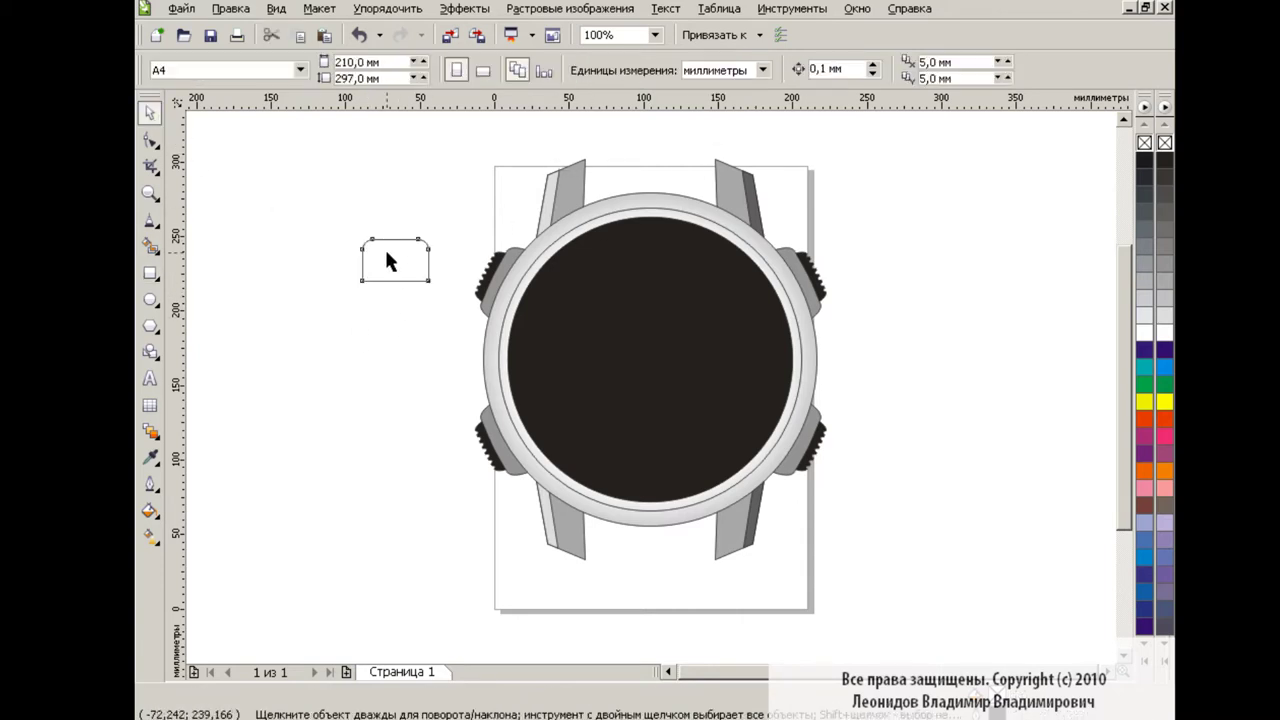
{"action": "mouse_move", "coordinate": [438, 287]}
{"action": "left_mouse_down"}
{"action": "mouse_move", "coordinate": [413, 272]}
{"action": "mouse_move", "coordinate": [649, 208]}
{"action": "mouse_move", "coordinate": [654, 230]}
{"action": "mouse_move", "coordinate": [668, 222]}
{"action": "mouse_move", "coordinate": [651, 205]}
{"action": "left_mouse_up"}
{"action": "left_click", "coordinate": [884, 270]}
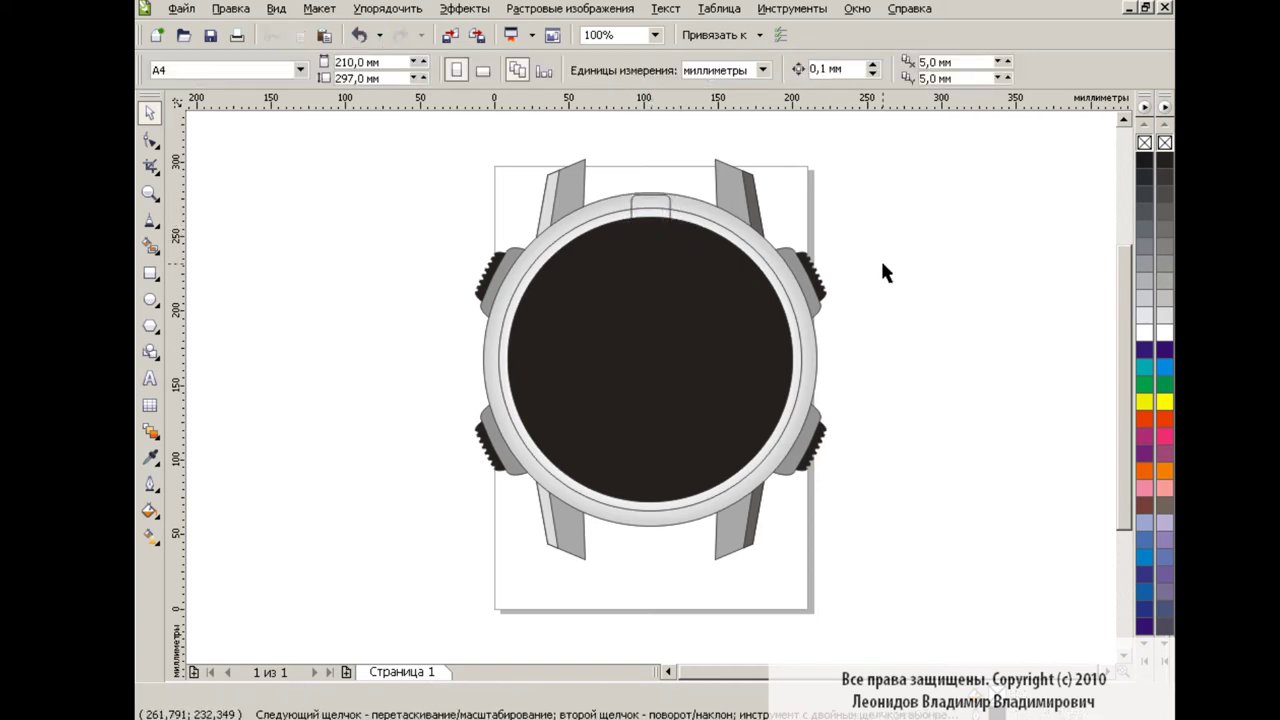
- Centre the tab horizontally on the watch body with Align and Distribute
{"action": "left_click", "coordinate": [663, 200]}
{"action": "left_click", "coordinate": [800, 349], "text": "shift"}
{"action": "key", "text": "ctrl+shift+a"}
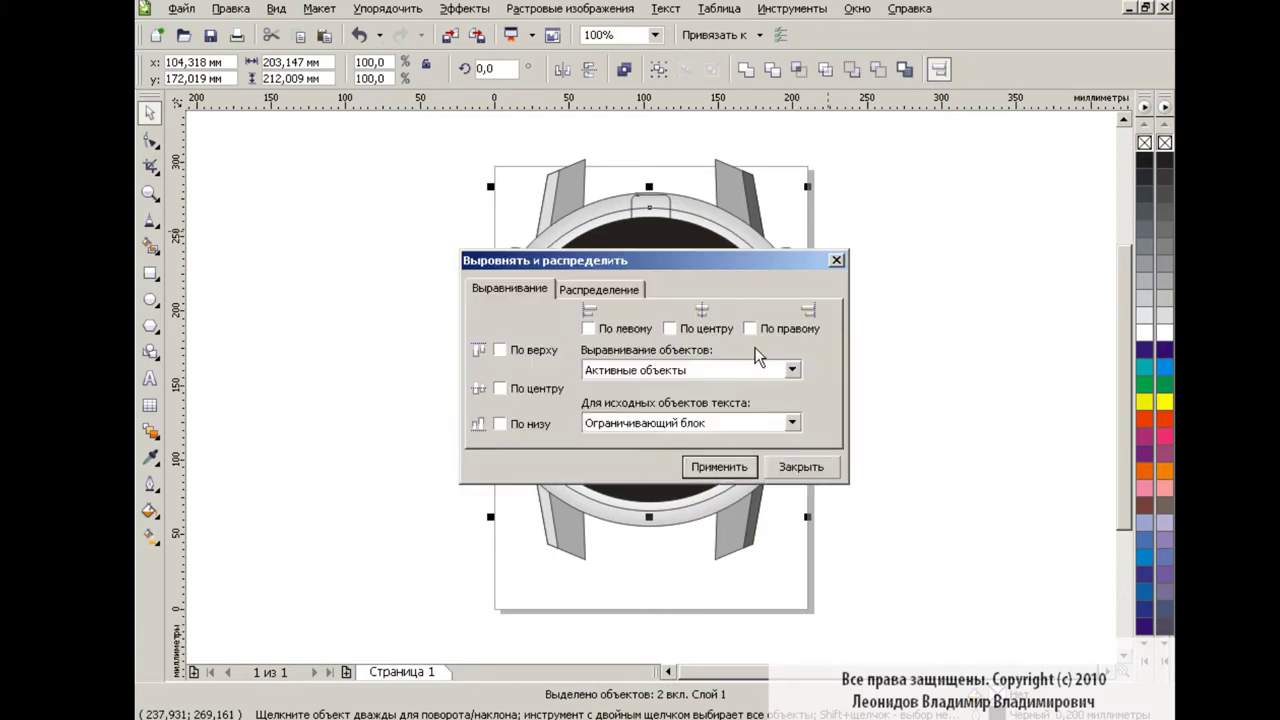
{"action": "left_click", "coordinate": [801, 467]}
{"action": "left_click", "coordinate": [903, 282]}
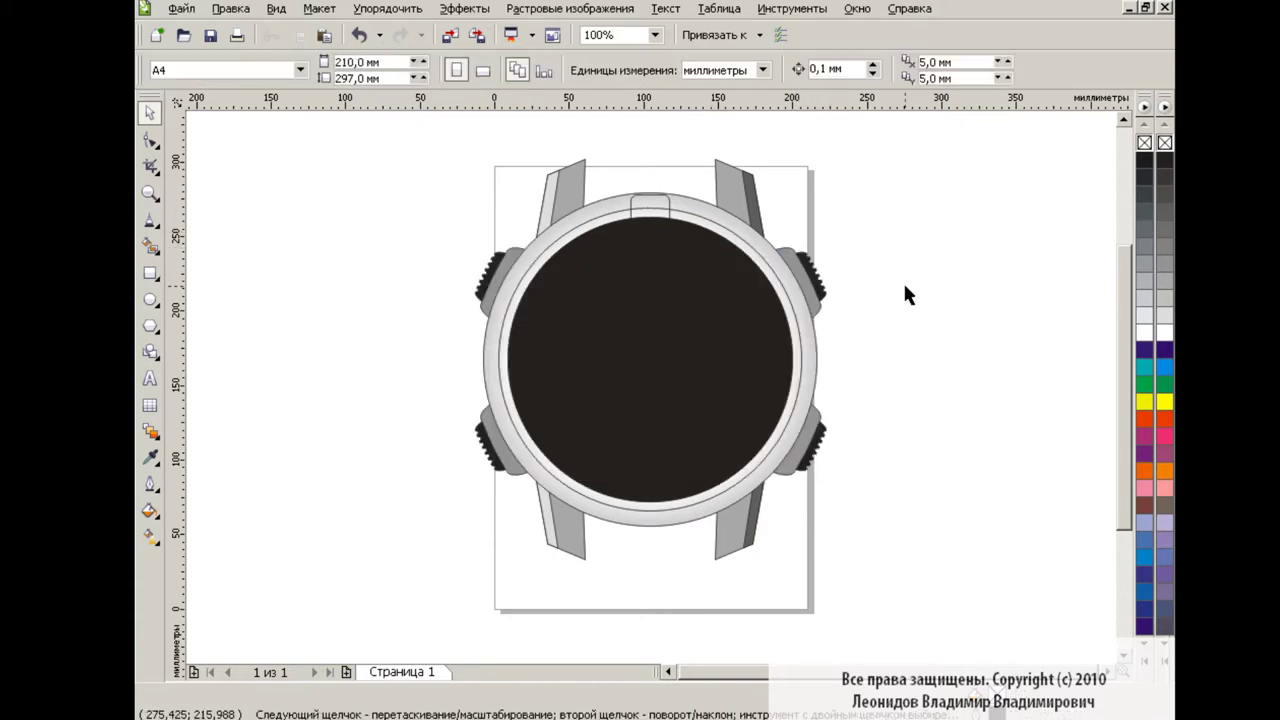
{"action": "left_click", "coordinate": [655, 35]}
- Zoom to 400% on the top tab and convert it to curves
{"action": "left_click", "coordinate": [600, 178]}
{"action": "left_click_drag", "start_coordinate": [1117, 401], "coordinate": [1117, 308]}
{"action": "left_click", "coordinate": [707, 309]}
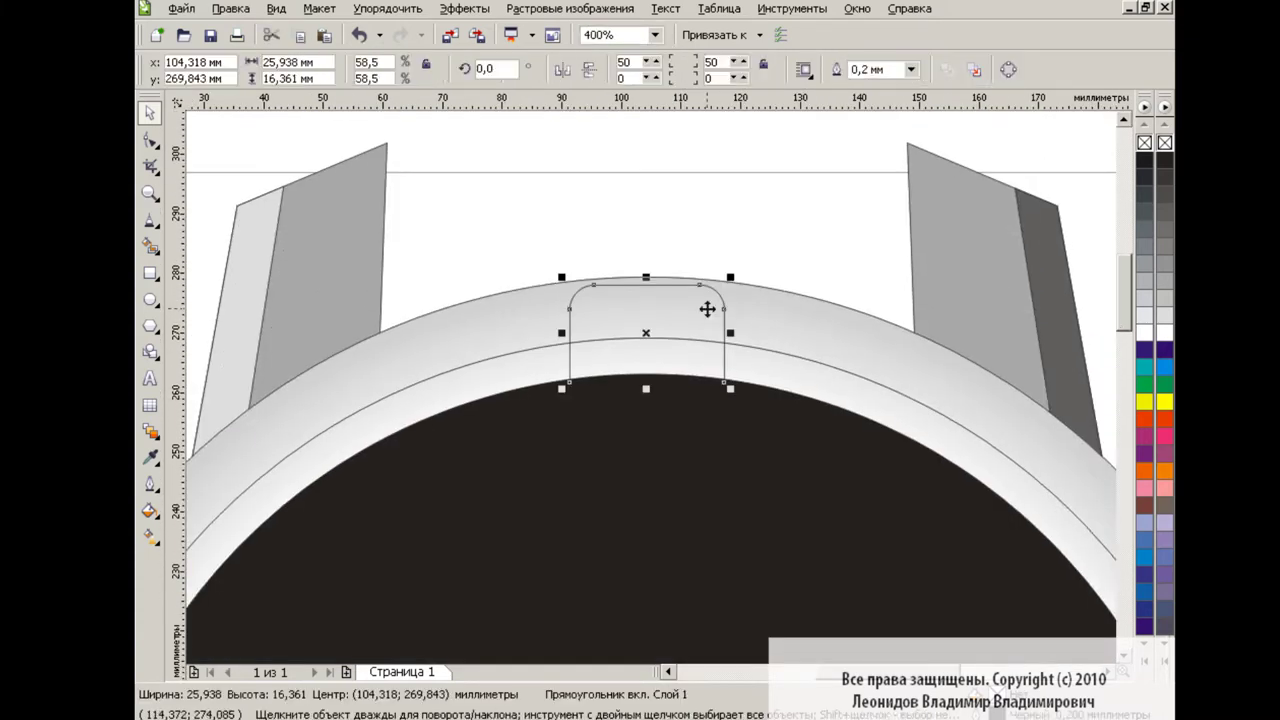
{"action": "left_click", "coordinate": [1008, 69]}
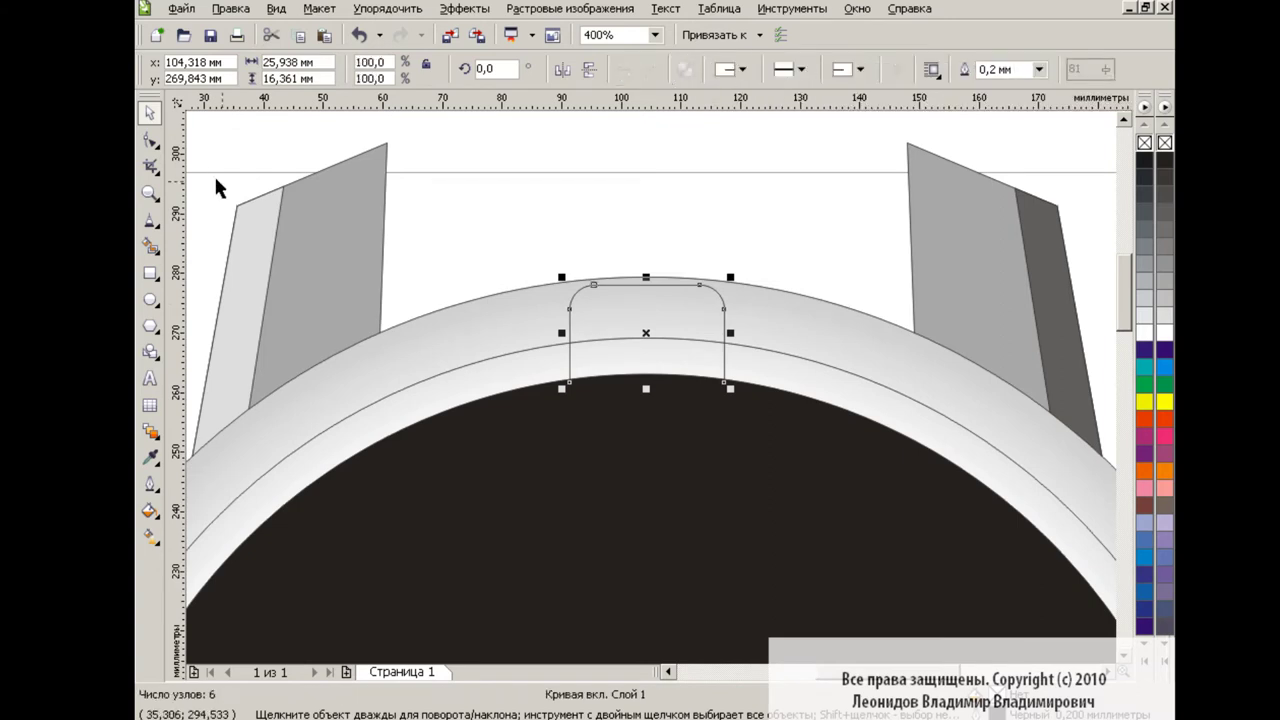
{"action": "left_click", "coordinate": [150, 140]}
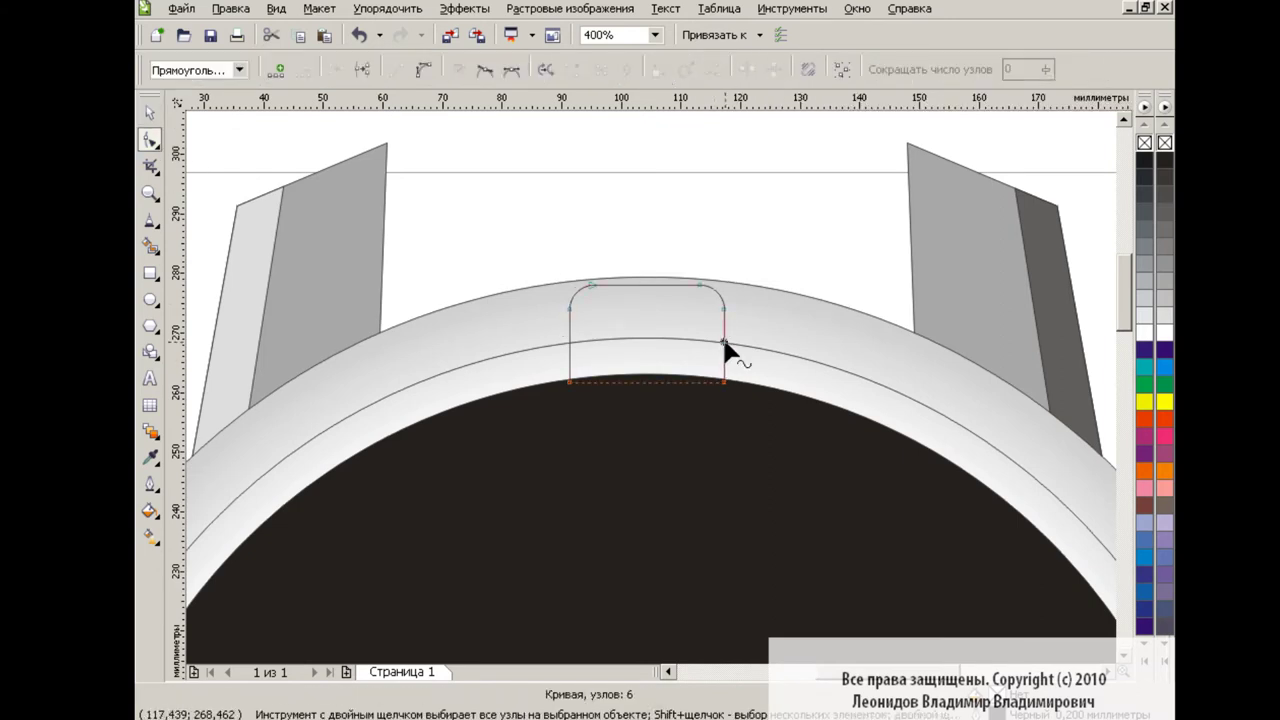
- Add a node on each side, flare the bottom-left corner outward and bend that side into an S-curve
{"action": "double_click", "coordinate": [724, 343]}
{"action": "double_click", "coordinate": [568, 340]}
{"action": "left_click_drag", "start_coordinate": [569, 381], "coordinate": [546, 382]}
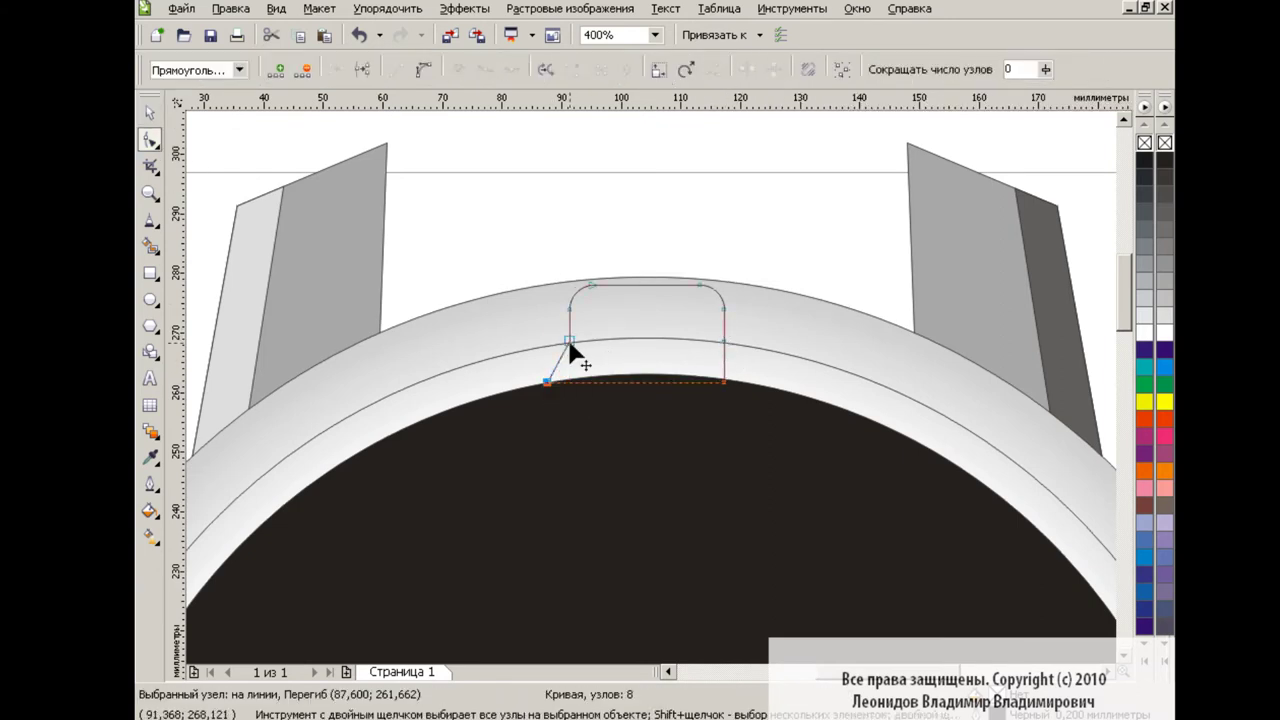
{"action": "left_click_drag", "start_coordinate": [491, 240], "coordinate": [800, 457]}
{"action": "left_click", "coordinate": [585, 345]}
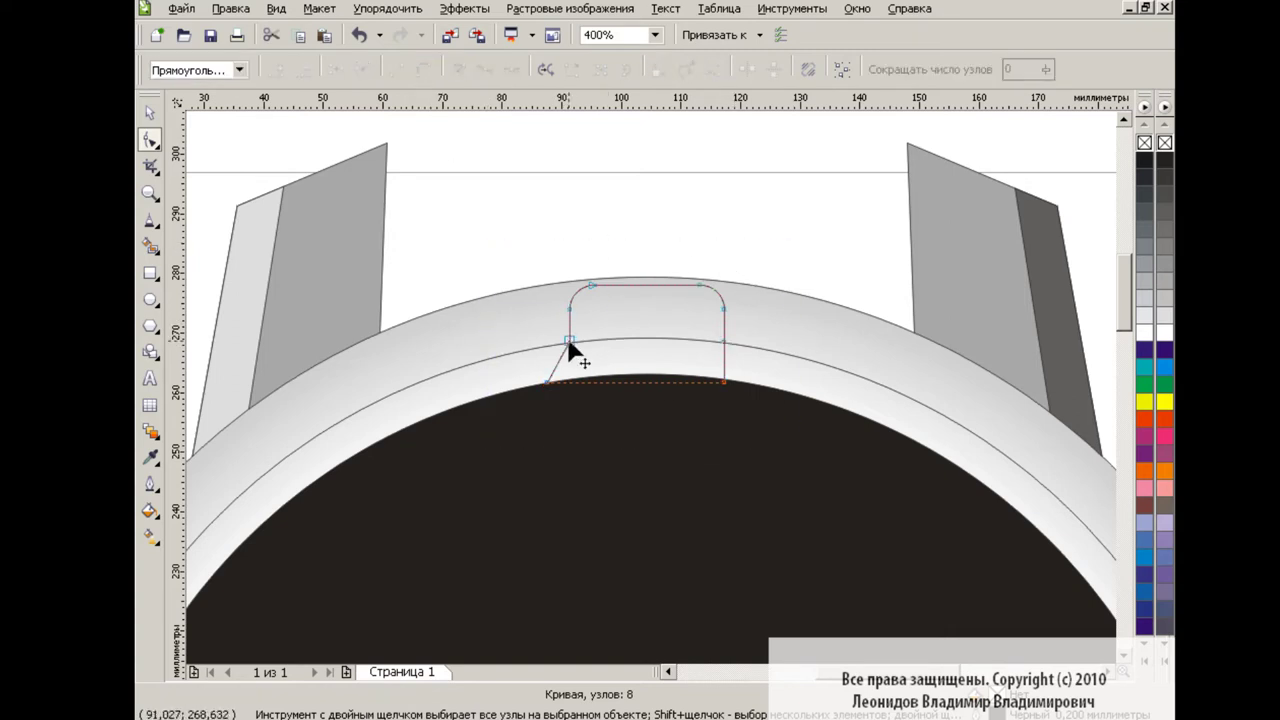
{"action": "left_click", "coordinate": [568, 348]}
{"action": "mouse_move", "coordinate": [571, 349]}
{"action": "left_mouse_down"}
{"action": "mouse_move", "coordinate": [551, 357]}
{"action": "mouse_move", "coordinate": [568, 350]}
{"action": "left_mouse_up"}
- Make the side node a cusp and flare the bottom-right corner outward into the bezel
{"action": "left_click", "coordinate": [458, 69]}
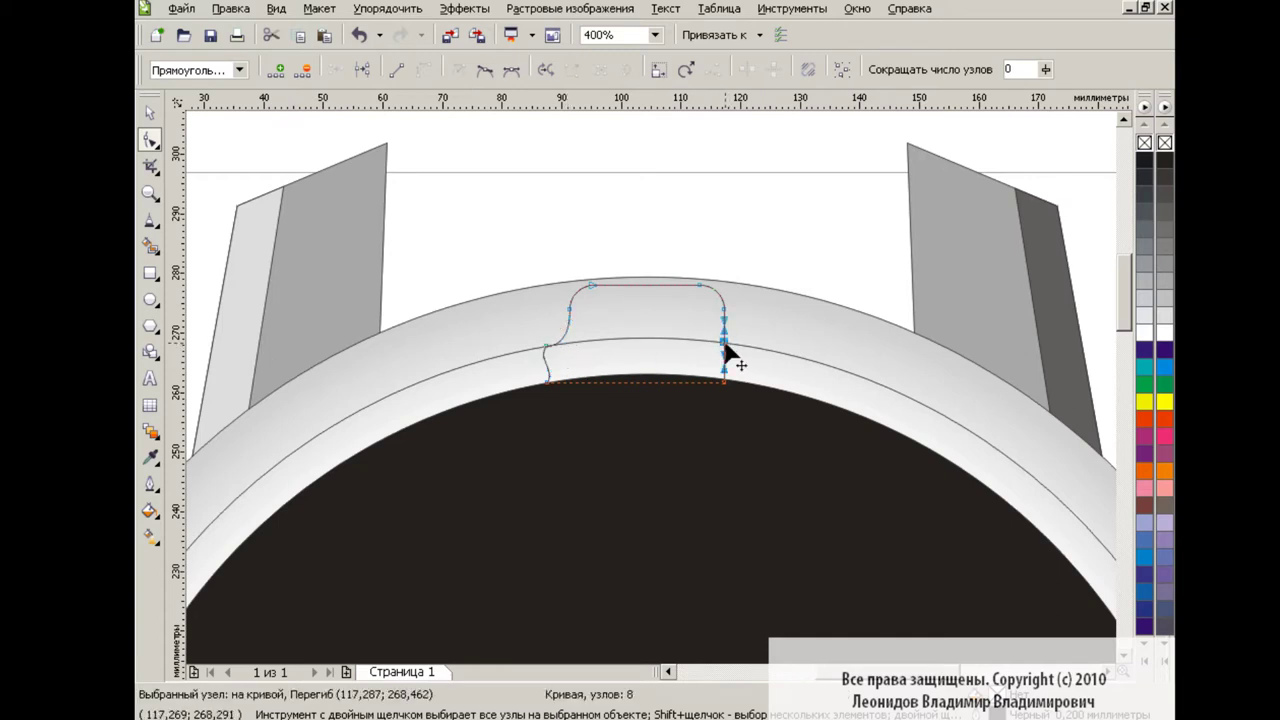
{"action": "mouse_move", "coordinate": [723, 346]}
{"action": "left_mouse_down"}
{"action": "mouse_move", "coordinate": [746, 350]}
{"action": "mouse_move", "coordinate": [722, 343]}
{"action": "left_mouse_up"}
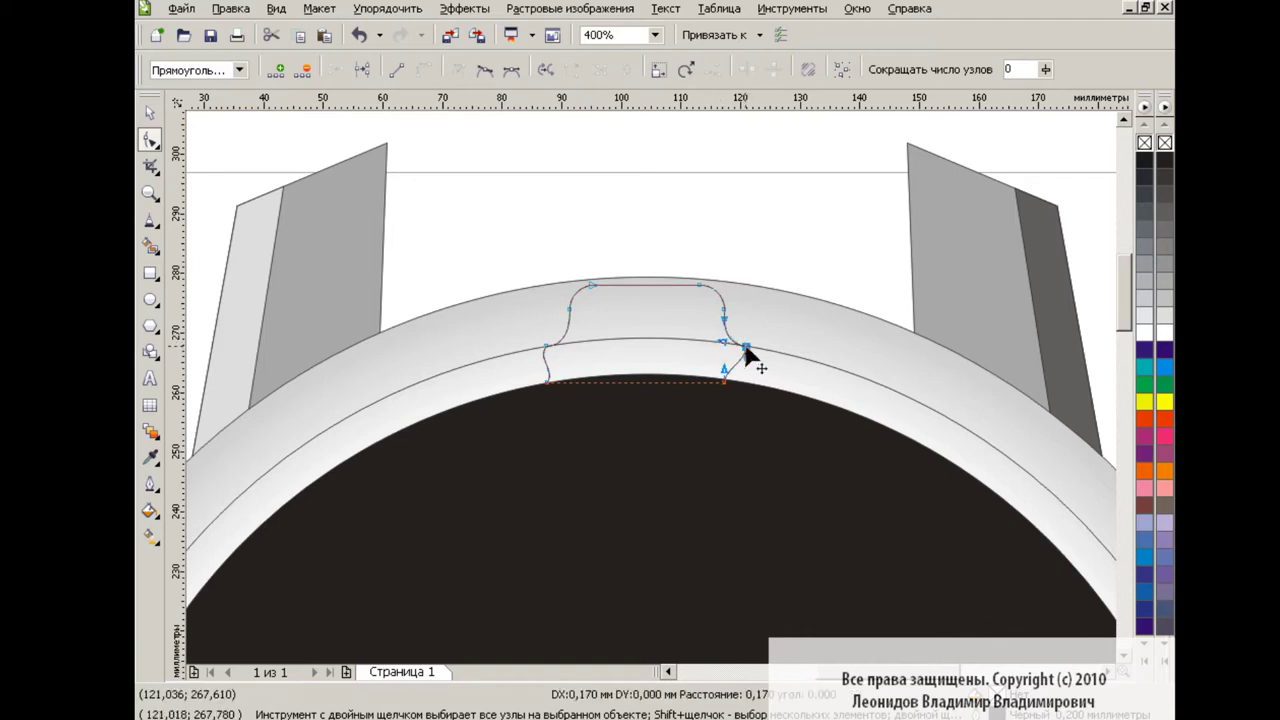
{"action": "key", "text": "space"}
{"action": "left_click", "coordinate": [506, 218]}
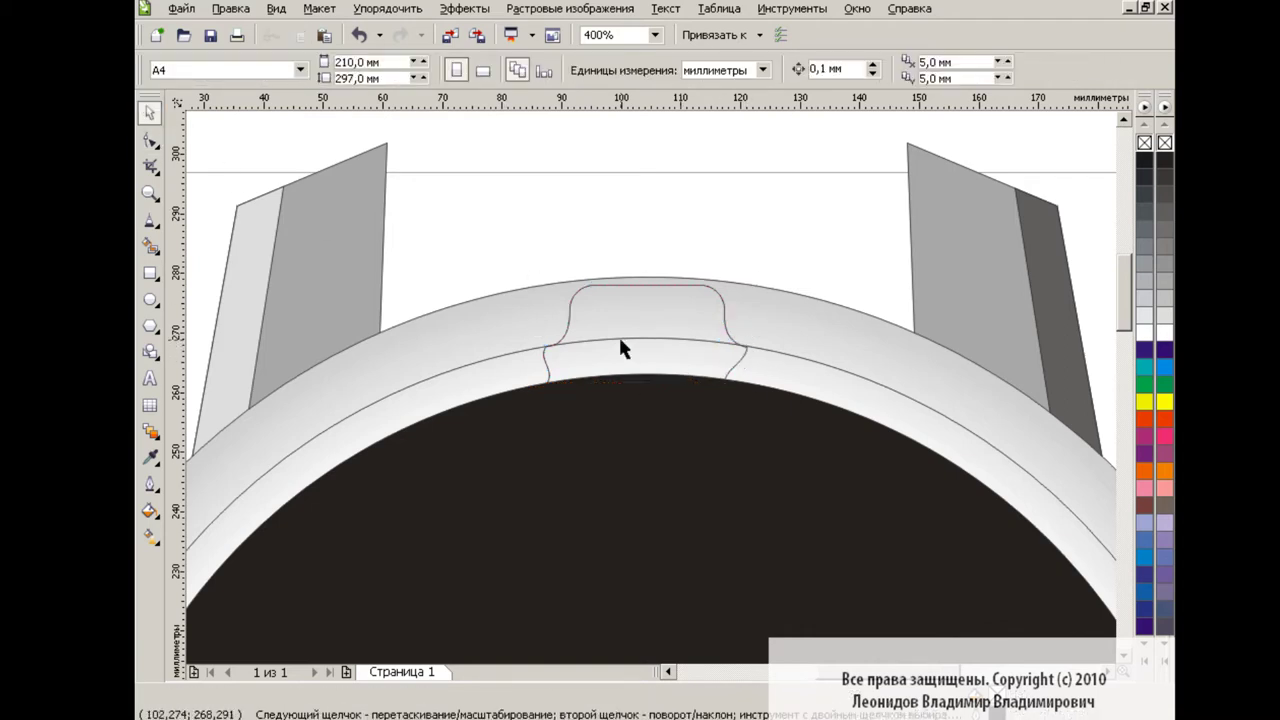
{"action": "left_click", "coordinate": [150, 246]}
{"action": "left_click", "coordinate": [680, 306]}
{"action": "key", "text": "space"}
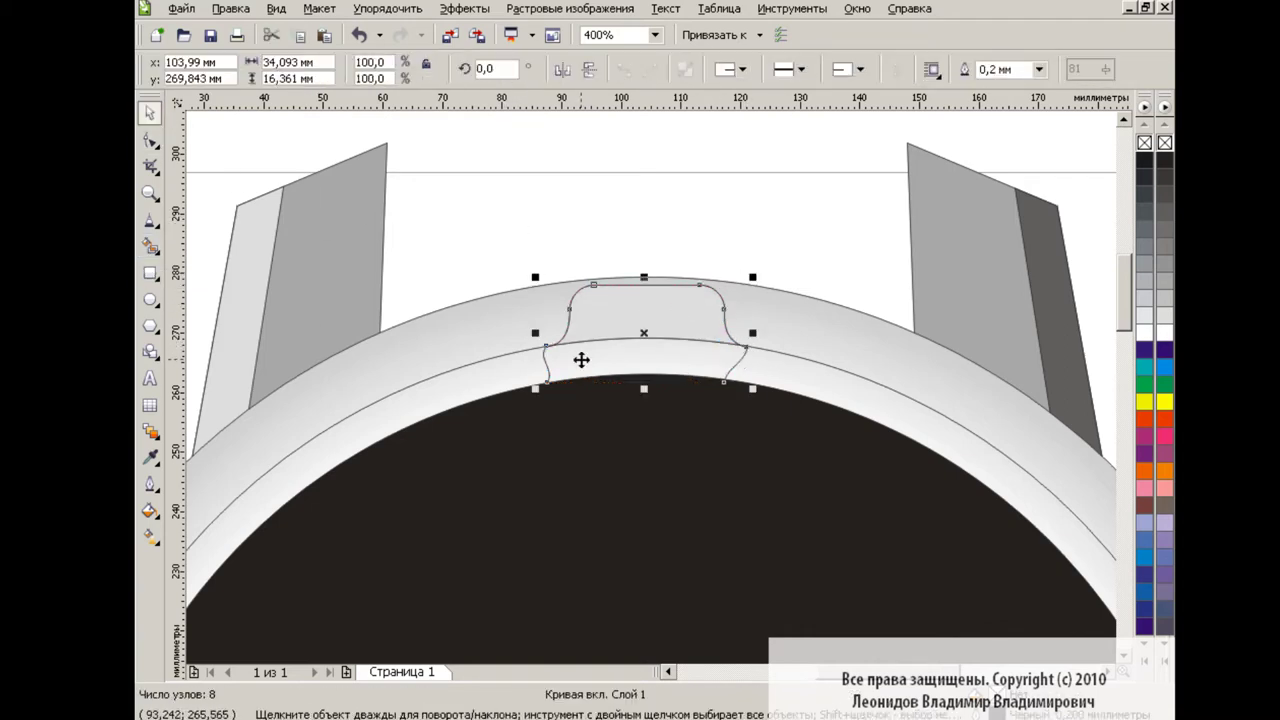
{"action": "left_click", "coordinate": [658, 243]}
- Flip a notch copy to the bezel bottom and group it with the top notch
{"action": "scroll", "coordinate": [656, 230], "scroll_direction": "down", "scroll_amount": 1}
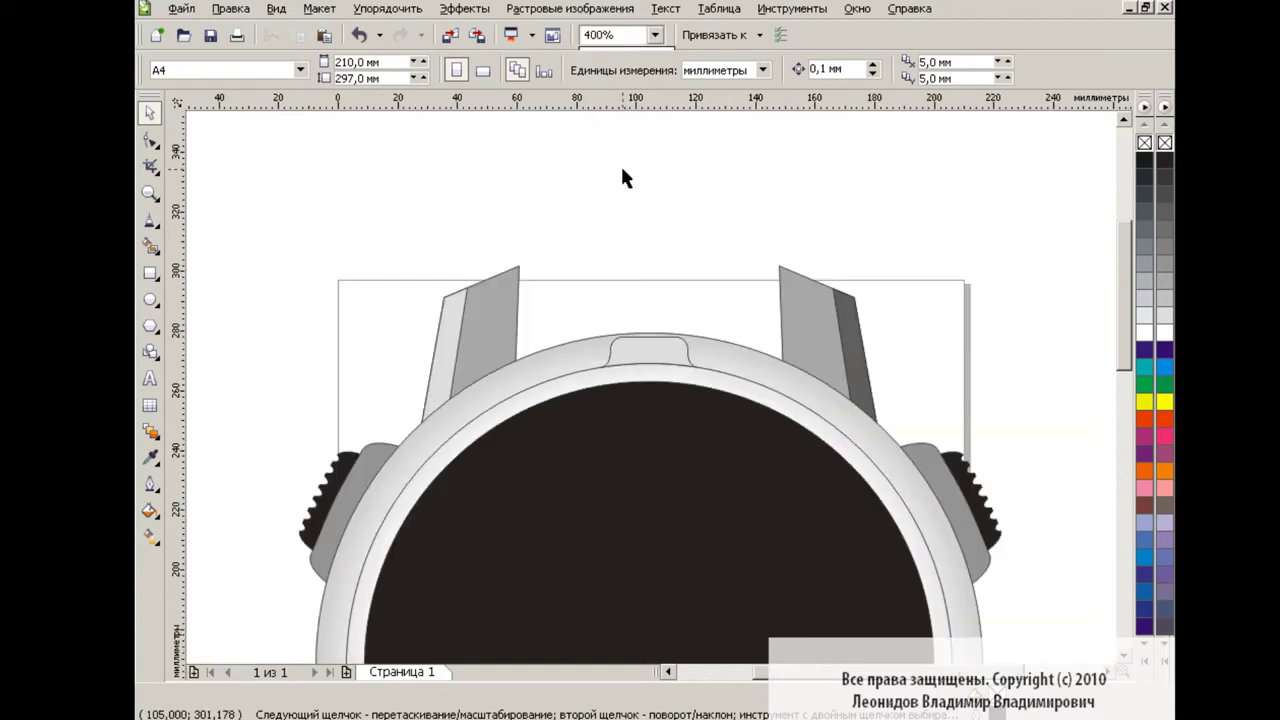
{"action": "left_click_drag", "start_coordinate": [1117, 317], "coordinate": [1121, 382]}
{"action": "key", "text": "Return"}
{"action": "left_click", "coordinate": [653, 157]}
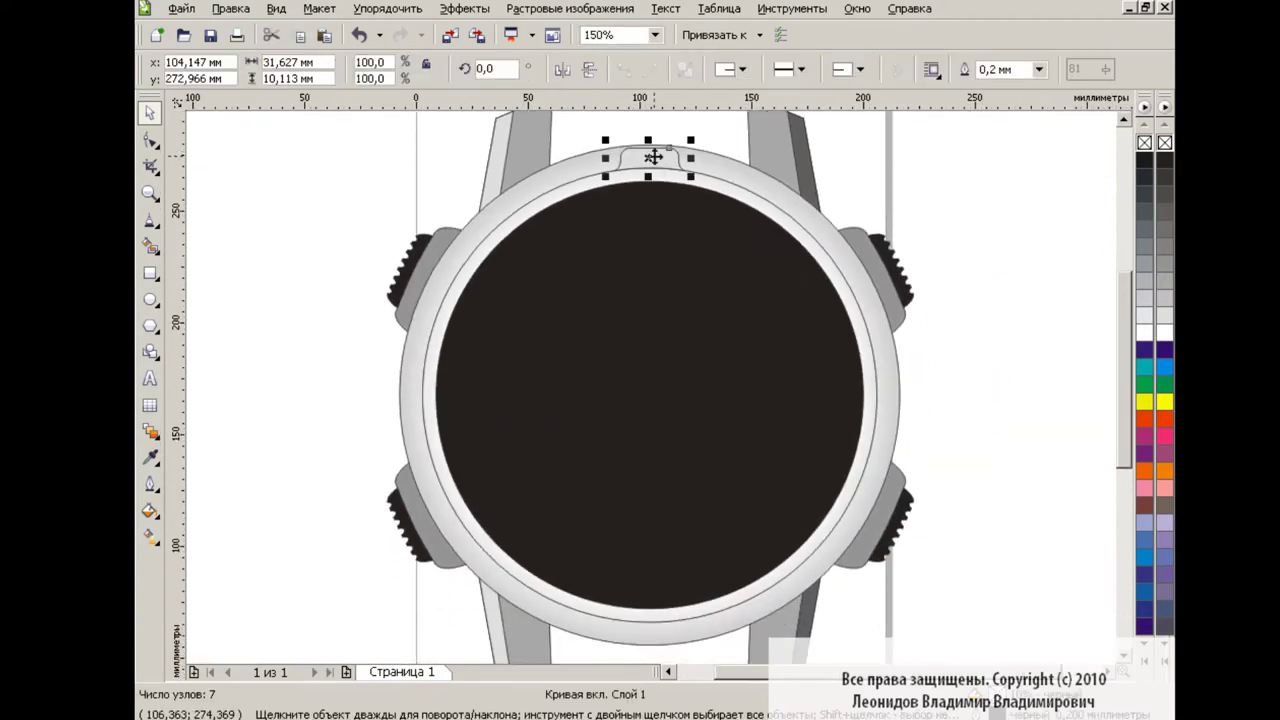
{"action": "left_click", "coordinate": [588, 70]}
{"action": "left_click_drag", "start_coordinate": [648, 160], "coordinate": [652, 614]}
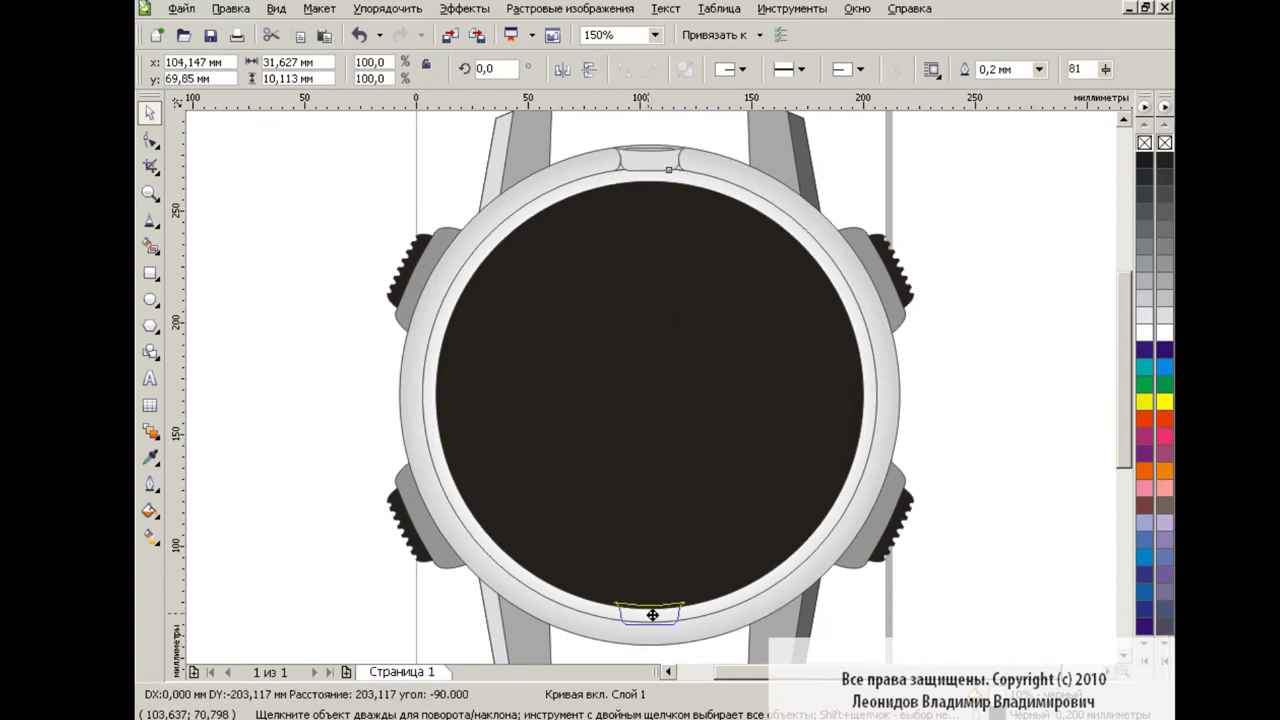
{"action": "left_click", "coordinate": [1000, 480]}
{"action": "left_click", "coordinate": [671, 634]}
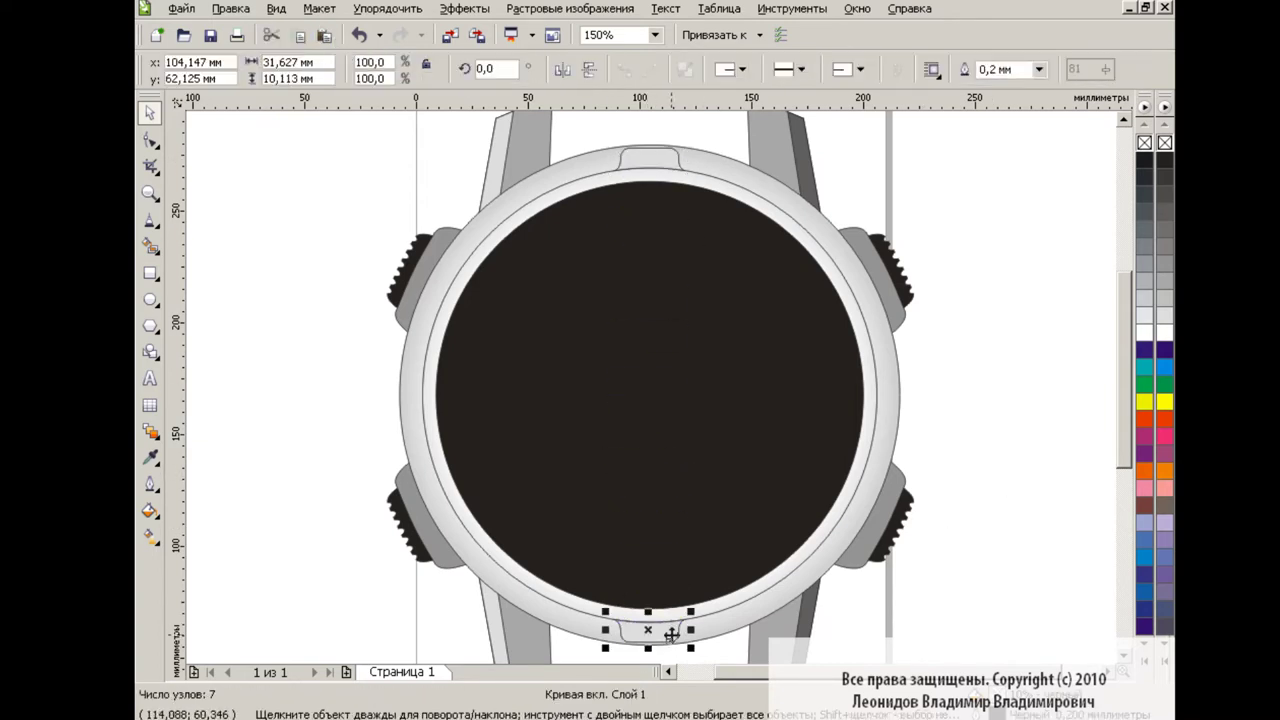
{"action": "left_click", "coordinate": [634, 176], "text": "shift"}
{"action": "left_click", "coordinate": [659, 70]}
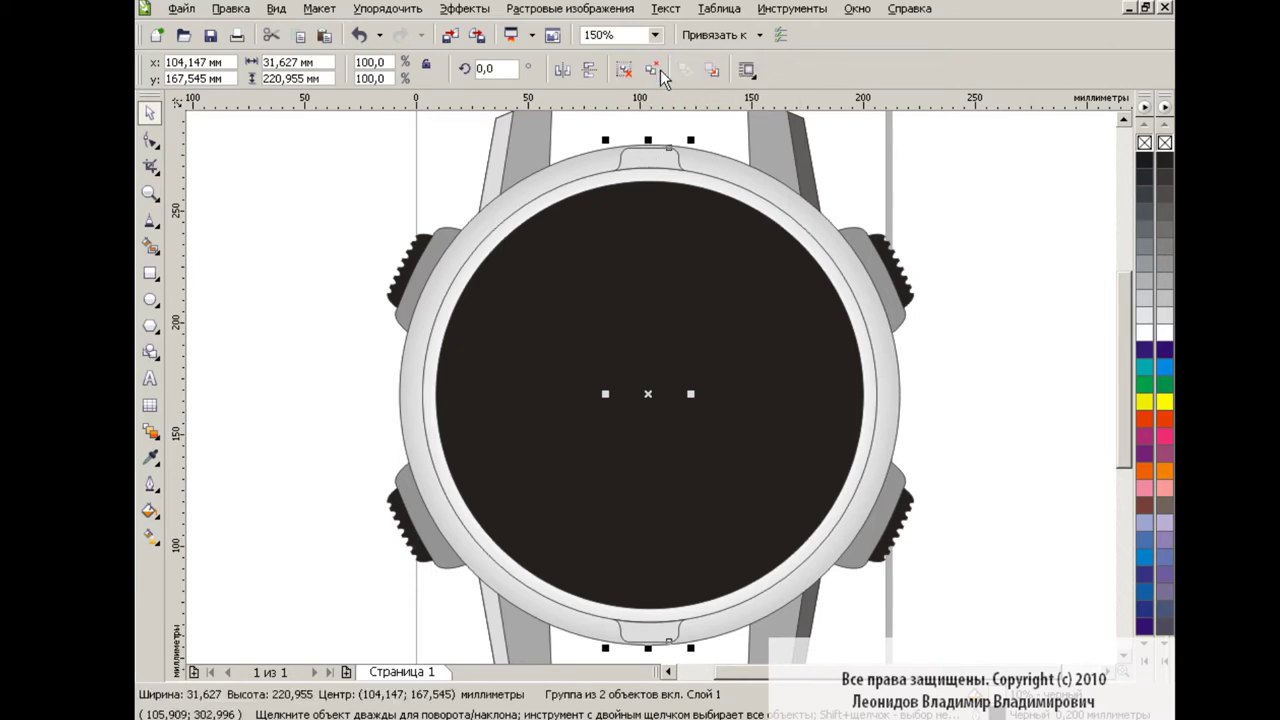
- Rotate the notch pair 90° and add a pasted copy rotated 45°
{"action": "double_click", "coordinate": [485, 68]}
{"action": "type", "text": "90"}
{"action": "key", "text": "Return"}
{"action": "left_click", "coordinate": [942, 352]}
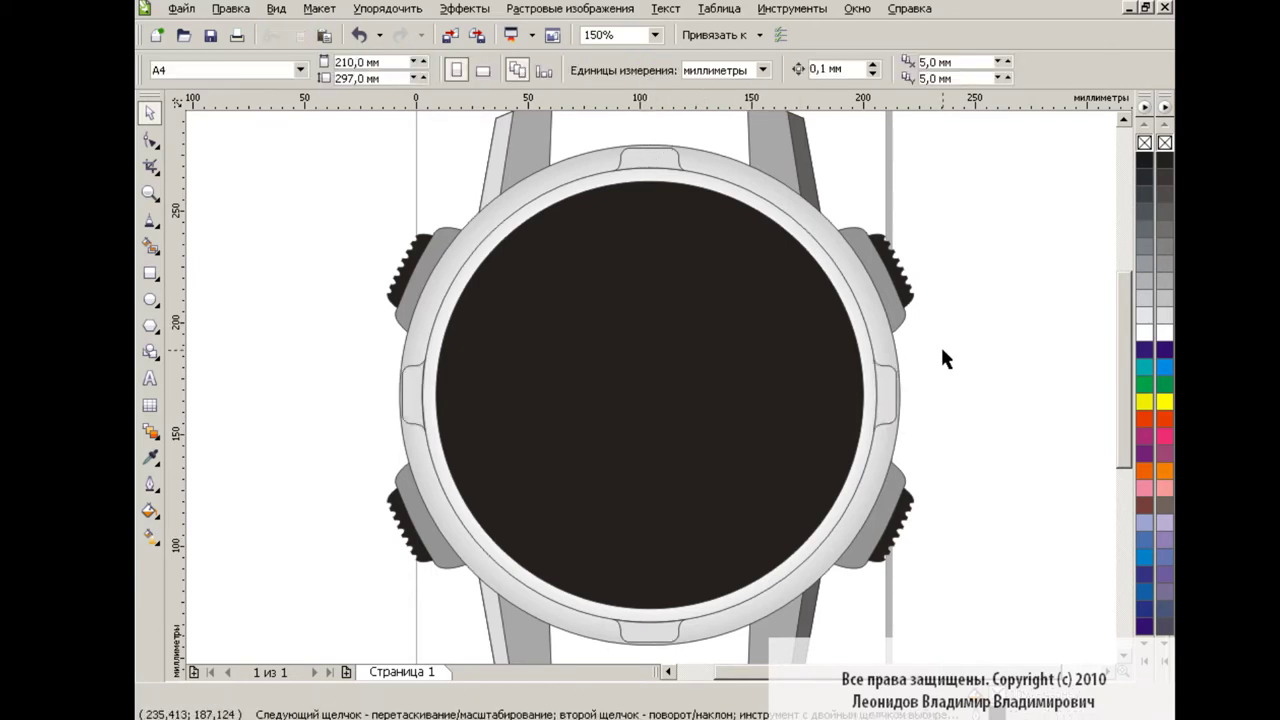
{"action": "left_click", "coordinate": [324, 36]}
{"action": "type", "text": "45"}
{"action": "key", "text": "Return"}
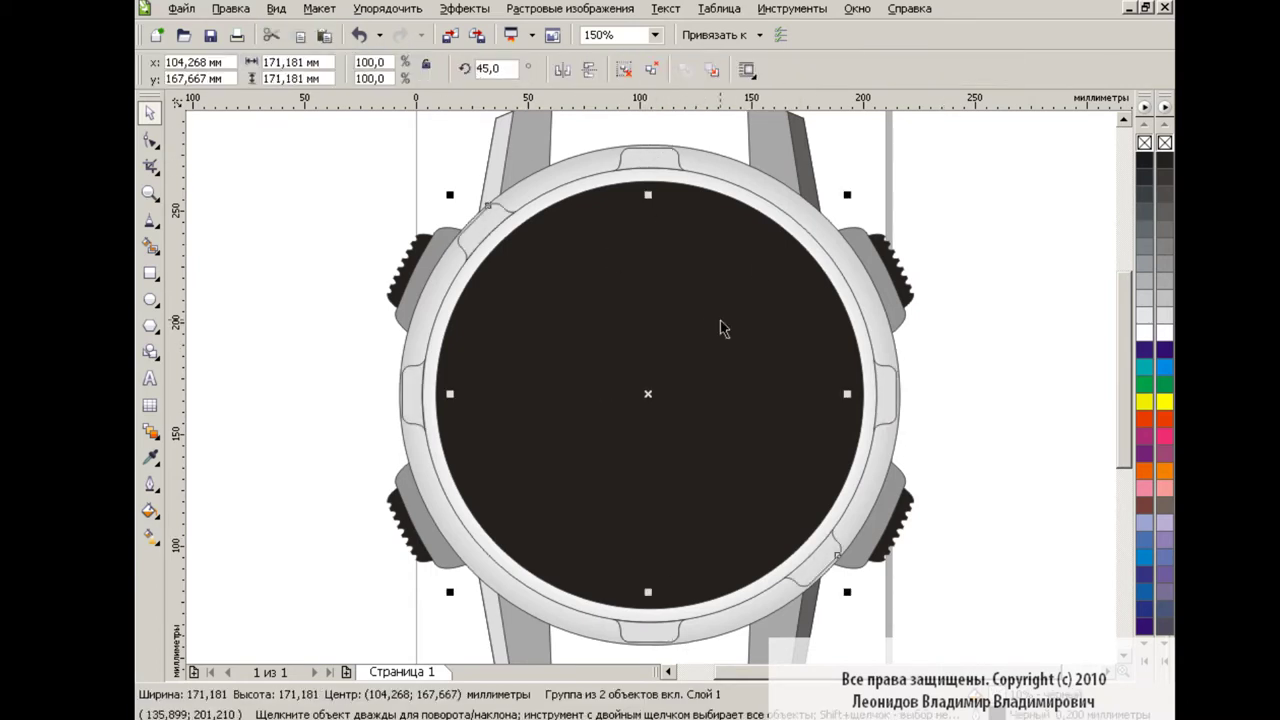
{"action": "left_click", "coordinate": [911, 301]}
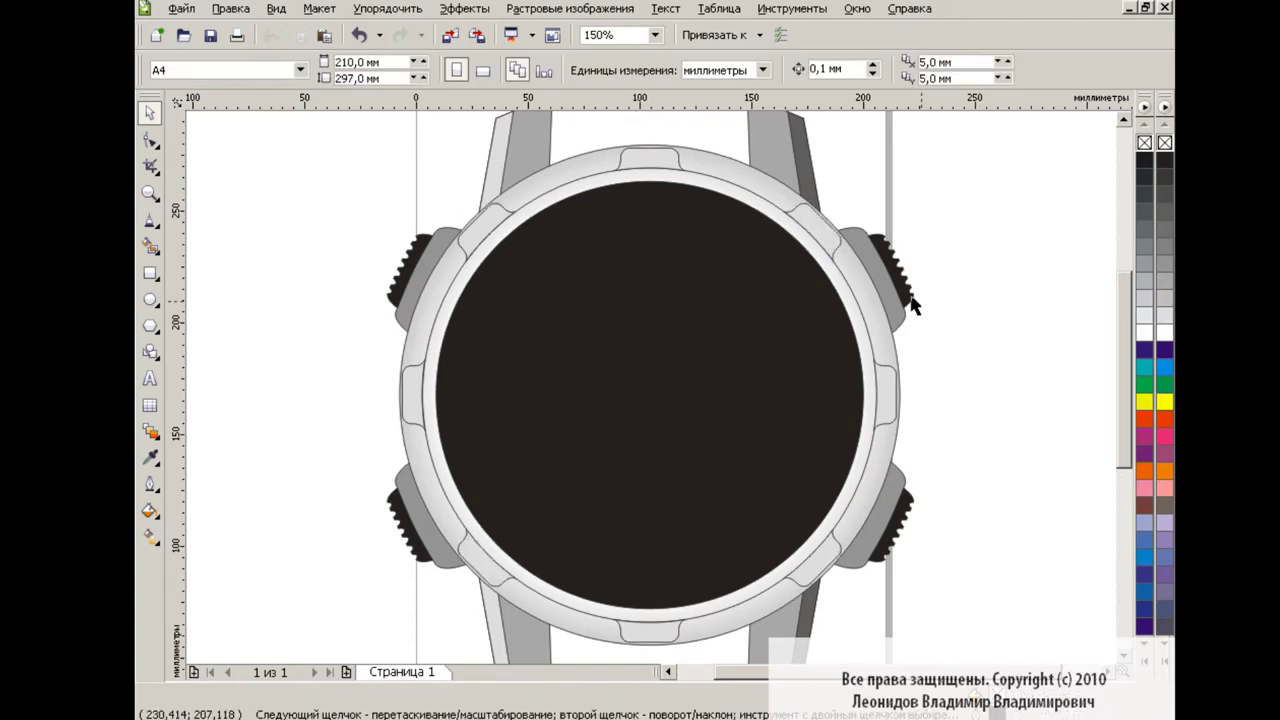
- Mirror-copy the diagonal notch pair onto the opposite diagonal
{"action": "left_click", "coordinate": [471, 223]}
{"action": "left_click", "coordinate": [648, 152], "text": "shift"}
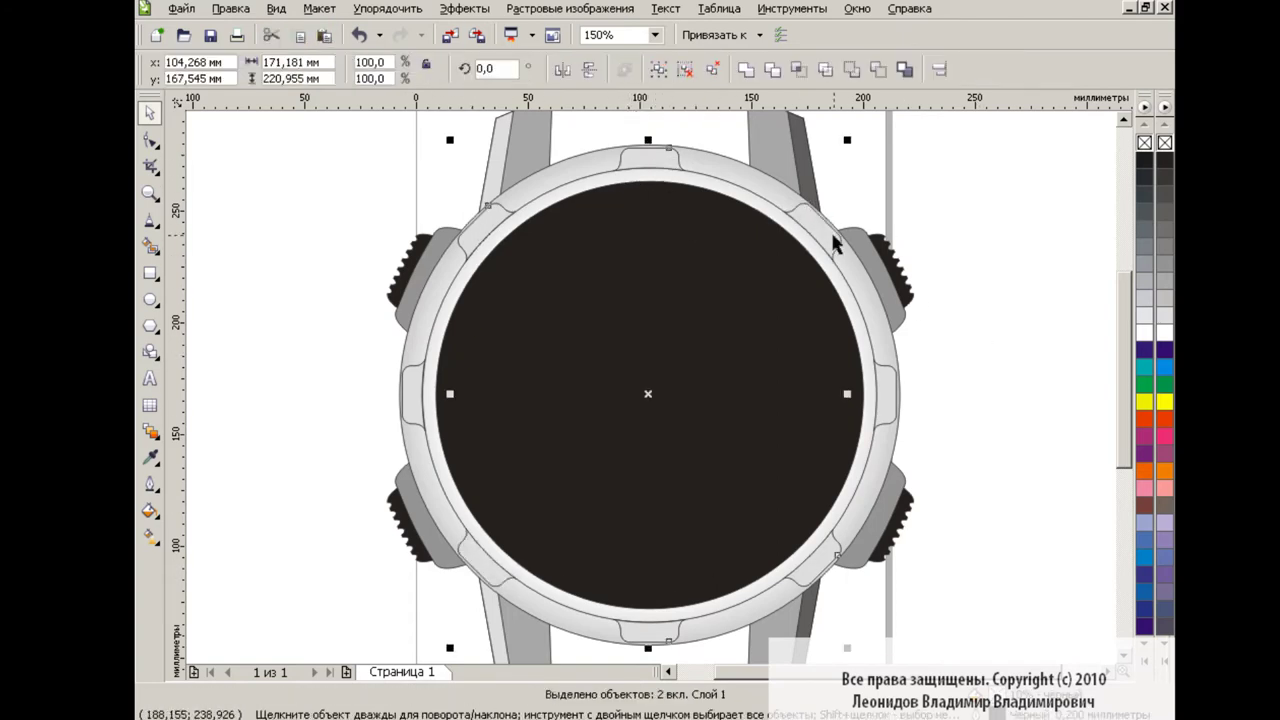
{"action": "left_click", "coordinate": [890, 395], "text": "shift"}
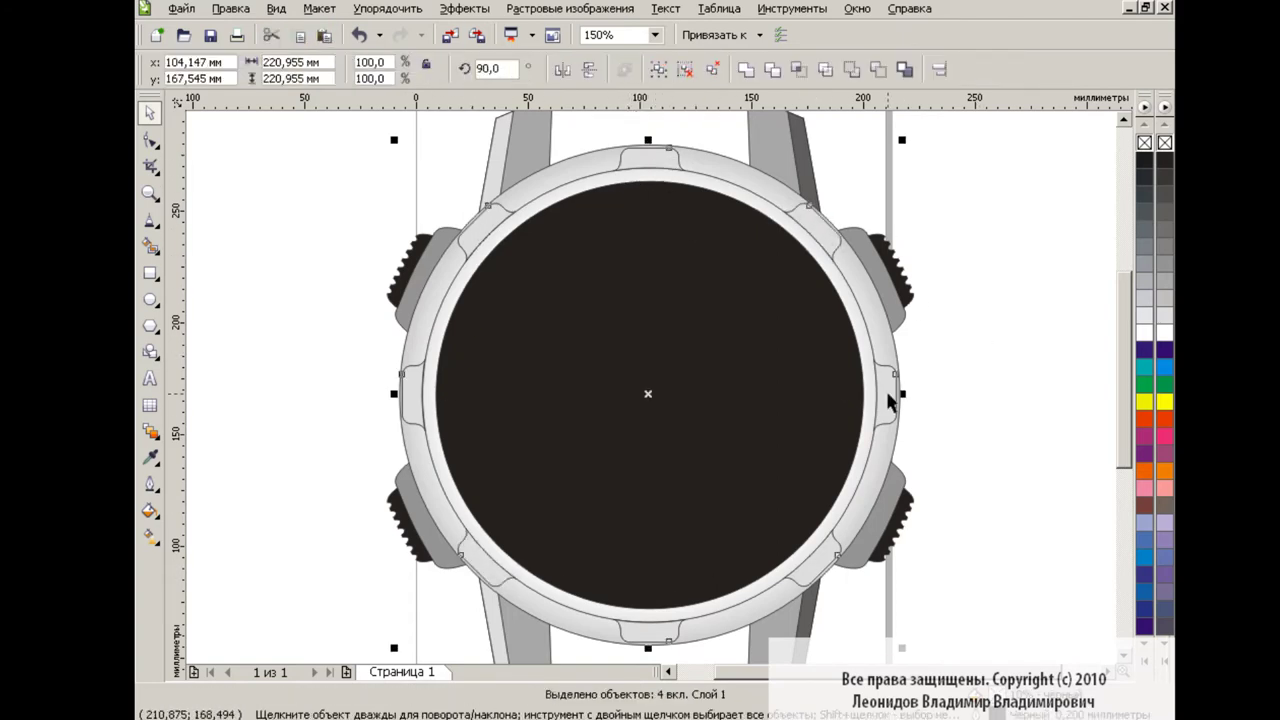
{"action": "left_click", "coordinate": [743, 148]}
{"action": "left_click", "coordinate": [965, 262]}
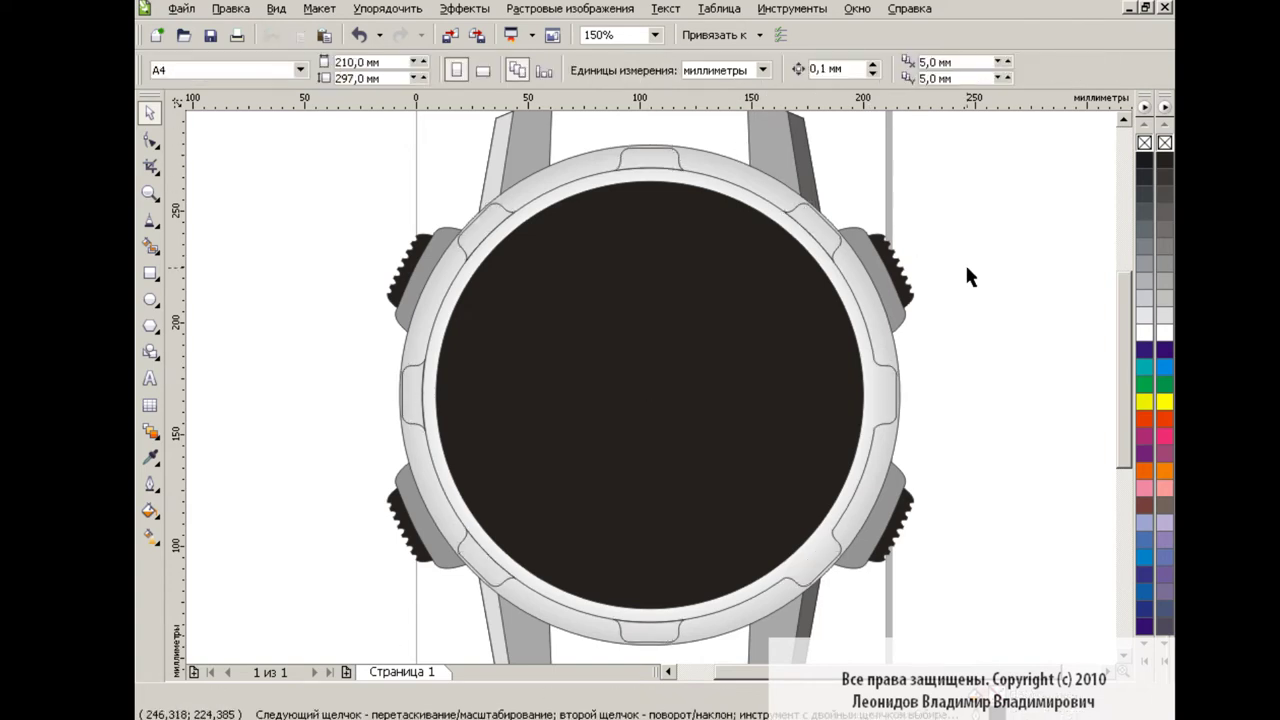
{"action": "left_click", "coordinate": [487, 211]}
{"action": "left_click_drag", "start_coordinate": [449, 194], "coordinate": [844, 192]}
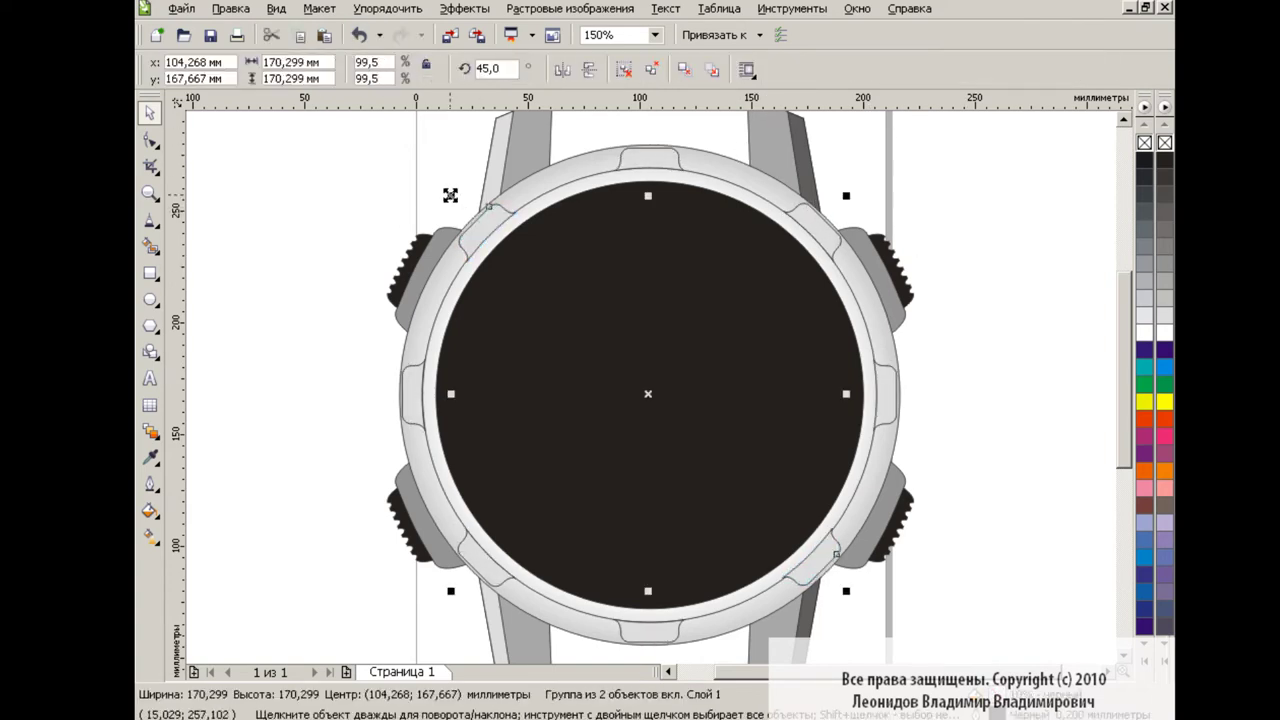
- Weld all eight notches into the bezel ring
{"action": "left_click", "coordinate": [655, 152]}
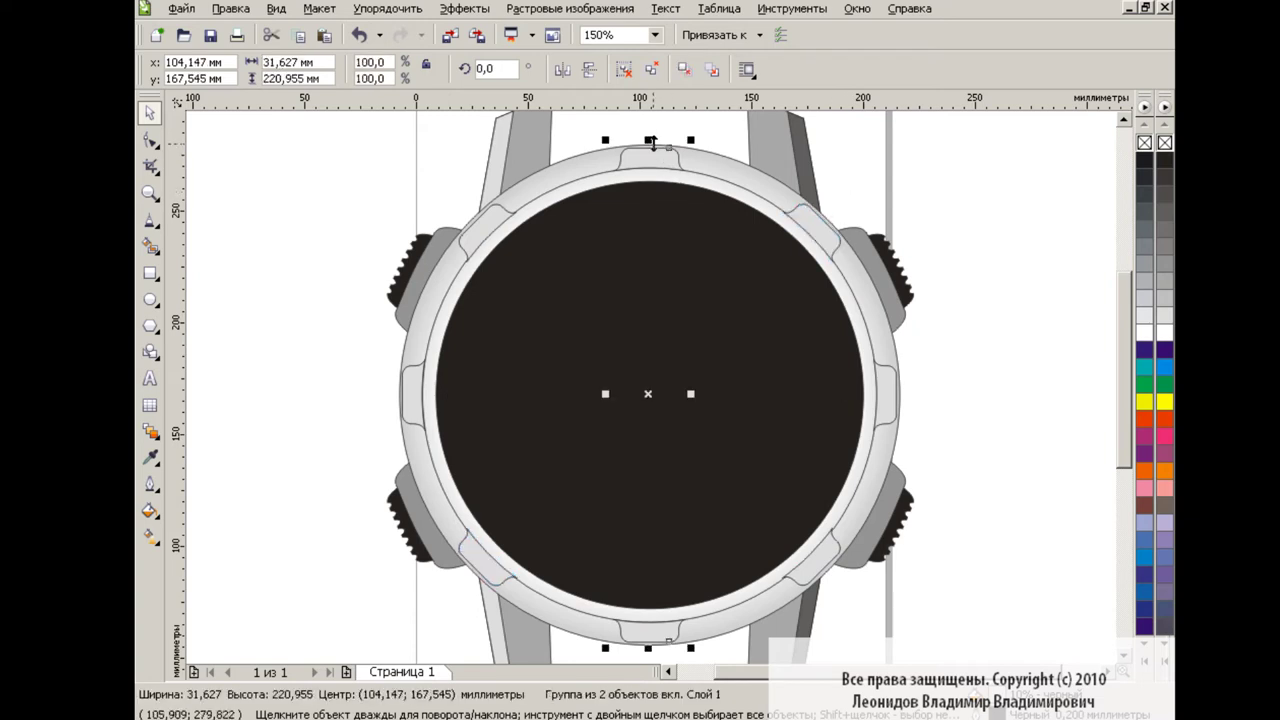
{"action": "left_click", "coordinate": [424, 413]}
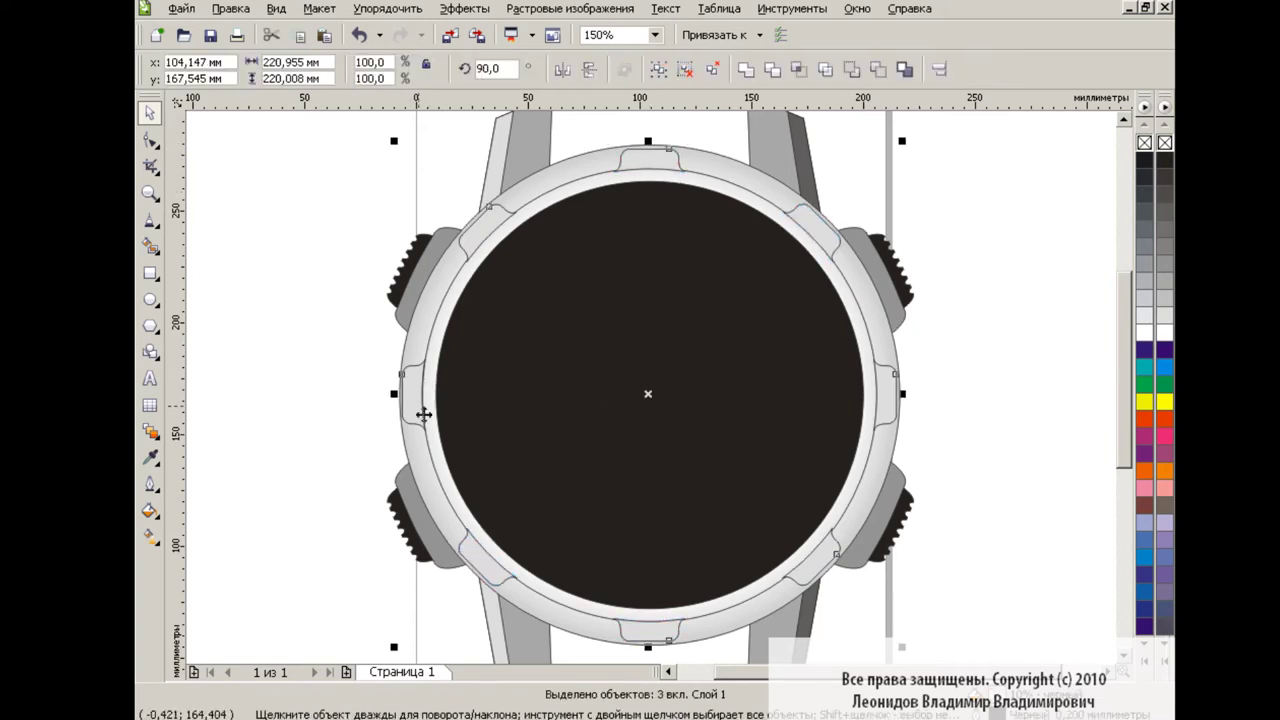
{"action": "left_click", "coordinate": [743, 72]}
{"action": "left_click", "coordinate": [1004, 350]}
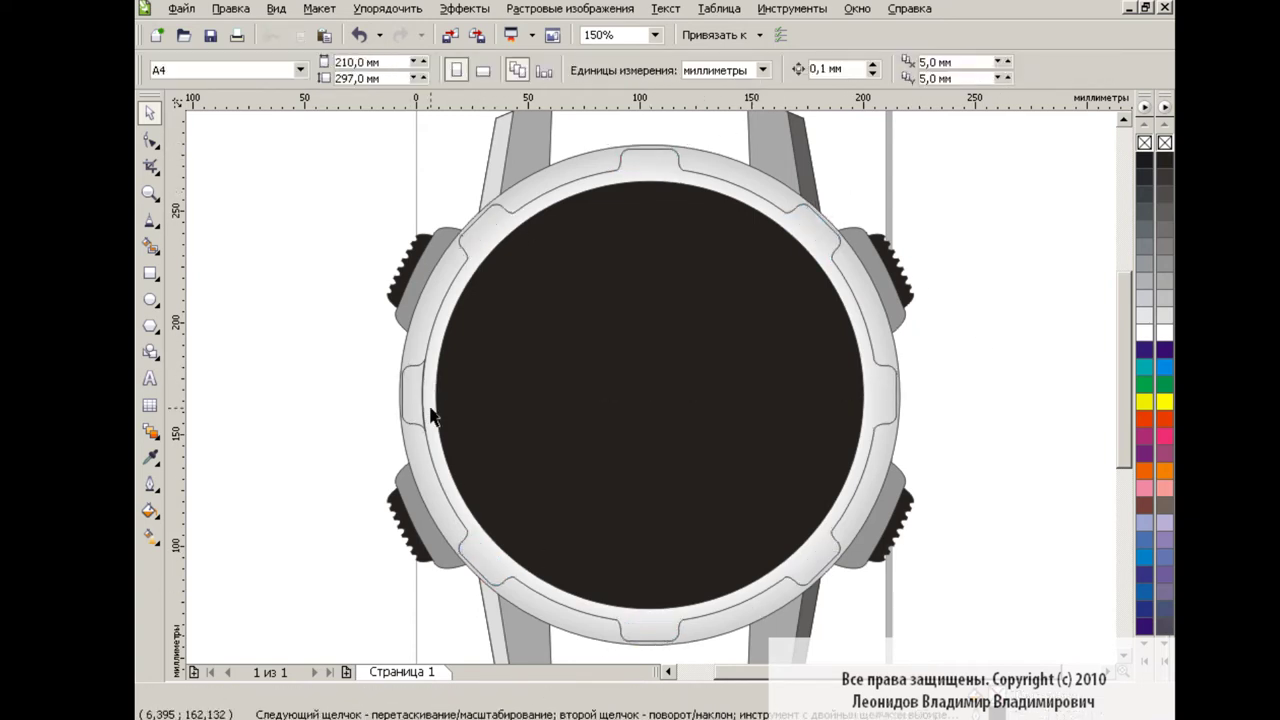
{"action": "left_click", "coordinate": [655, 34]}
{"action": "left_click", "coordinate": [595, 173]}
{"action": "left_click", "coordinate": [668, 672]}
- At 400% zoom, break the bezel curve at the two left-notch nodes
{"action": "left_click", "coordinate": [655, 34]}
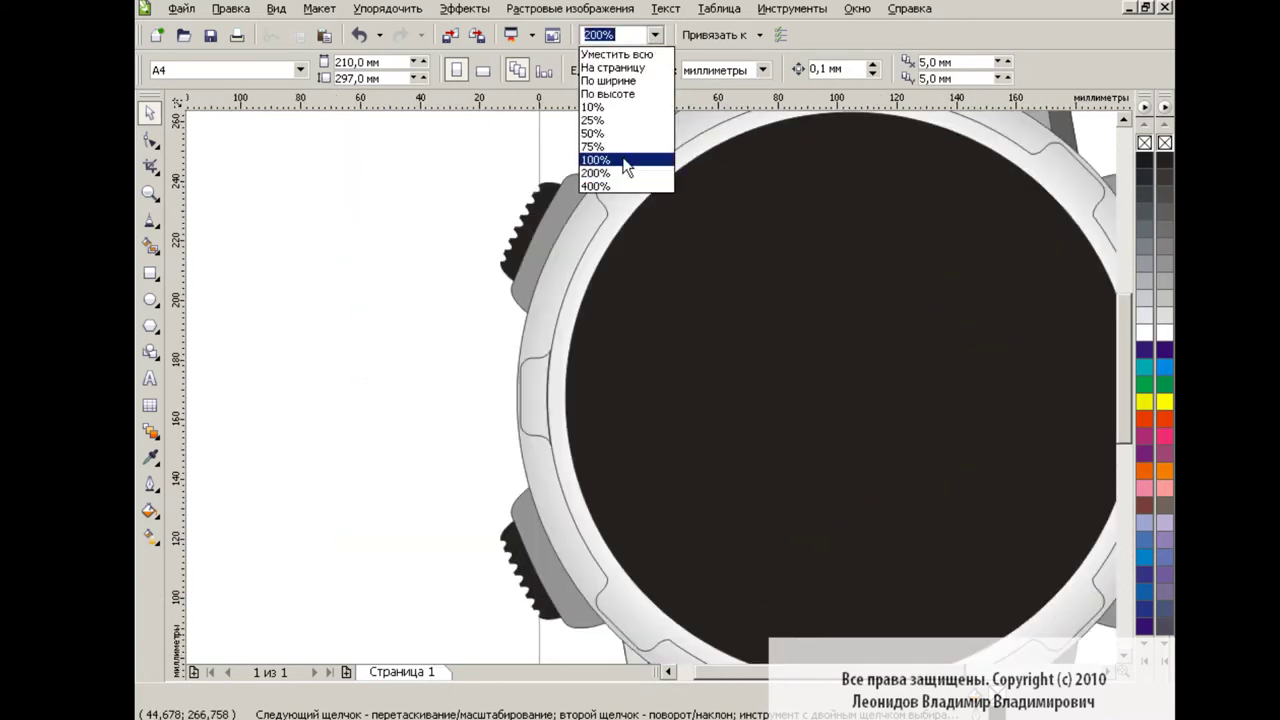
{"action": "left_click", "coordinate": [595, 186]}
{"action": "left_click", "coordinate": [150, 140]}
{"action": "left_click", "coordinate": [459, 275]}
{"action": "left_click", "coordinate": [440, 405]}
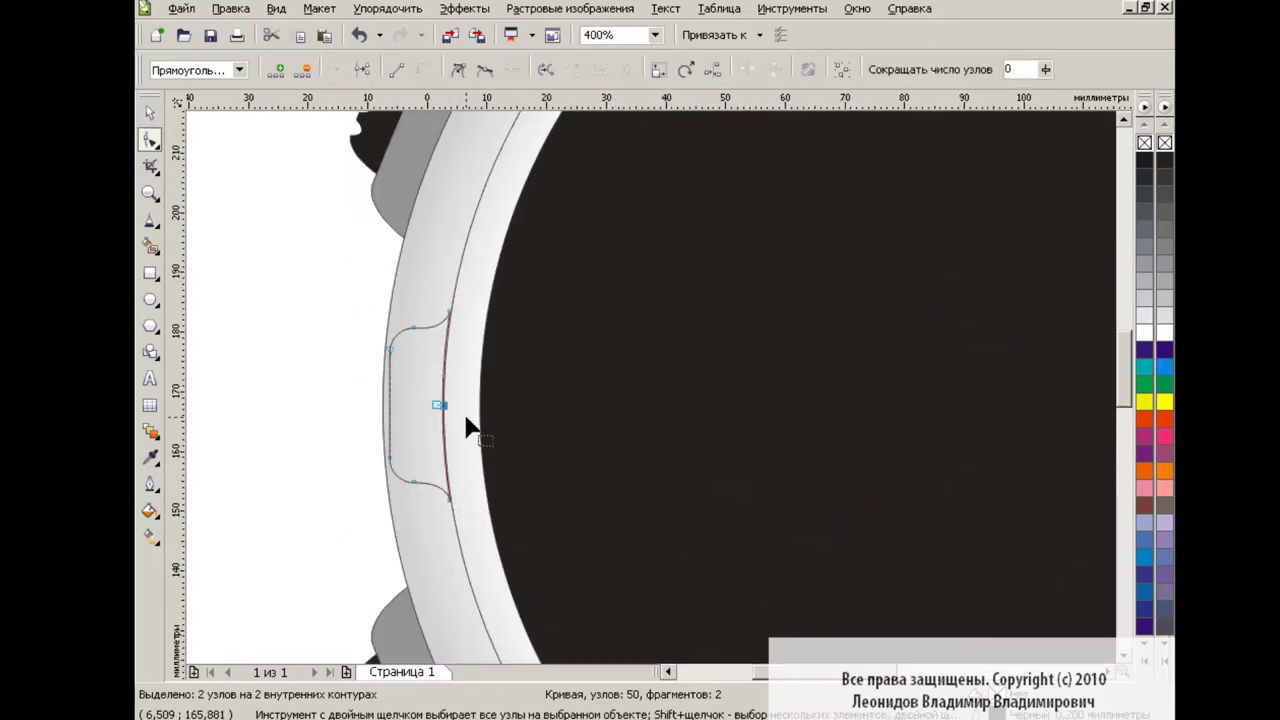
{"action": "left_click", "coordinate": [359, 68]}
- Break the curve apart into separate pieces and zoom back out to the whole watch
{"action": "left_click", "coordinate": [150, 112]}
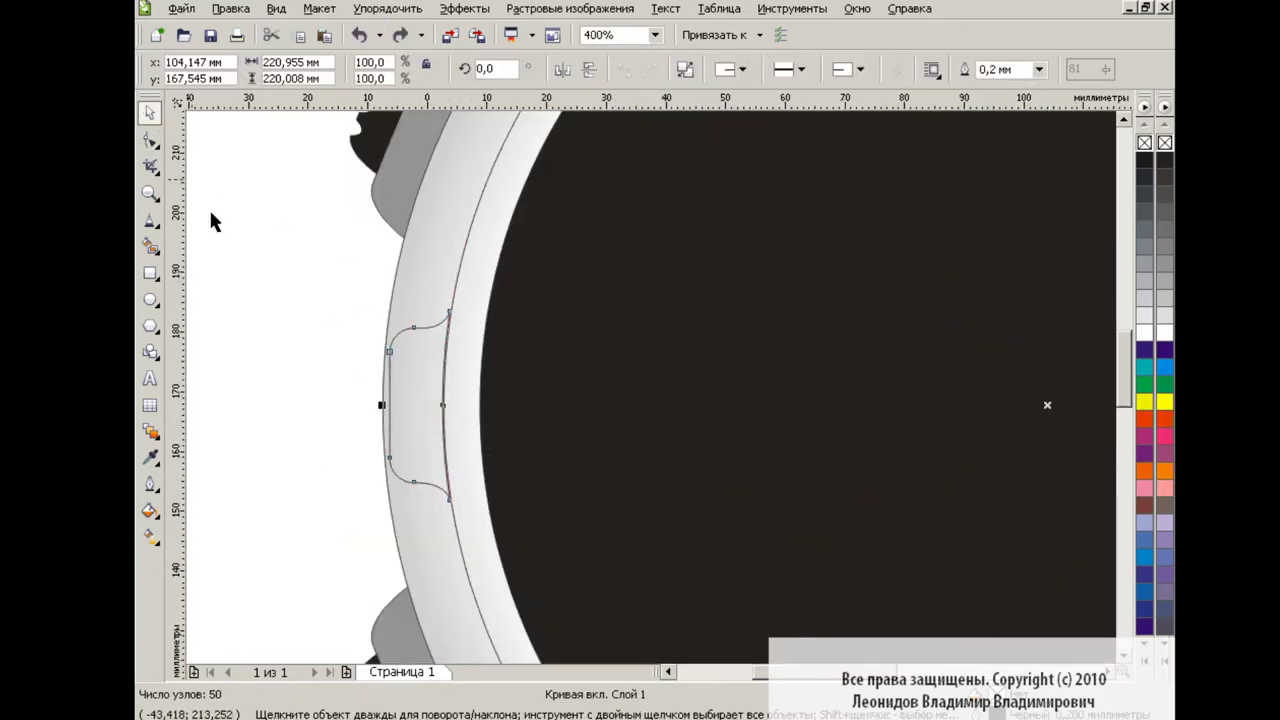
{"action": "left_click", "coordinate": [685, 69]}
{"action": "left_click_drag", "start_coordinate": [429, 380], "coordinate": [423, 408]}
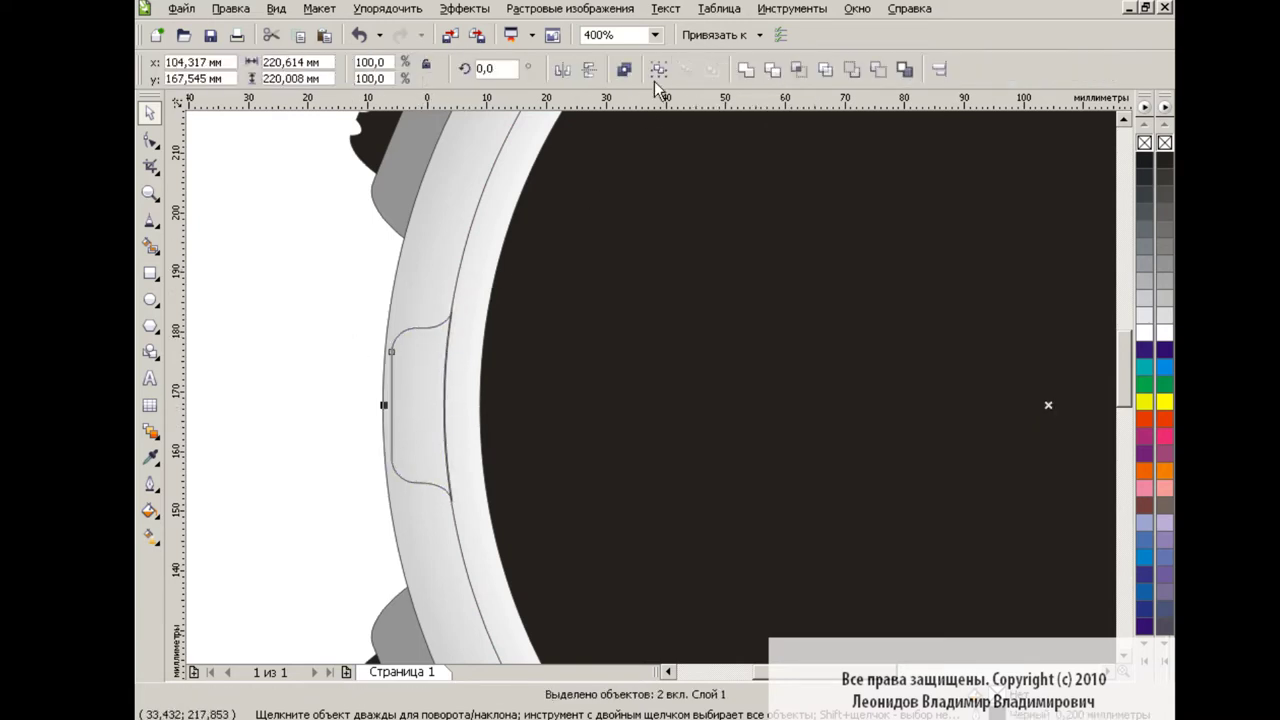
{"action": "left_click", "coordinate": [322, 280]}
{"action": "left_click", "coordinate": [655, 34]}
{"action": "left_click", "coordinate": [625, 163]}
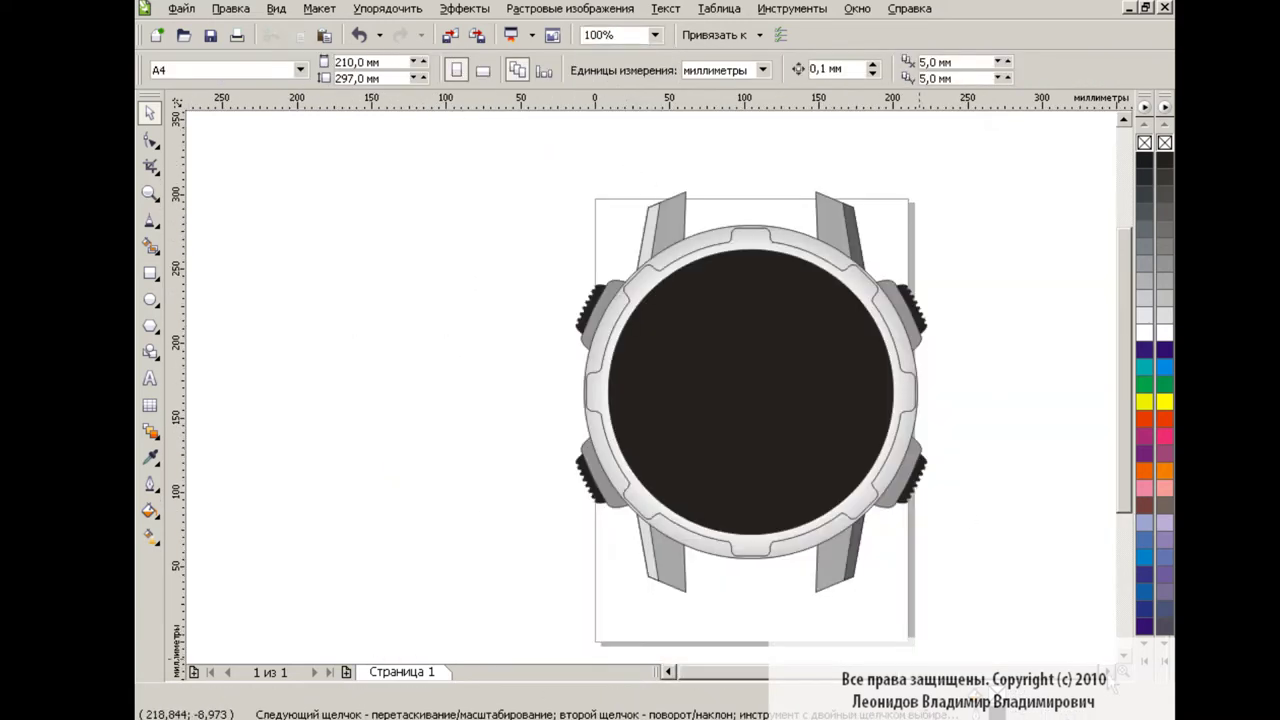
- Copy the gradient fill from another object onto the notched bezel ring
{"action": "left_click", "coordinate": [663, 240]}
{"action": "left_click", "coordinate": [230, 8]}
{"action": "left_click", "coordinate": [420, 291]}
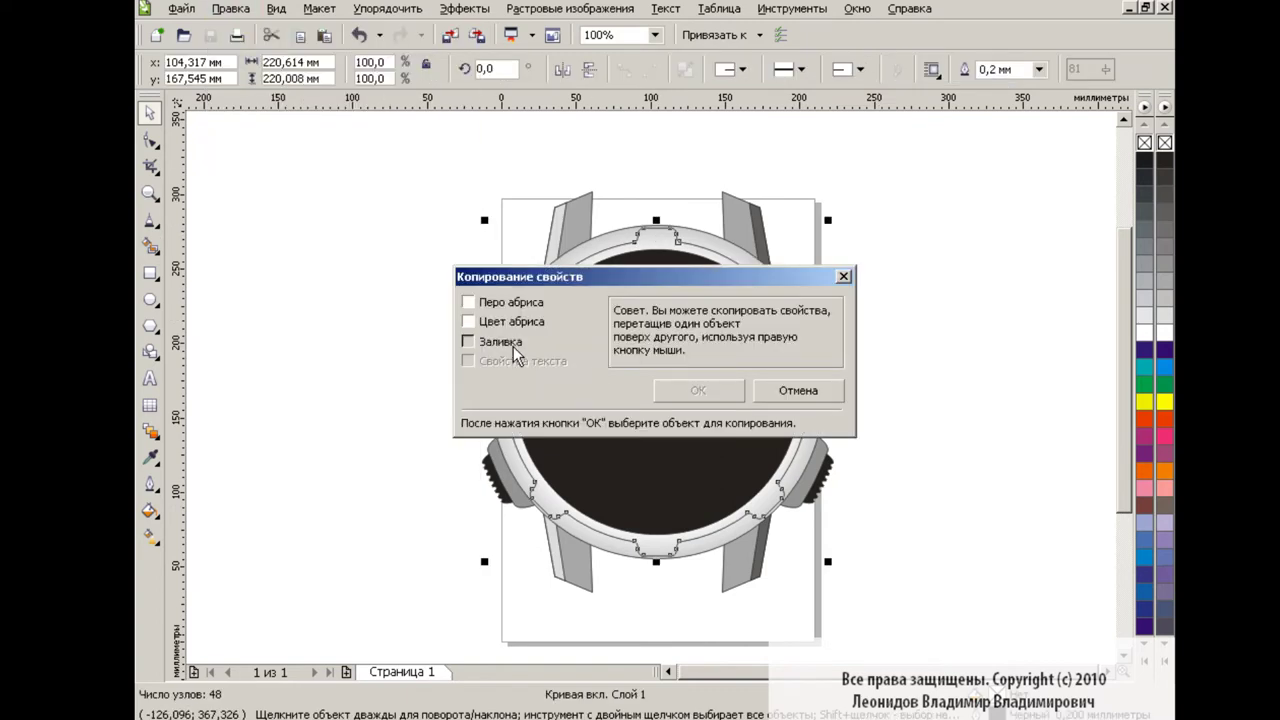
{"action": "left_click", "coordinate": [500, 341]}
{"action": "left_click", "coordinate": [698, 390]}
{"action": "left_click", "coordinate": [610, 271]}
- Set the bezel's radial gradient end colour to dark grey
{"action": "key", "text": "g"}
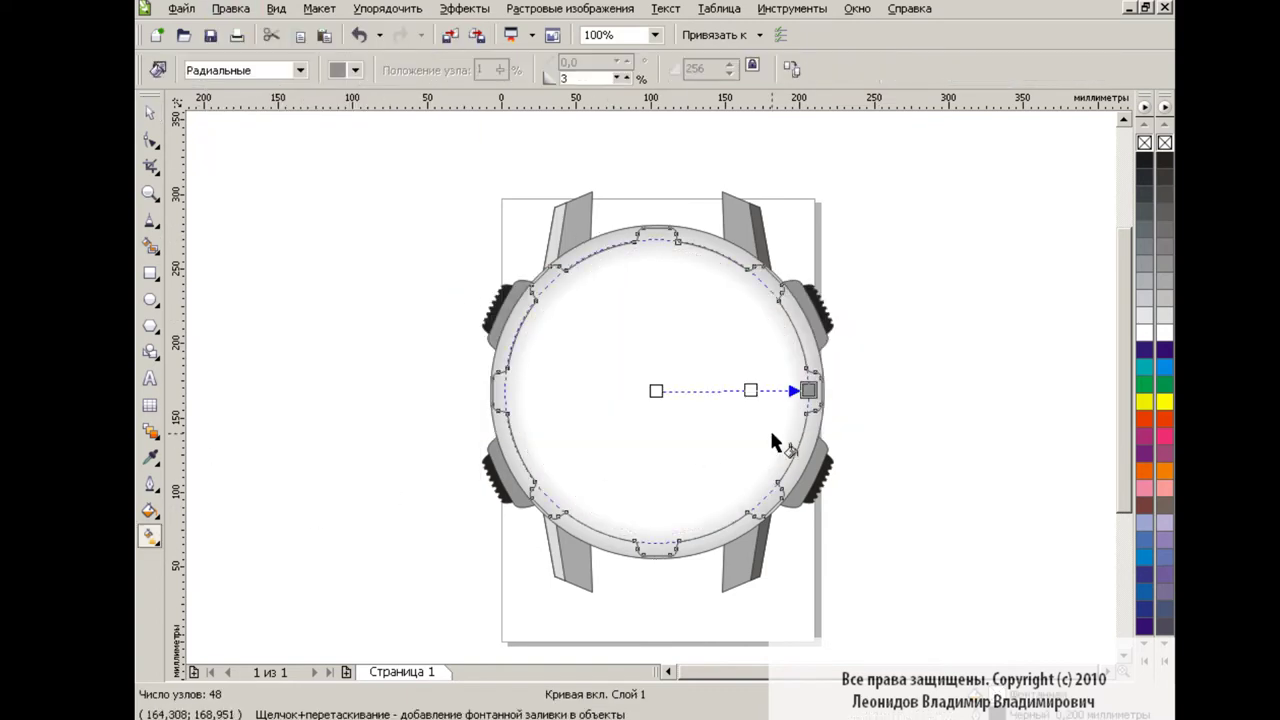
{"action": "left_click", "coordinate": [354, 69]}
{"action": "left_click", "coordinate": [389, 89]}
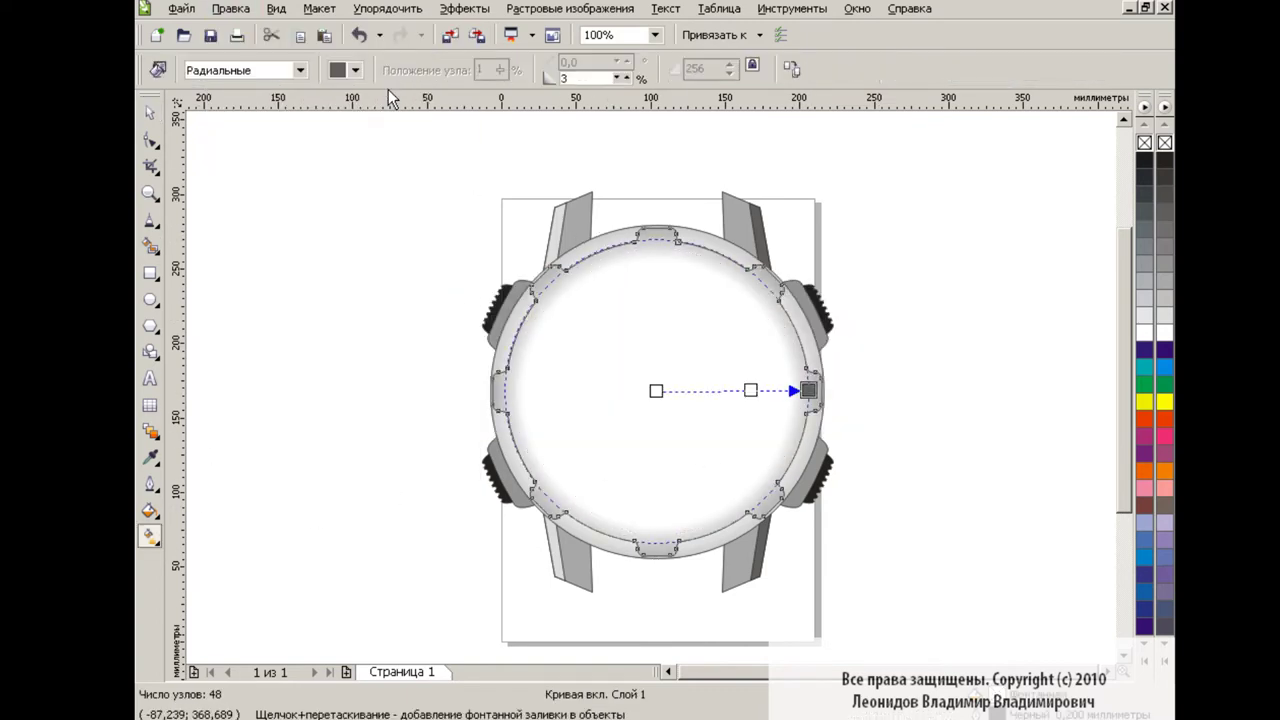
{"action": "left_click", "coordinate": [150, 113]}
{"action": "left_click", "coordinate": [643, 371]}
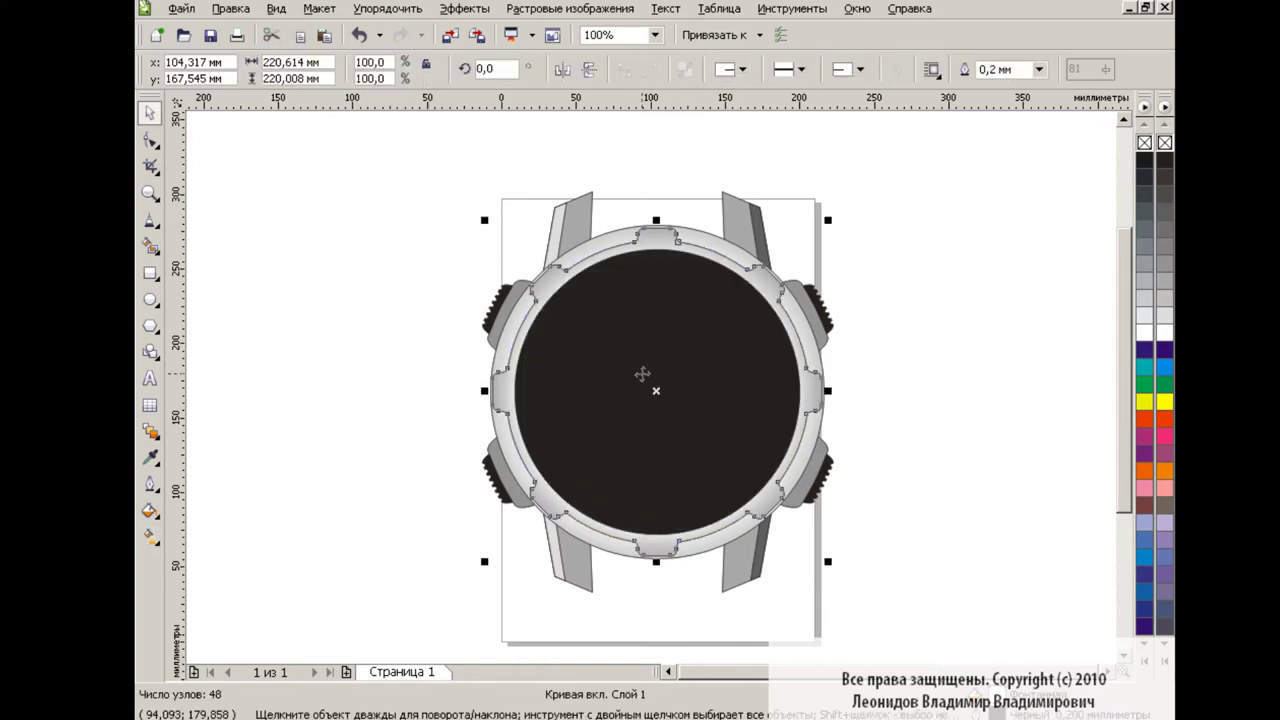
- Fill the inner face circle white and shrink it to about 170 mm
{"action": "left_click", "coordinate": [925, 373]}
{"action": "left_click", "coordinate": [710, 346]}
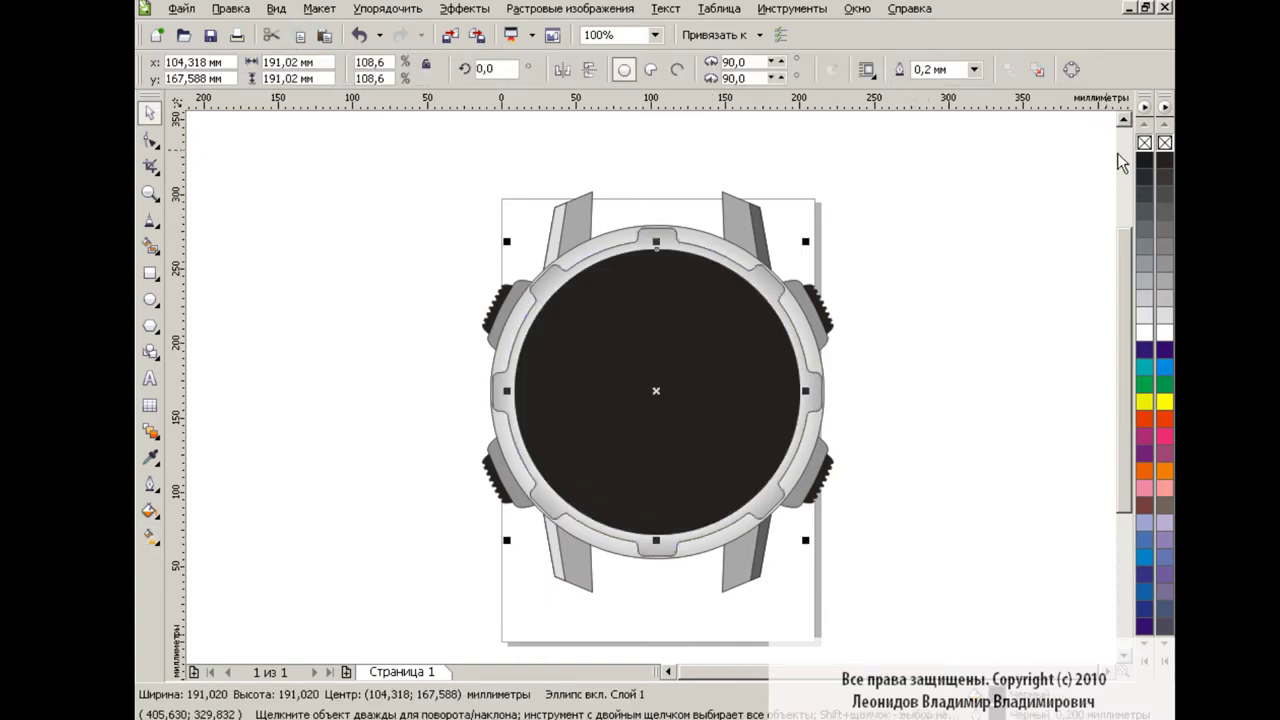
{"action": "left_click", "coordinate": [1164, 332]}
{"action": "left_click_drag", "start_coordinate": [805, 242], "coordinate": [786, 256]}
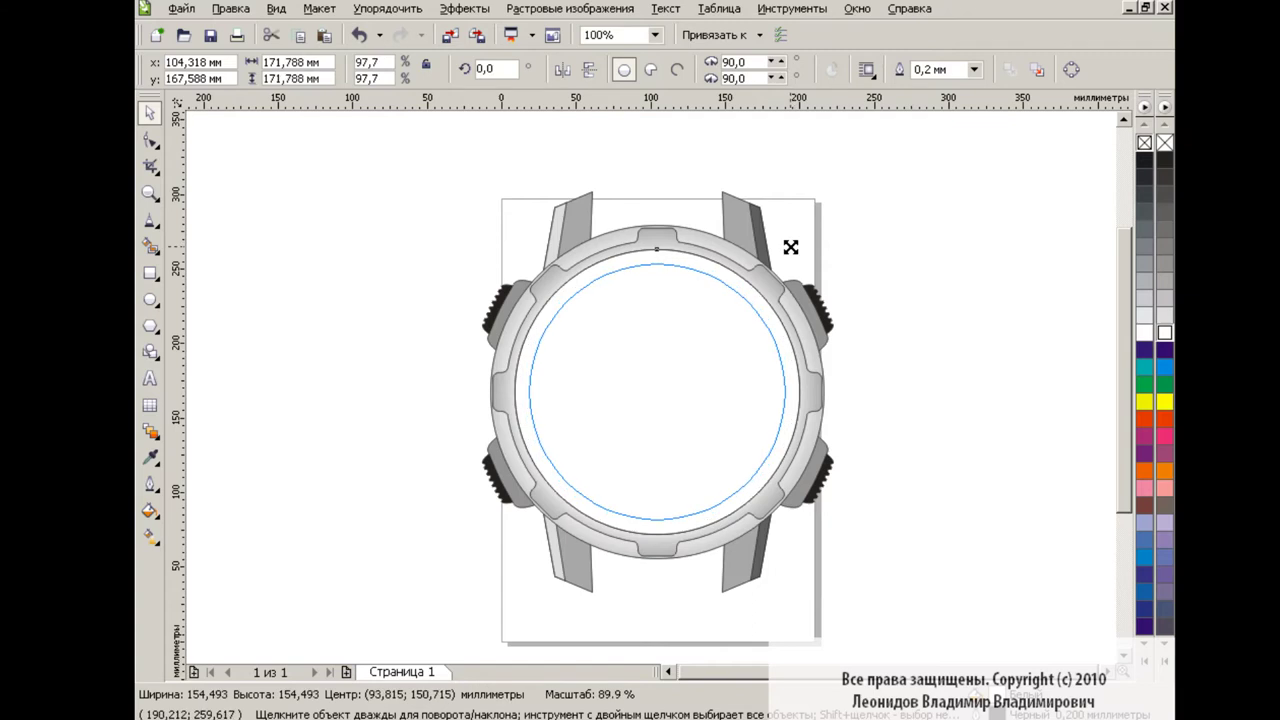
{"action": "left_click", "coordinate": [935, 360]}
- Add a grey ring of about 166 mm and a black centre of about 161 mm
{"action": "left_click", "coordinate": [729, 354]}
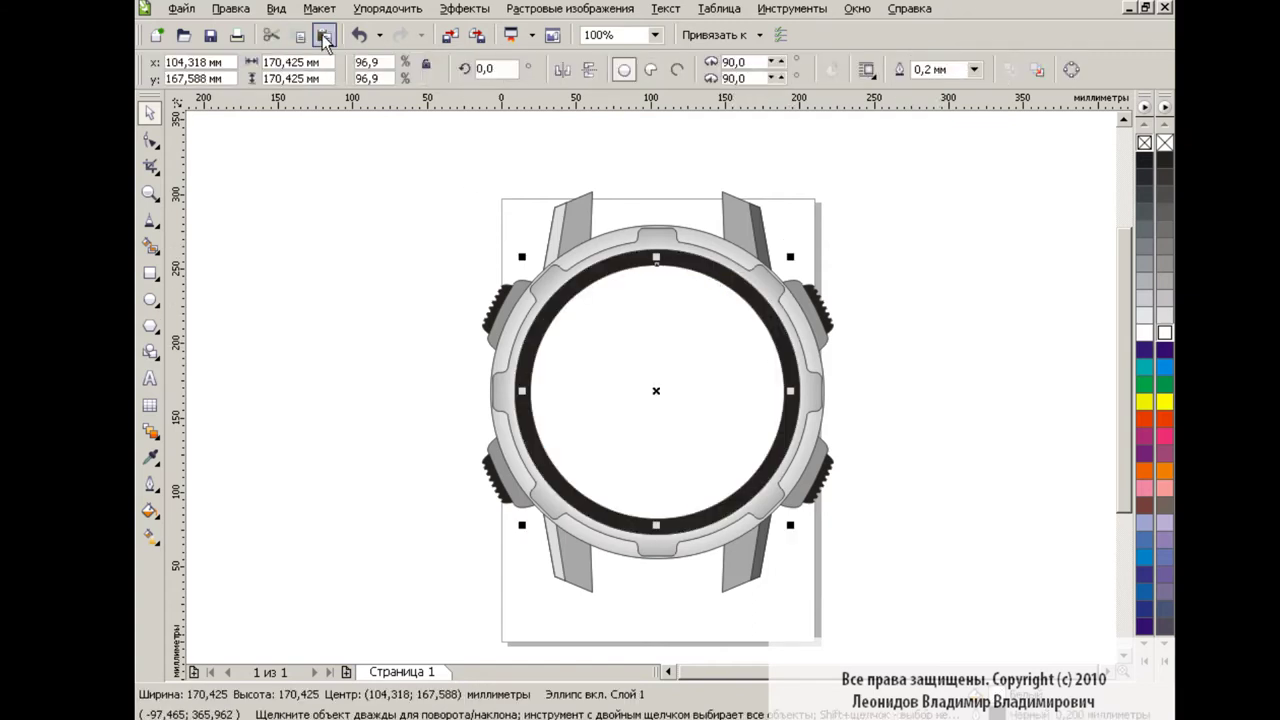
{"action": "left_click", "coordinate": [1165, 249]}
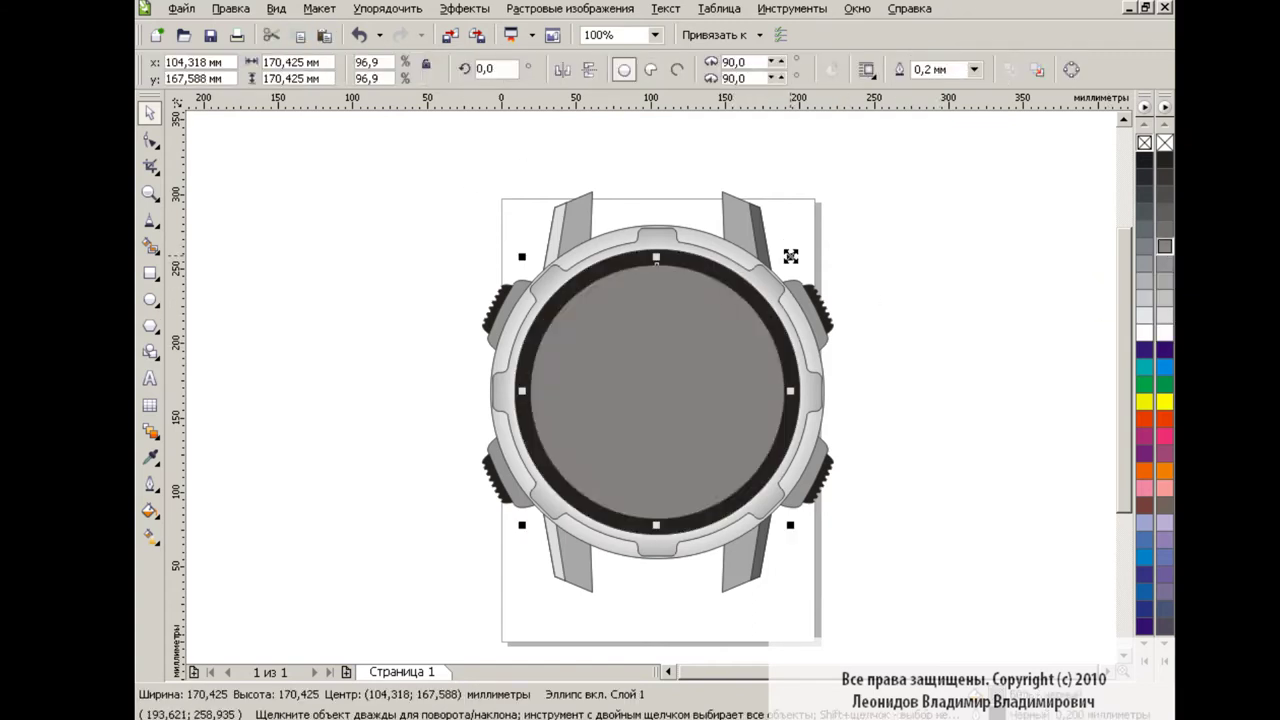
{"action": "left_click_drag", "start_coordinate": [790, 256], "coordinate": [786, 260]}
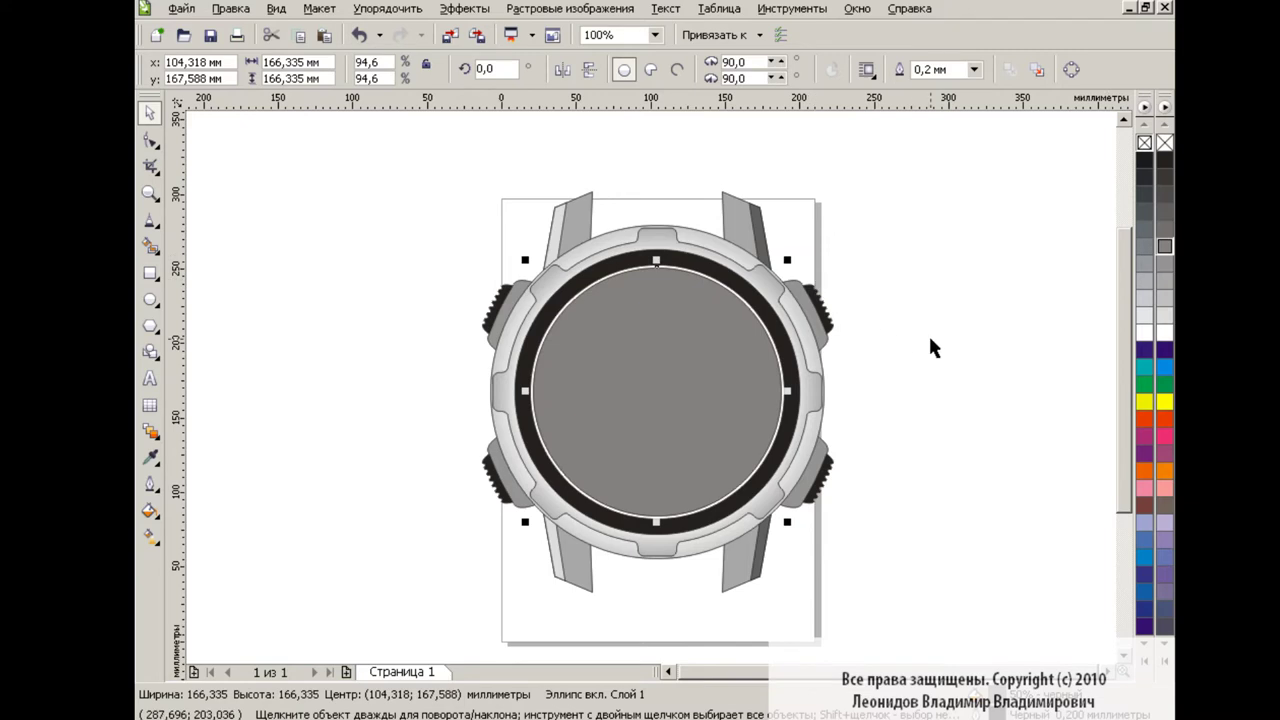
{"action": "left_click", "coordinate": [300, 38]}
{"action": "left_click", "coordinate": [1164, 160]}
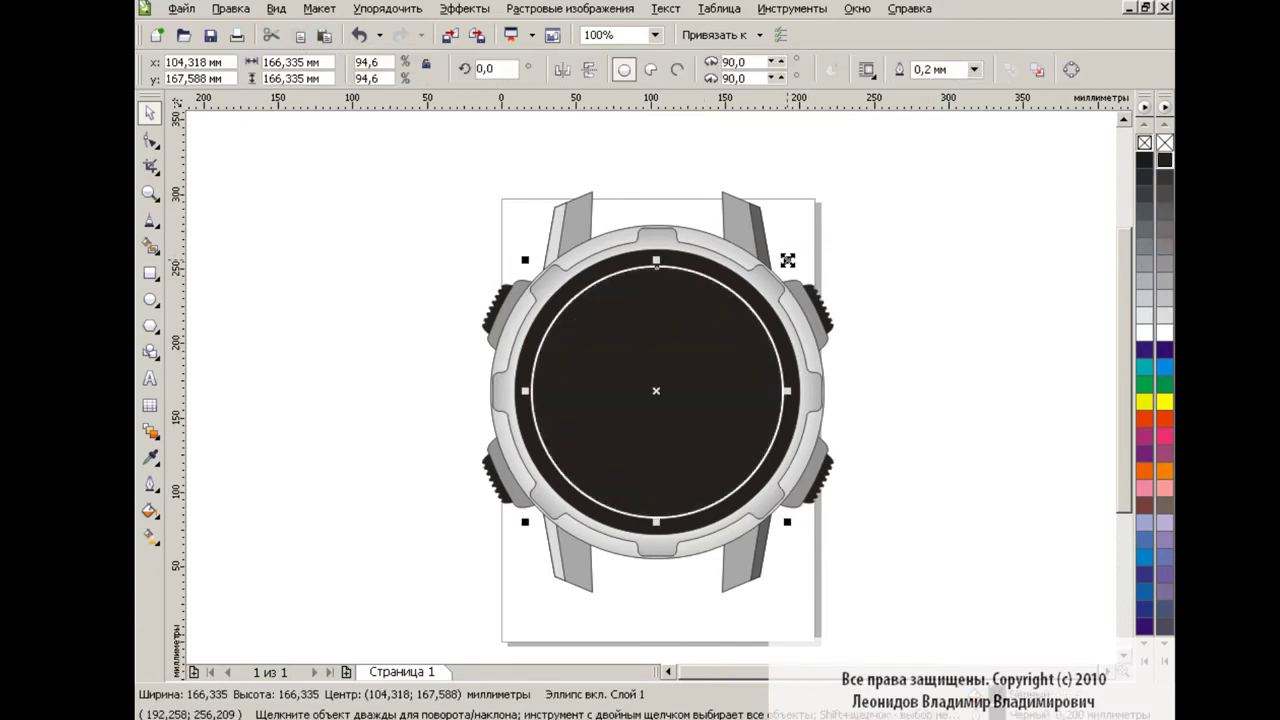
{"action": "left_click_drag", "start_coordinate": [788, 260], "coordinate": [783, 262]}
{"action": "left_click", "coordinate": [886, 312]}
{"action": "left_click", "coordinate": [150, 272]}
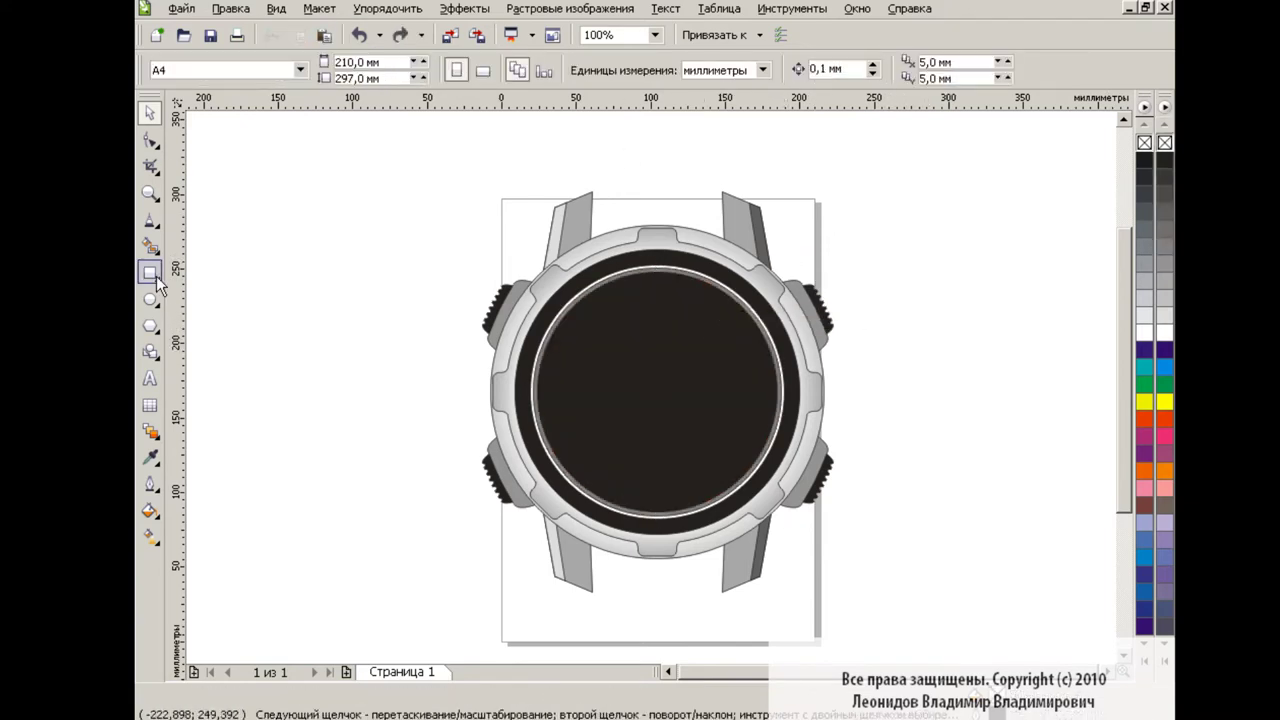
- At 400% zoom, draw a thin vertical bar centred at the top of the dial band
{"action": "left_click", "coordinate": [655, 34]}
{"action": "left_click", "coordinate": [611, 186]}
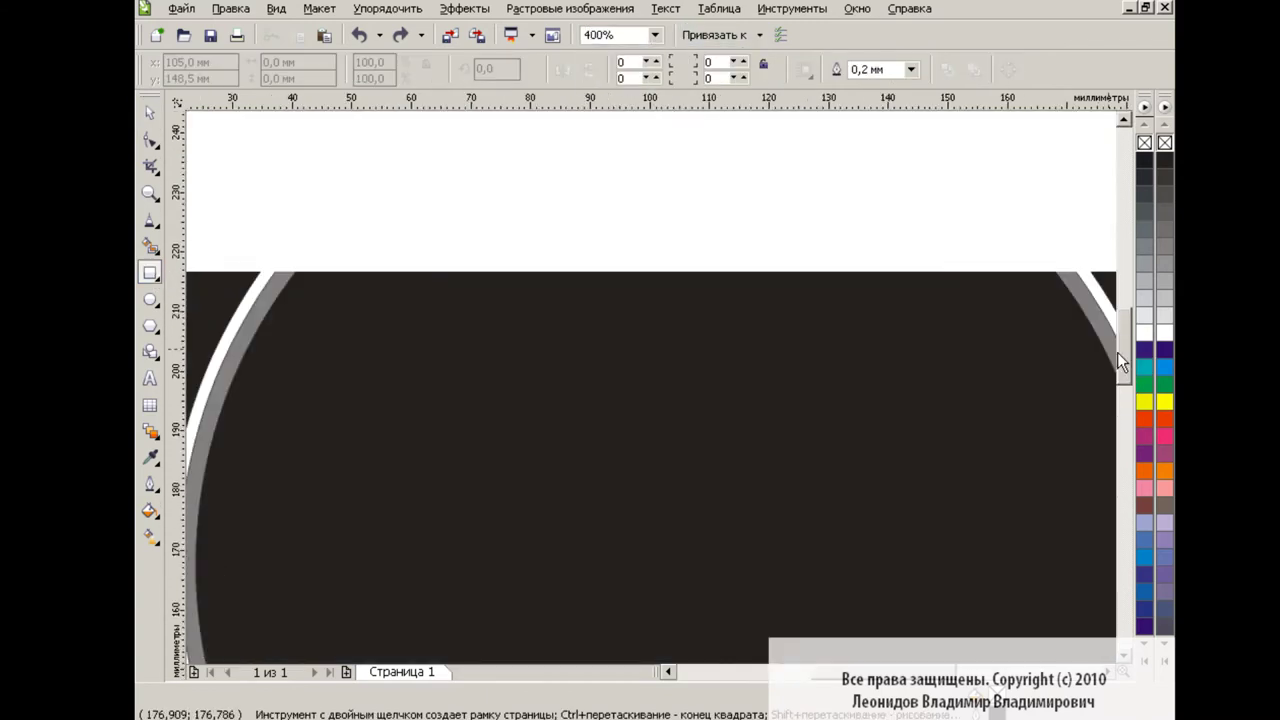
{"action": "left_click_drag", "start_coordinate": [672, 233], "coordinate": [678, 291]}
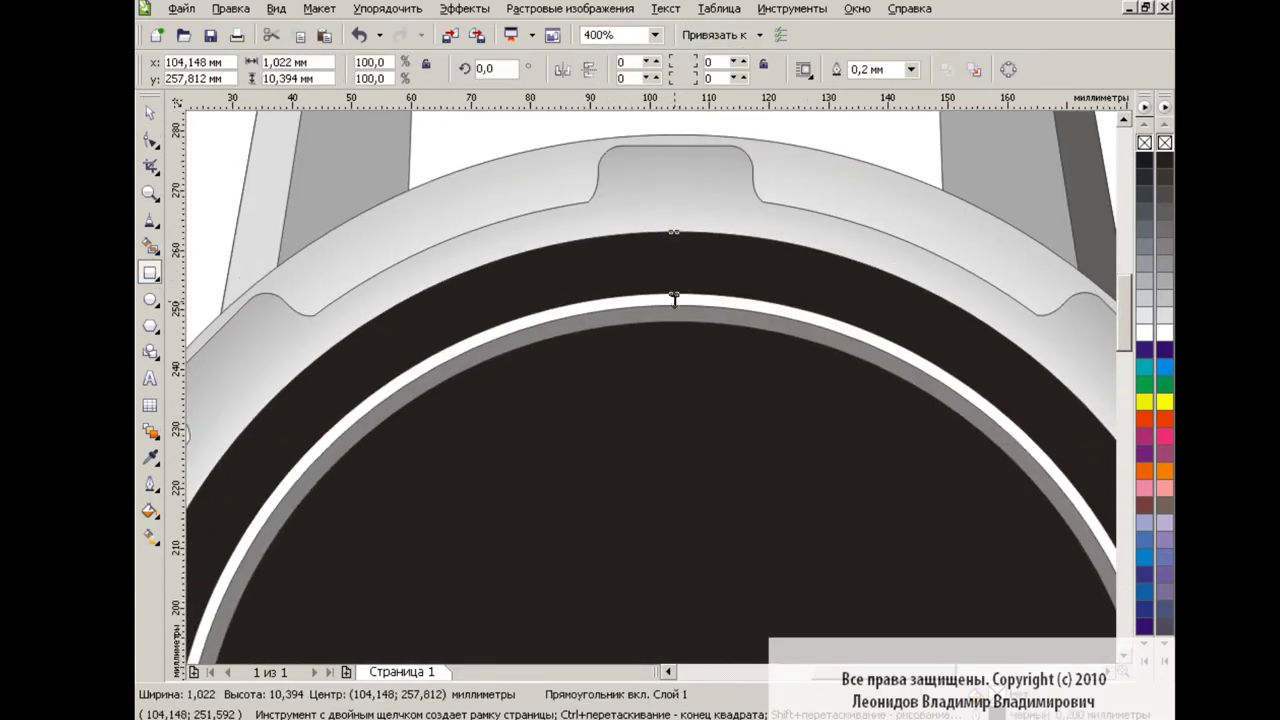
{"action": "left_click", "coordinate": [150, 113]}
{"action": "left_click", "coordinate": [745, 265], "text": "shift"}
{"action": "left_click", "coordinate": [939, 69]}
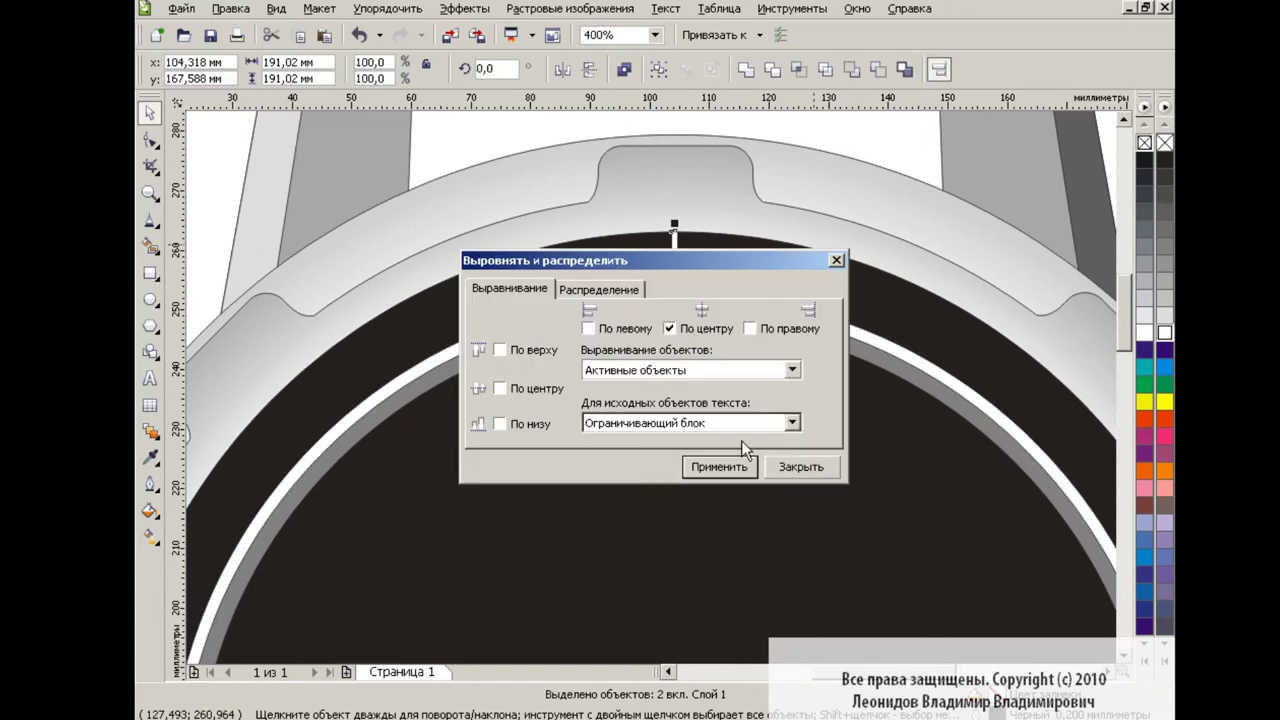
{"action": "left_click", "coordinate": [717, 466]}
{"action": "left_click", "coordinate": [803, 466]}
{"action": "left_click", "coordinate": [884, 152]}
- Trim the bar to the band height and place a copy at the dial bottom
{"action": "left_click", "coordinate": [679, 262]}
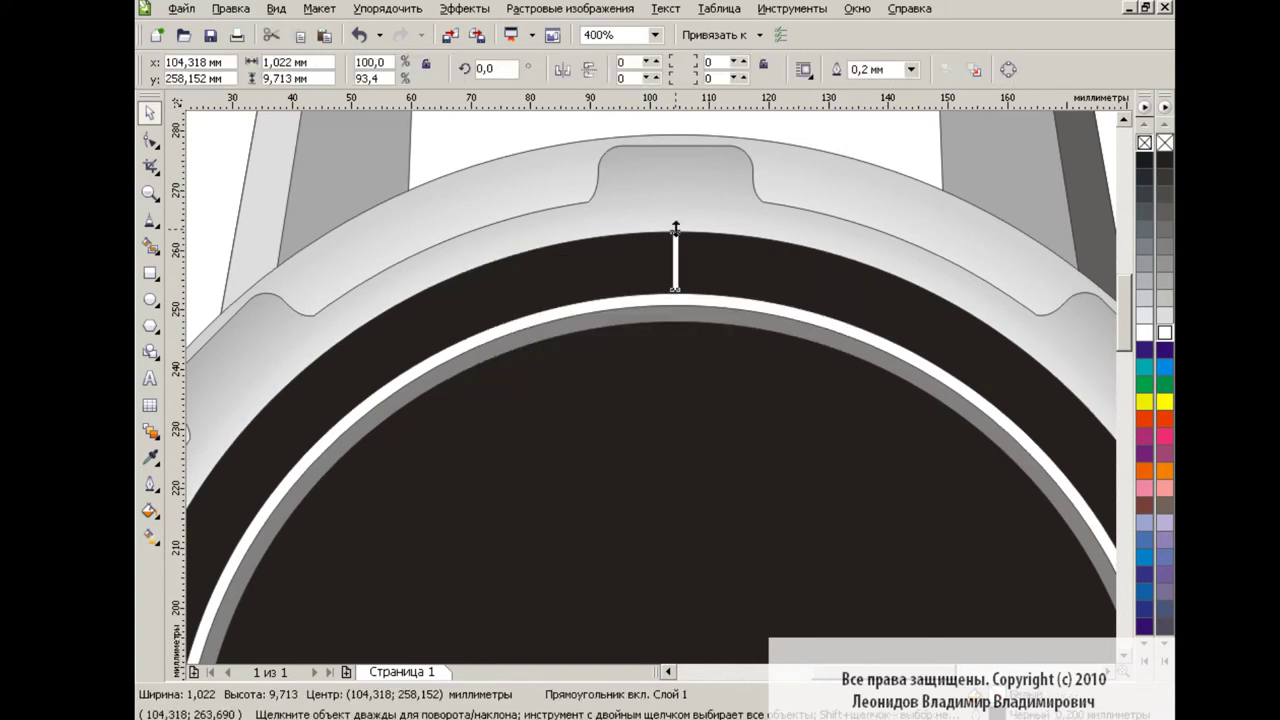
{"action": "left_click", "coordinate": [686, 264]}
{"action": "key", "text": "F3"}
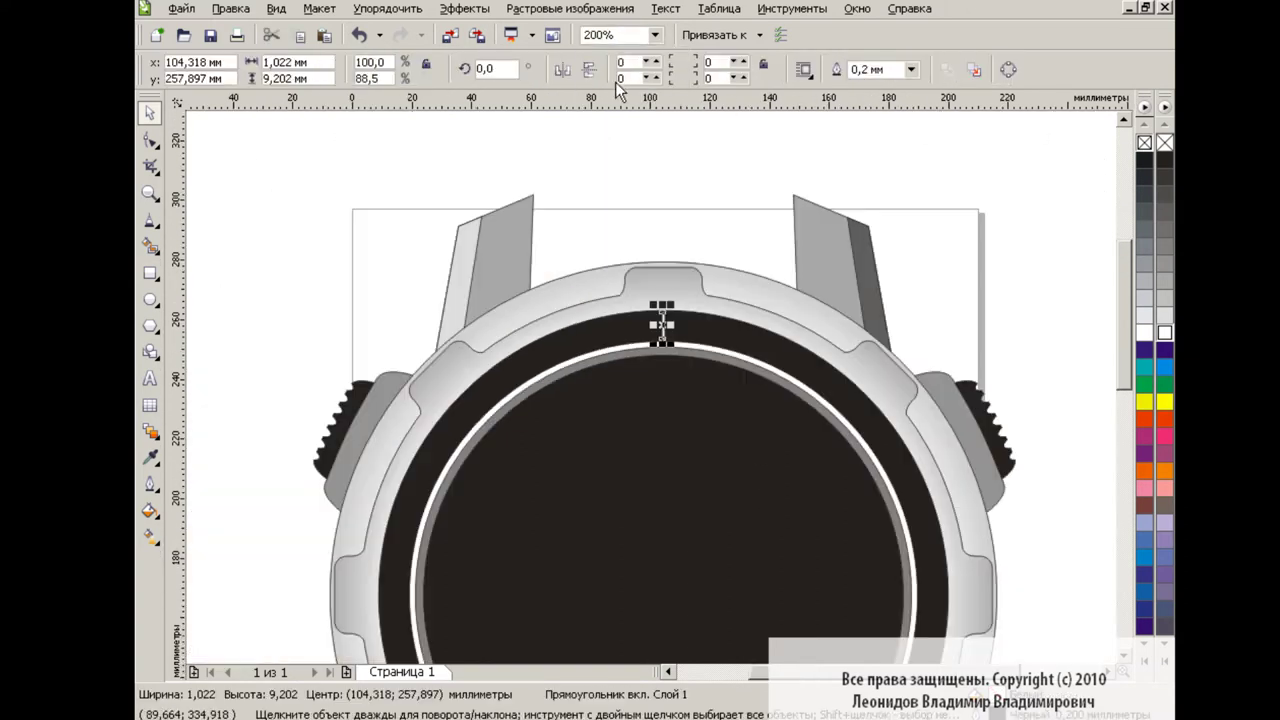
{"action": "scroll", "coordinate": [1076, 314], "scroll_direction": "down", "scroll_amount": 2}
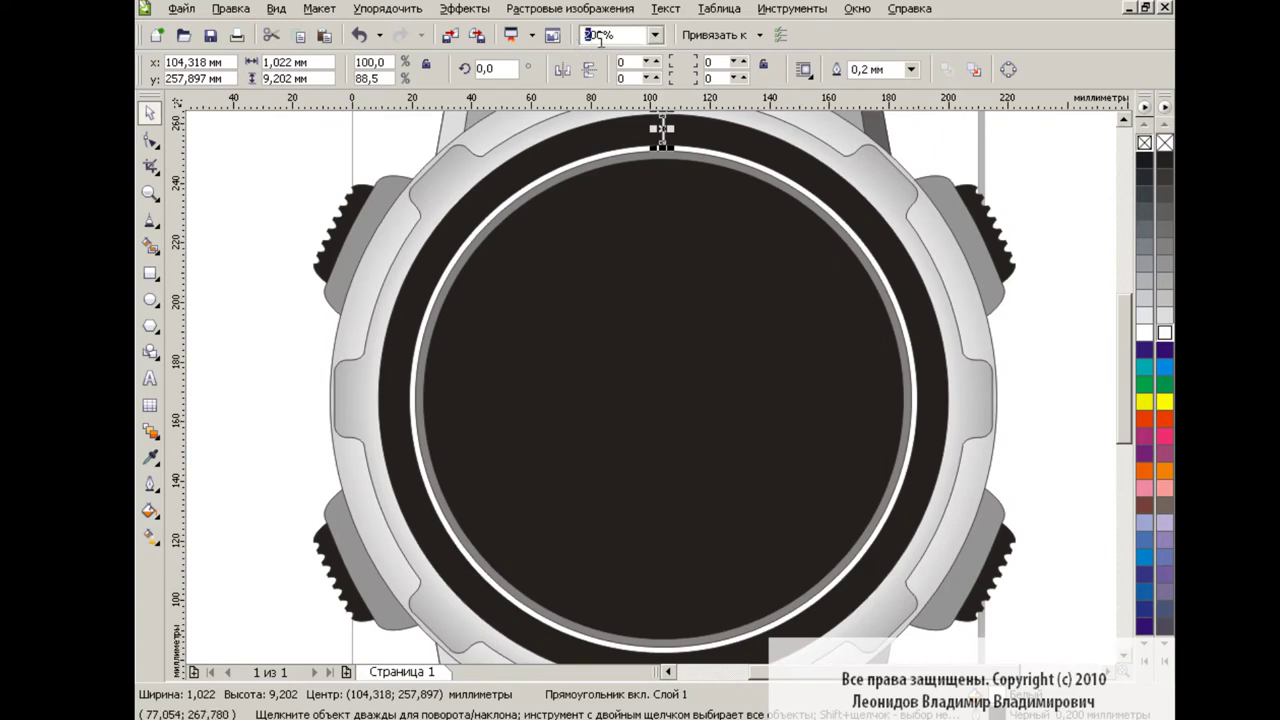
{"action": "type", "text": "150"}
{"action": "key", "text": "Return"}
{"action": "left_click_drag", "start_coordinate": [659, 193], "coordinate": [659, 598]}
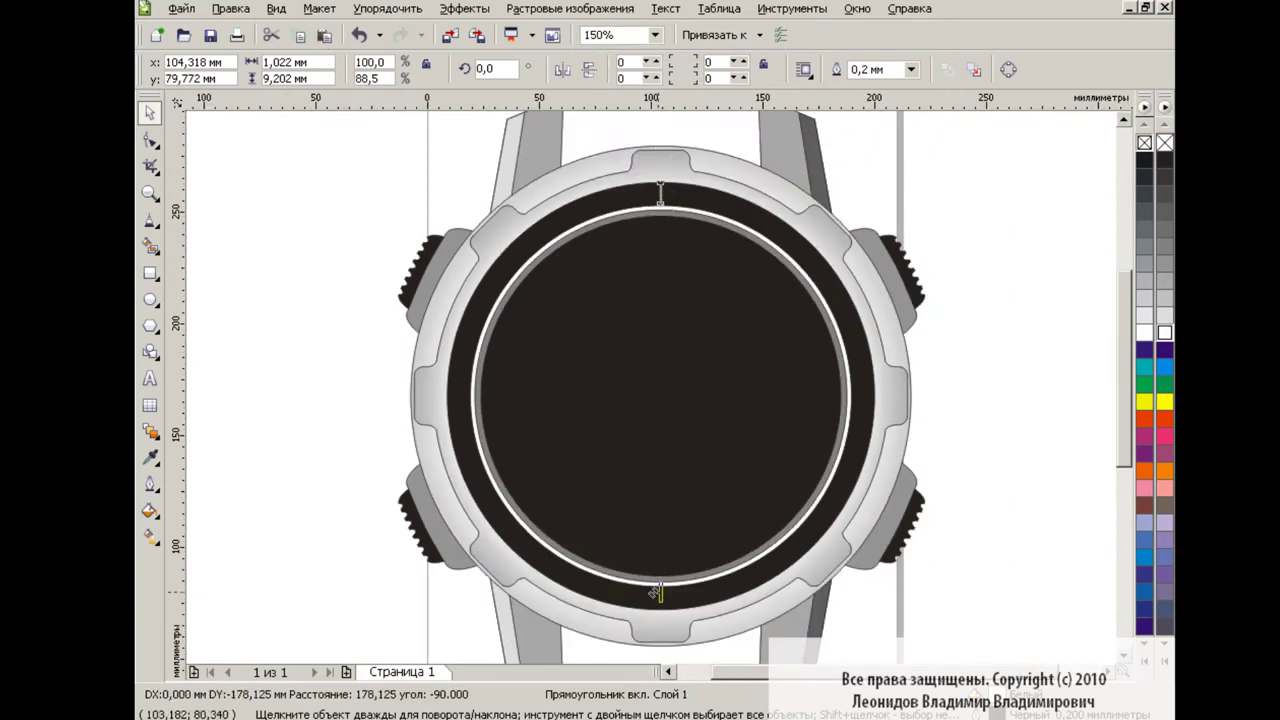
- Remove the outline from both bars and group them as a tick-mark pair
{"action": "left_click", "coordinate": [660, 195], "text": "shift"}
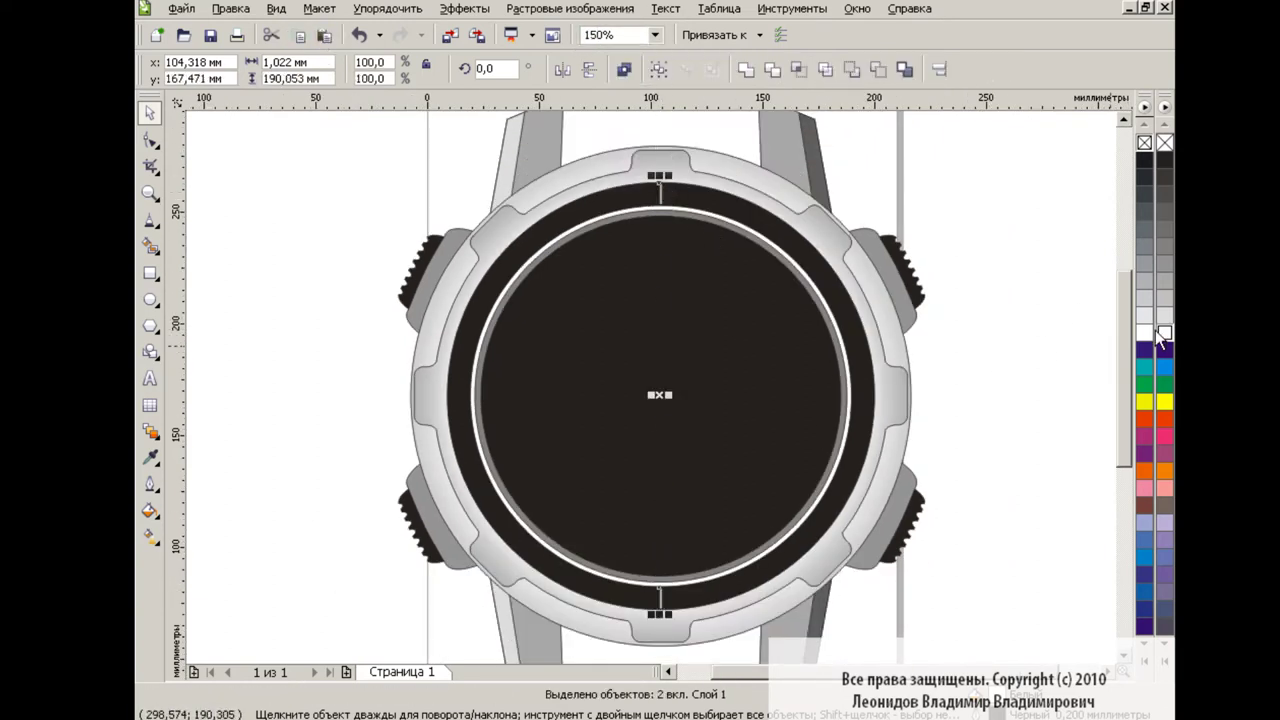
{"action": "right_click", "coordinate": [1165, 143]}
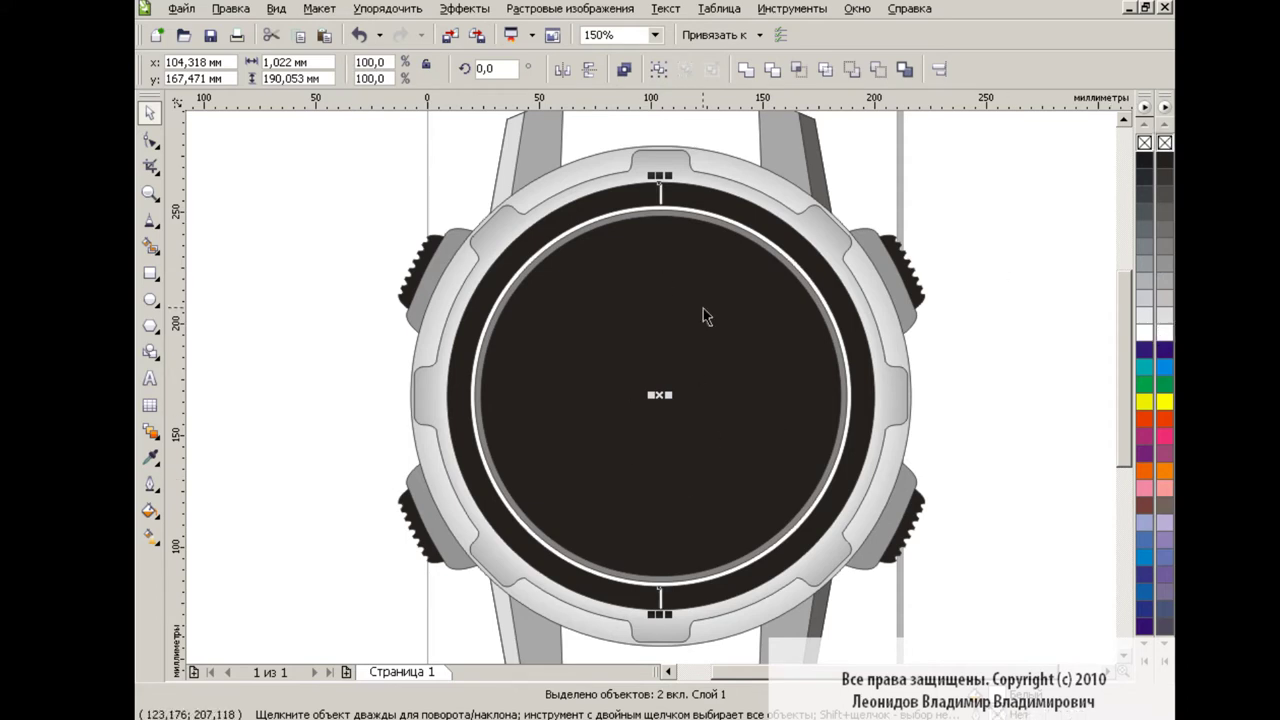
{"action": "left_click", "coordinate": [658, 70]}
{"action": "key", "text": "Escape"}
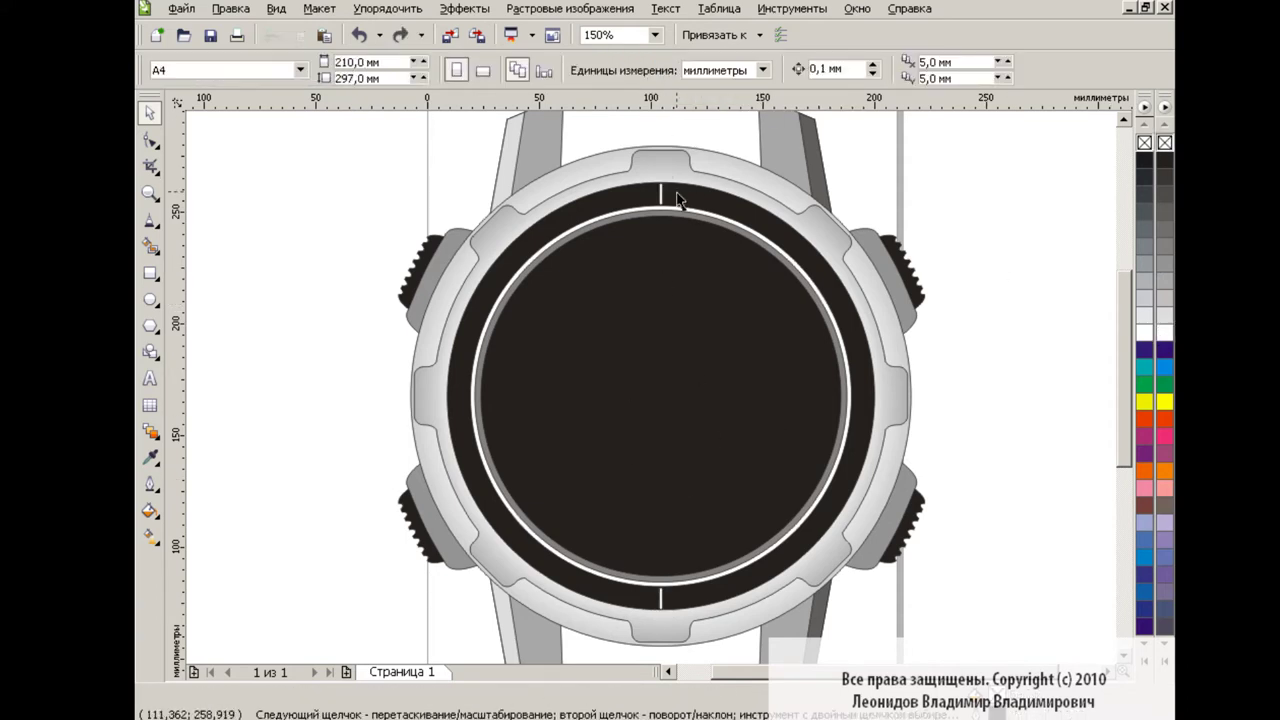
{"action": "left_click", "coordinate": [677, 200]}
{"action": "left_click", "coordinate": [643, 171]}
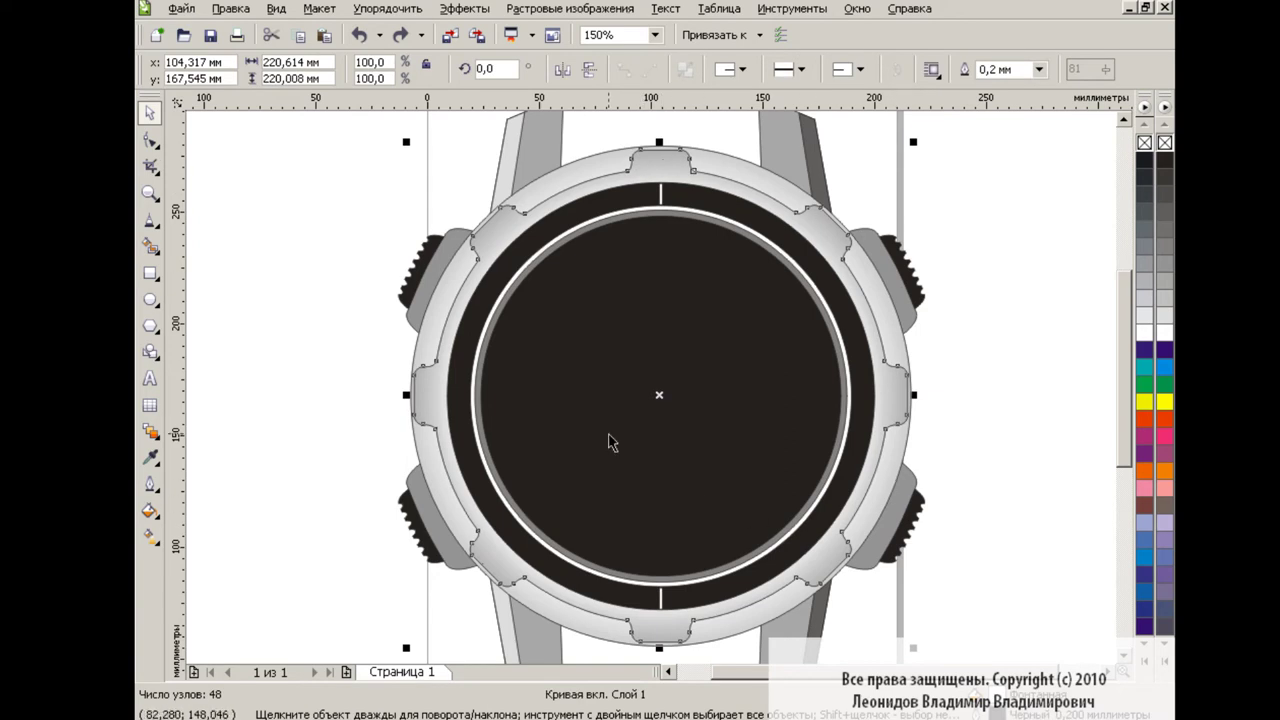
{"action": "key", "text": "shift+Tab"}
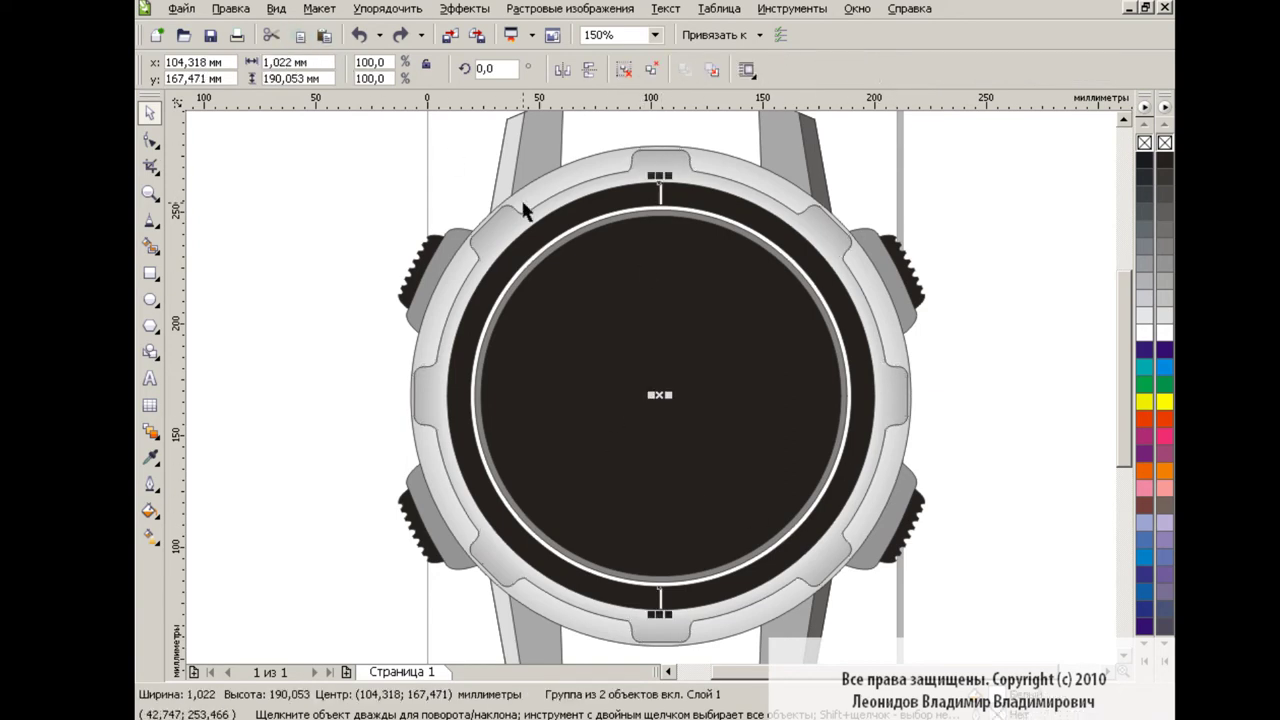
{"action": "left_click", "coordinate": [410, 12]}
{"action": "mouse_move", "coordinate": [424, 31]}
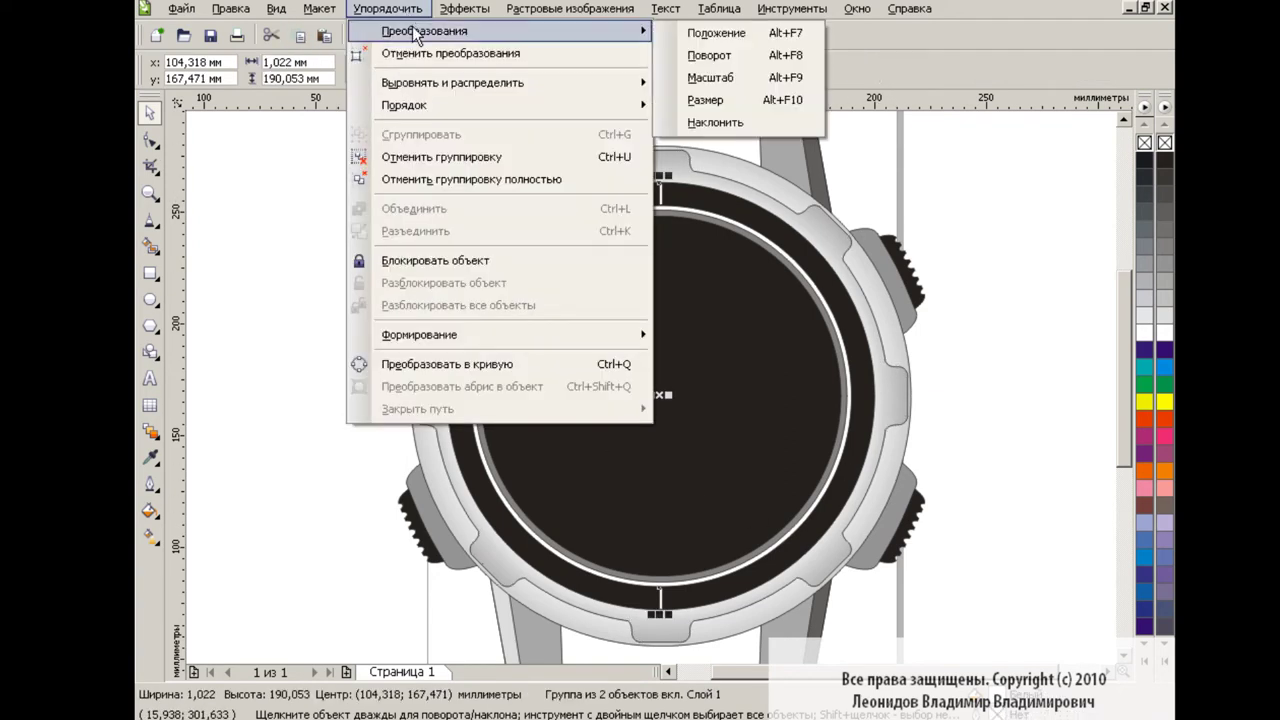
- Duplicate the tick pair at 9° rotation steps around the dial, then view at 100%
{"action": "left_click", "coordinate": [700, 55]}
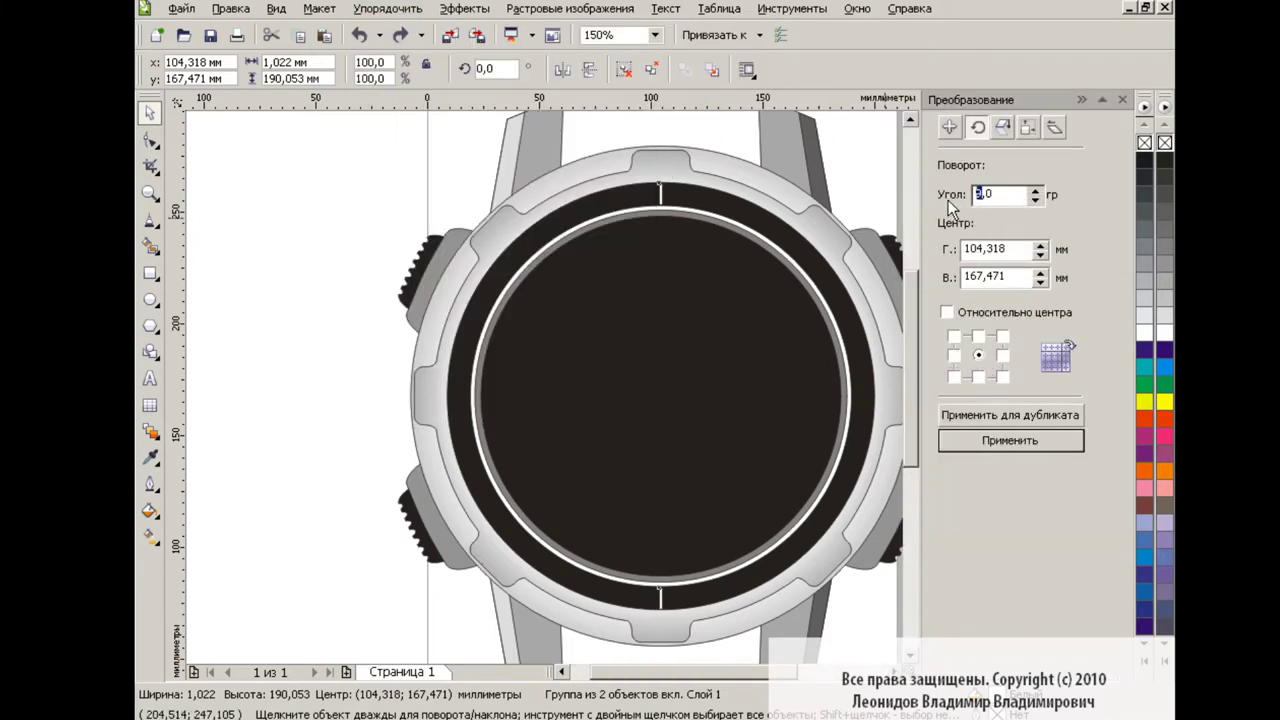
{"action": "type", "text": "9"}
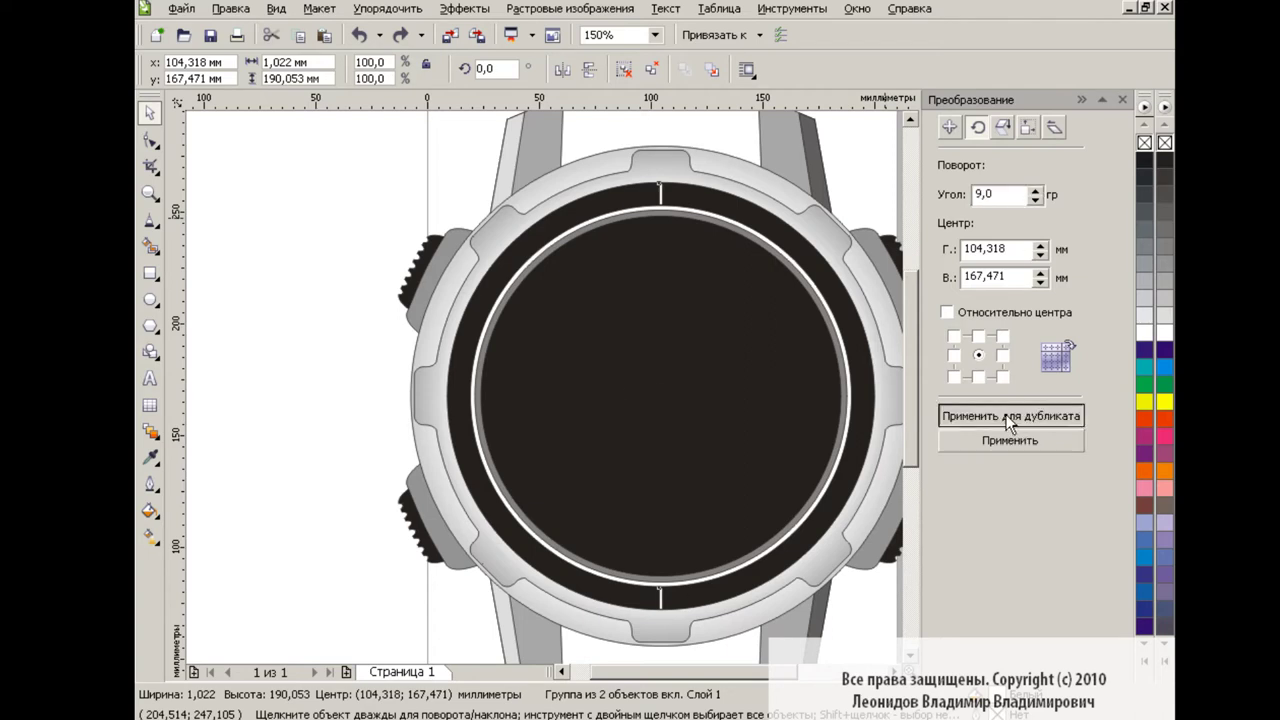
{"action": "left_click", "coordinate": [1008, 415]}
{"action": "left_click", "coordinate": [1008, 415]}
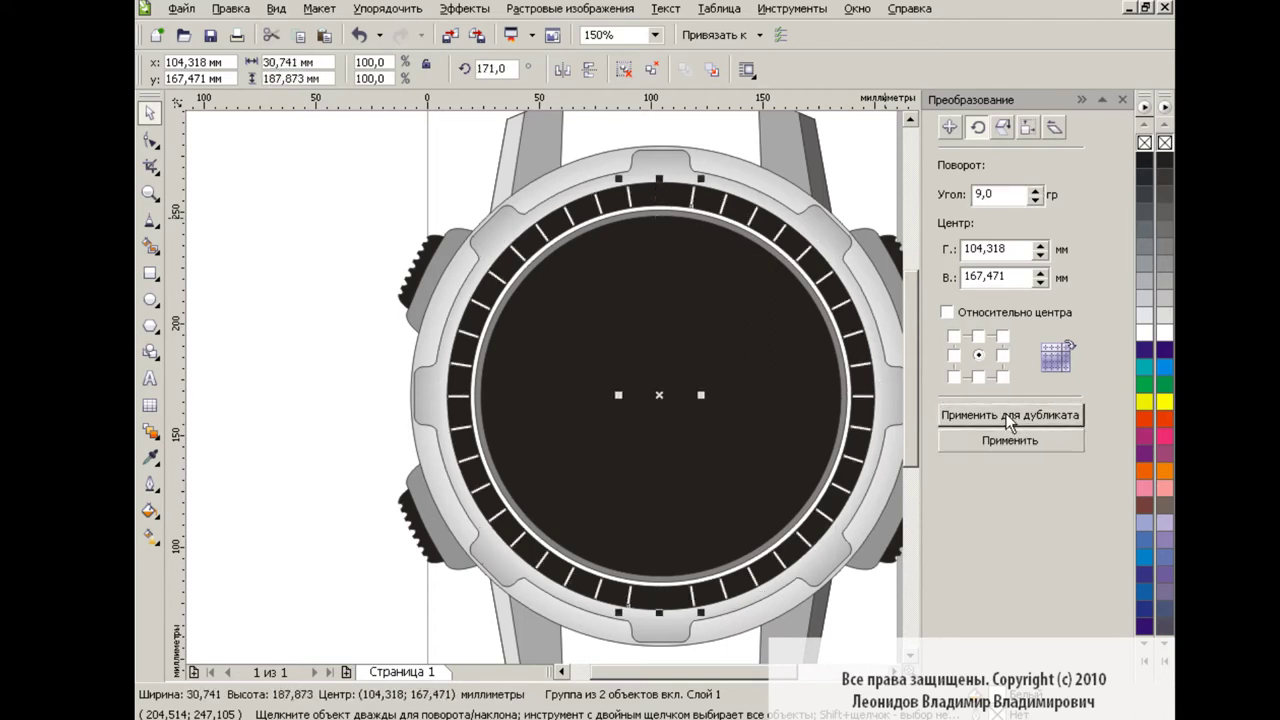
{"action": "left_click", "coordinate": [1008, 415]}
{"action": "left_click", "coordinate": [337, 324]}
{"action": "left_click", "coordinate": [1122, 99]}
{"action": "left_click", "coordinate": [655, 34]}
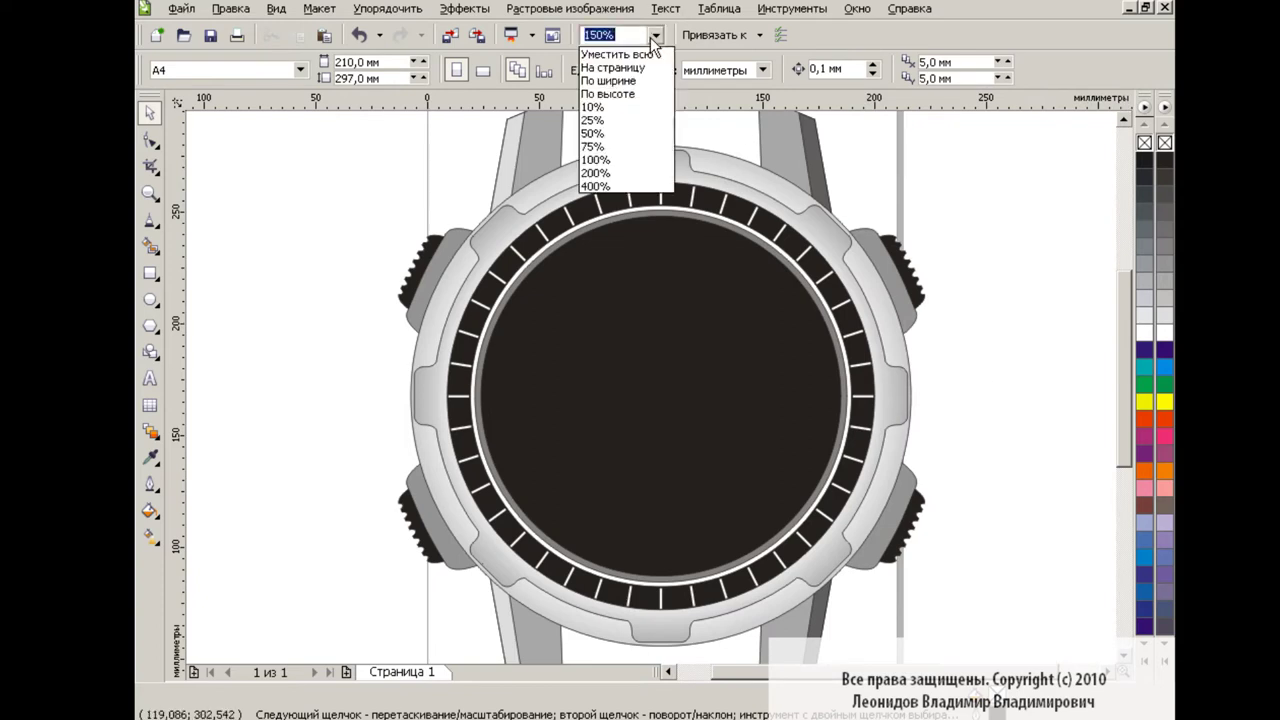
{"action": "left_click", "coordinate": [600, 169]}
{"action": "scroll", "coordinate": [990, 320], "scroll_direction": "down", "scroll_amount": 1}
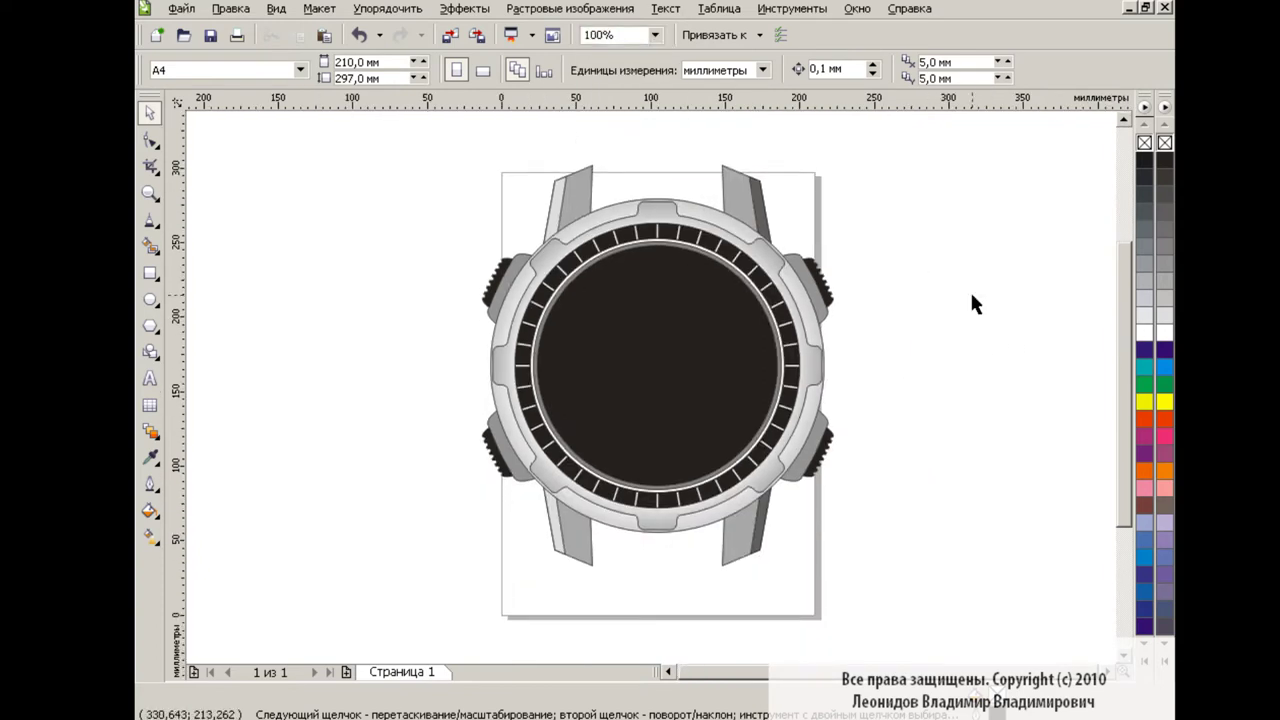
- Copy the black circle aside, draw a line across it and Smart Fill the lower segment
{"action": "left_click", "coordinate": [662, 345]}
{"action": "left_click_drag", "start_coordinate": [654, 367], "coordinate": [960, 364]}
{"action": "scroll", "coordinate": [995, 397], "scroll_direction": "right", "scroll_amount": 3}
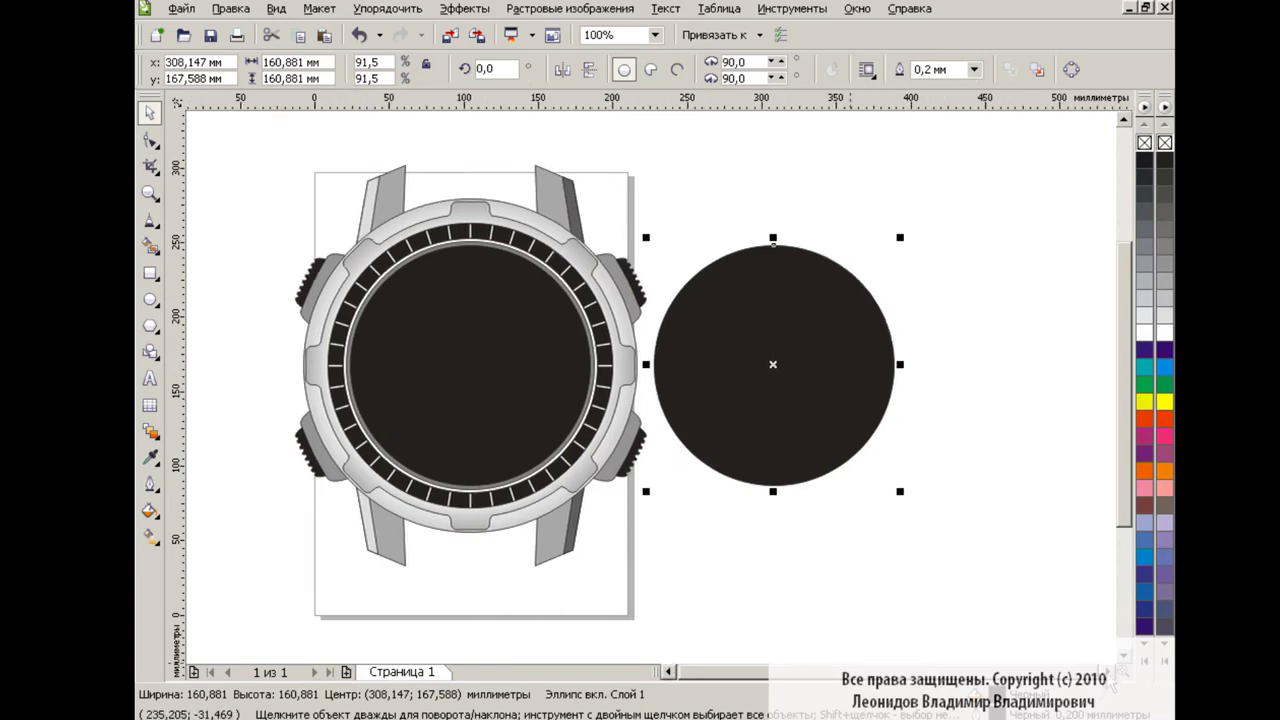
{"action": "left_click", "coordinate": [995, 397]}
{"action": "left_click", "coordinate": [147, 224]}
{"action": "left_click", "coordinate": [232, 323]}
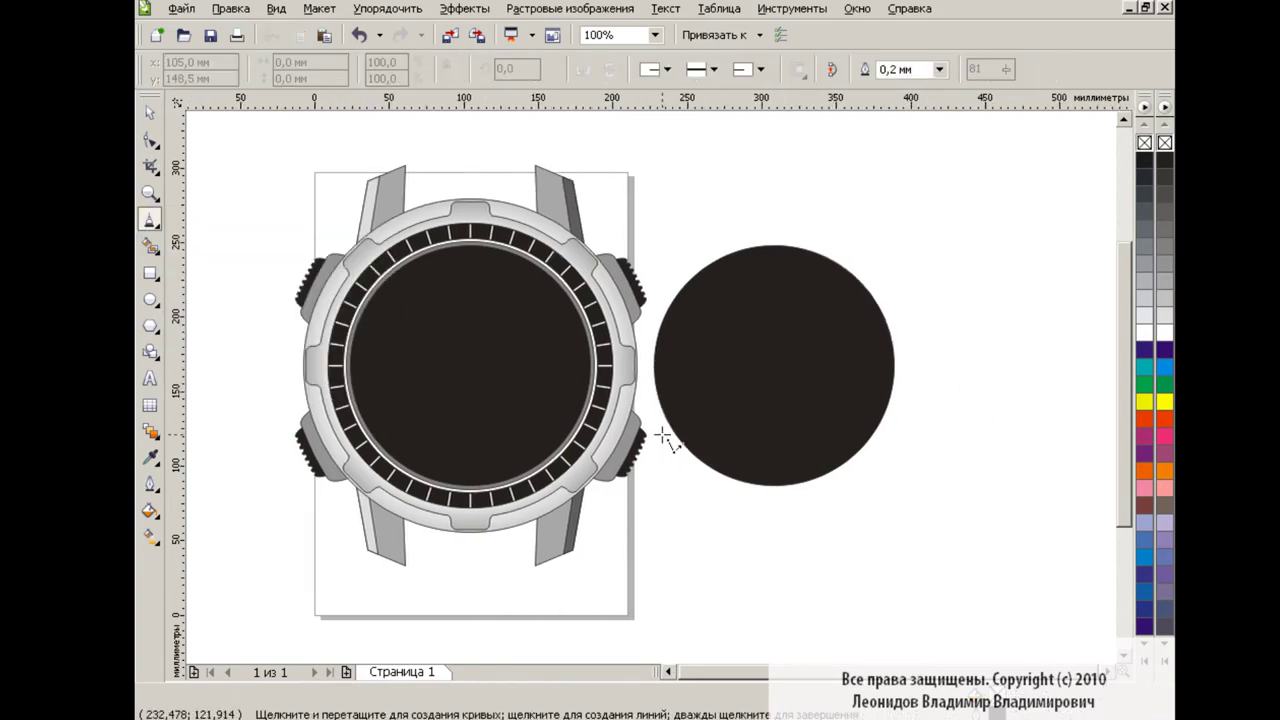
{"action": "left_click", "coordinate": [664, 437]}
{"action": "double_click", "coordinate": [907, 437]}
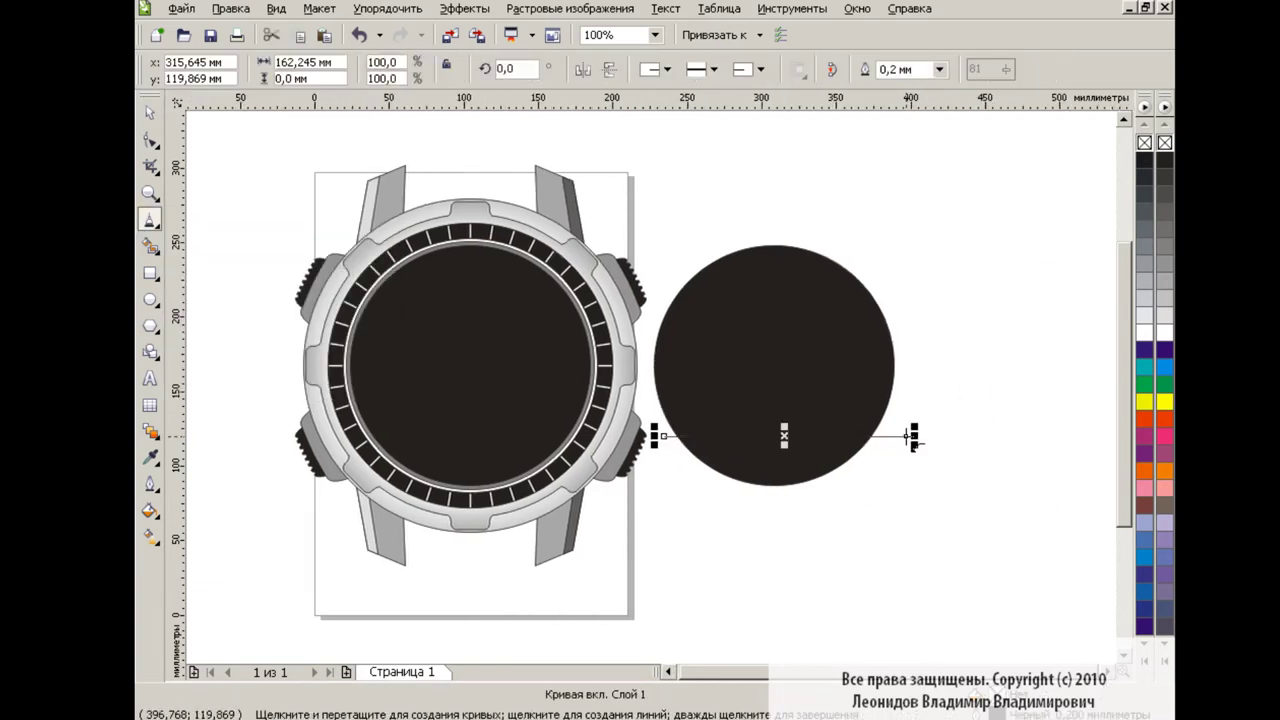
{"action": "left_click", "coordinate": [150, 246]}
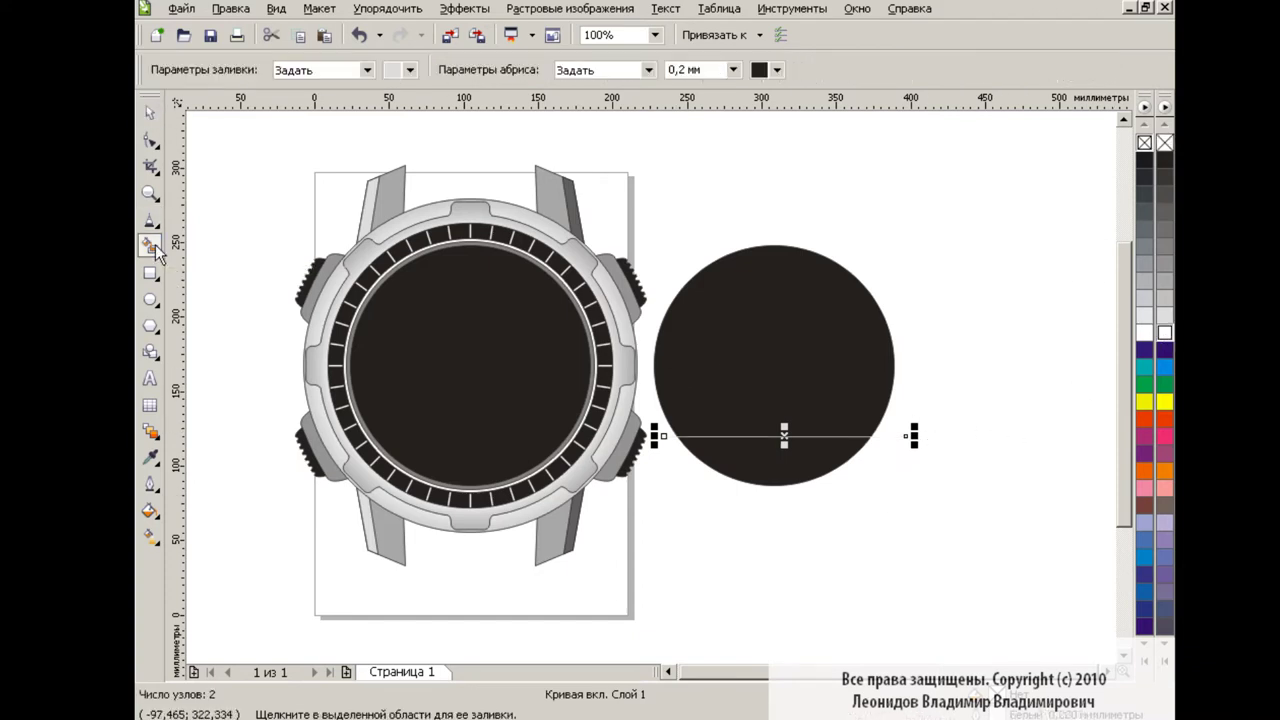
{"action": "left_click", "coordinate": [754, 448]}
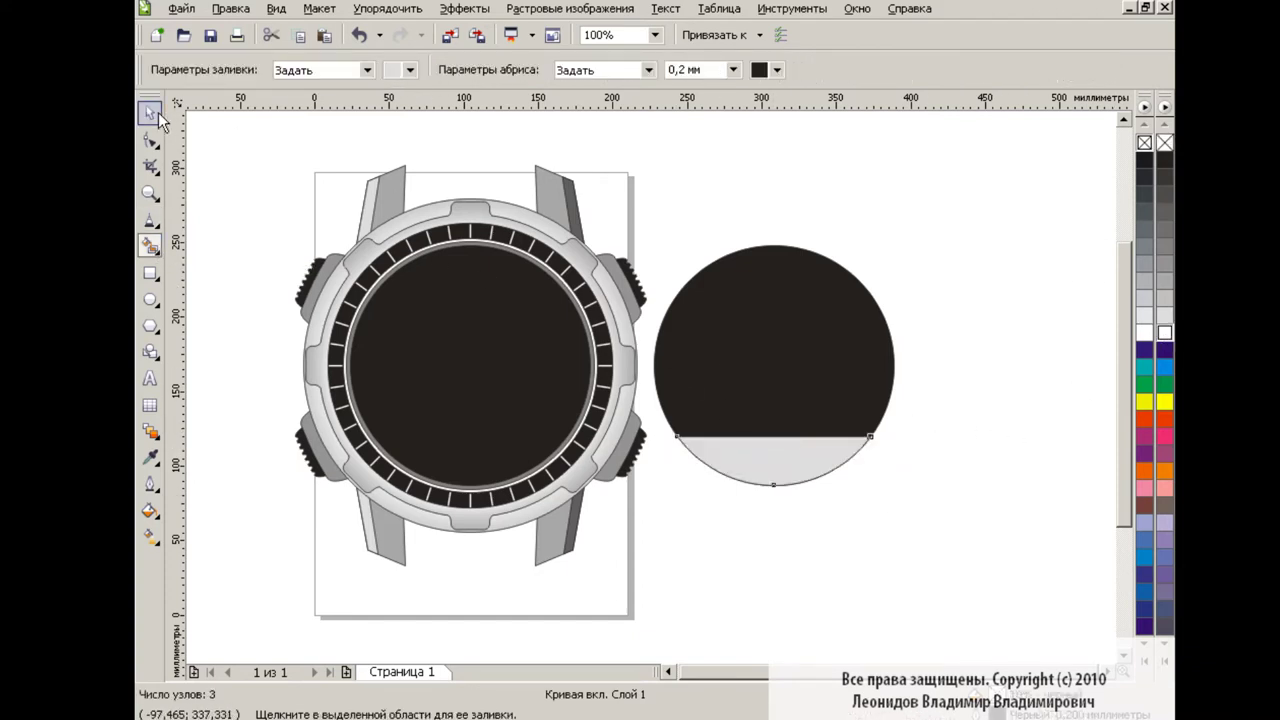
- Move the lower segment onto the dial, centre it and scale it to fit
{"action": "left_click", "coordinate": [150, 113]}
{"action": "left_click", "coordinate": [930, 449]}
{"action": "left_click_drag", "start_coordinate": [770, 462], "coordinate": [471, 441]}
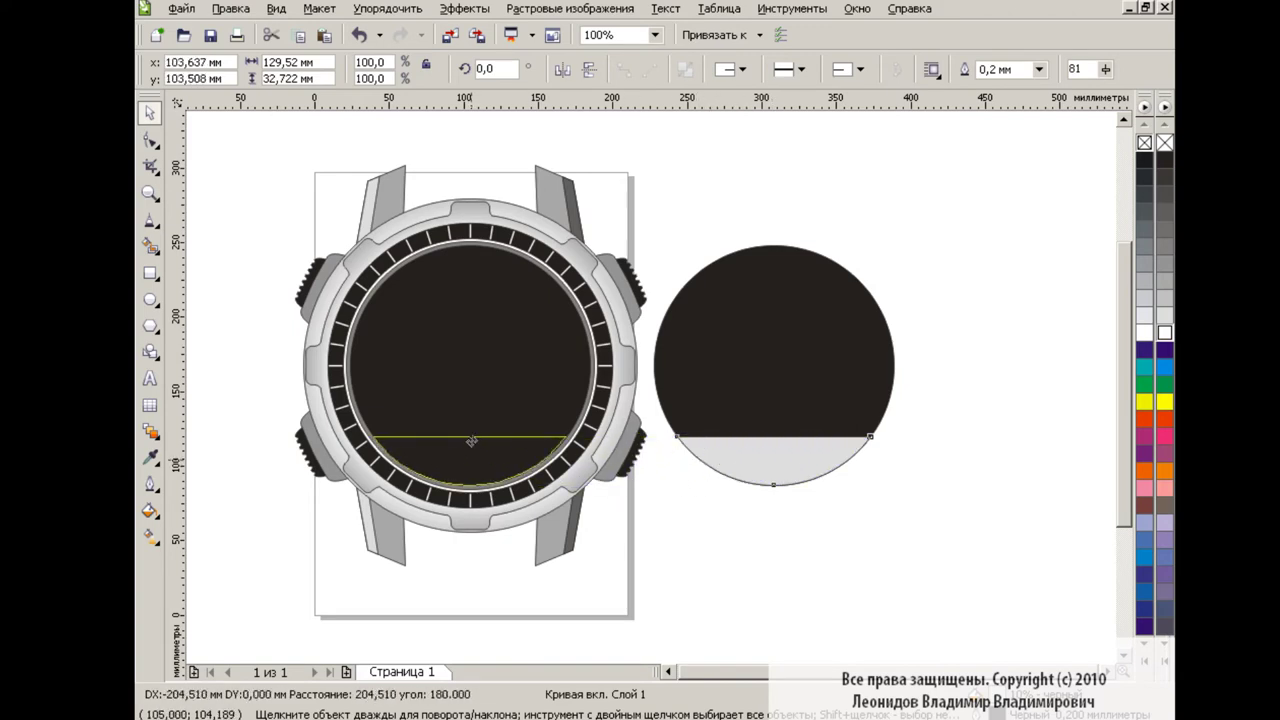
{"action": "left_click", "coordinate": [520, 286], "text": "shift"}
{"action": "left_click", "coordinate": [938, 69]}
{"action": "left_click", "coordinate": [802, 474]}
{"action": "left_click", "coordinate": [566, 482]}
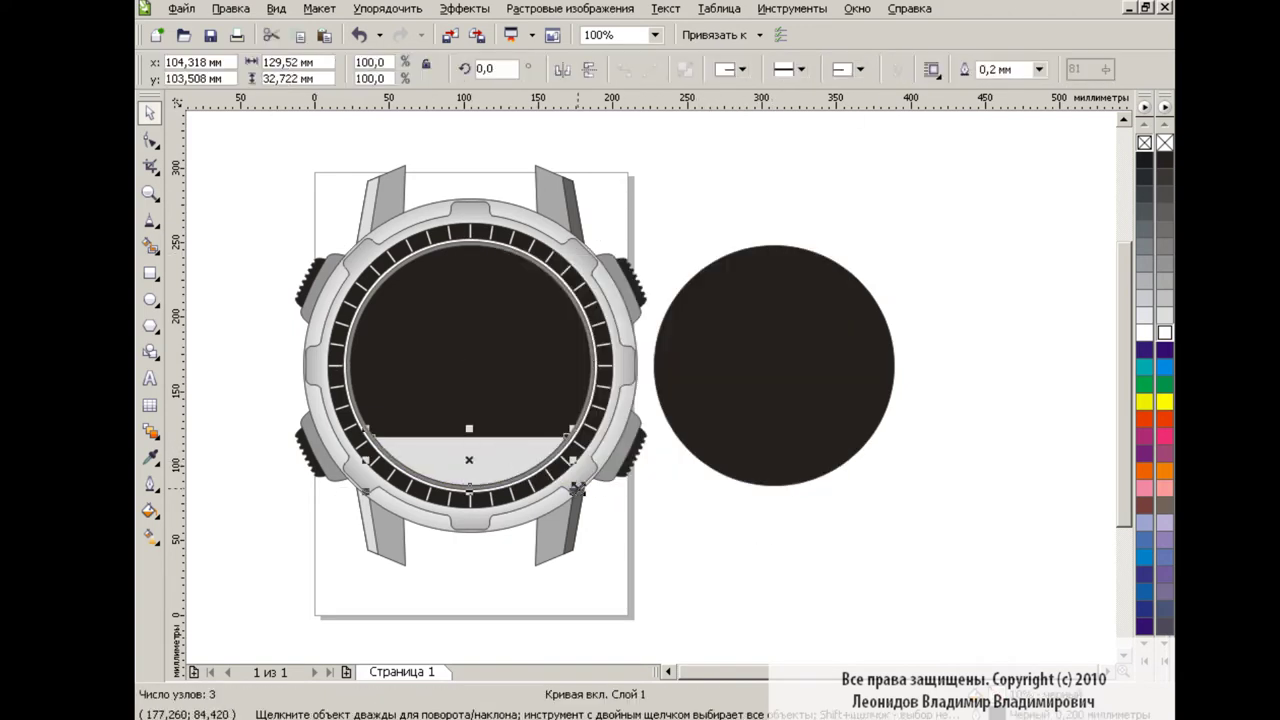
{"action": "left_click_drag", "start_coordinate": [574, 494], "coordinate": [578, 497]}
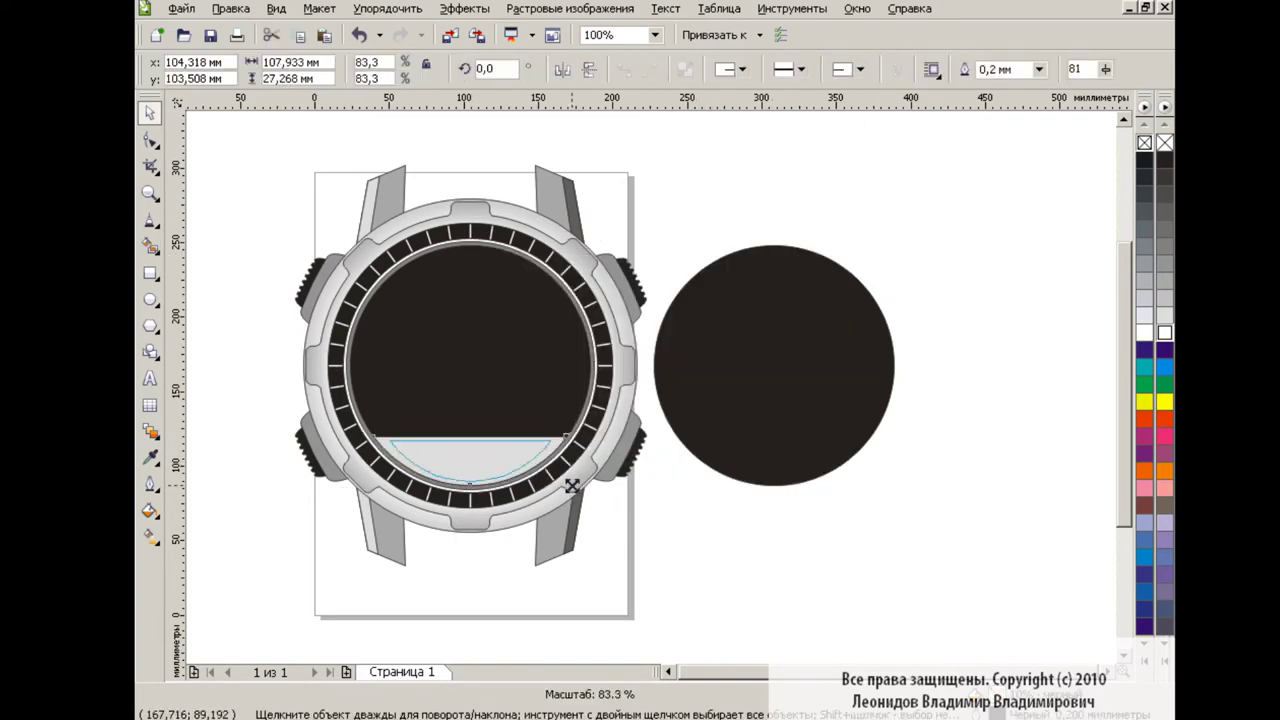
{"action": "left_click", "coordinate": [665, 483]}
{"action": "left_click", "coordinate": [503, 459]}
- Mirror a copy of the segment to the dial top, fill it blue and the bottom dark grey
{"action": "left_click", "coordinate": [588, 69]}
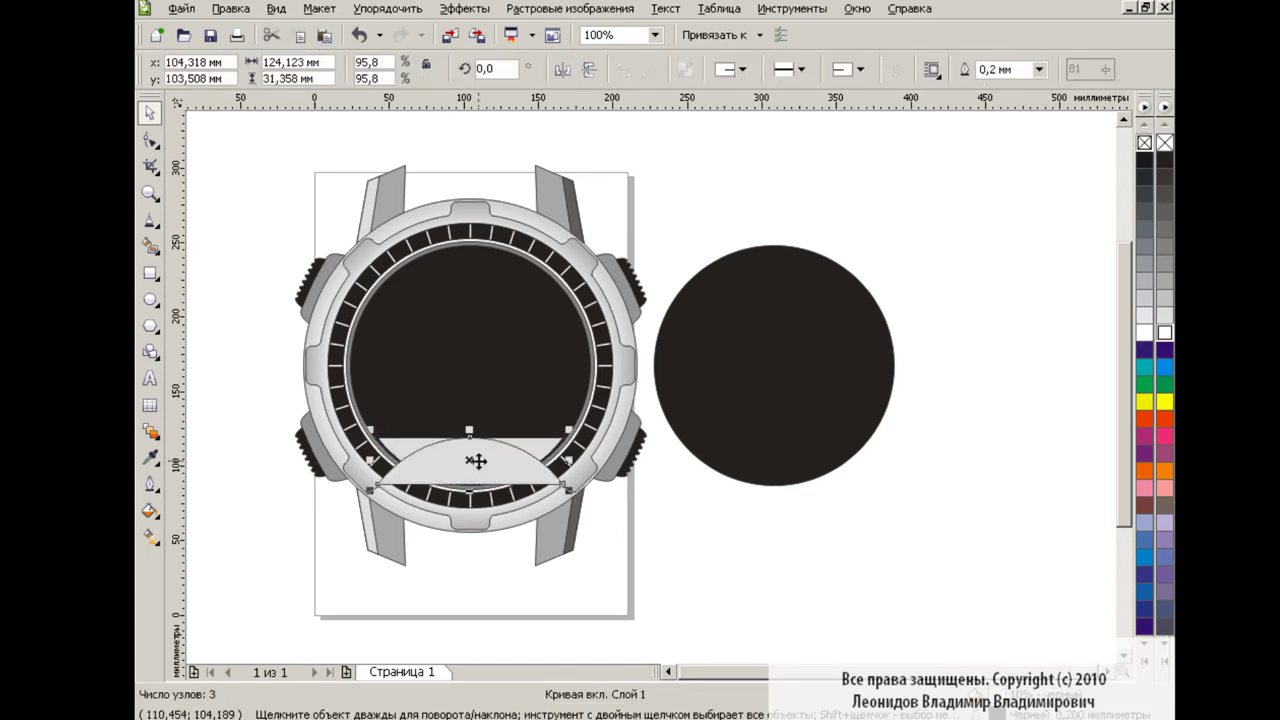
{"action": "left_click_drag", "start_coordinate": [469, 460], "coordinate": [476, 269]}
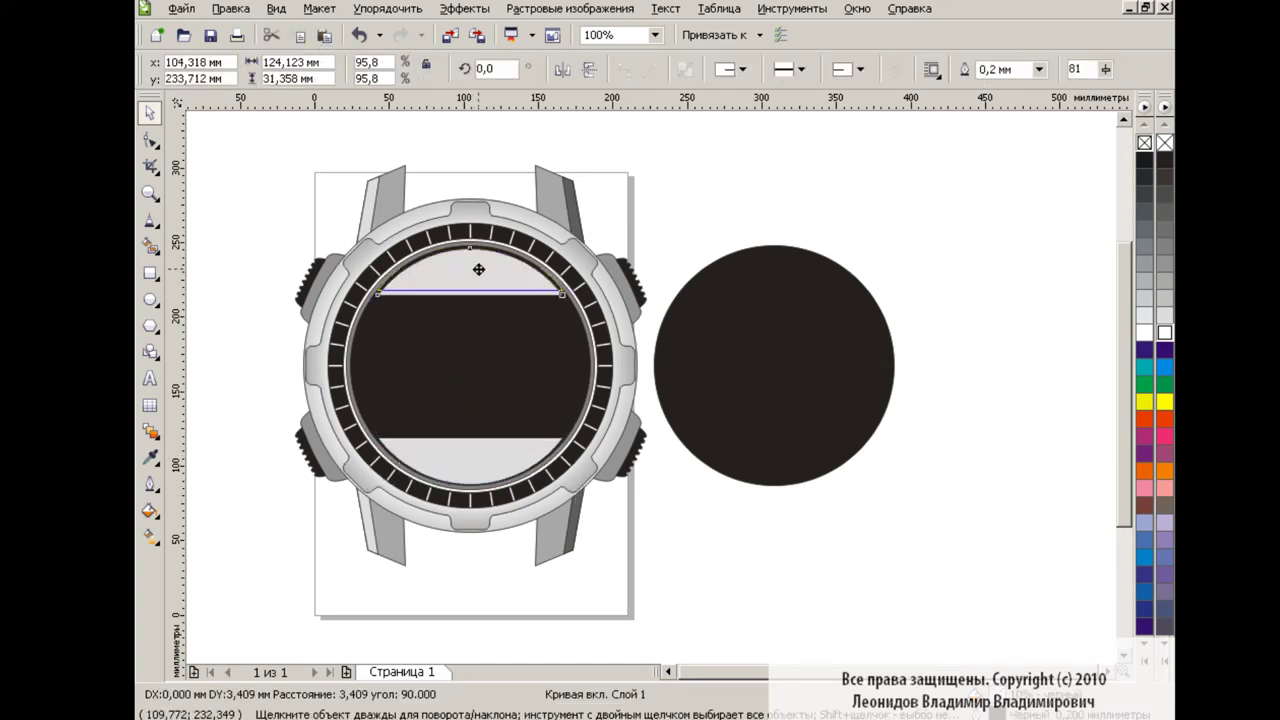
{"action": "left_click", "coordinate": [729, 228]}
{"action": "scroll", "coordinate": [731, 221], "scroll_direction": "left", "scroll_amount": 2}
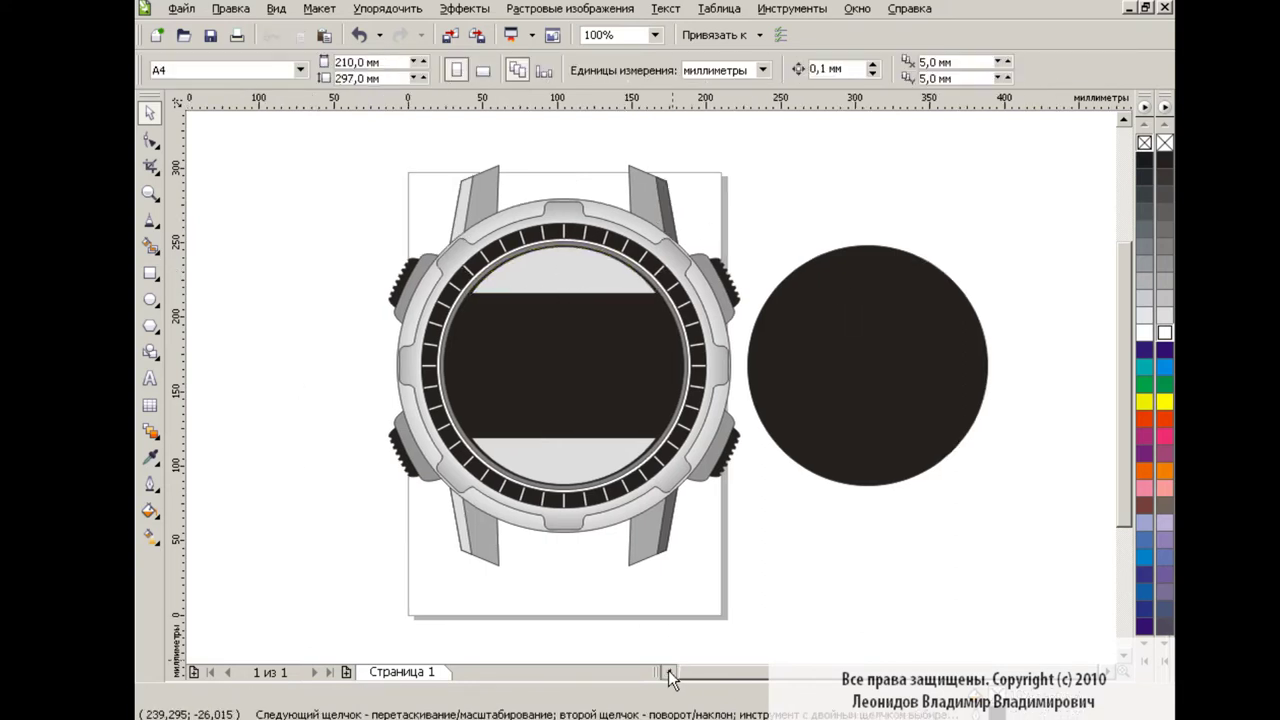
{"action": "scroll", "coordinate": [731, 221], "scroll_direction": "left", "scroll_amount": 1}
{"action": "key", "text": "Tab"}
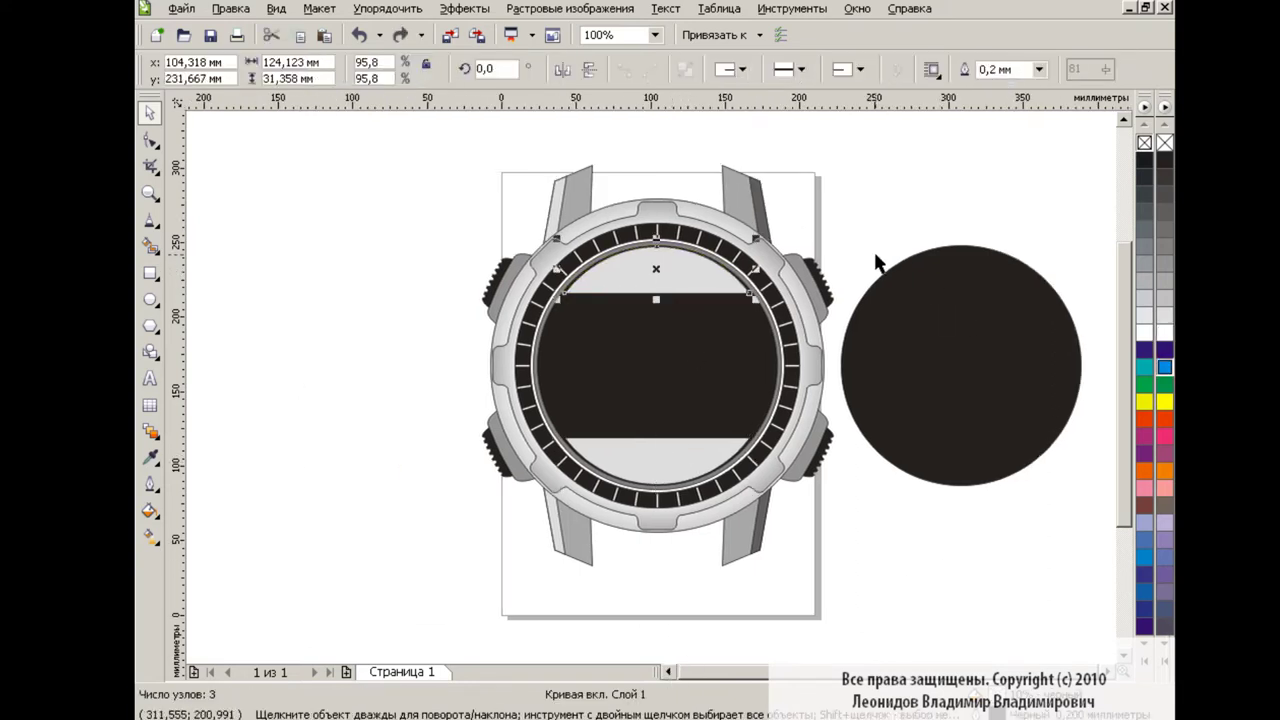
{"action": "left_click", "coordinate": [1164, 367]}
{"action": "left_click", "coordinate": [823, 523]}
{"action": "left_click", "coordinate": [686, 461]}
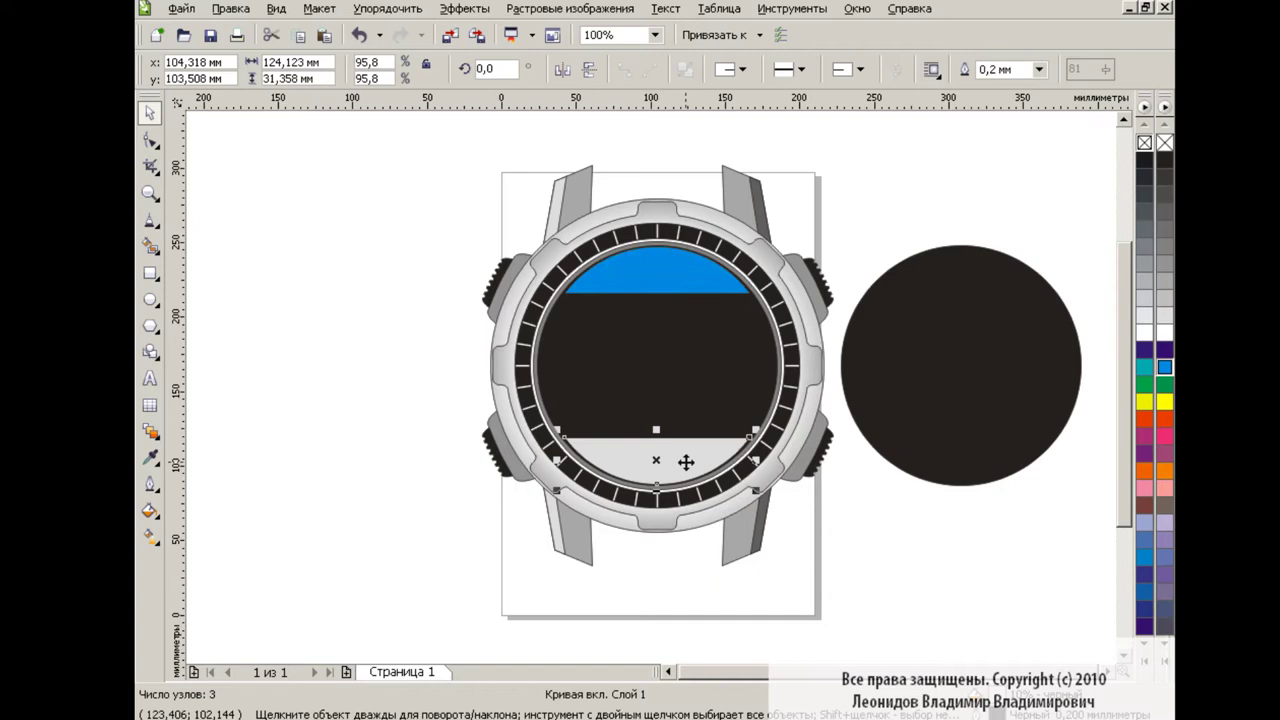
{"action": "left_click", "coordinate": [1164, 176]}
{"action": "left_click", "coordinate": [869, 243]}
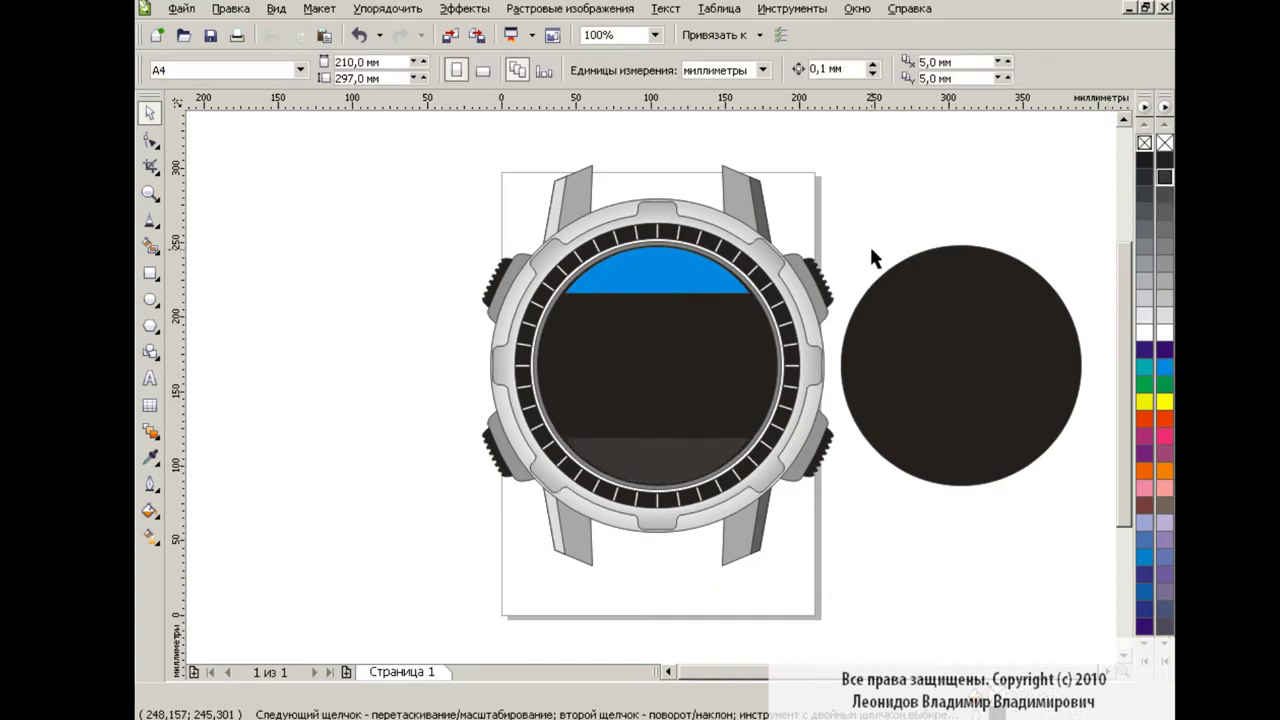
- Draw a rectangle on blank canvas, round its corners to 50 and convert it to curves
{"action": "left_click", "coordinate": [150, 272]}
{"action": "left_click_drag", "start_coordinate": [576, 308], "coordinate": [744, 426]}
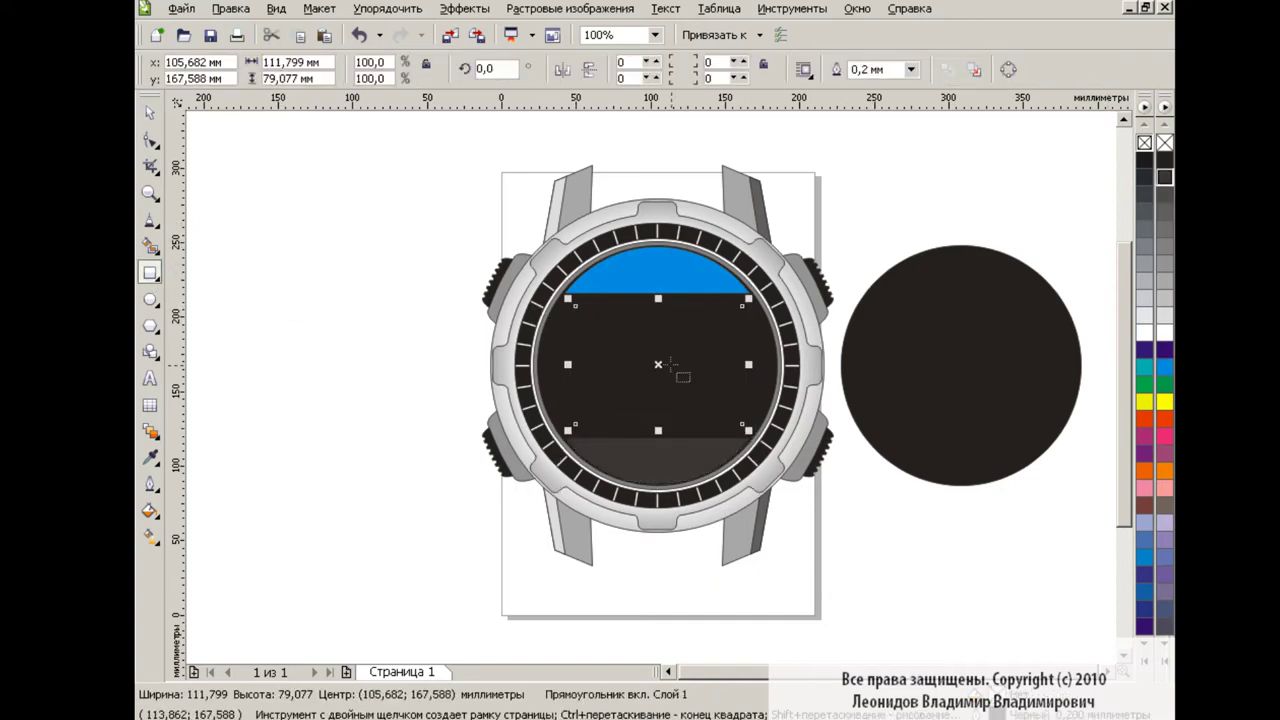
{"action": "left_click_drag", "start_coordinate": [662, 367], "coordinate": [367, 357]}
{"action": "left_click", "coordinate": [150, 112]}
{"action": "type", "text": "50"}
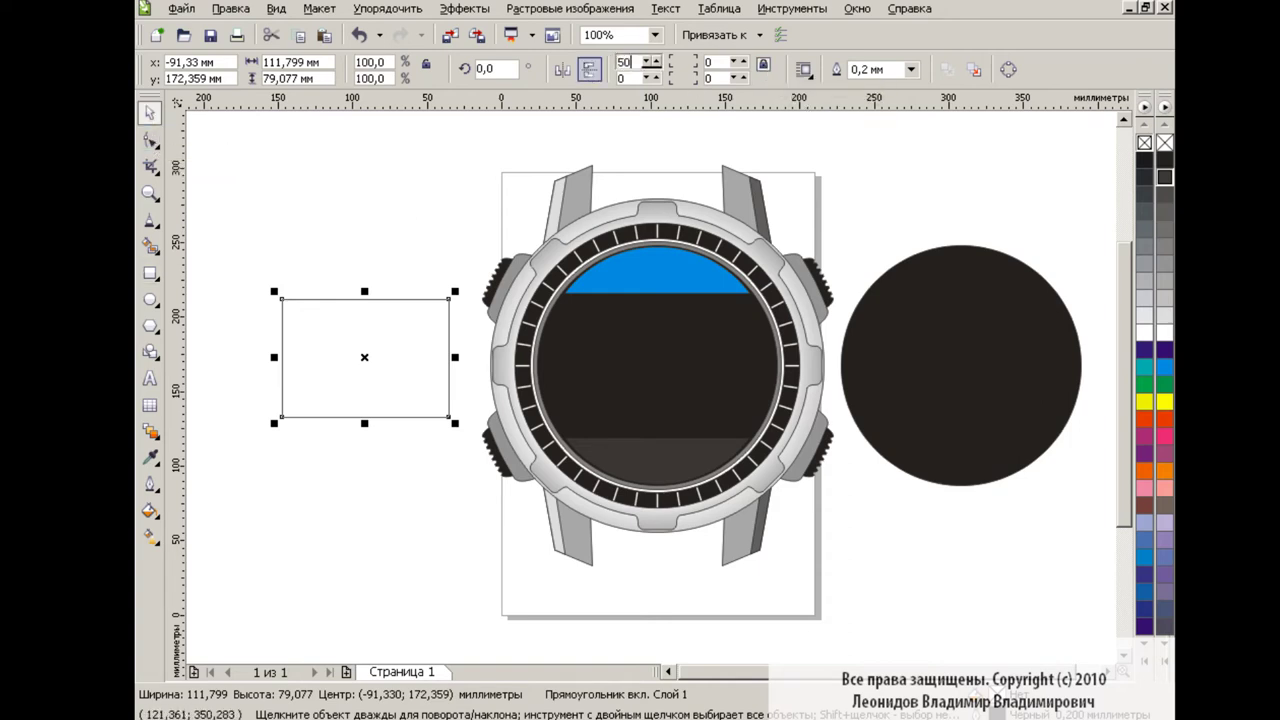
{"action": "key", "text": "Return"}
{"action": "left_click", "coordinate": [1010, 69]}
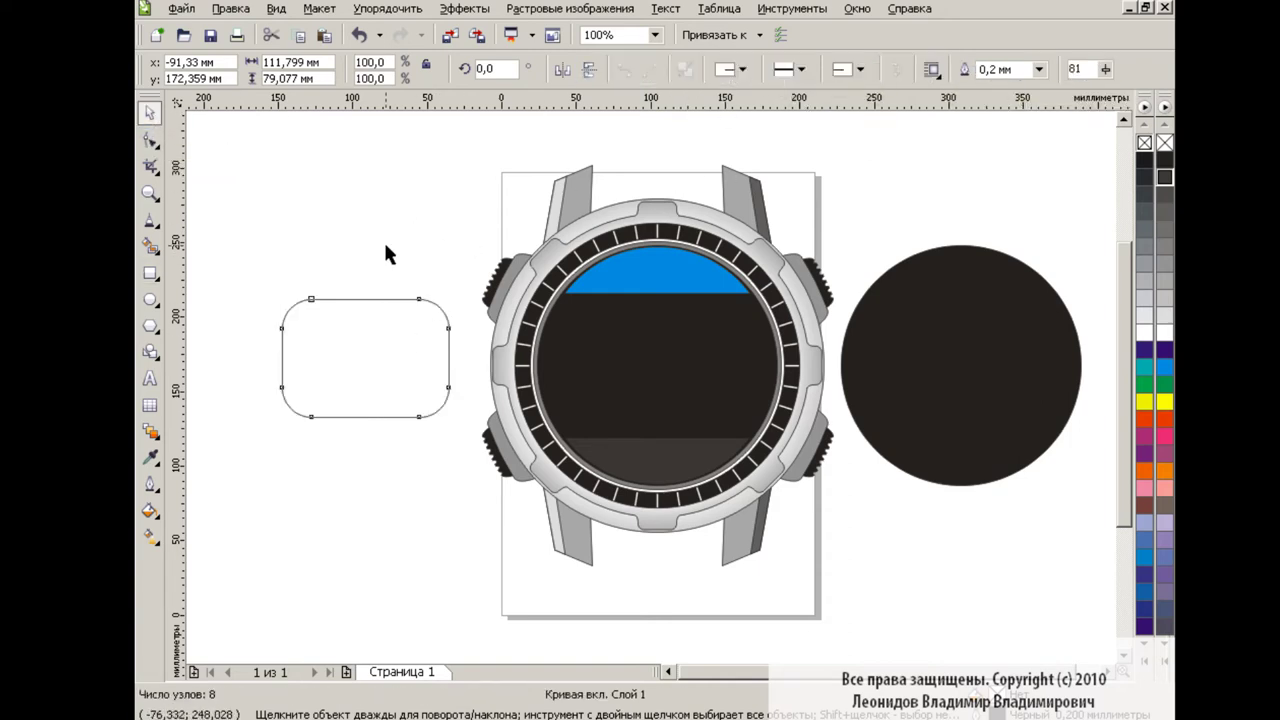
{"action": "key", "text": "F10"}
- Turn the rounded corners into straight chamfers and fit the octagon over the screen area
{"action": "left_click", "coordinate": [298, 300]}
{"action": "left_click_drag", "start_coordinate": [471, 443], "coordinate": [249, 277]}
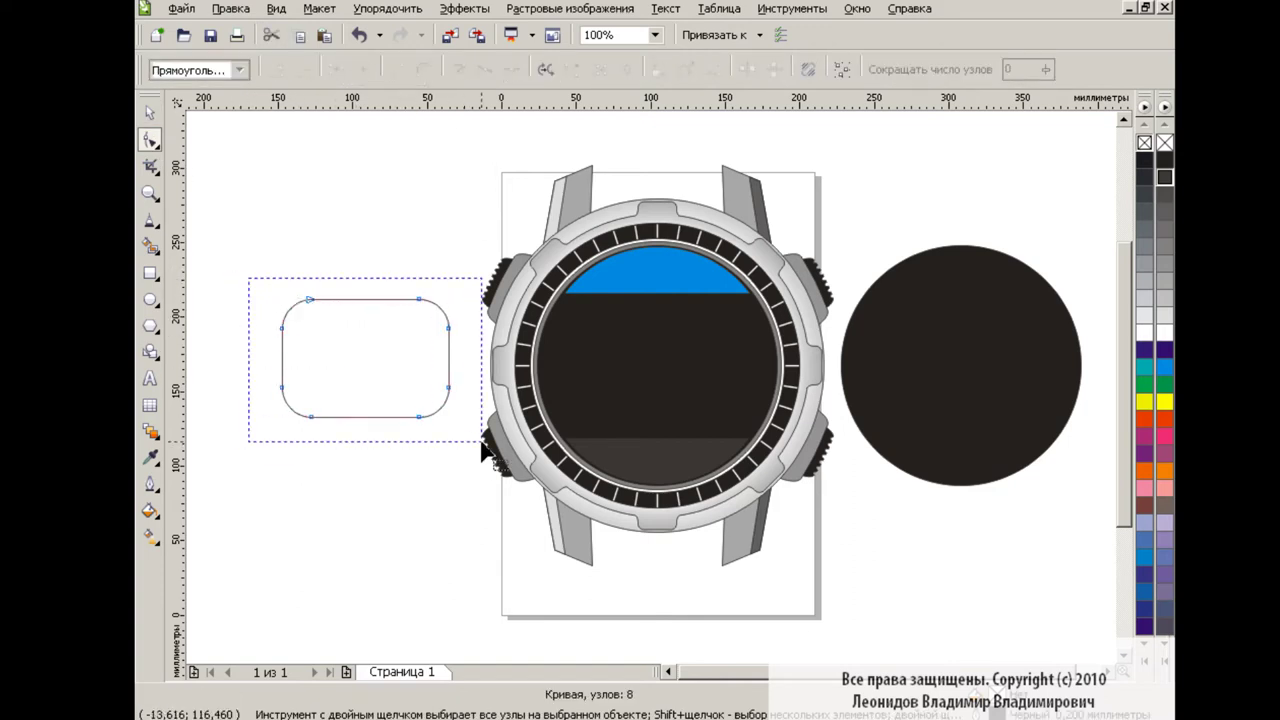
{"action": "left_click", "coordinate": [398, 69]}
{"action": "left_click", "coordinate": [195, 162]}
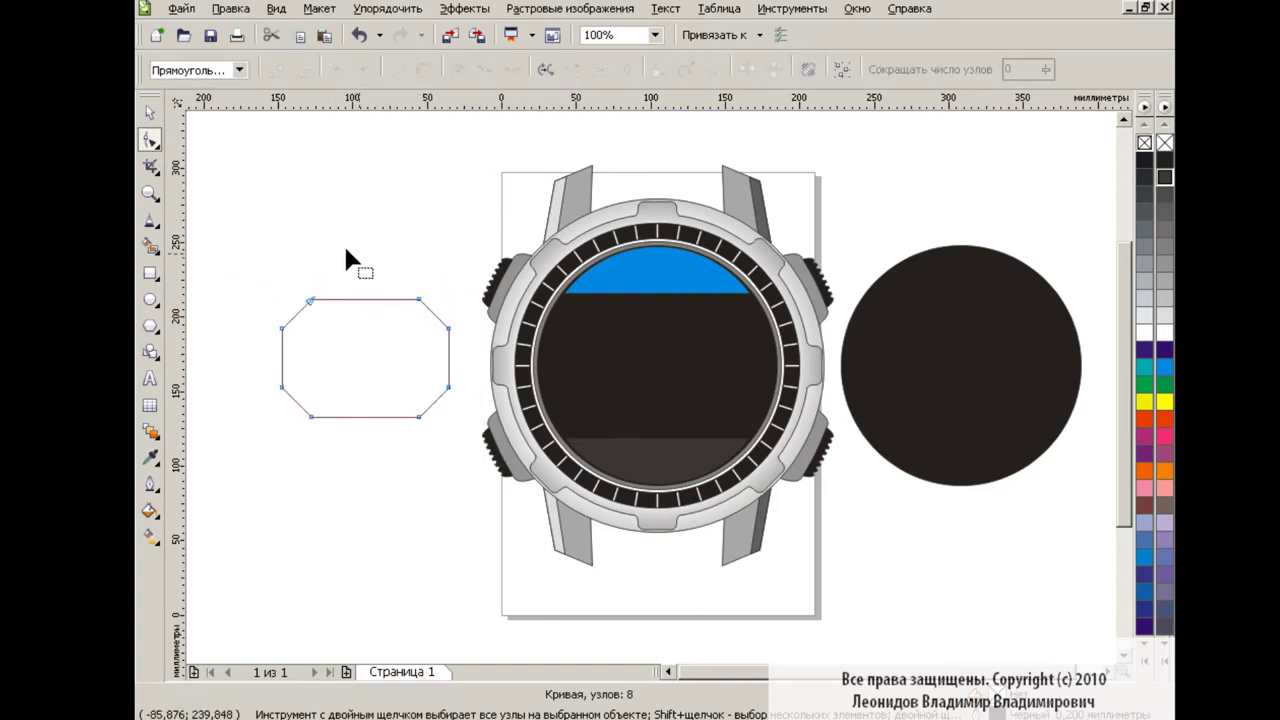
{"action": "key", "text": "space"}
{"action": "left_click_drag", "start_coordinate": [427, 366], "coordinate": [718, 375]}
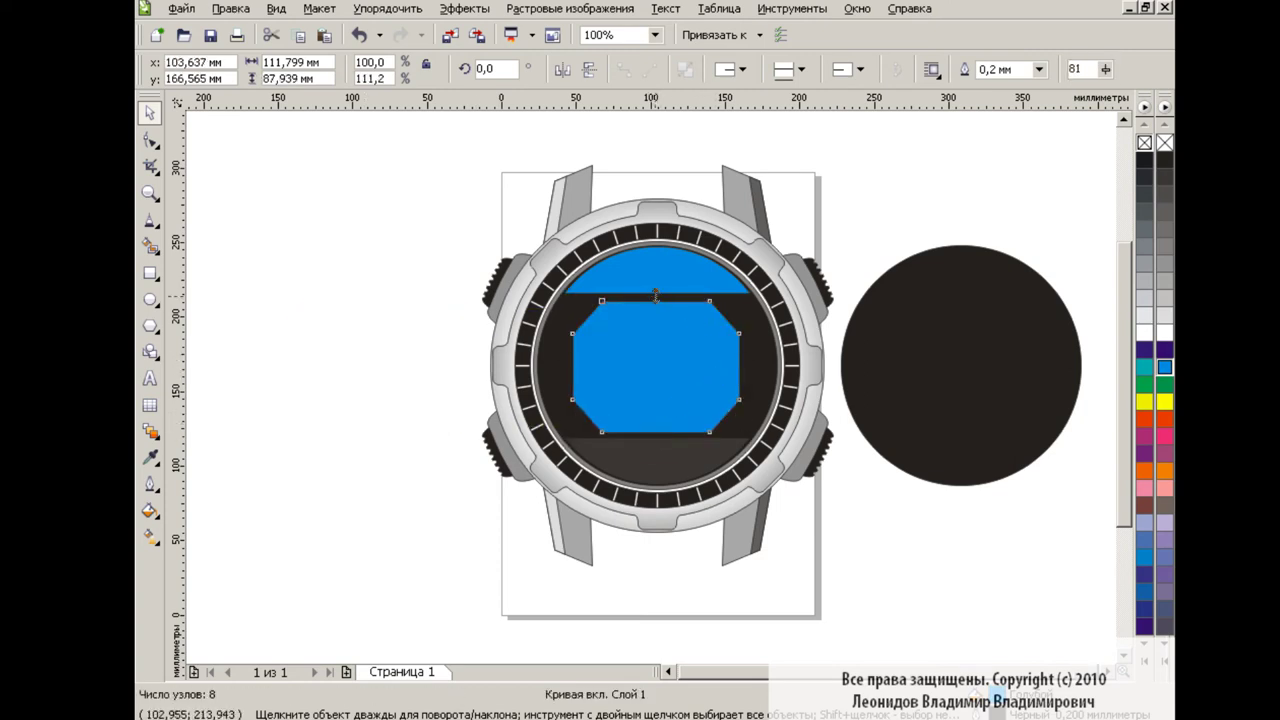
{"action": "left_click_drag", "start_coordinate": [655, 295], "coordinate": [655, 293]}
{"action": "left_click_drag", "start_coordinate": [752, 370], "coordinate": [774, 370]}
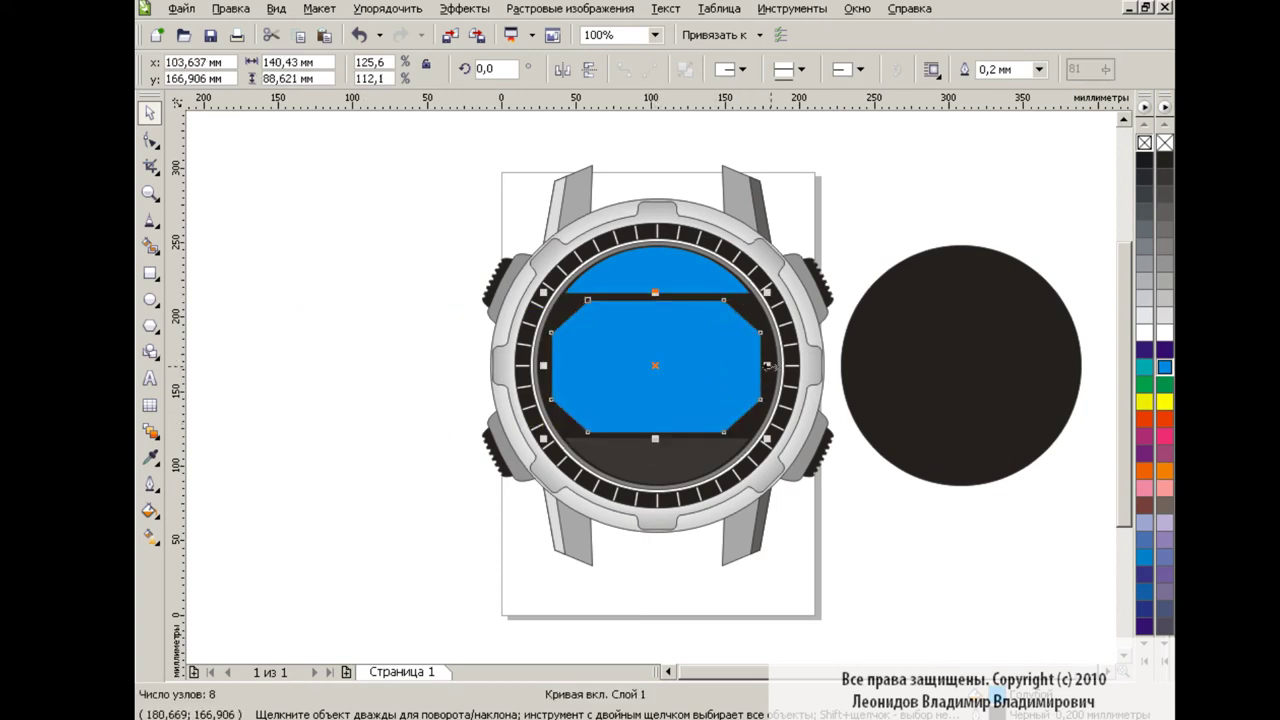
- Reshape the octagon by moving its top, bottom and side nodes outward and up
{"action": "left_click", "coordinate": [150, 140]}
{"action": "left_click", "coordinate": [724, 300]}
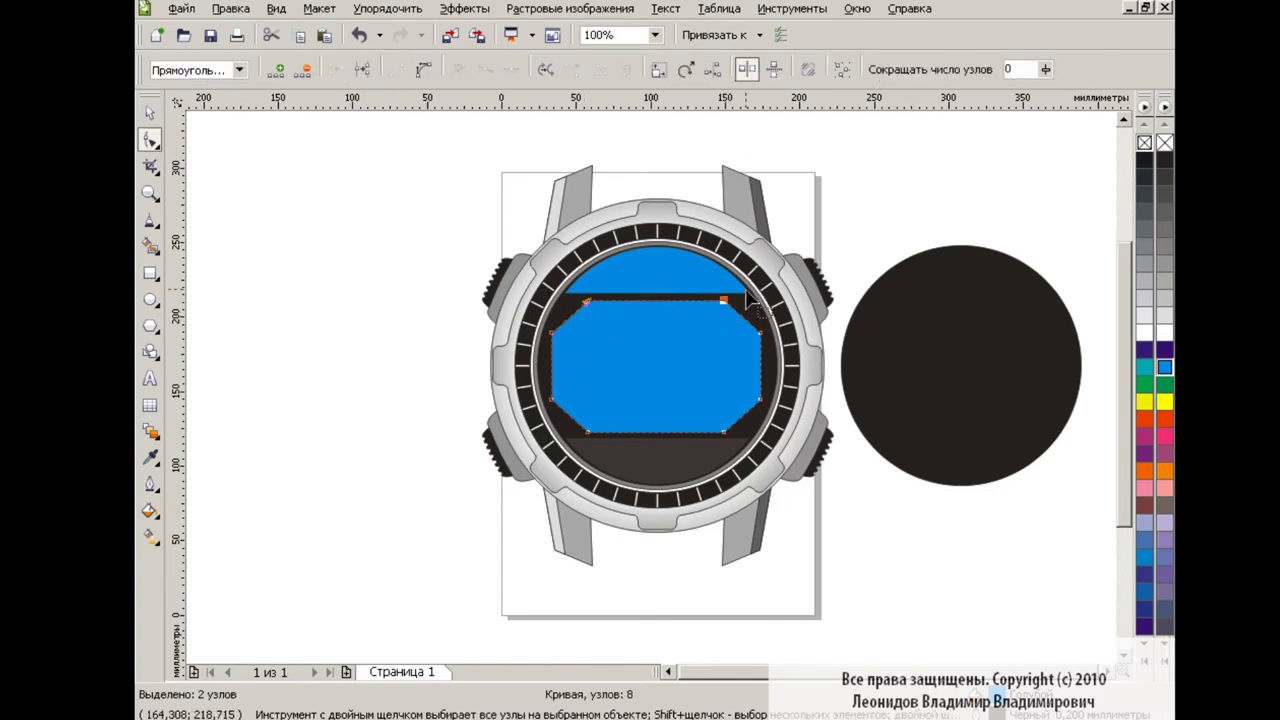
{"action": "left_click_drag", "start_coordinate": [724, 300], "coordinate": [745, 310]}
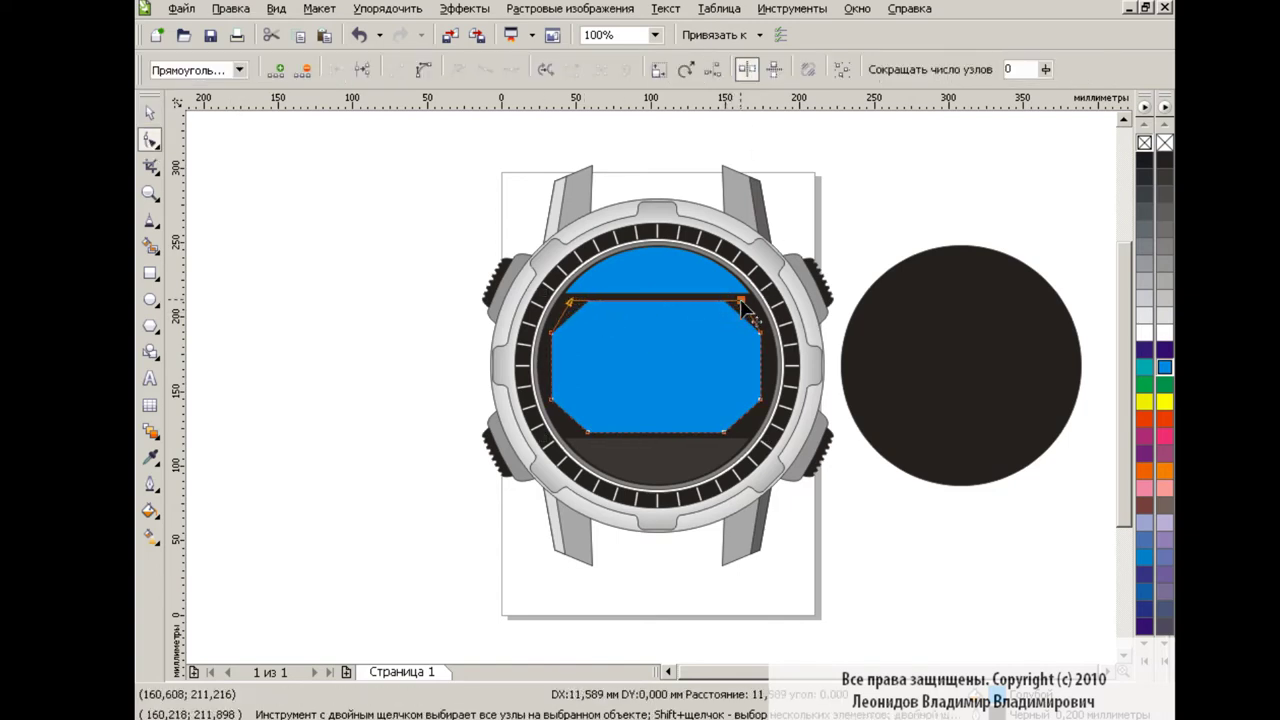
{"action": "left_click", "coordinate": [587, 432]}
{"action": "left_click", "coordinate": [723, 432], "text": "shift"}
{"action": "left_click_drag", "start_coordinate": [730, 440], "coordinate": [752, 440]}
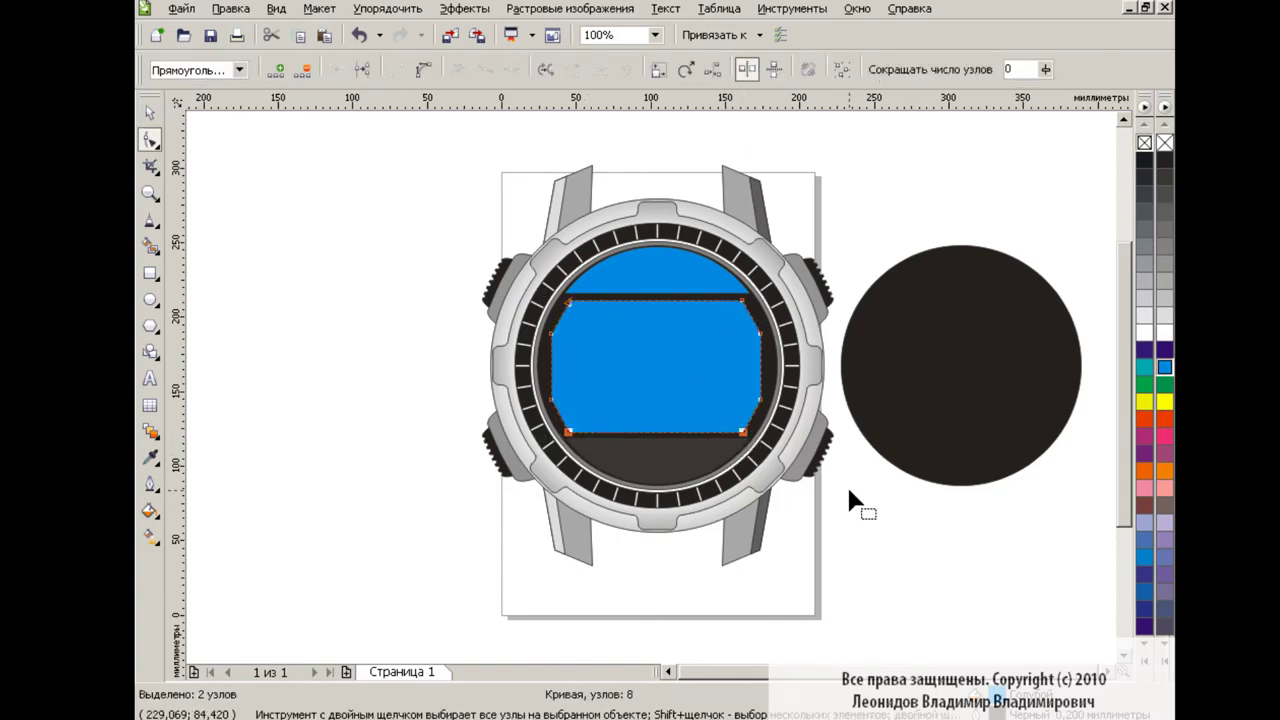
{"action": "left_click", "coordinate": [760, 401]}
{"action": "left_click", "coordinate": [759, 333], "text": "shift"}
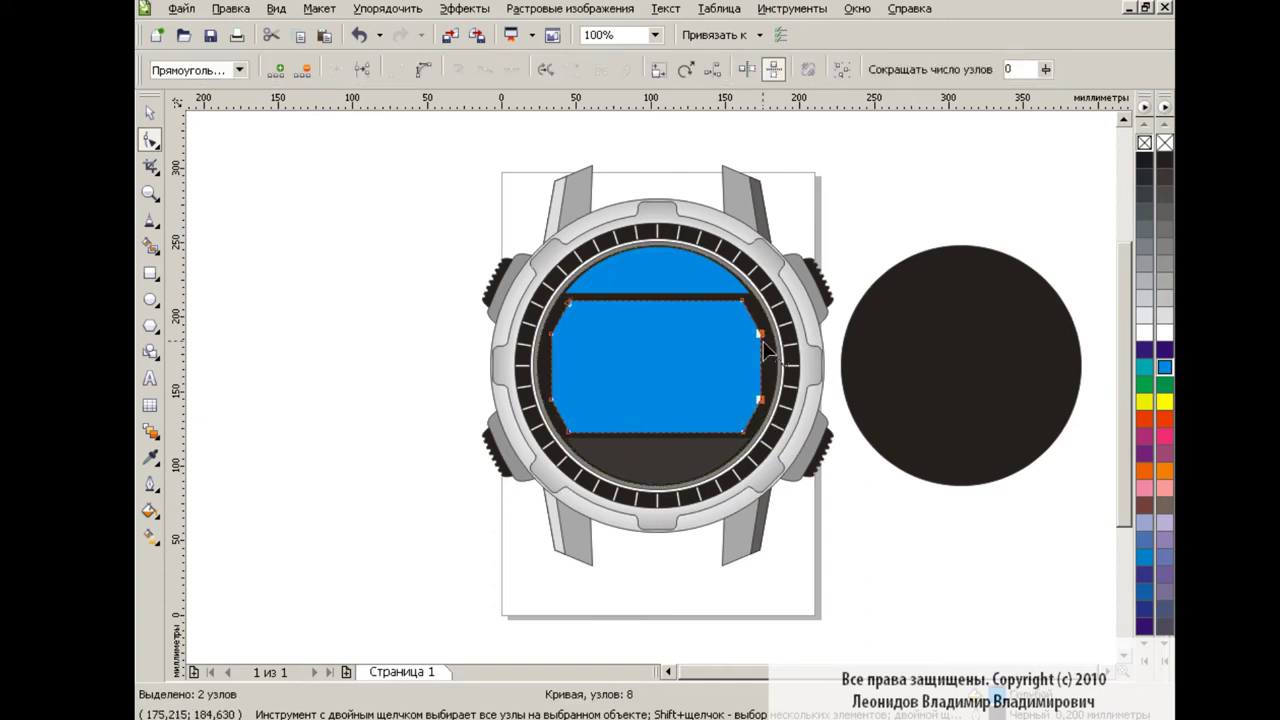
{"action": "left_click_drag", "start_coordinate": [762, 342], "coordinate": [760, 321]}
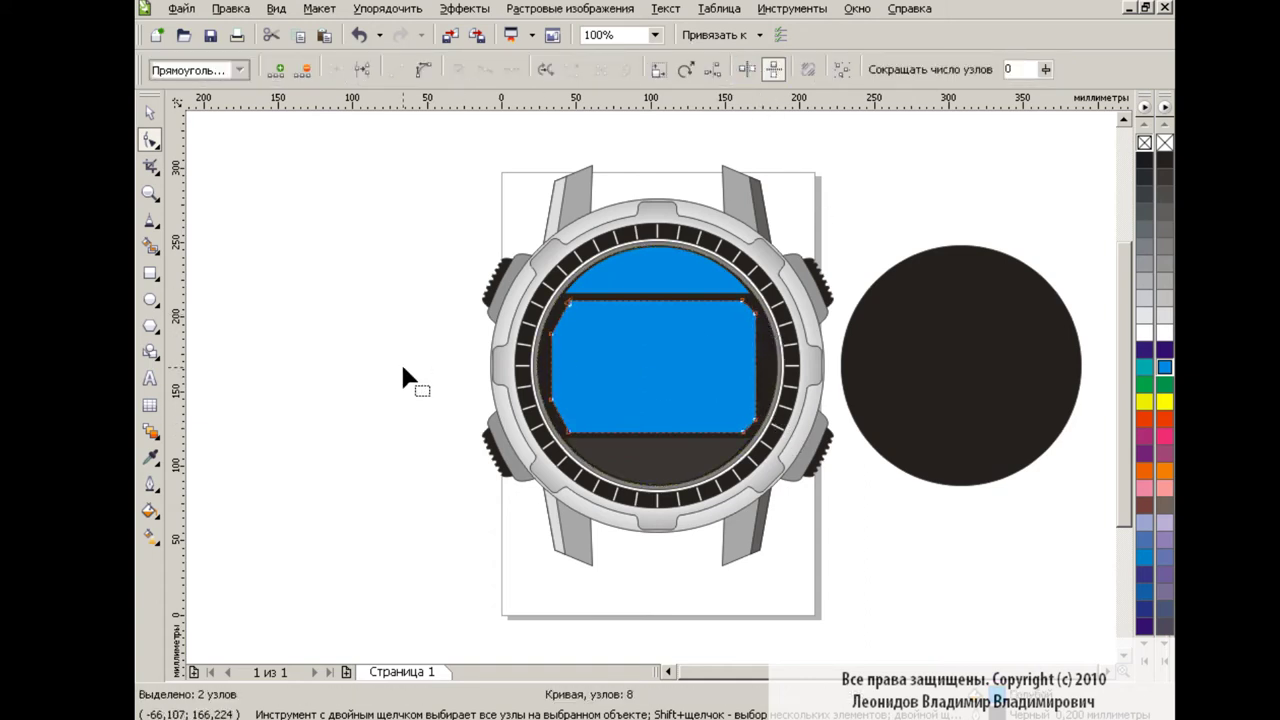
{"action": "left_click", "coordinate": [550, 333]}
{"action": "left_click", "coordinate": [550, 400], "text": "shift"}
{"action": "left_click_drag", "start_coordinate": [551, 335], "coordinate": [558, 315]}
{"action": "key", "text": "space"}
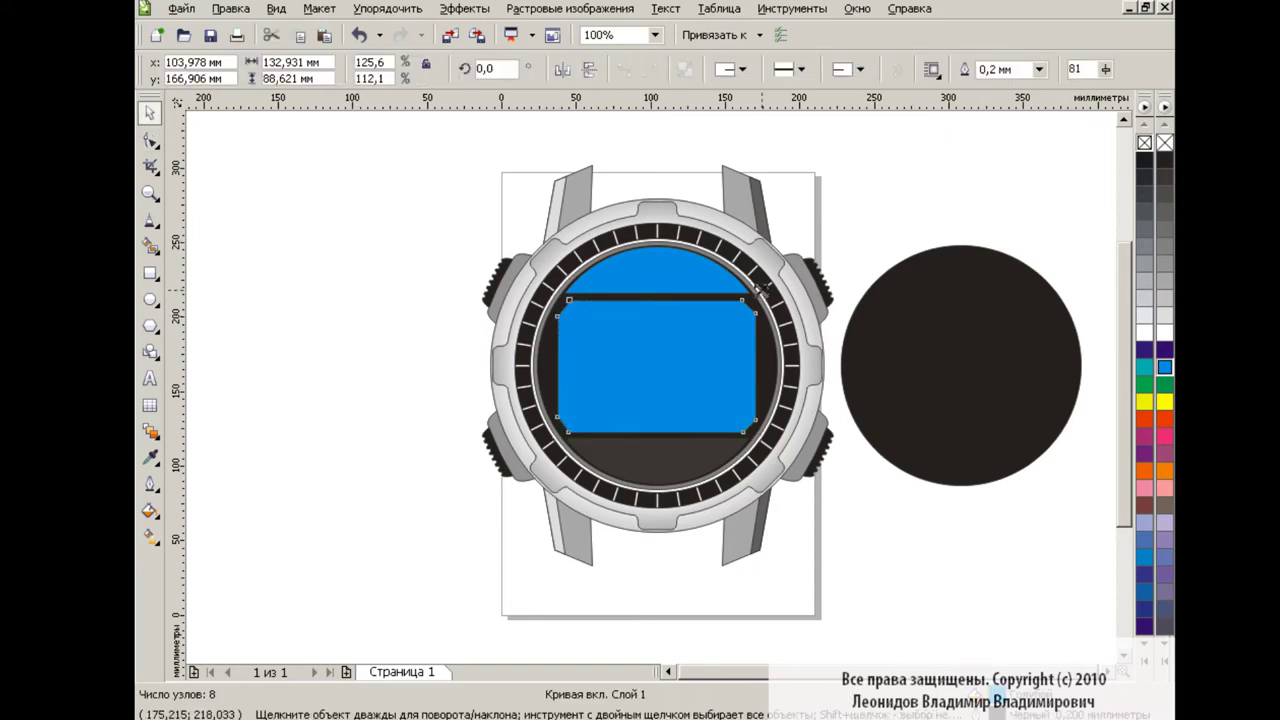
- Centre the screen shape on the watch dial
{"action": "left_click", "coordinate": [659, 366], "text": "shift"}
{"action": "key", "text": "ctrl+shift+a"}
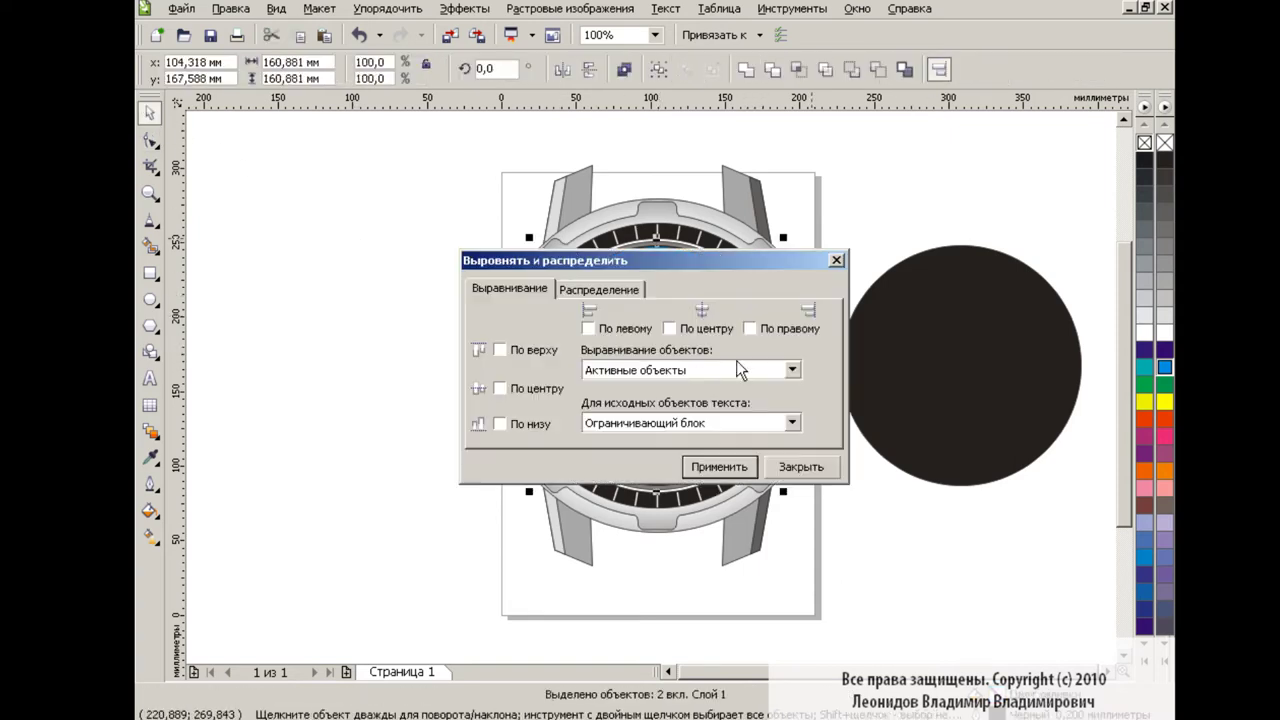
{"action": "left_click", "coordinate": [801, 466]}
{"action": "left_click", "coordinate": [865, 502]}
- Give the screen a radial fountain fill ending in light blue
{"action": "left_click", "coordinate": [650, 382]}
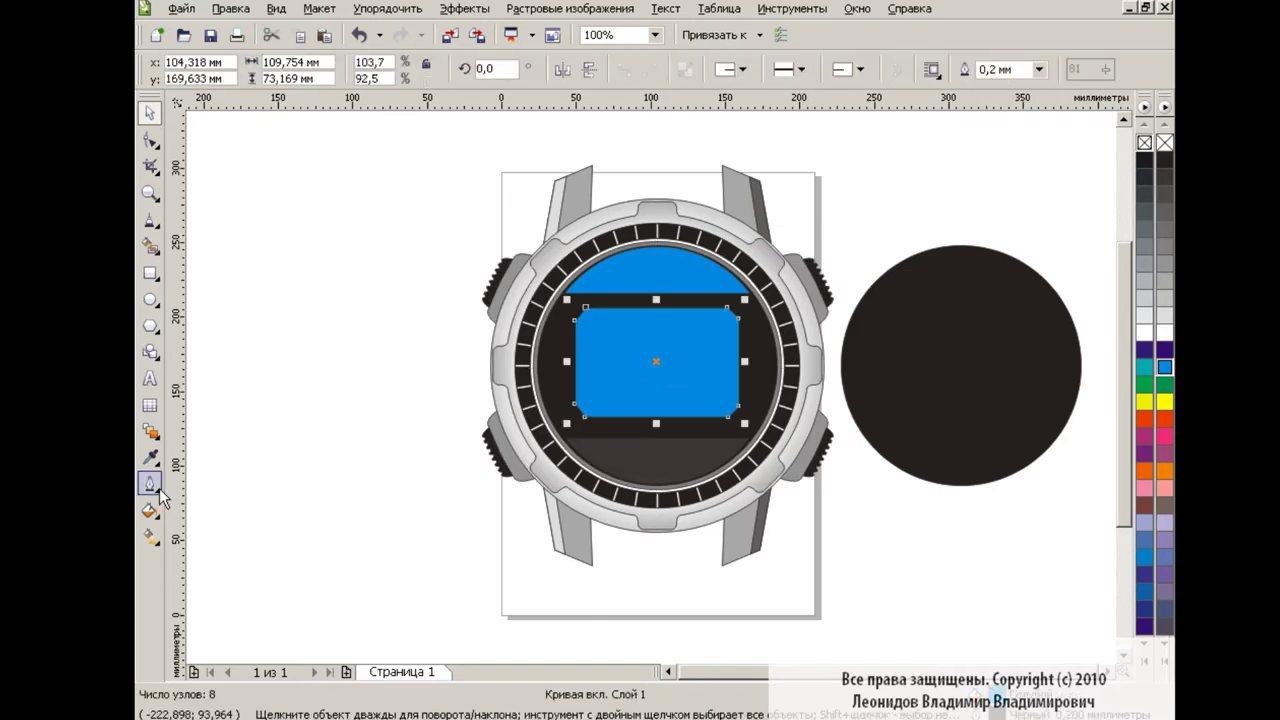
{"action": "left_click", "coordinate": [150, 510]}
{"action": "left_click", "coordinate": [207, 510]}
{"action": "left_click", "coordinate": [565, 200]}
{"action": "left_click", "coordinate": [530, 222]}
{"action": "left_click", "coordinate": [544, 400]}
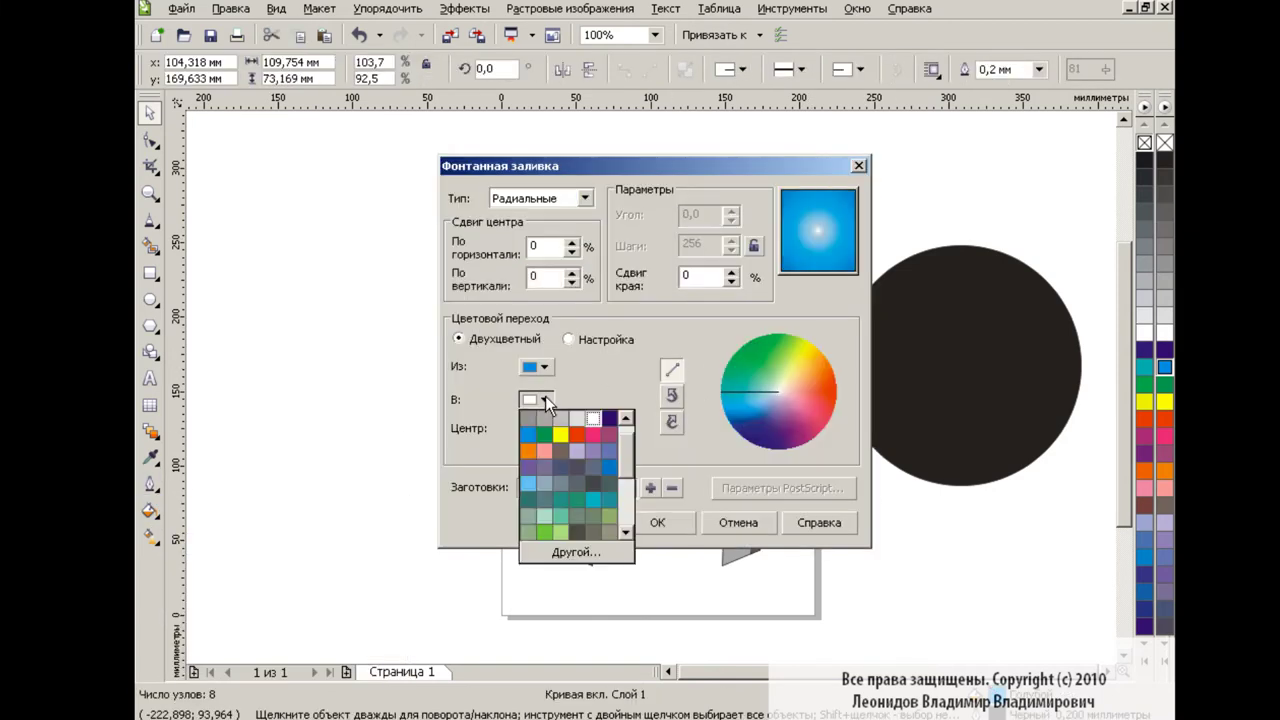
{"action": "left_click", "coordinate": [528, 484]}
{"action": "left_click", "coordinate": [657, 522]}
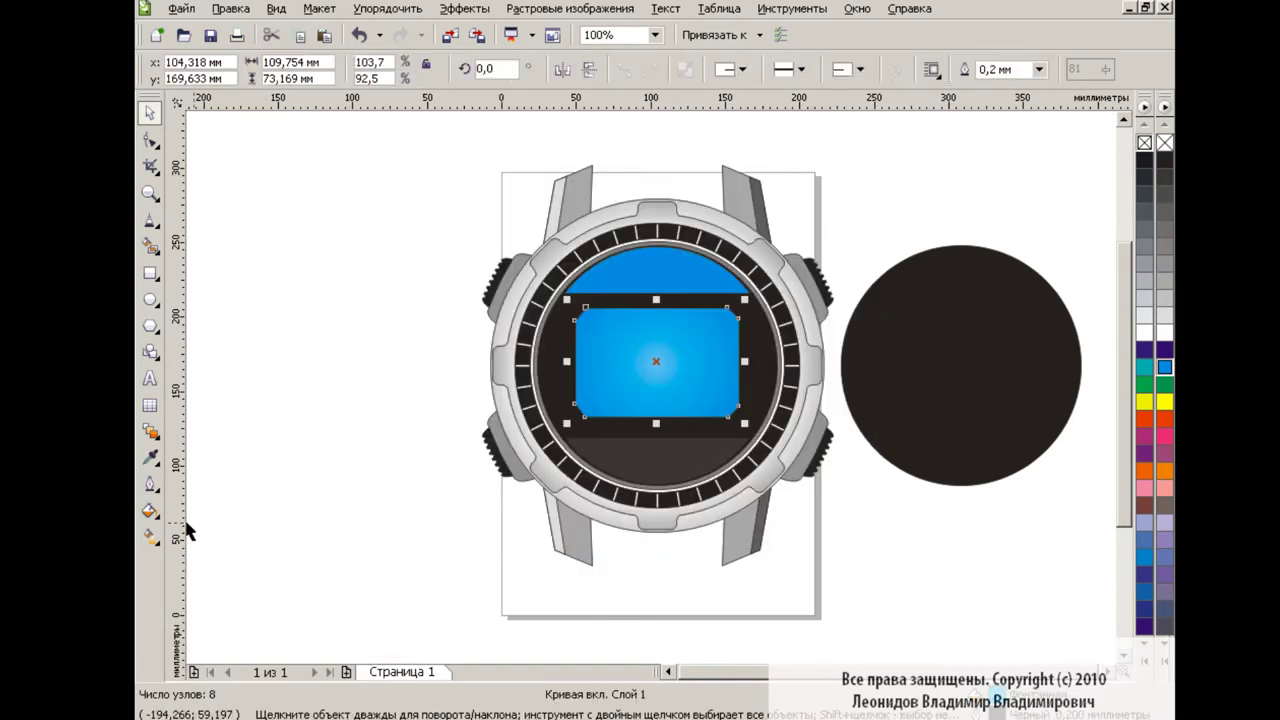
{"action": "left_click", "coordinate": [150, 510]}
{"action": "left_click", "coordinate": [207, 510]}
{"action": "left_click", "coordinate": [657, 522]}
{"action": "left_click", "coordinate": [424, 378]}
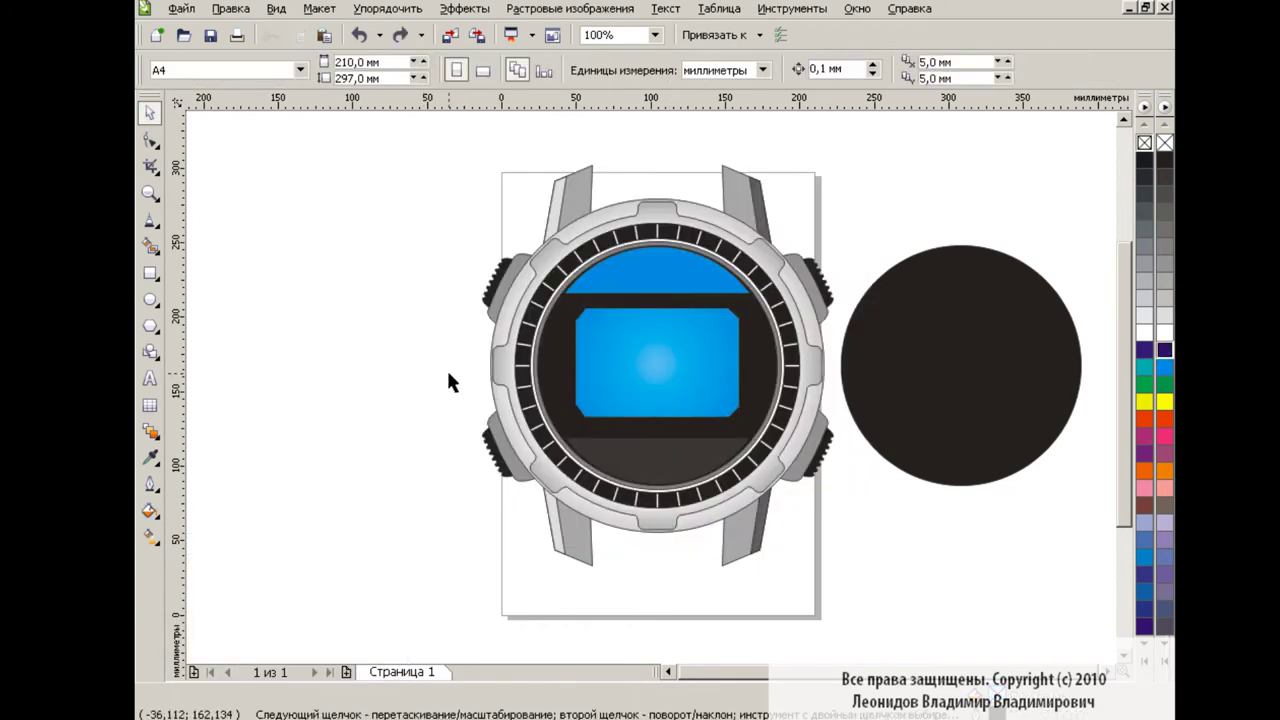
- Draw a small circle and give it a radial fountain fill
{"action": "left_click", "coordinate": [150, 299]}
{"action": "left_click_drag", "start_coordinate": [408, 384], "coordinate": [441, 413]}
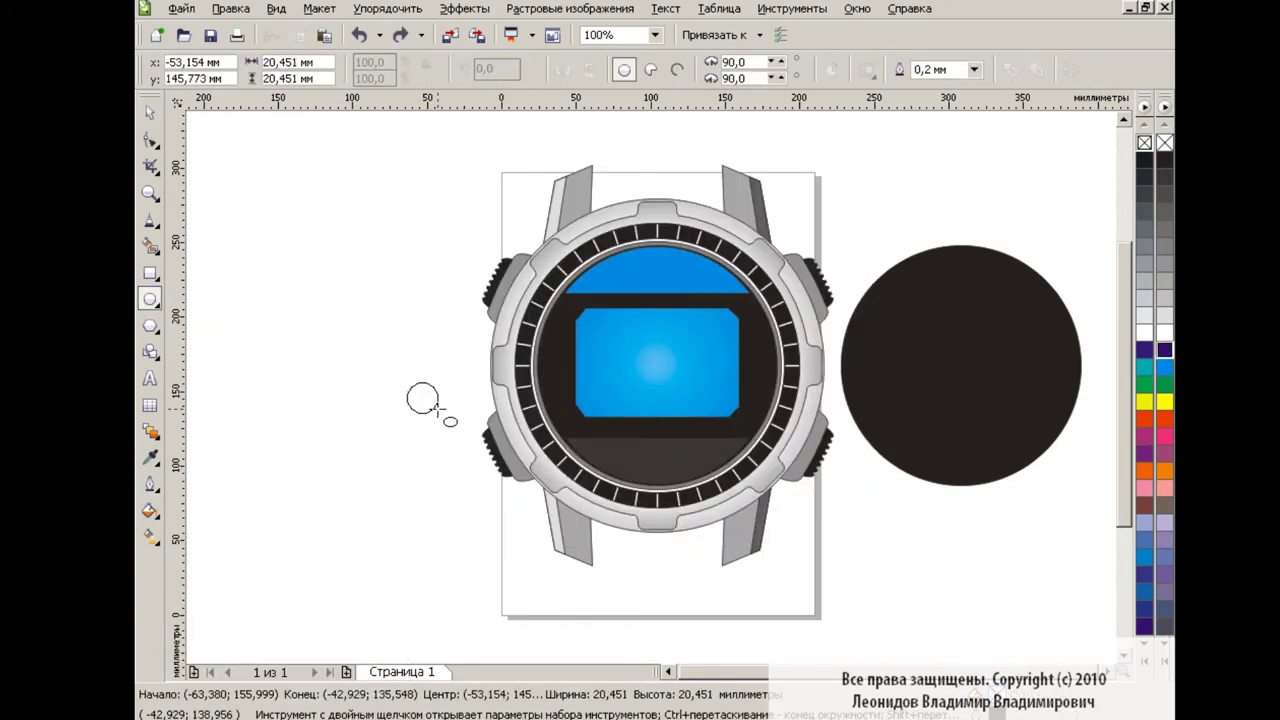
{"action": "left_click", "coordinate": [150, 510]}
{"action": "left_click", "coordinate": [215, 518]}
{"action": "left_click", "coordinate": [584, 198]}
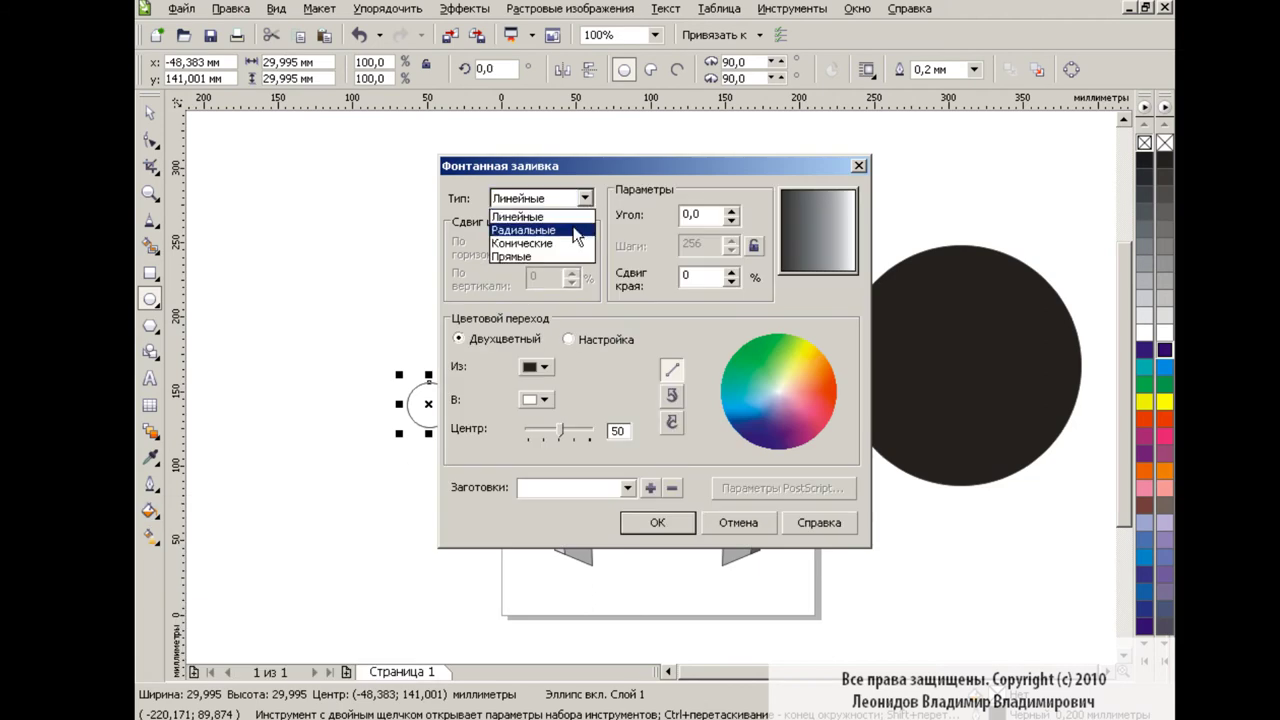
{"action": "left_click", "coordinate": [520, 229]}
{"action": "left_click", "coordinate": [657, 522]}
- Scale the shaded sphere onto the lower dial panel, centred horizontally on the watch
{"action": "key", "text": "space"}
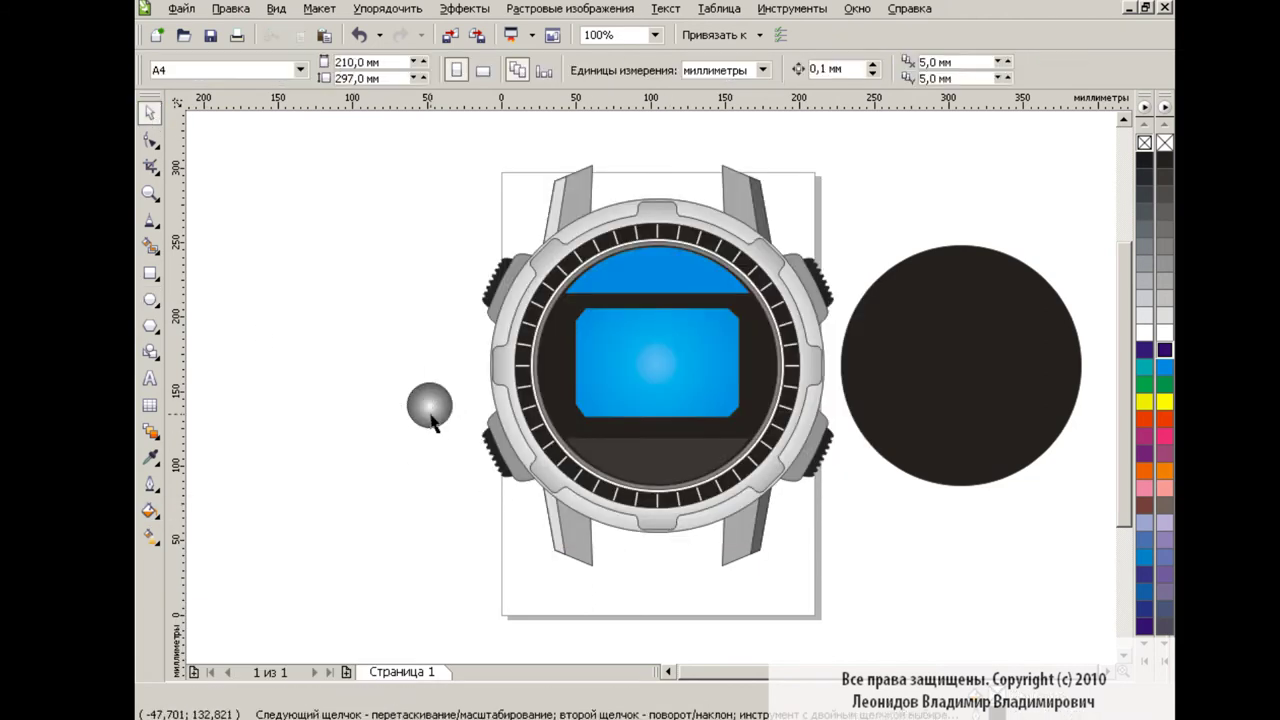
{"action": "left_click_drag", "start_coordinate": [457, 433], "coordinate": [656, 461]}
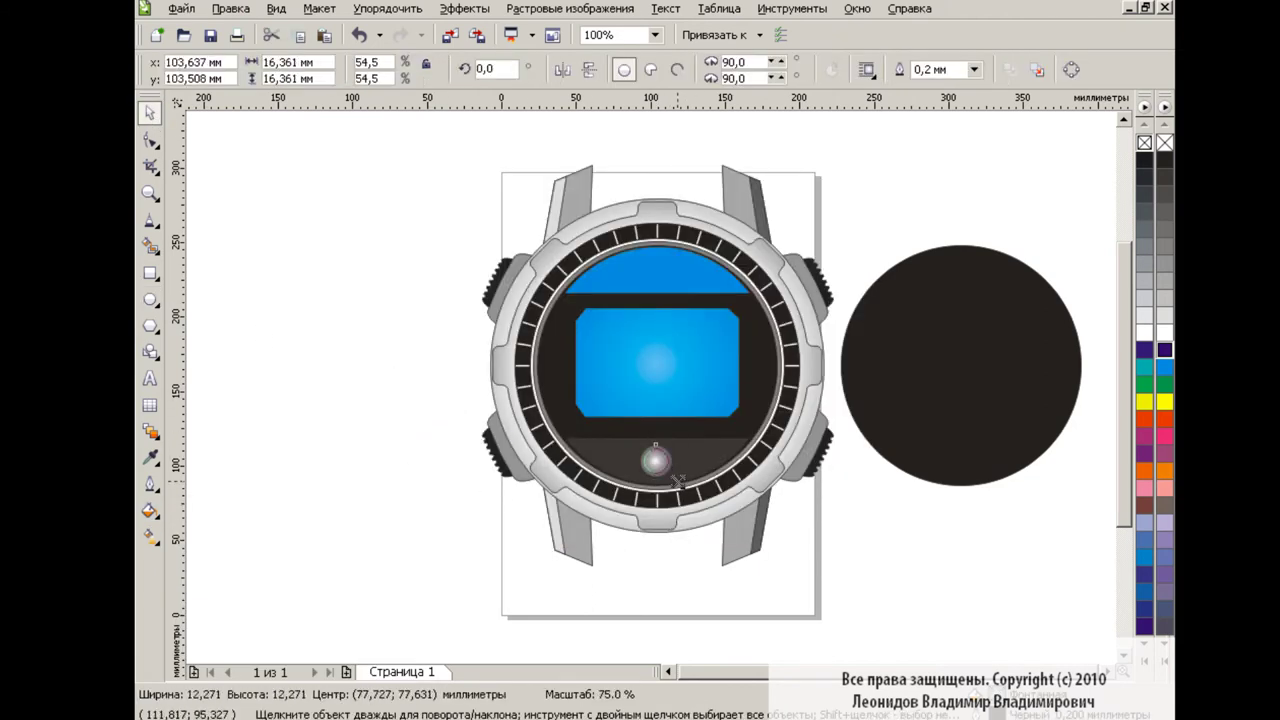
{"action": "left_click", "coordinate": [855, 533]}
{"action": "left_click", "coordinate": [655, 461]}
{"action": "key", "text": "ctrl+shift+a"}
{"action": "left_click", "coordinate": [800, 463]}
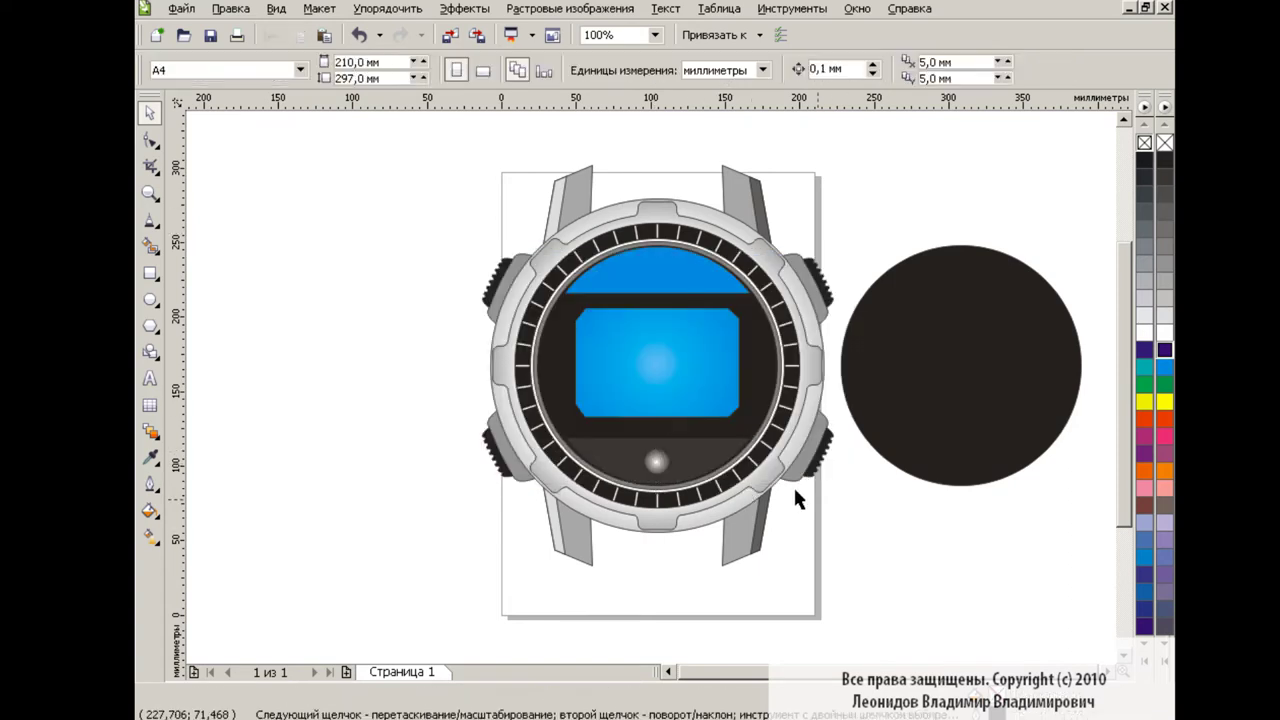
{"action": "left_click", "coordinate": [655, 461]}
- Add smaller sphere copies on each side and distribute all three evenly by centres
{"action": "mouse_move", "coordinate": [657, 458]}
{"action": "left_mouse_down"}
{"action": "mouse_move", "coordinate": [625, 461]}
{"action": "mouse_move", "coordinate": [612, 480]}
{"action": "mouse_move", "coordinate": [677, 461]}
{"action": "left_mouse_up"}
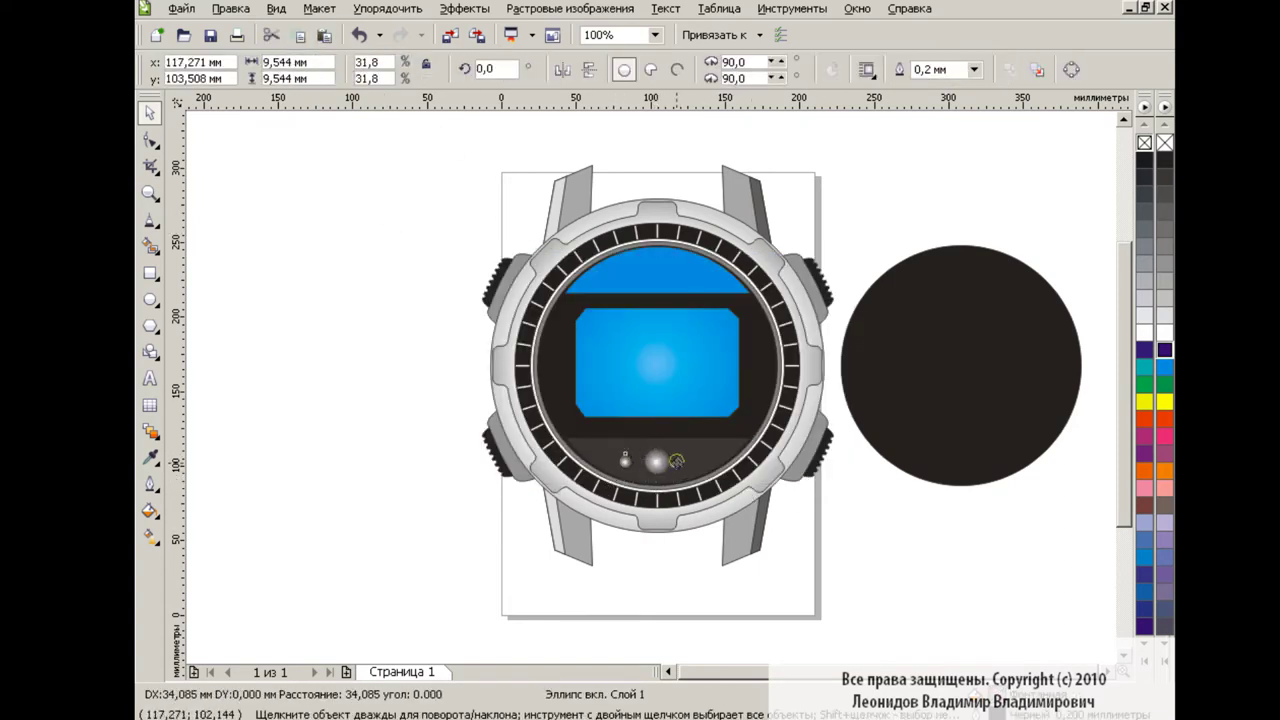
{"action": "left_click", "coordinate": [842, 514]}
{"action": "left_click_drag", "start_coordinate": [857, 514], "coordinate": [598, 438]}
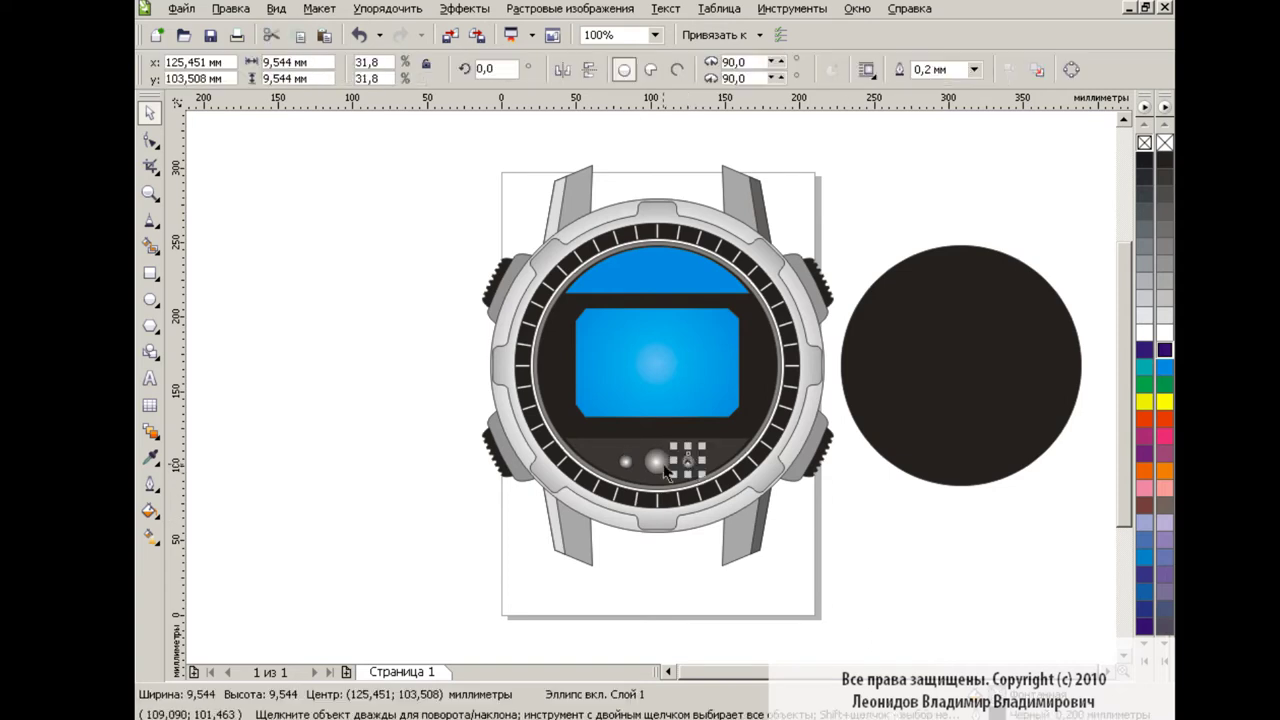
{"action": "left_click", "coordinate": [940, 70]}
{"action": "left_click", "coordinate": [600, 288]}
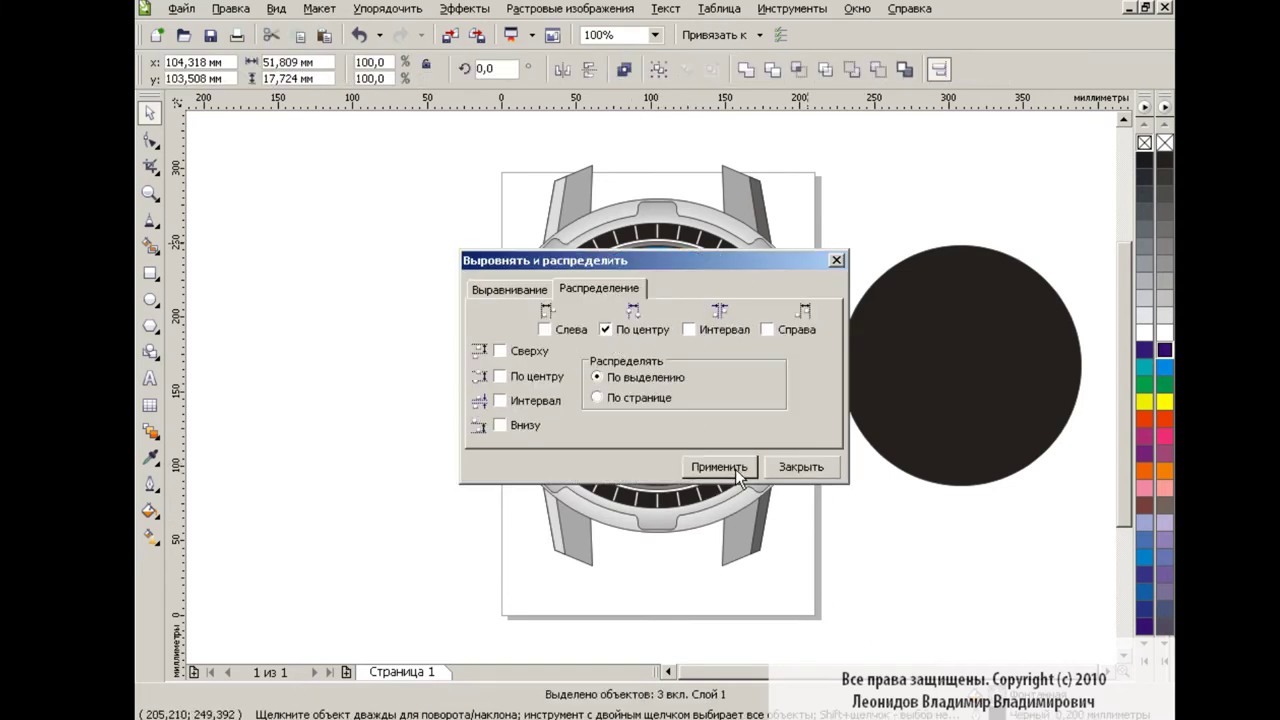
{"action": "left_click", "coordinate": [801, 467]}
{"action": "left_click", "coordinate": [855, 515]}
{"action": "left_click", "coordinate": [606, 454]}
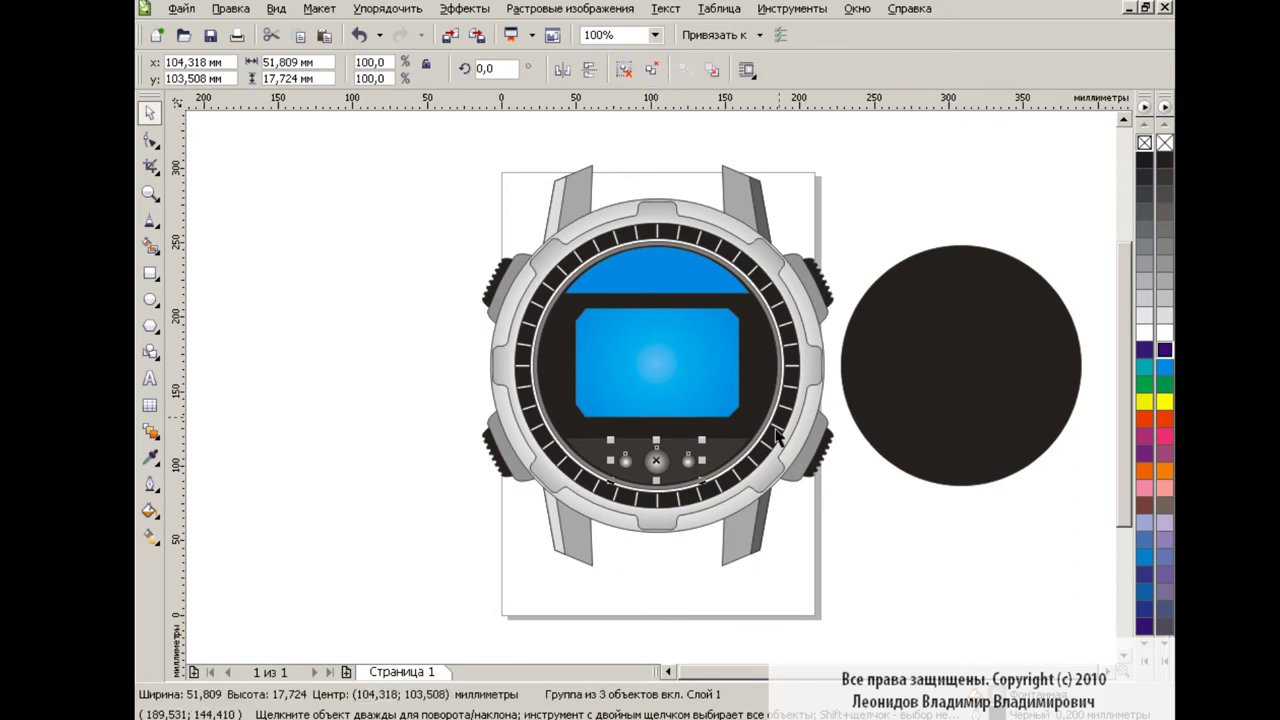
- Zoom to 200% and draw a thin rectangle across the middle of the LCD screen
{"action": "left_click", "coordinate": [740, 455], "text": "shift"}
{"action": "left_click", "coordinate": [857, 507]}
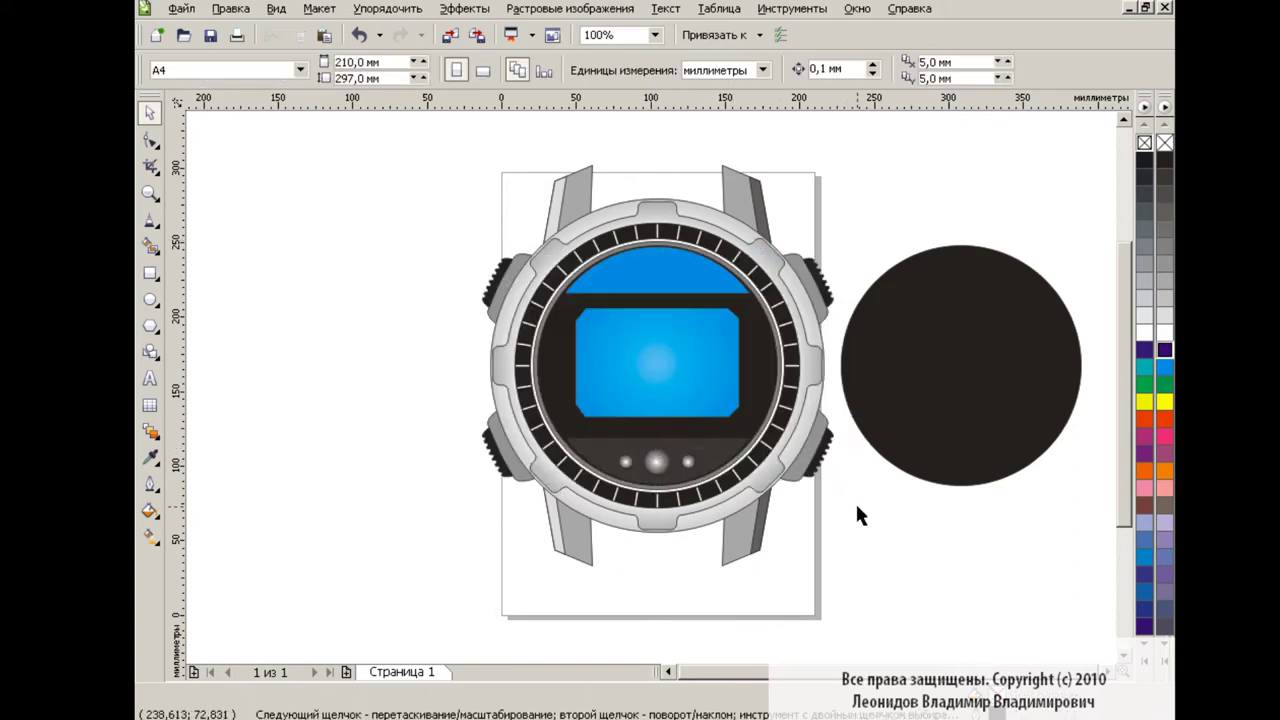
{"action": "left_click", "coordinate": [655, 35]}
{"action": "left_click", "coordinate": [623, 174]}
{"action": "left_click", "coordinate": [148, 273]}
{"action": "left_click_drag", "start_coordinate": [491, 322], "coordinate": [841, 325]}
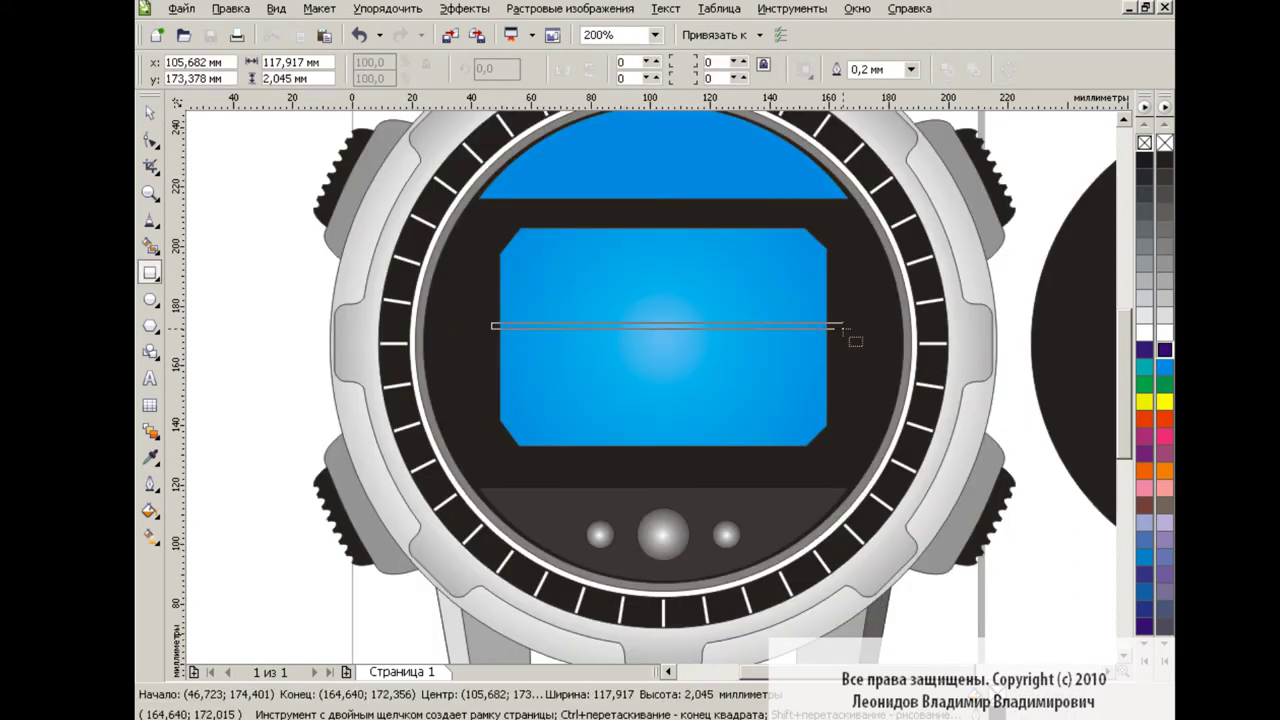
- Duplicate the thin line just below and fill both lines dark purple
{"action": "left_click", "coordinate": [145, 113]}
{"action": "left_click_drag", "start_coordinate": [666, 323], "coordinate": [666, 340]}
{"action": "left_click", "coordinate": [563, 326], "text": "shift"}
{"action": "left_click", "coordinate": [150, 247]}
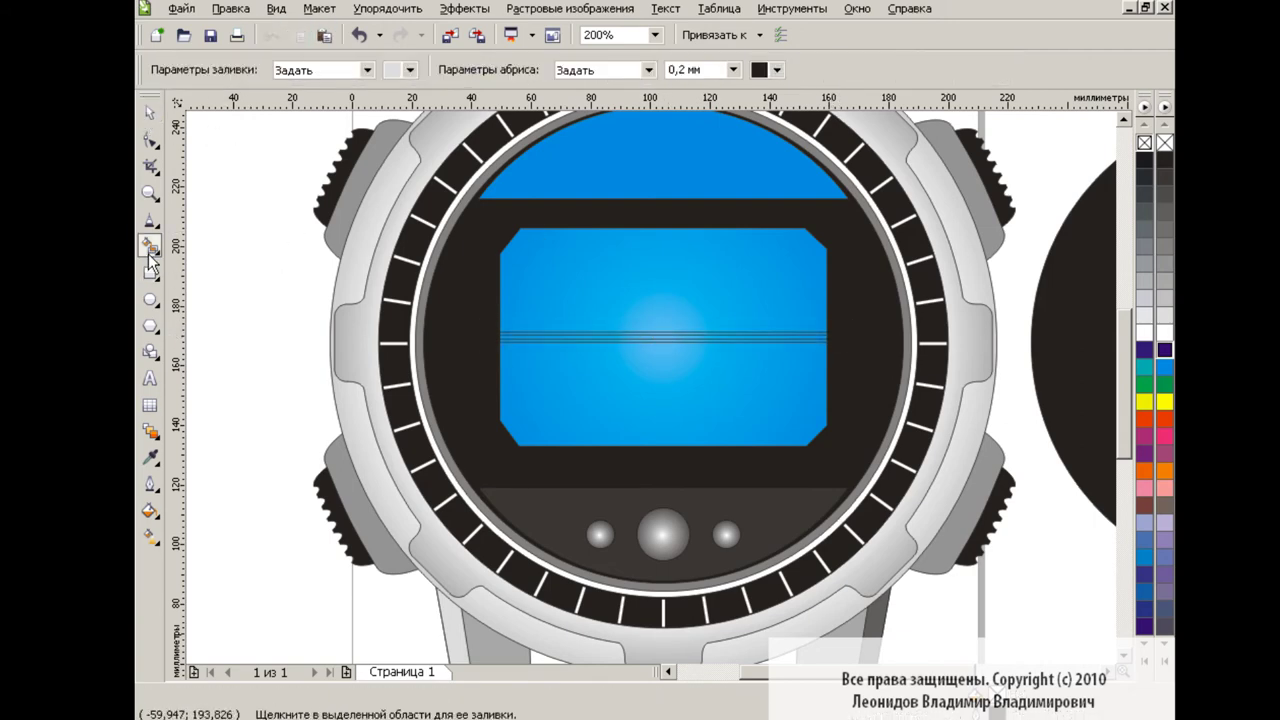
{"action": "left_click", "coordinate": [629, 334]}
{"action": "key", "text": "space"}
{"action": "left_click", "coordinate": [488, 333]}
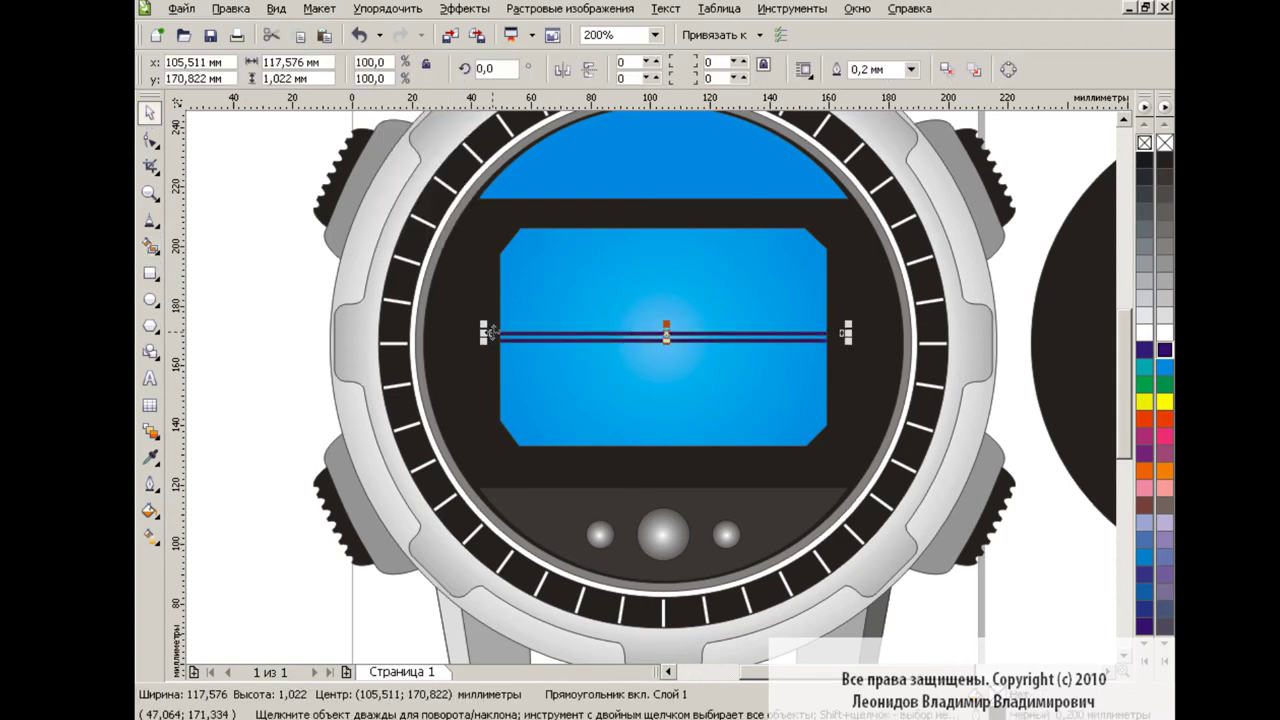
{"action": "key", "text": "Escape"}
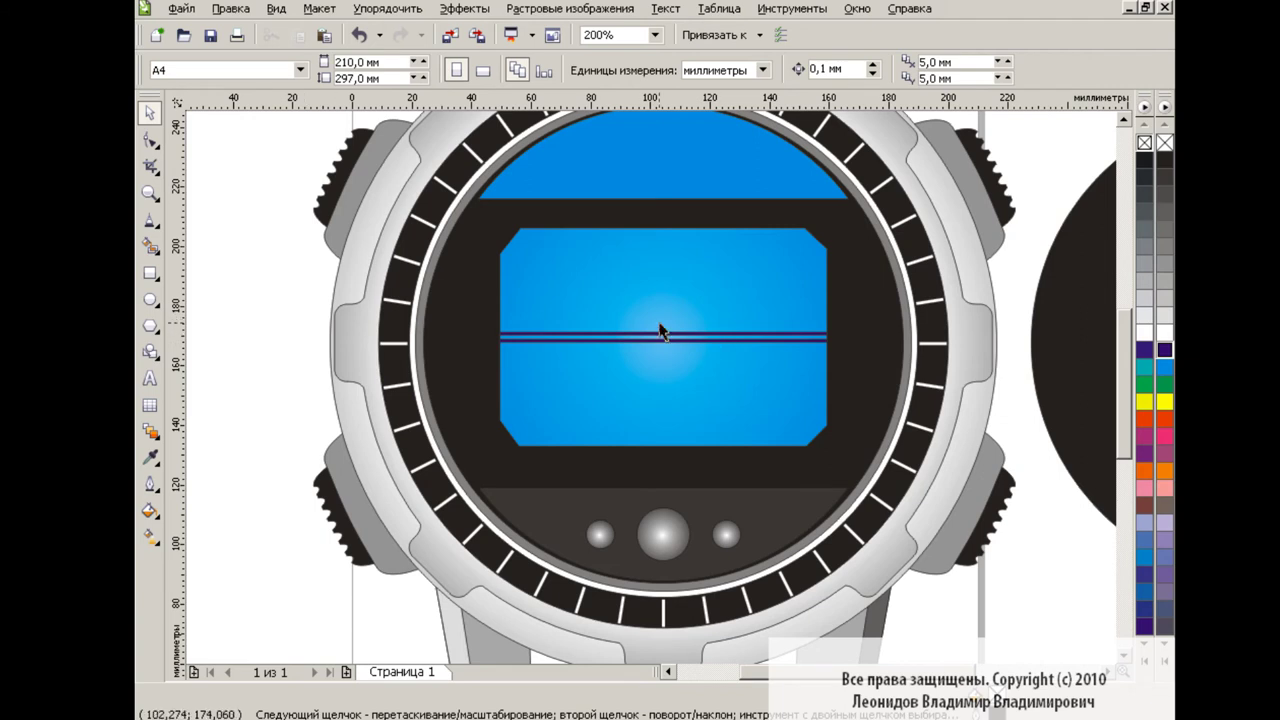
{"action": "scroll", "coordinate": [1124, 378], "scroll_direction": "up", "scroll_amount": 2}
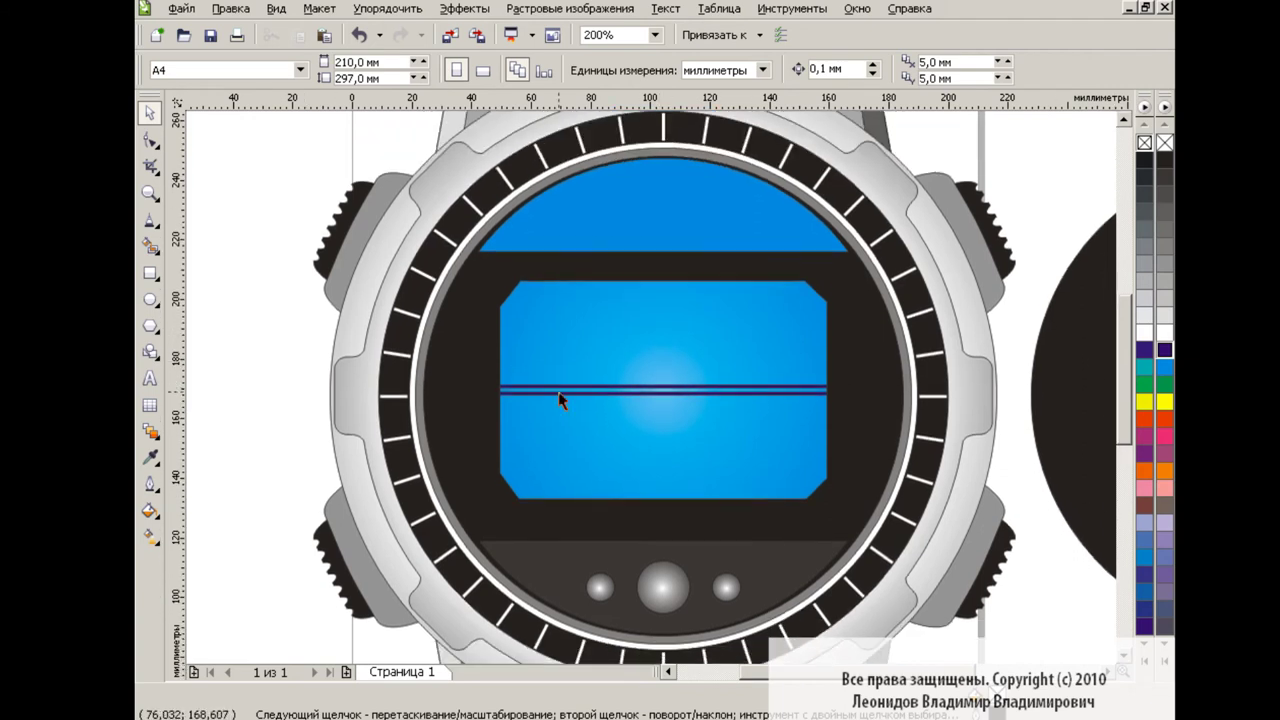
- Add a white TIME label on the top blue band, centred horizontally on the dial
{"action": "left_click", "coordinate": [149, 380]}
{"action": "left_click", "coordinate": [623, 205]}
{"action": "type", "text": "TIME"}
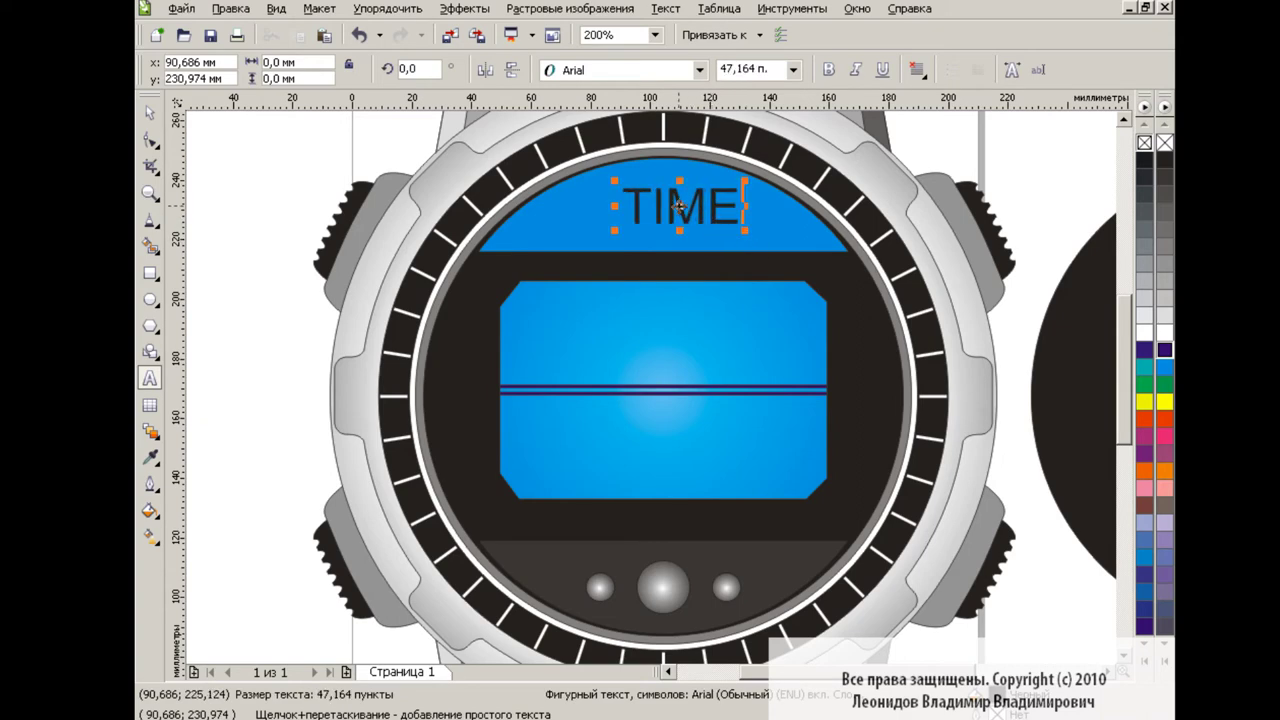
{"action": "left_click", "coordinate": [231, 212]}
{"action": "left_click", "coordinate": [620, 195]}
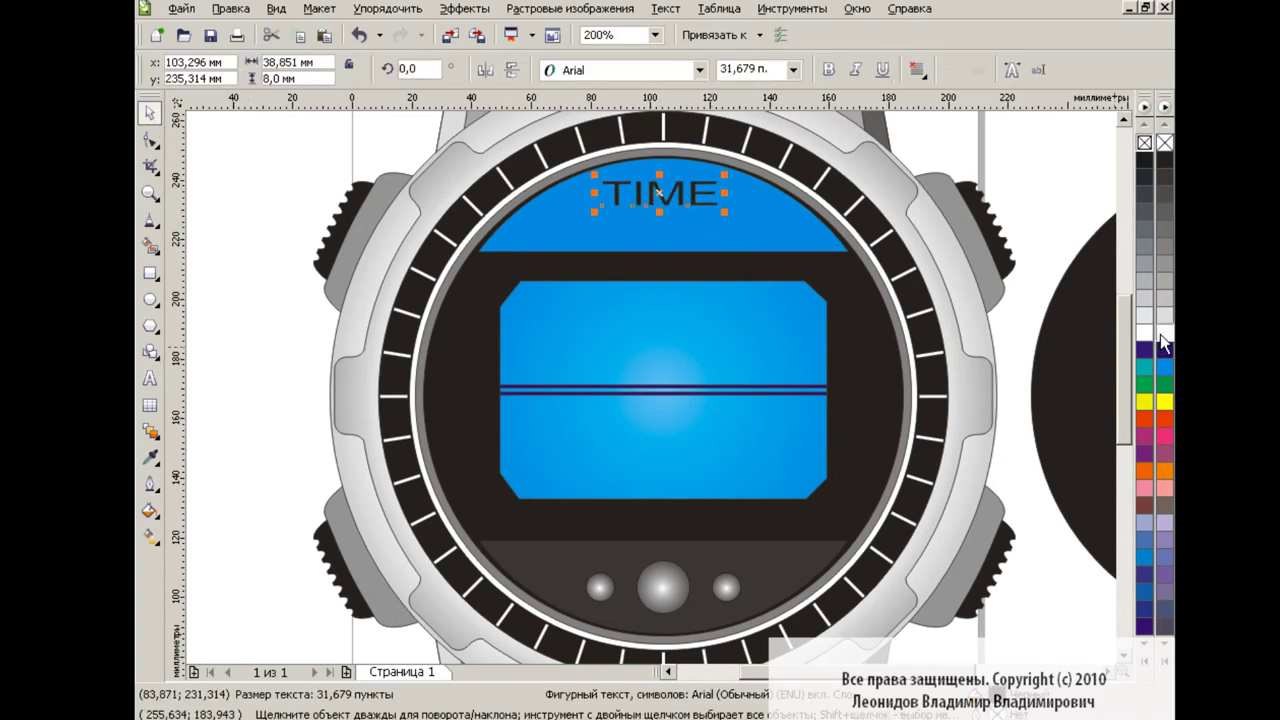
{"action": "left_click", "coordinate": [1164, 332]}
{"action": "left_click", "coordinate": [866, 262], "text": "shift"}
{"action": "key", "text": "ctrl+shift+a"}
{"action": "left_click", "coordinate": [720, 466]}
{"action": "left_click", "coordinate": [790, 466]}
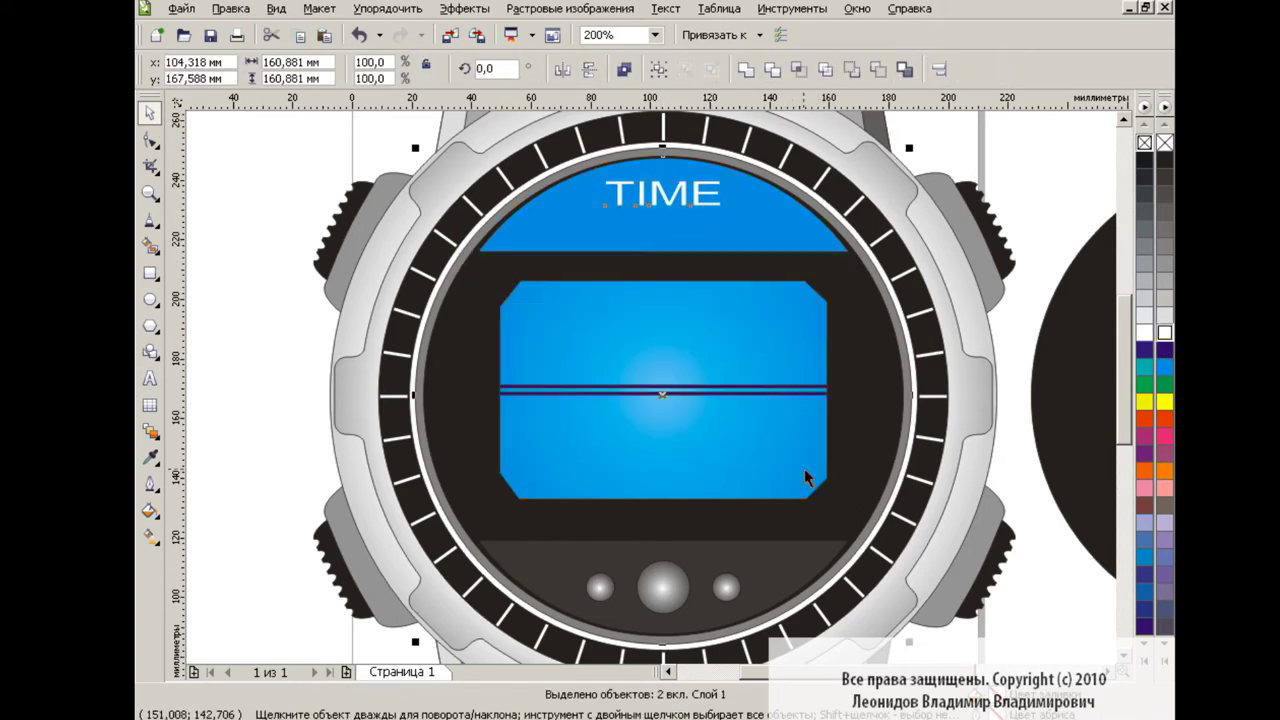
{"action": "key", "text": "Escape"}
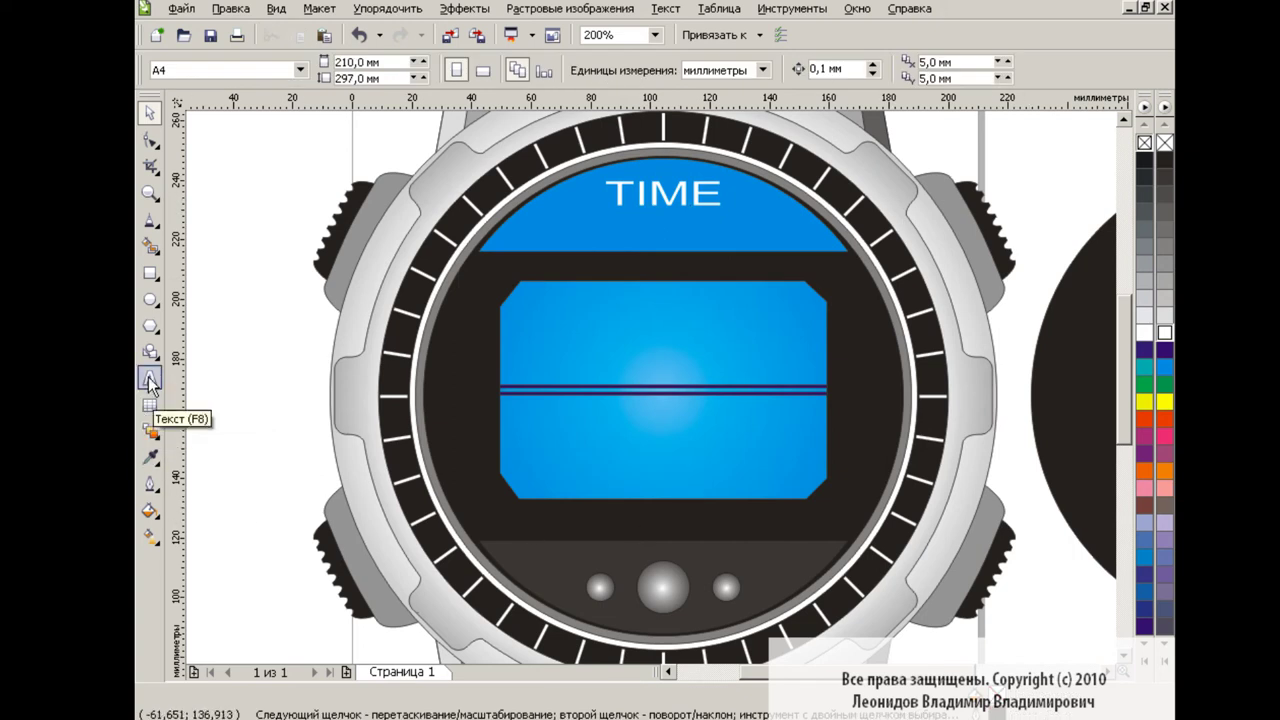
- Add a white, widened WATCH label below the screen's left side
{"action": "left_click", "coordinate": [150, 380]}
{"action": "left_click", "coordinate": [522, 511]}
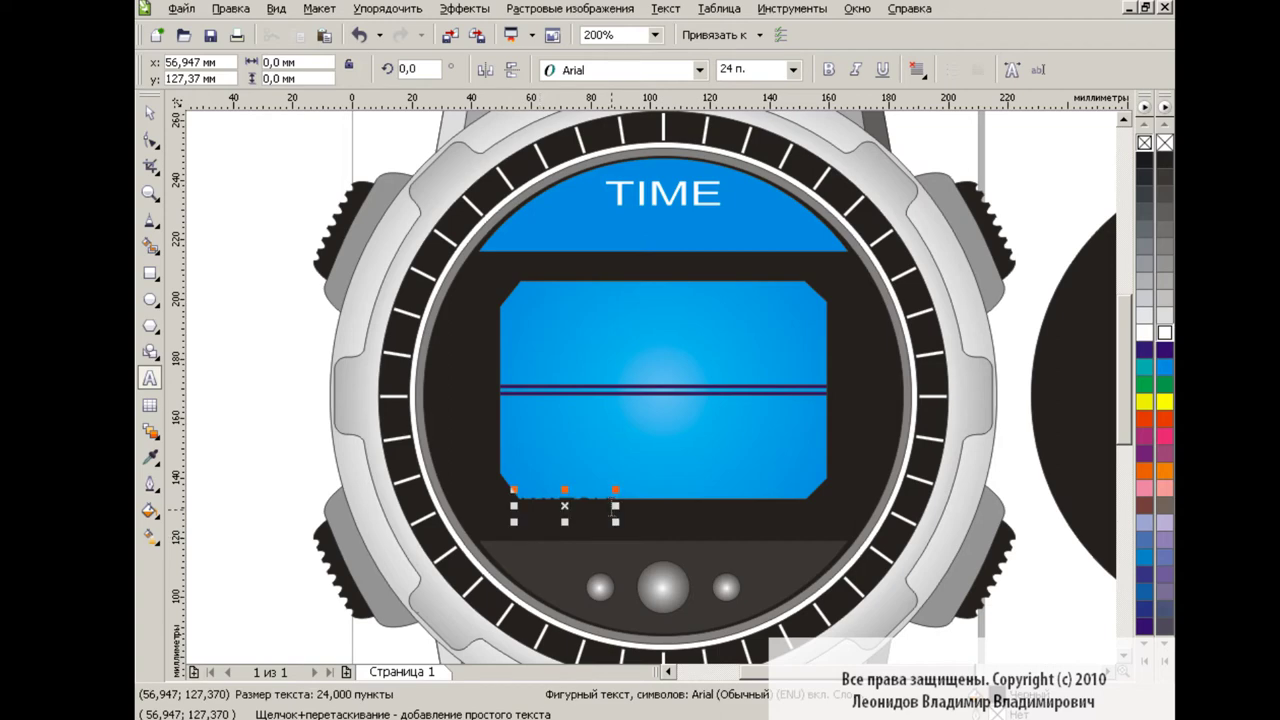
{"action": "key", "text": "ctrl+space"}
{"action": "left_click", "coordinate": [1164, 334]}
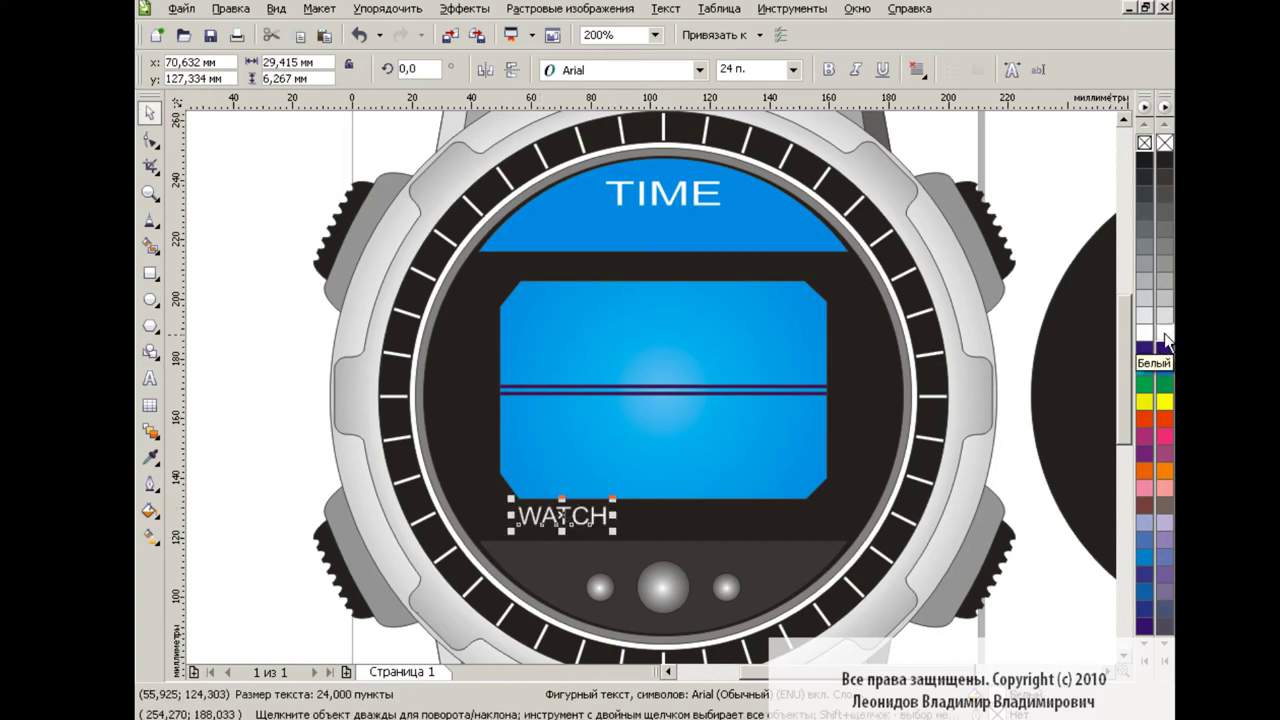
{"action": "left_click_drag", "start_coordinate": [612, 516], "coordinate": [655, 516]}
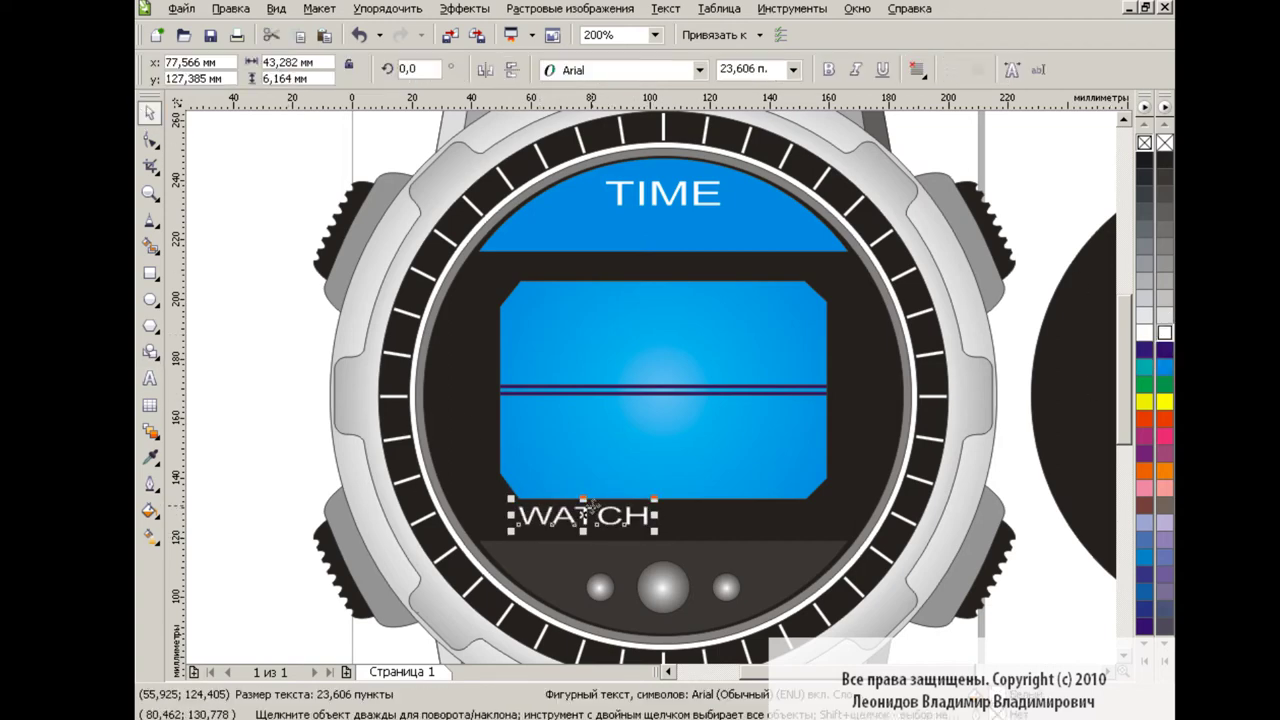
{"action": "left_click", "coordinate": [243, 337]}
- Add a light grey COMPASS label, shrunk and placed just below TIME
{"action": "left_click", "coordinate": [150, 378]}
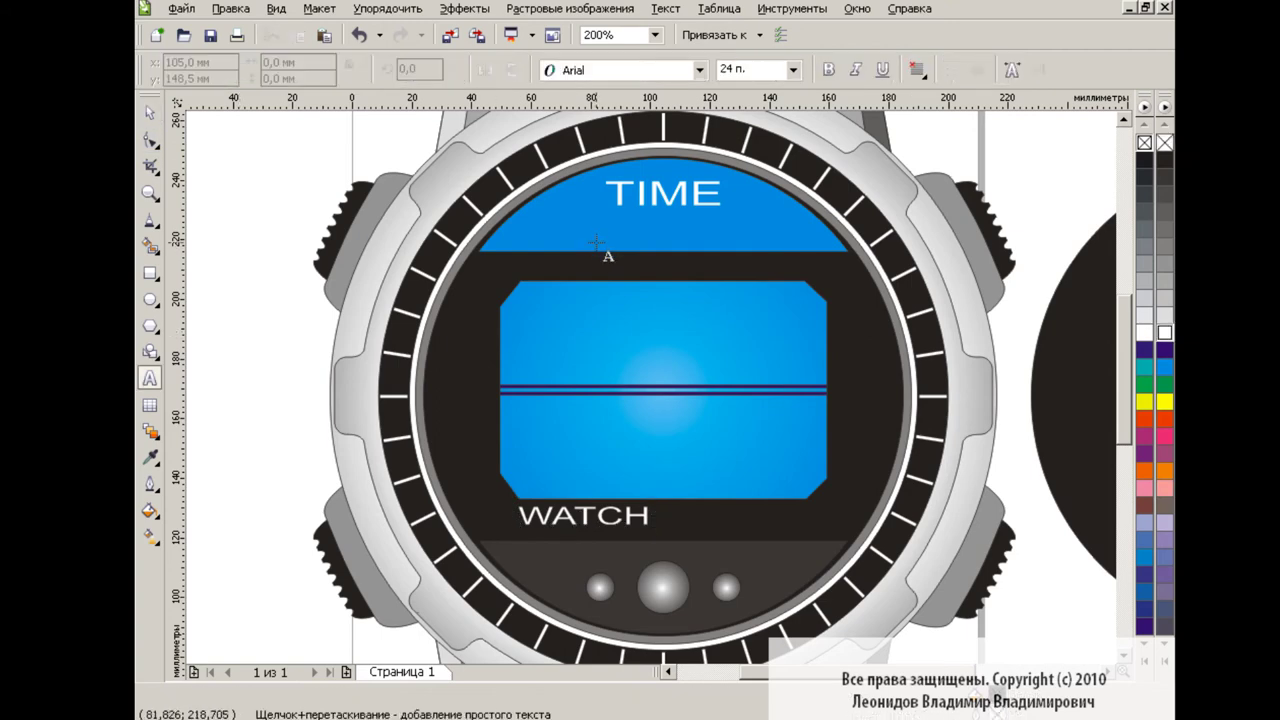
{"action": "left_click", "coordinate": [596, 243]}
{"action": "type", "text": "co"}
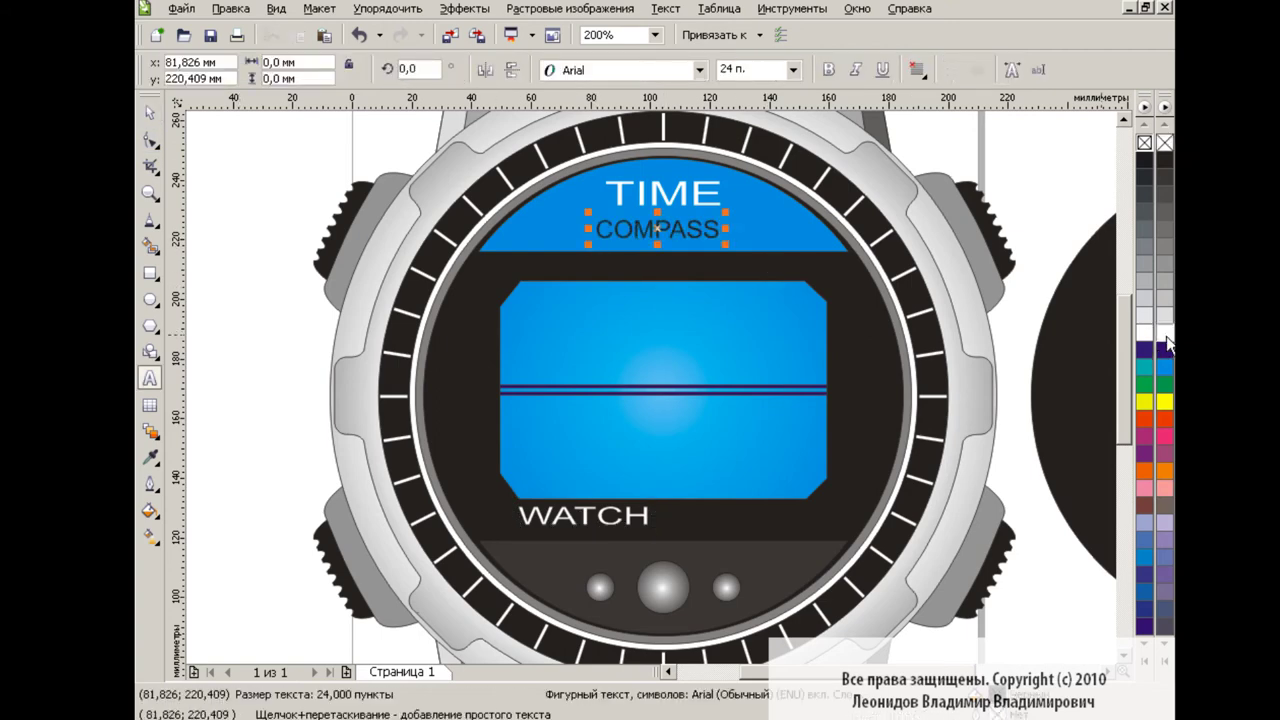
{"action": "key", "text": "ctrl+space"}
{"action": "left_click", "coordinate": [1165, 332]}
{"action": "mouse_move", "coordinate": [727, 244]}
{"action": "left_mouse_down"}
{"action": "mouse_move", "coordinate": [700, 236]}
{"action": "mouse_move", "coordinate": [668, 275]}
{"action": "left_mouse_up"}
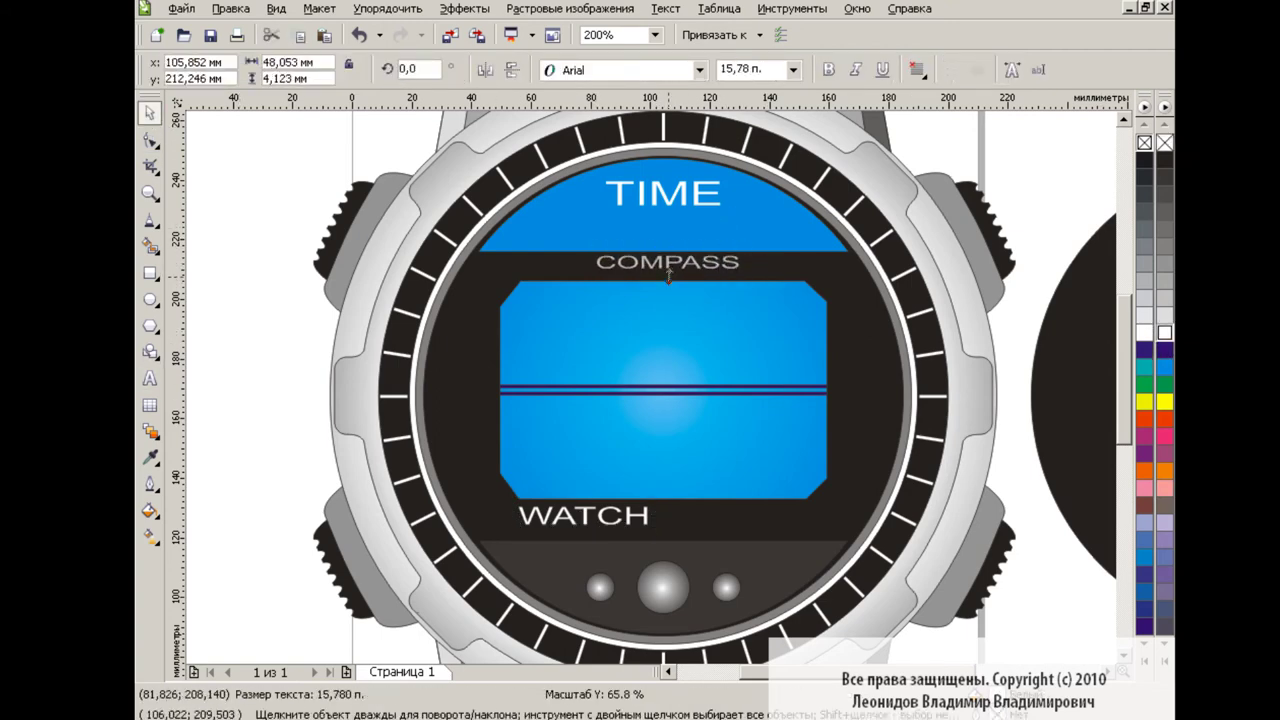
{"action": "left_click", "coordinate": [660, 330], "text": "shift"}
{"action": "left_click", "coordinate": [940, 69]}
- Centre the COMPASS label horizontally on the dial
{"action": "left_click", "coordinate": [748, 471]}
{"action": "left_click", "coordinate": [808, 467]}
{"action": "left_click", "coordinate": [292, 395]}
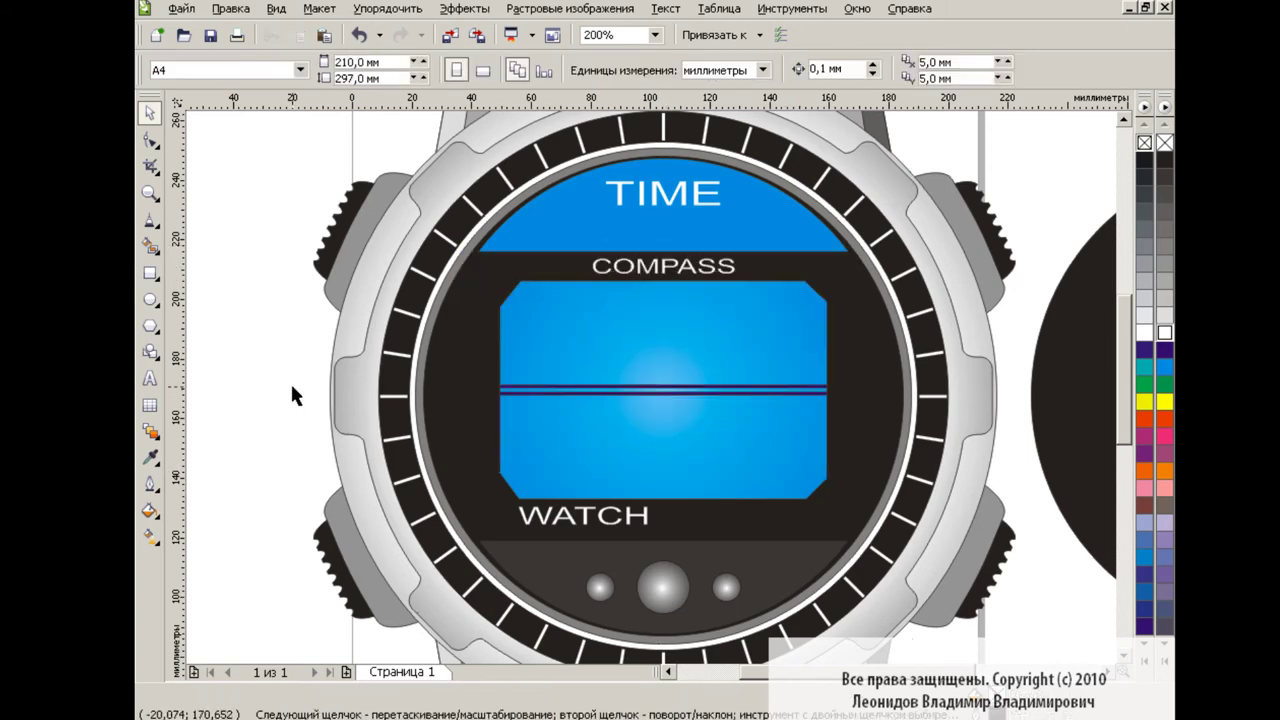
{"action": "left_click_drag", "start_coordinate": [1134, 359], "coordinate": [1103, 328]}
- Place the letter S on the bottom bezel bump
{"action": "key", "text": "F8"}
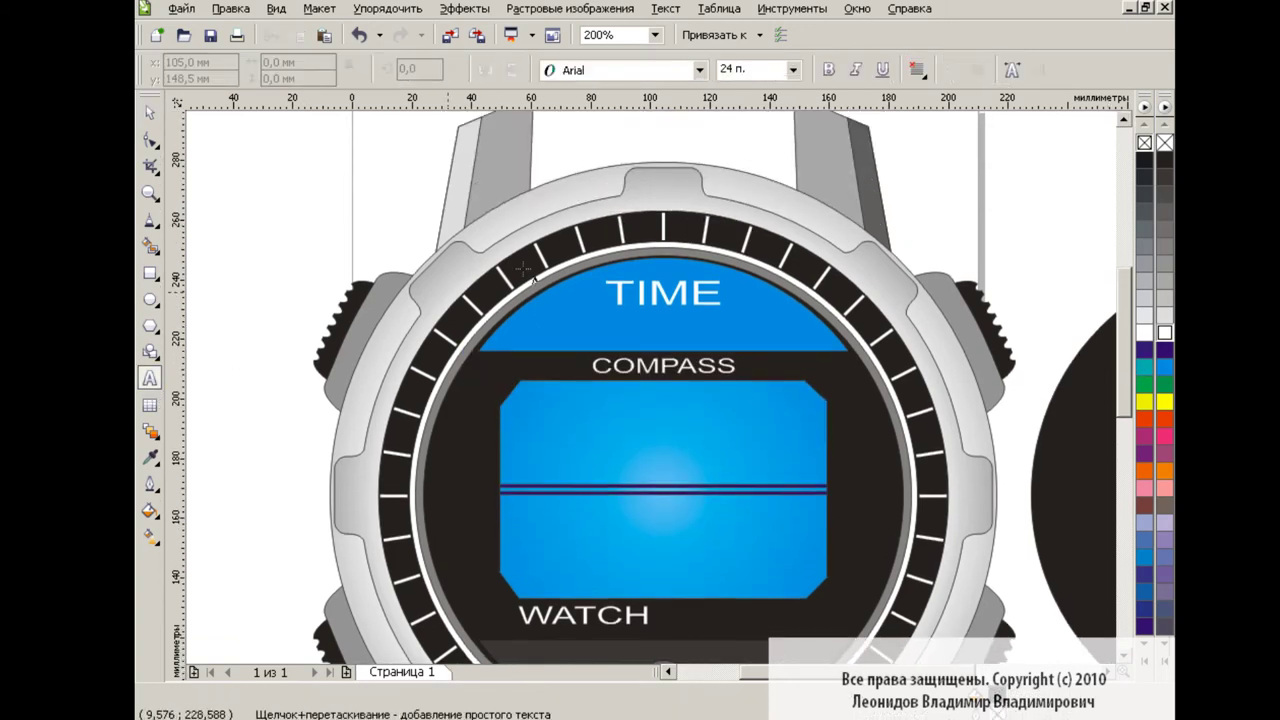
{"action": "left_click", "coordinate": [667, 173]}
{"action": "type", "text": "N"}
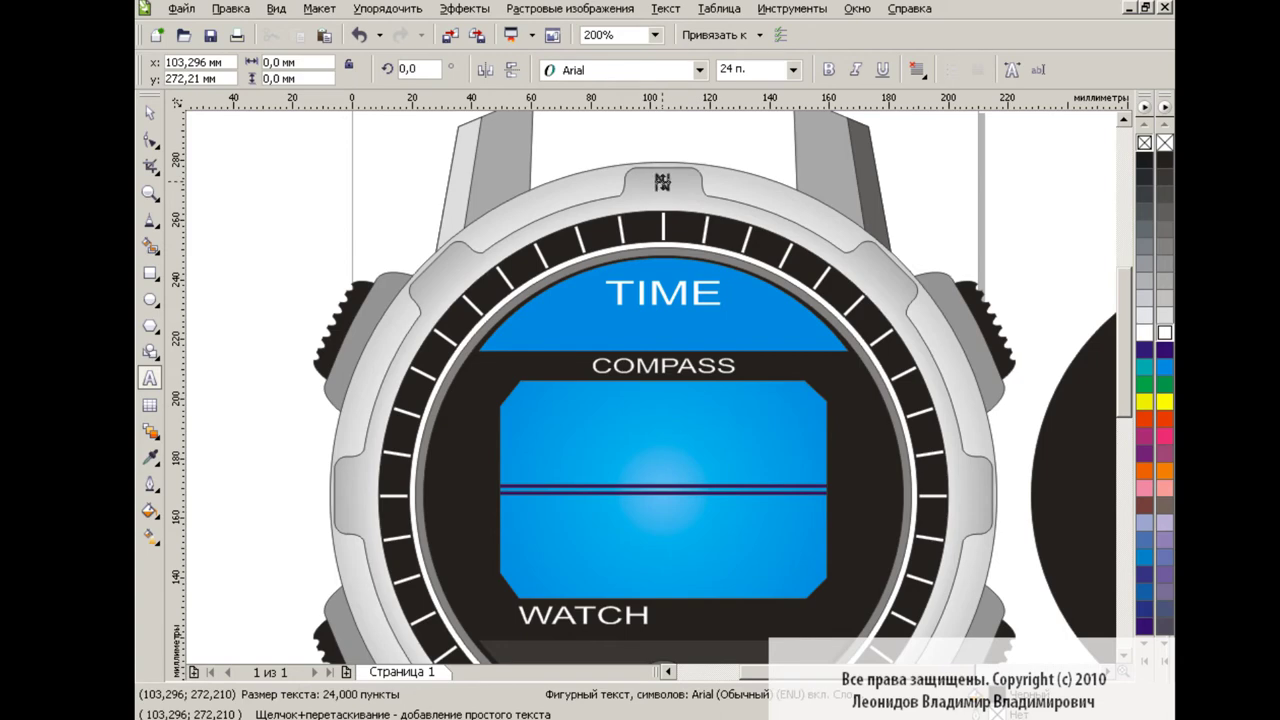
{"action": "scroll", "coordinate": [723, 500], "scroll_direction": "down", "scroll_amount": 3}
{"action": "left_click", "coordinate": [664, 476]}
{"action": "type", "text": "S"}
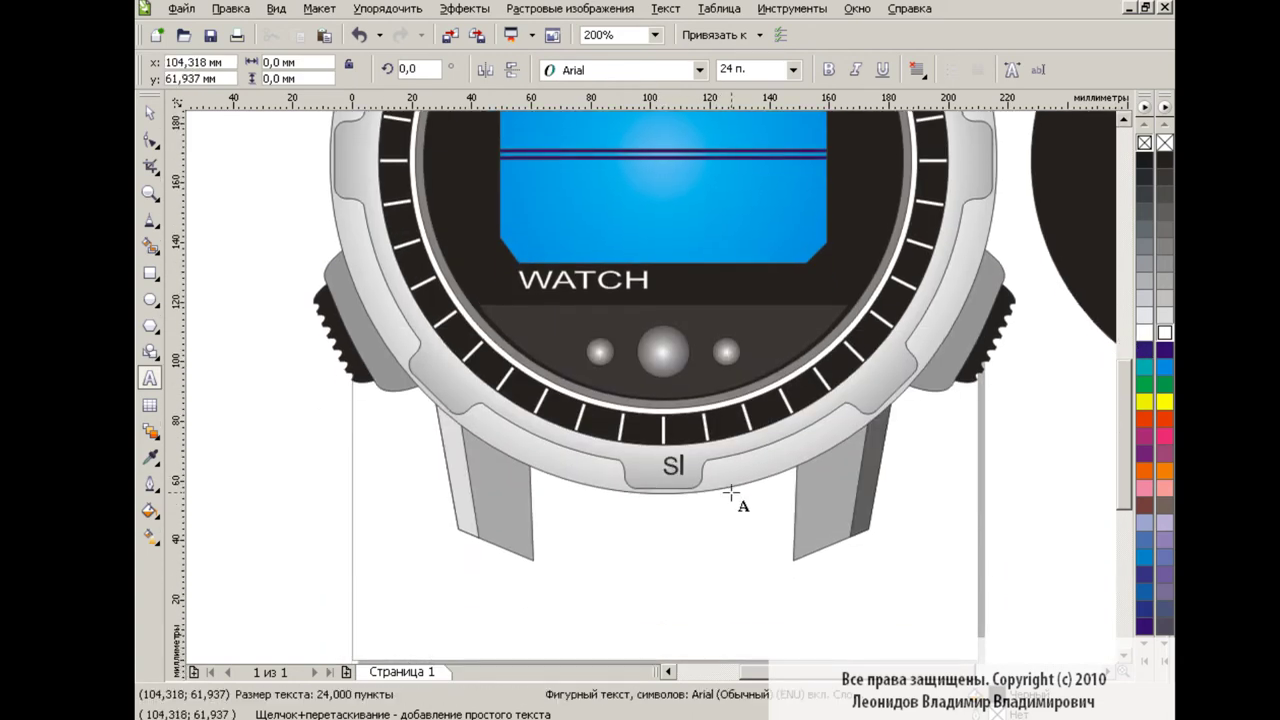
{"action": "scroll", "coordinate": [1098, 299], "scroll_direction": "up", "scroll_amount": 2}
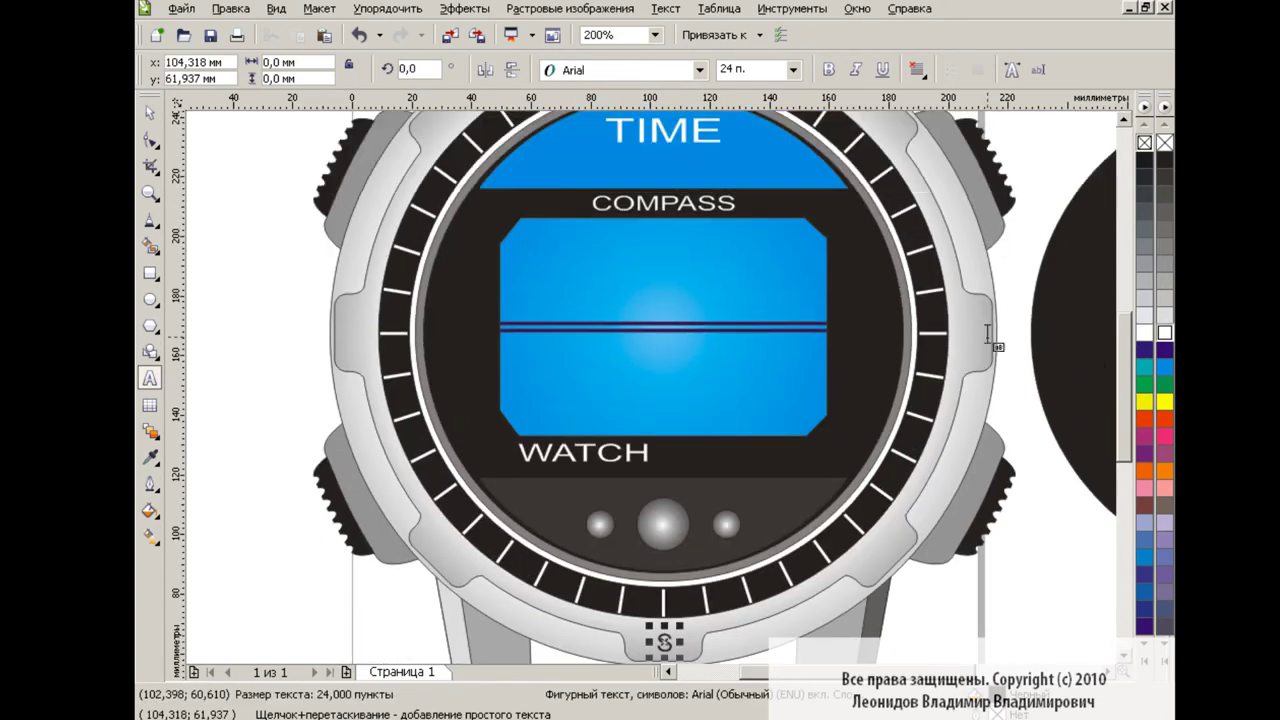
- Add W on the left bezel rotated 90° and E on the right rotated 270°
{"action": "left_click", "coordinate": [354, 330]}
{"action": "type", "text": "W"}
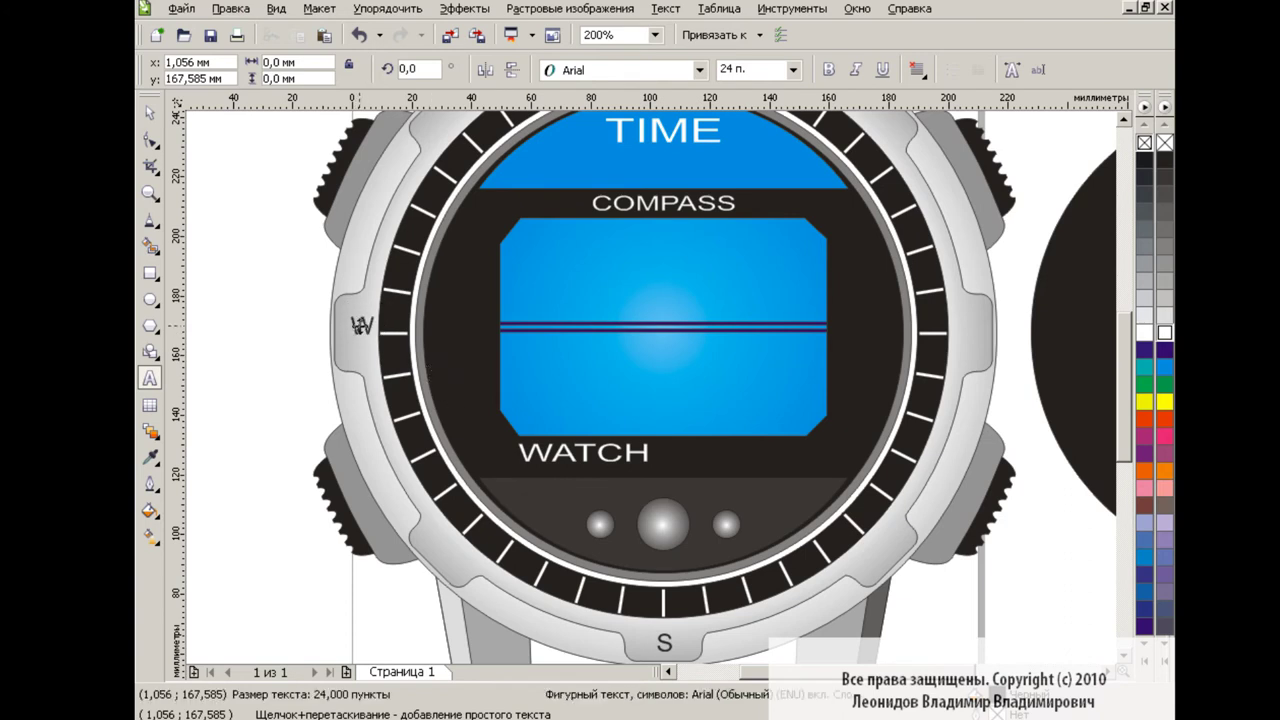
{"action": "type", "text": "90"}
{"action": "key", "text": "Return"}
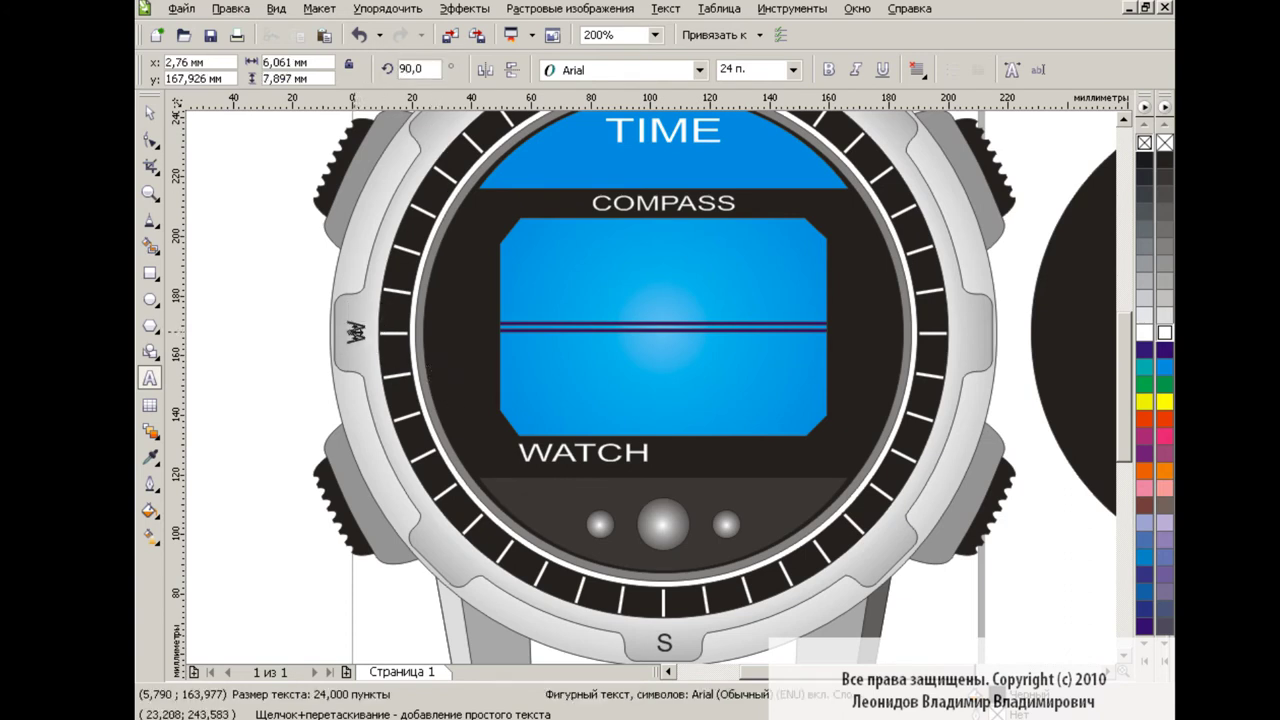
{"action": "left_click", "coordinate": [968, 322]}
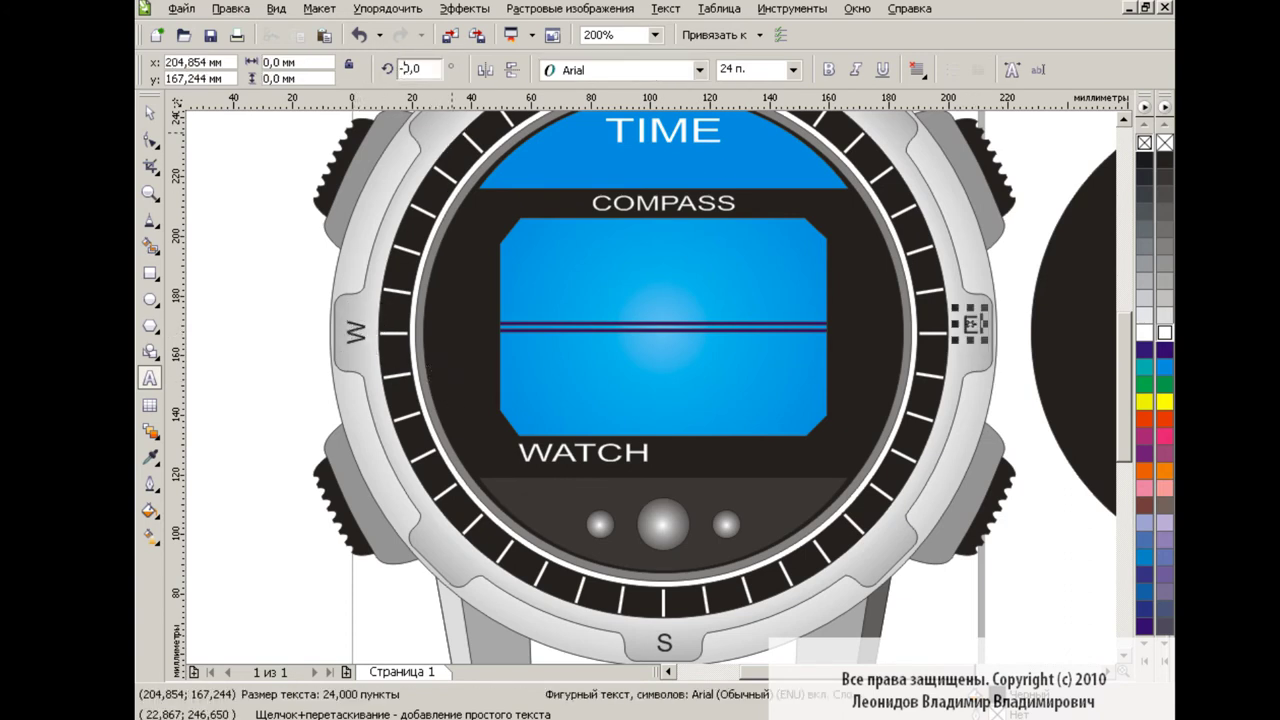
{"action": "type", "text": "270"}
{"action": "key", "text": "Return"}
{"action": "type", "text": "E"}
{"action": "scroll", "coordinate": [480, 250], "scroll_direction": "up", "scroll_amount": 3}
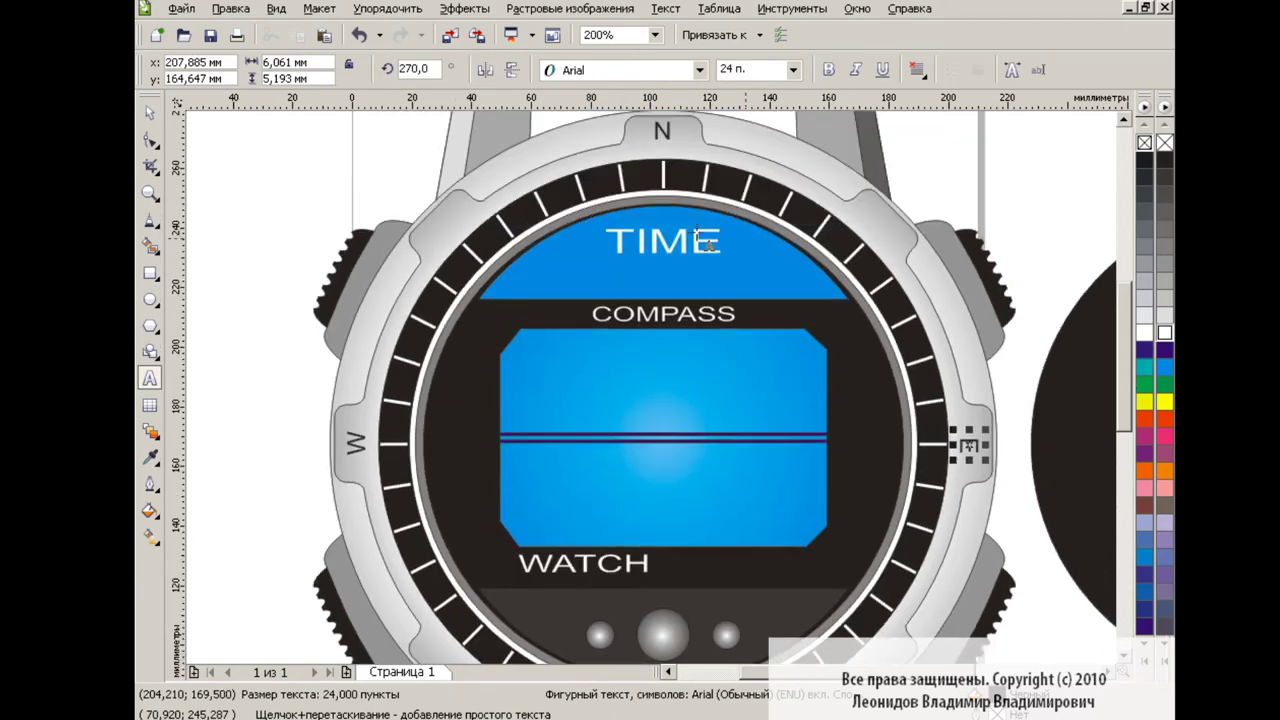
- Add the NW label rotated 45° to follow the upper-left bezel
{"action": "type", "text": "NW"}
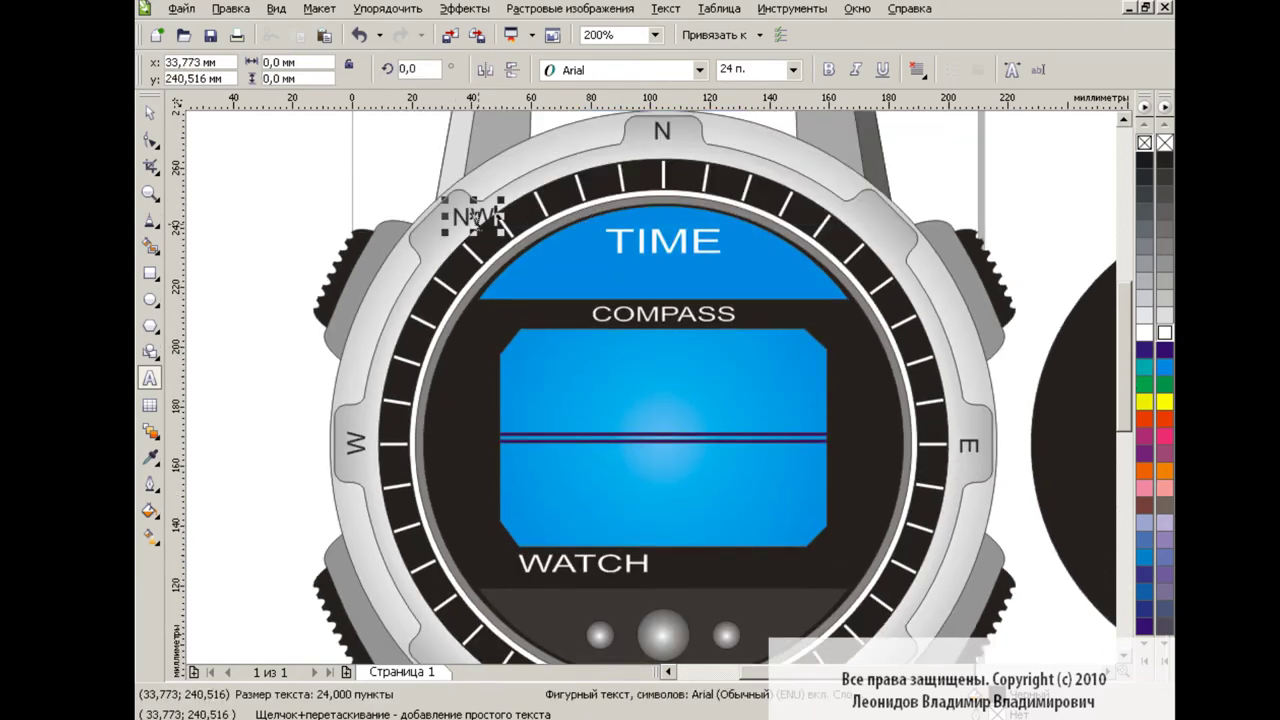
{"action": "key", "text": "ctrl+space"}
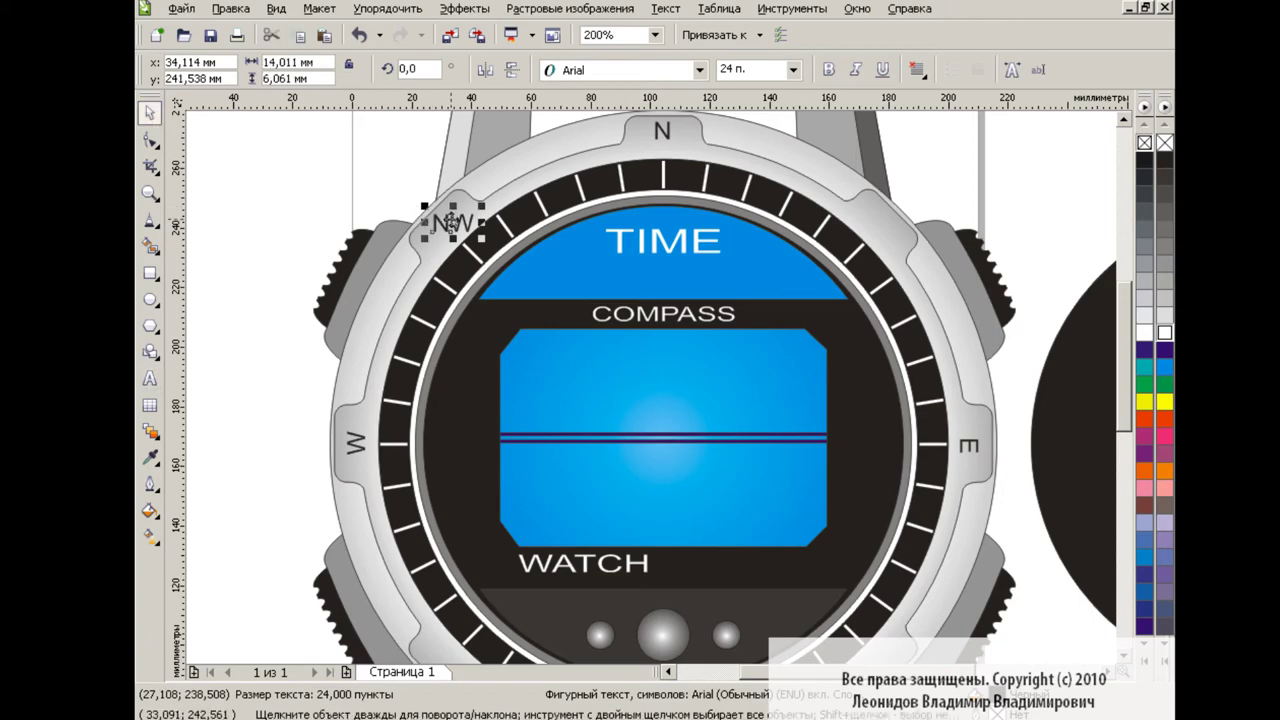
{"action": "left_click", "coordinate": [452, 222]}
{"action": "left_click_drag", "start_coordinate": [422, 200], "coordinate": [418, 80]}
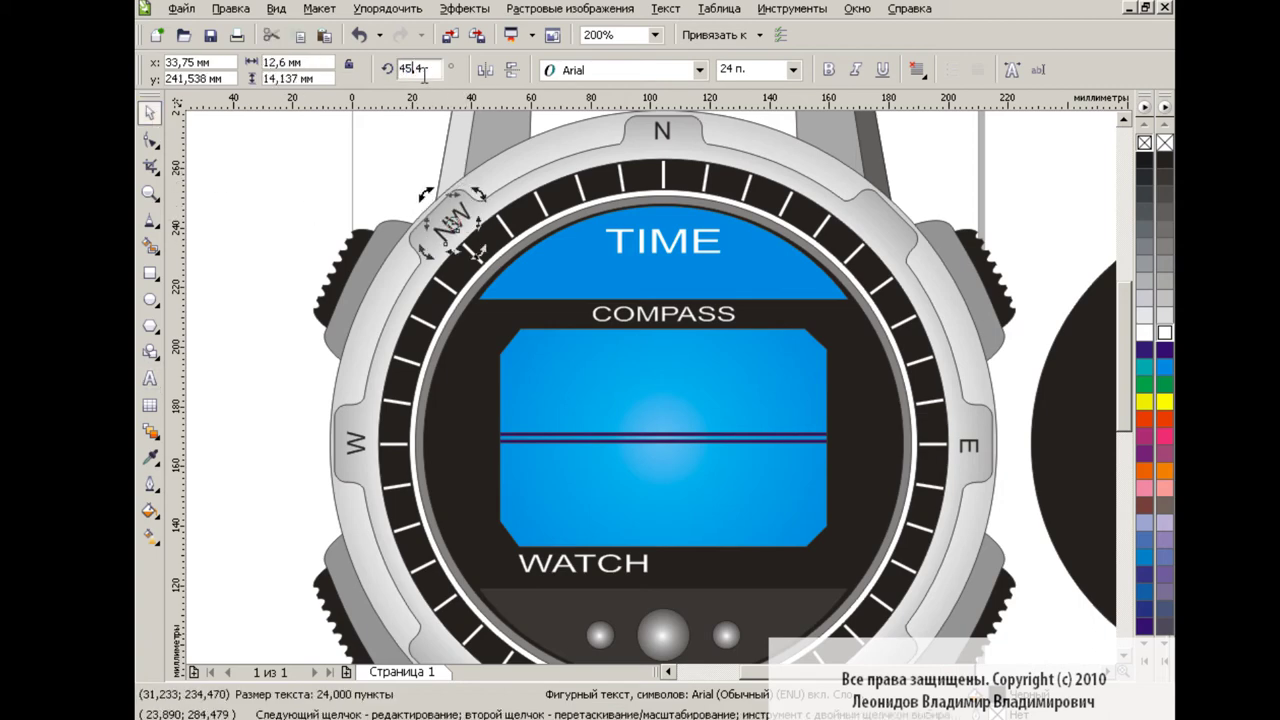
{"action": "key", "text": "Return"}
{"action": "left_click", "coordinate": [337, 206]}
{"action": "left_click", "coordinate": [442, 250]}
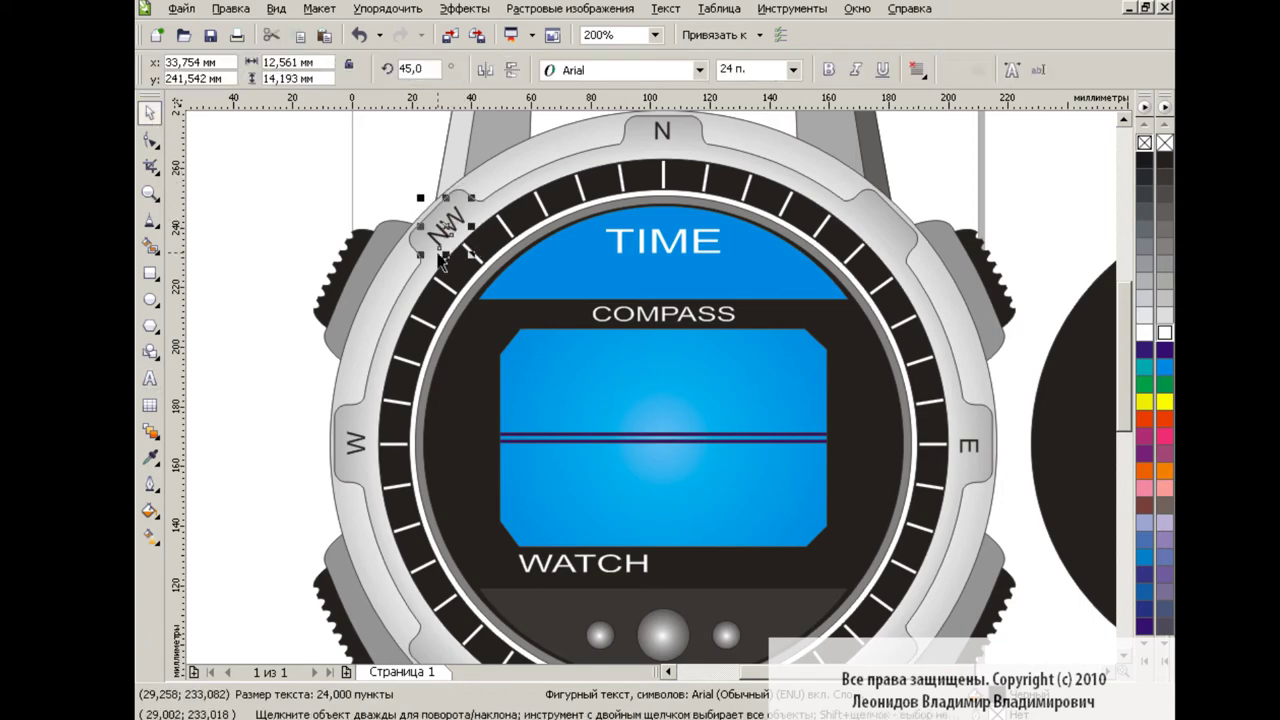
{"action": "left_click", "coordinate": [279, 232]}
- Add and position the NE label at the upper-right bezel
{"action": "left_click", "coordinate": [150, 378]}
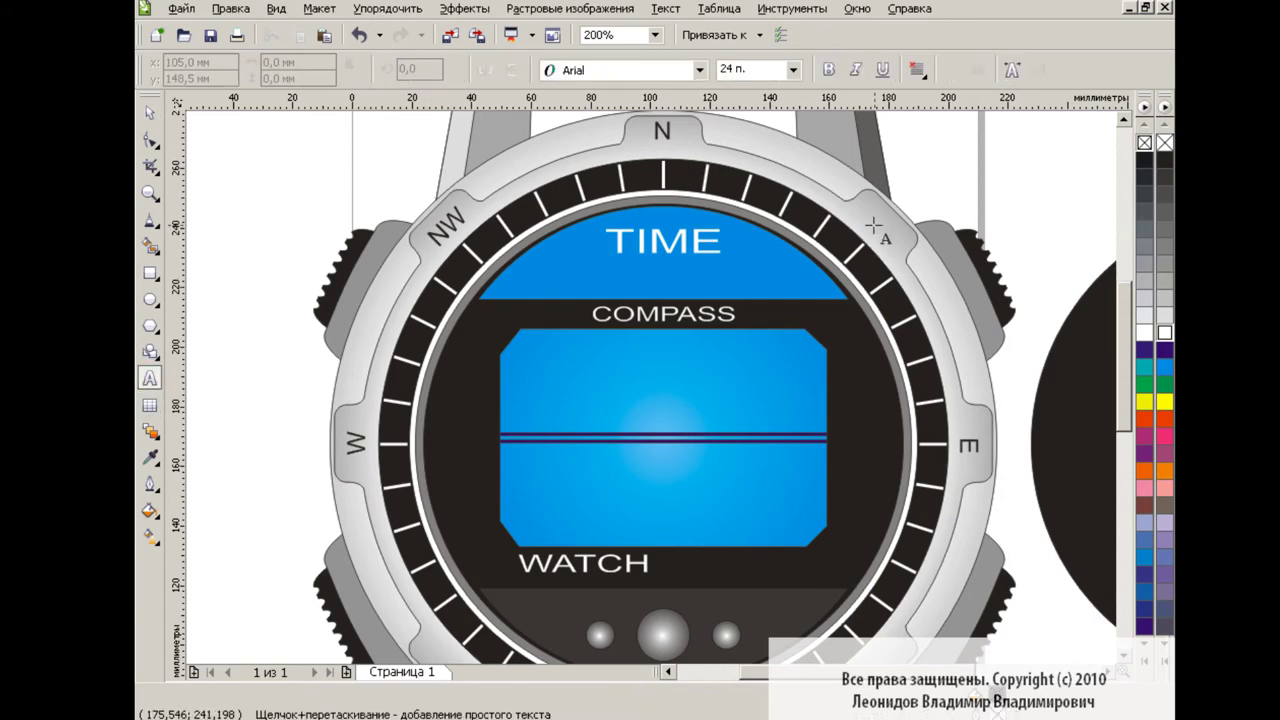
{"action": "left_click", "coordinate": [871, 220]}
{"action": "type", "text": "NE"}
{"action": "key", "text": "ctrl+space"}
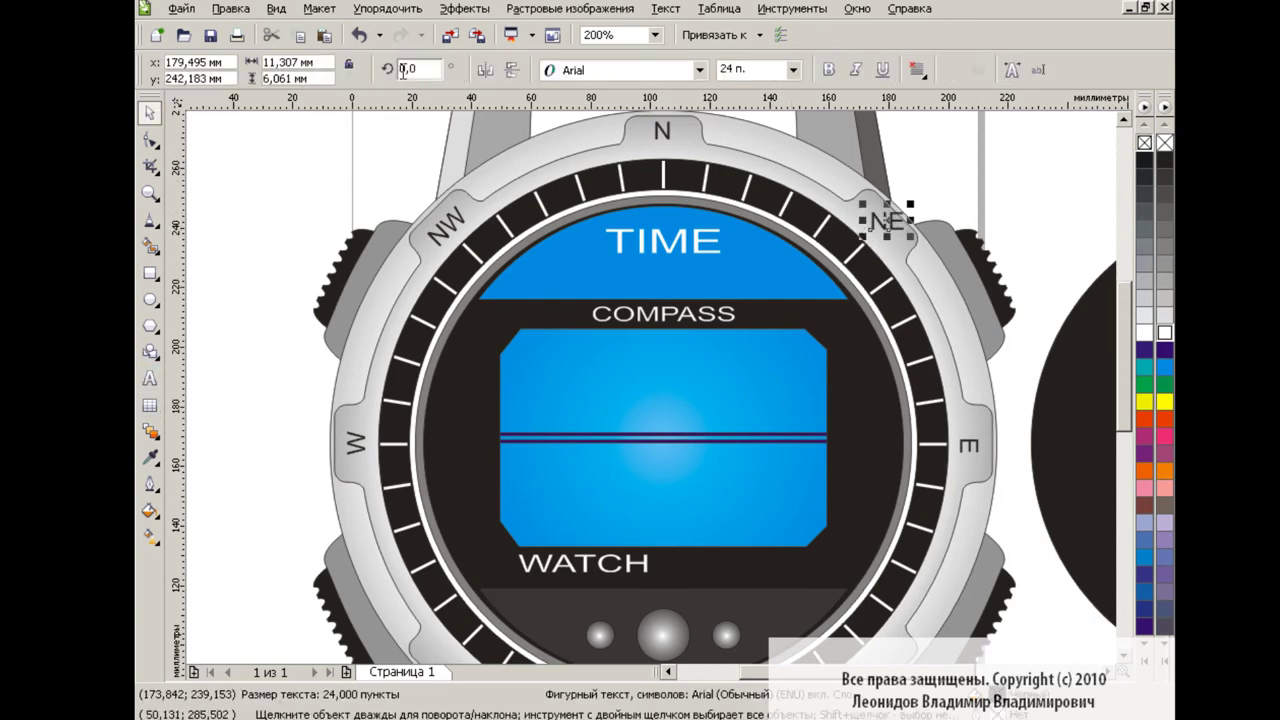
{"action": "type", "text": "315"}
{"action": "left_click_drag", "start_coordinate": [910, 203], "coordinate": [916, 226]}
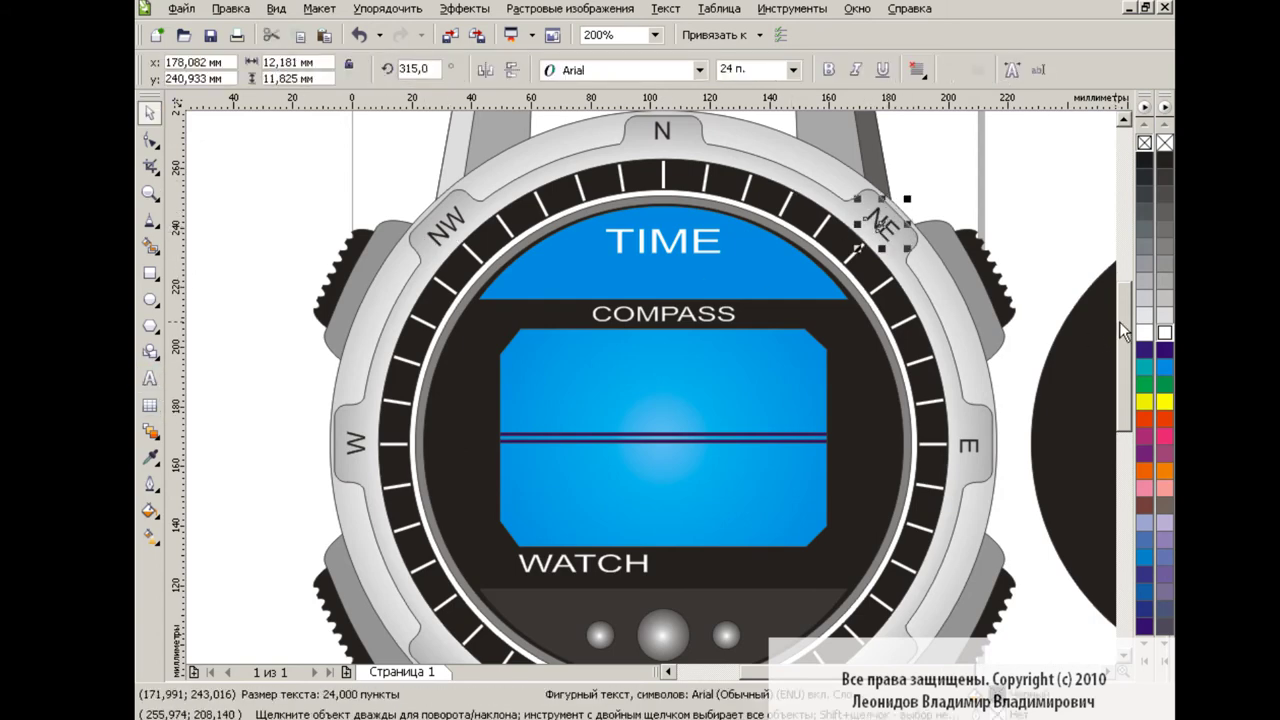
{"action": "left_click_drag", "start_coordinate": [1119, 321], "coordinate": [1112, 418]}
- Add the SW label at the lower-left bezel, rotated to 135°
{"action": "left_click", "coordinate": [150, 378]}
{"action": "left_click", "coordinate": [420, 346]}
{"action": "key", "text": "Escape"}
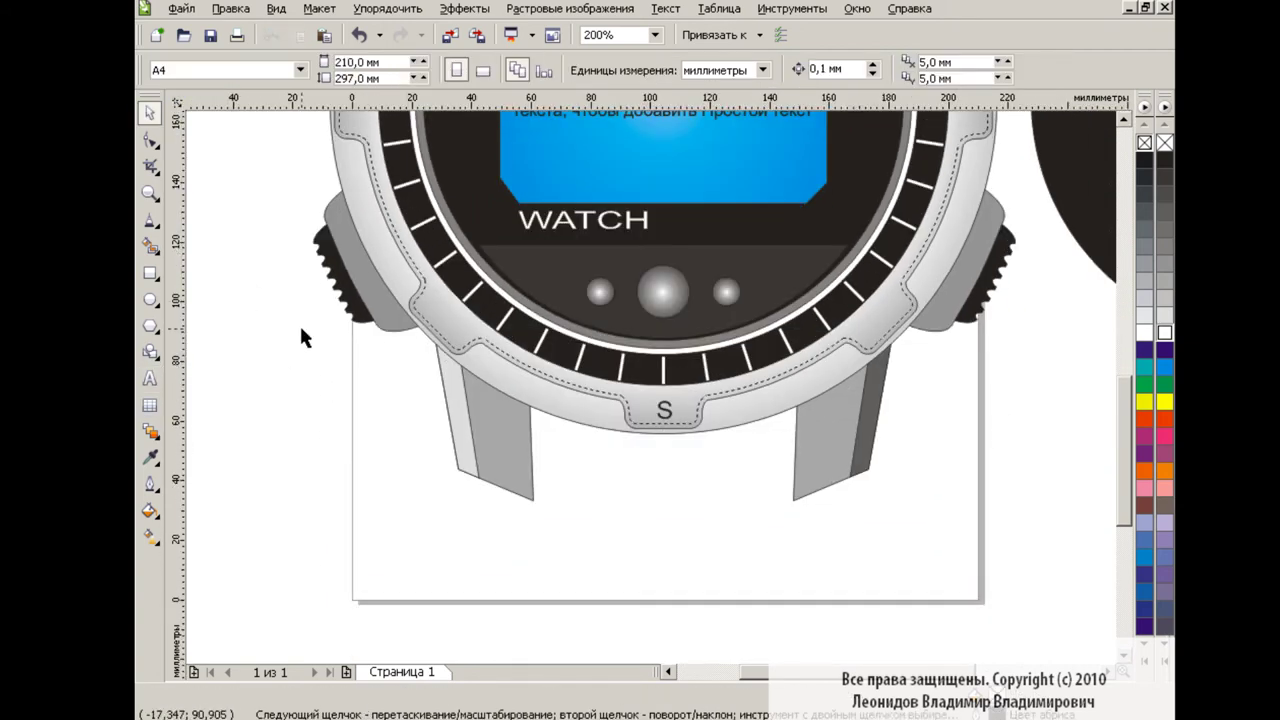
{"action": "left_click", "coordinate": [359, 35]}
{"action": "left_click", "coordinate": [150, 378]}
{"action": "left_click", "coordinate": [442, 305]}
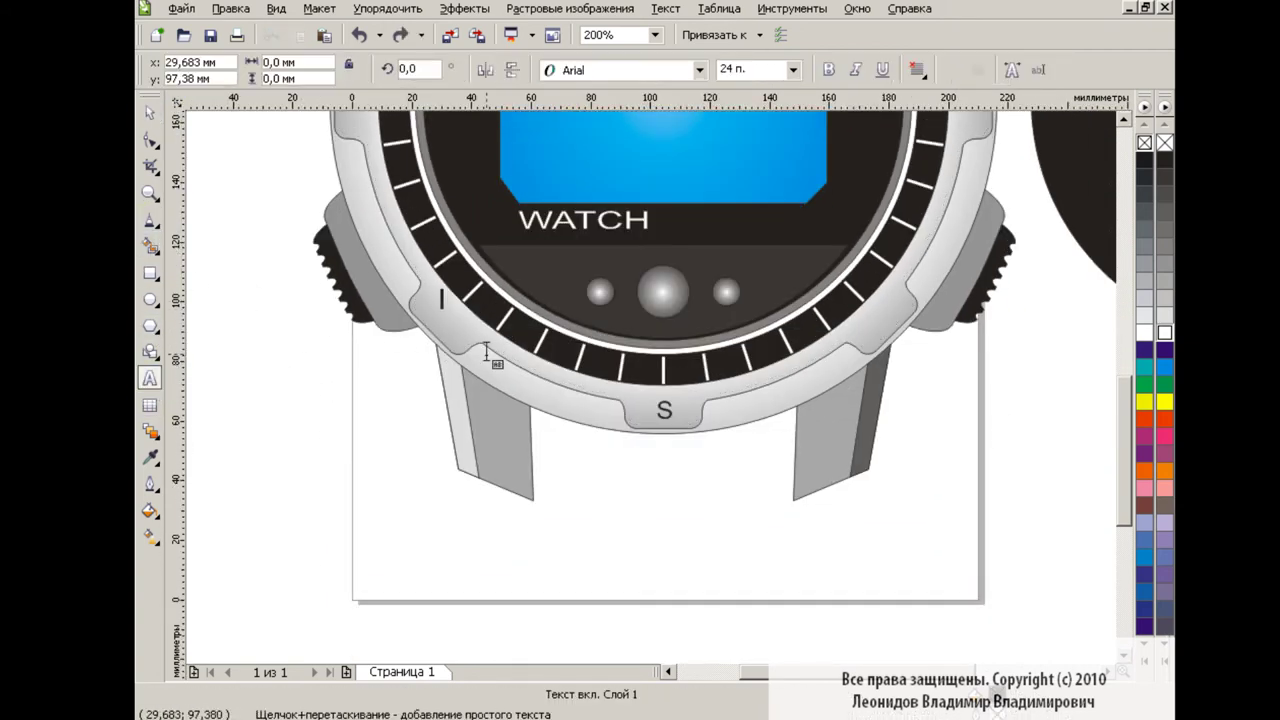
{"action": "type", "text": "SW"}
{"action": "key", "text": "ctrl+space"}
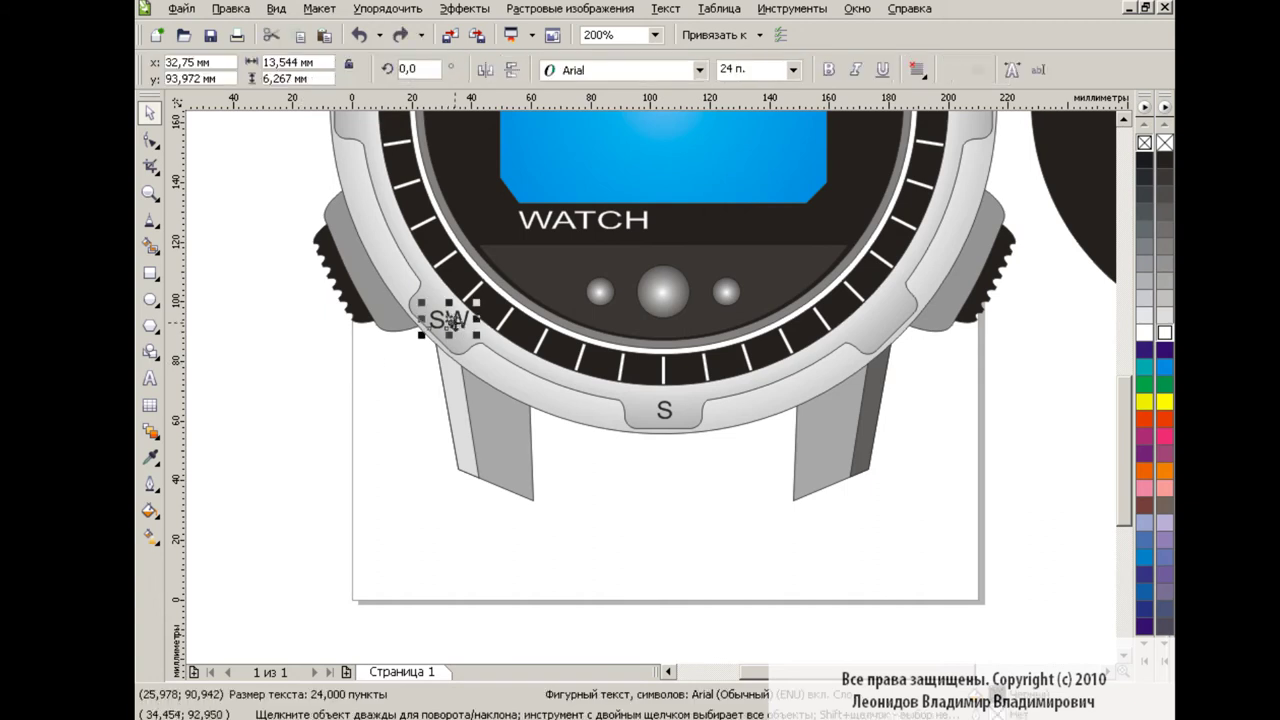
{"action": "type", "text": "225"}
{"action": "key", "text": "Return"}
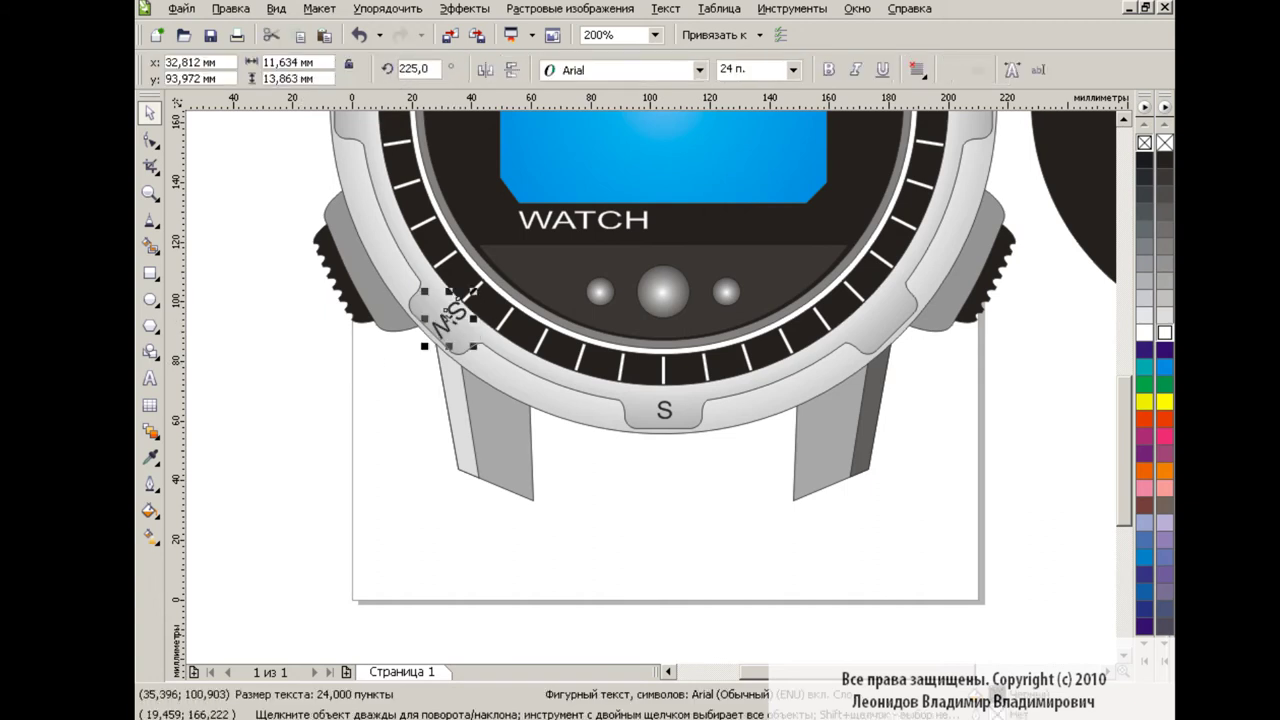
{"action": "type", "text": "135"}
{"action": "key", "text": "Return"}
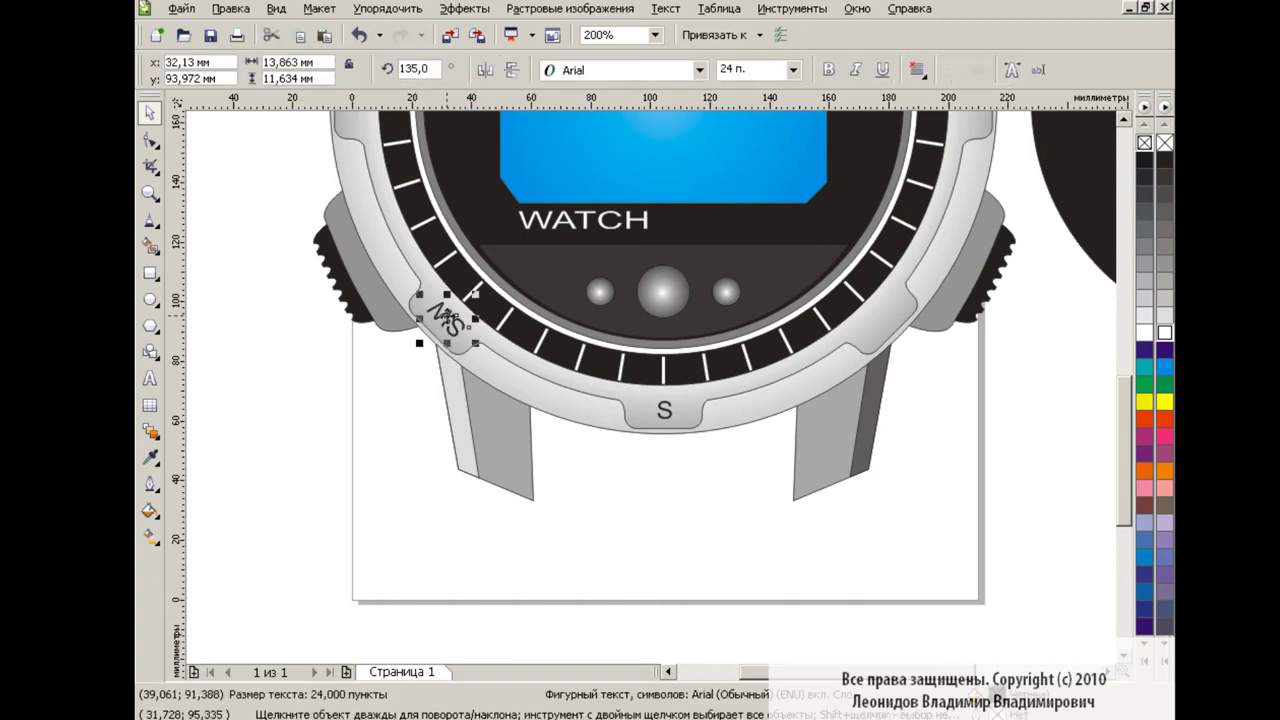
- Add the SE label at the lower-right bezel, then zoom out and back to 200%
{"action": "left_click", "coordinate": [860, 322]}
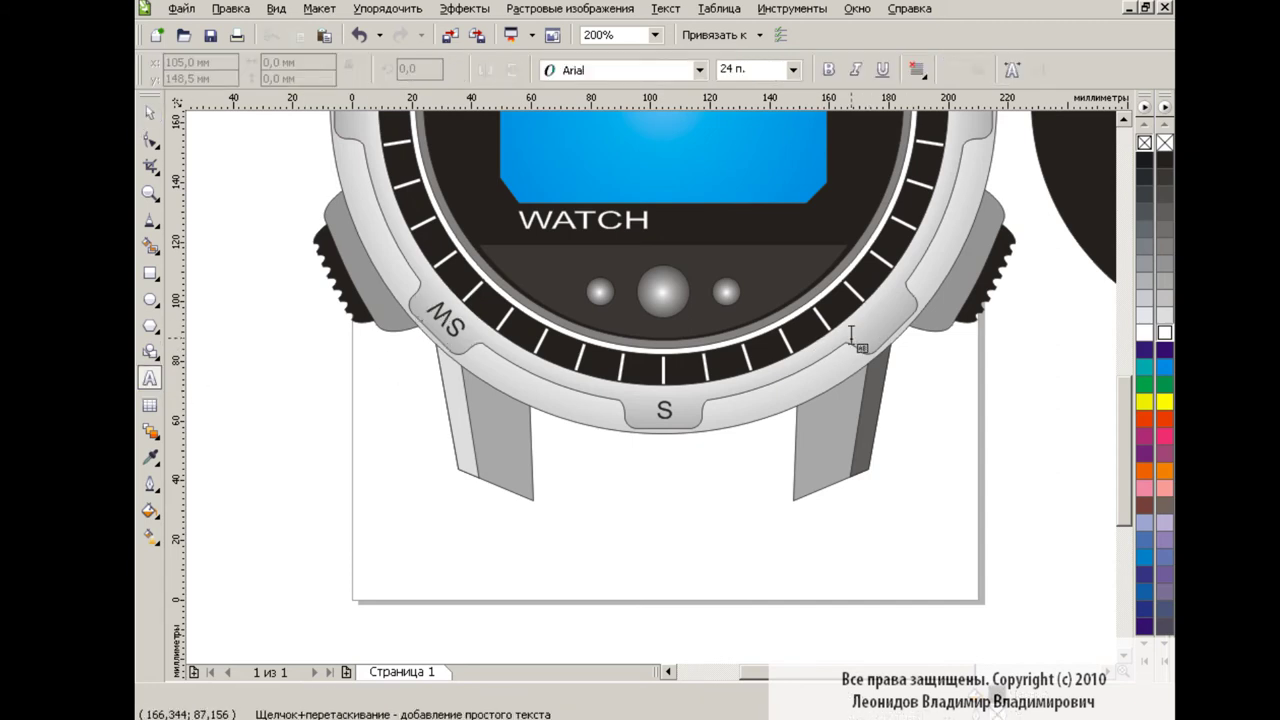
{"action": "type", "text": "SE"}
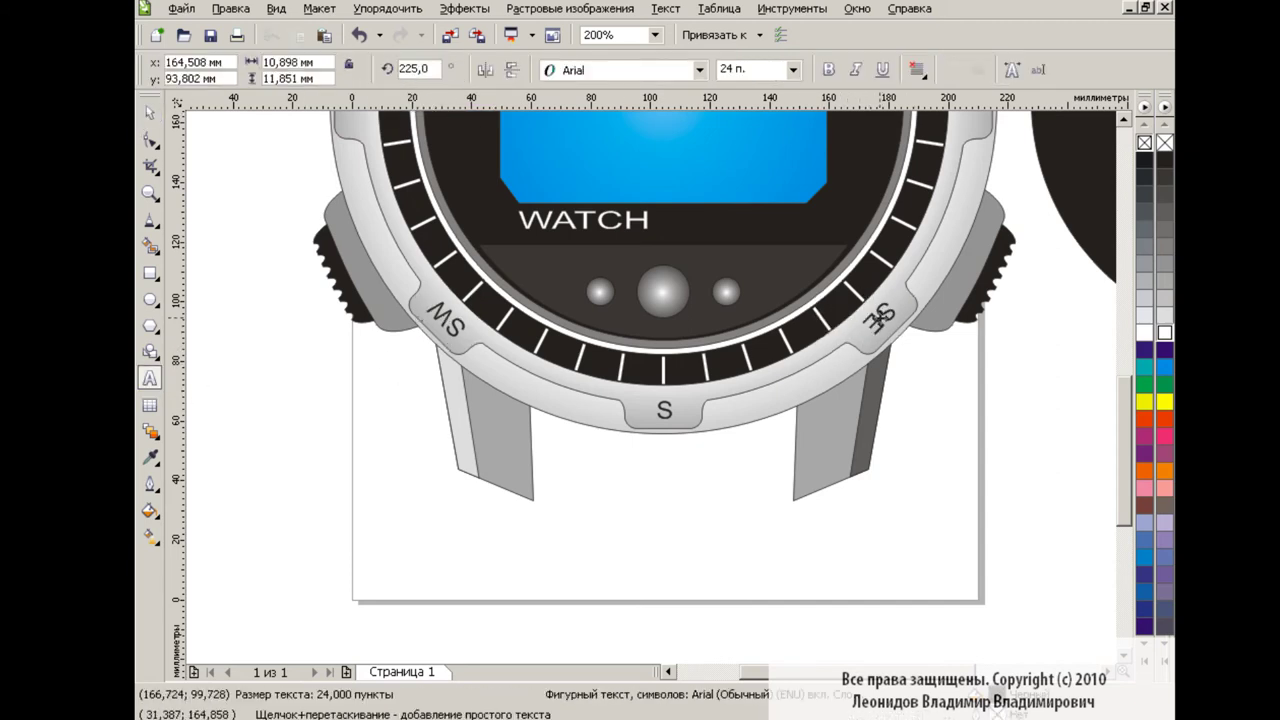
{"action": "left_click", "coordinate": [655, 35]}
{"action": "left_click", "coordinate": [610, 160]}
{"action": "key", "text": "ctrl+space"}
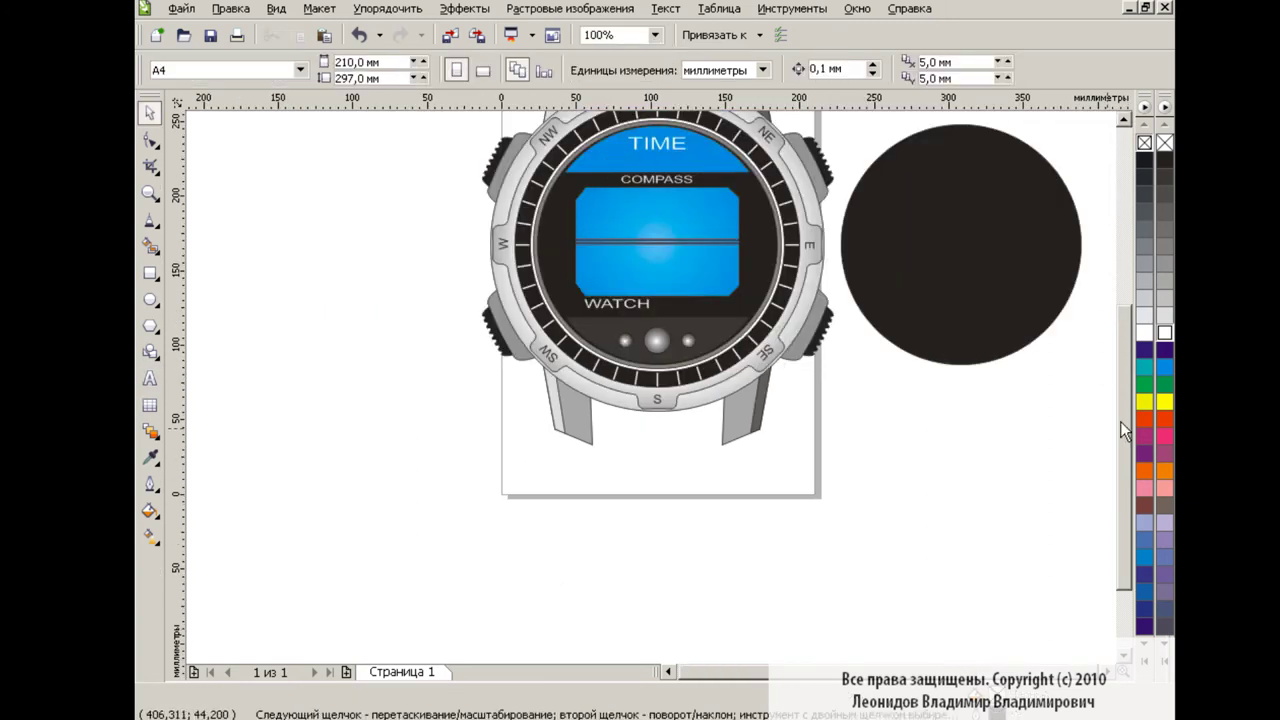
{"action": "key", "text": "ctrl+z"}
{"action": "left_click", "coordinate": [655, 35]}
{"action": "left_click", "coordinate": [610, 175]}
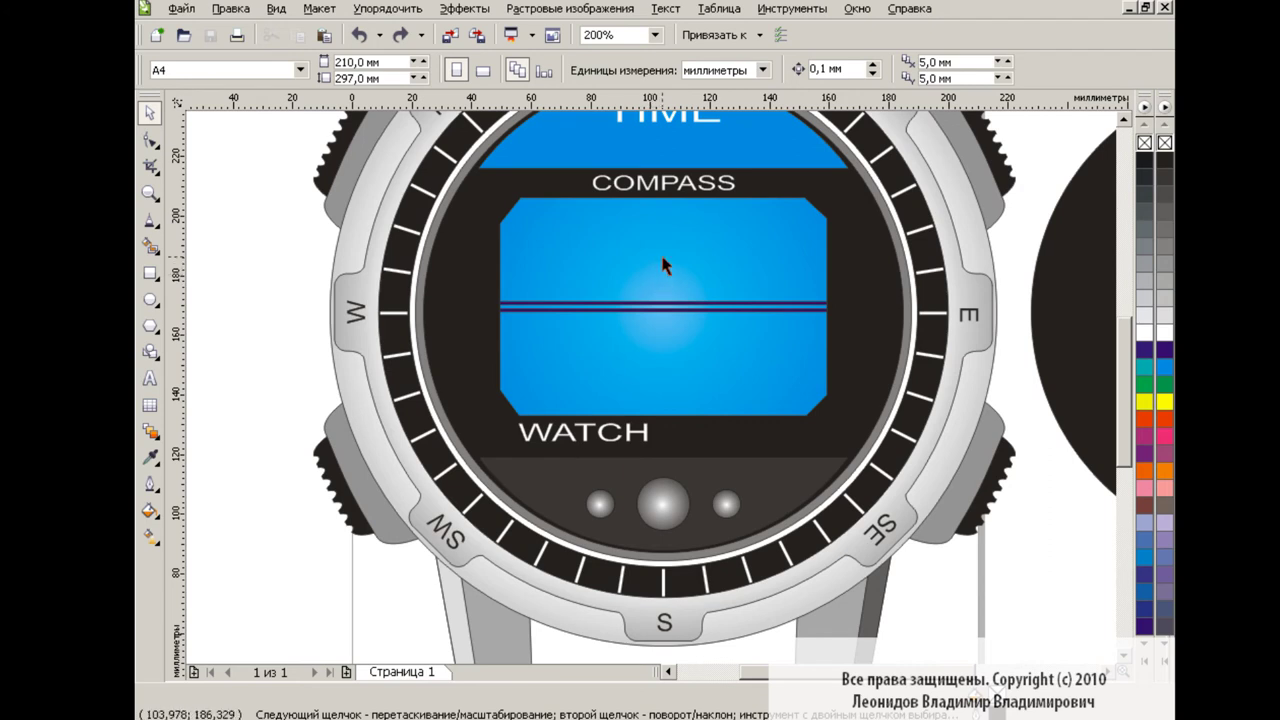
- Add 'ПН' in Arial Black at the display's upper left, stretched tall
{"action": "left_click", "coordinate": [145, 387]}
{"action": "left_click", "coordinate": [538, 252]}
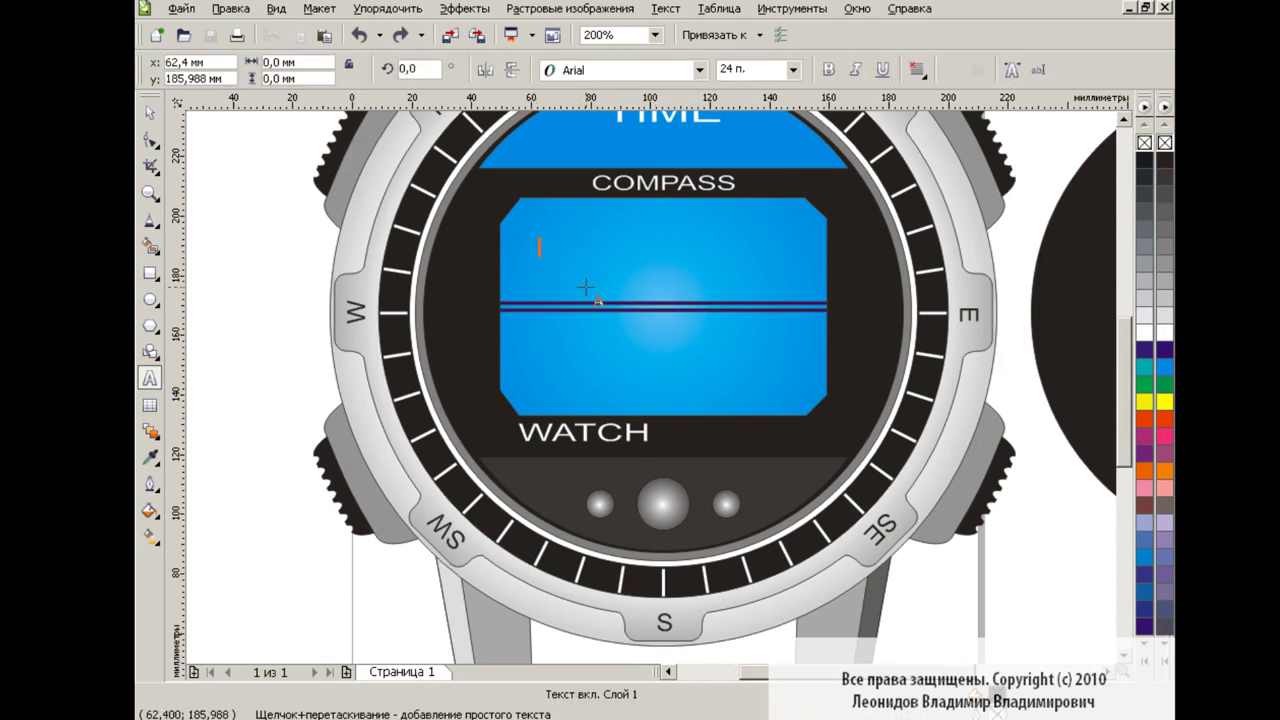
{"action": "type", "text": "ПН"}
{"action": "left_click_drag", "start_coordinate": [578, 253], "coordinate": [536, 236]}
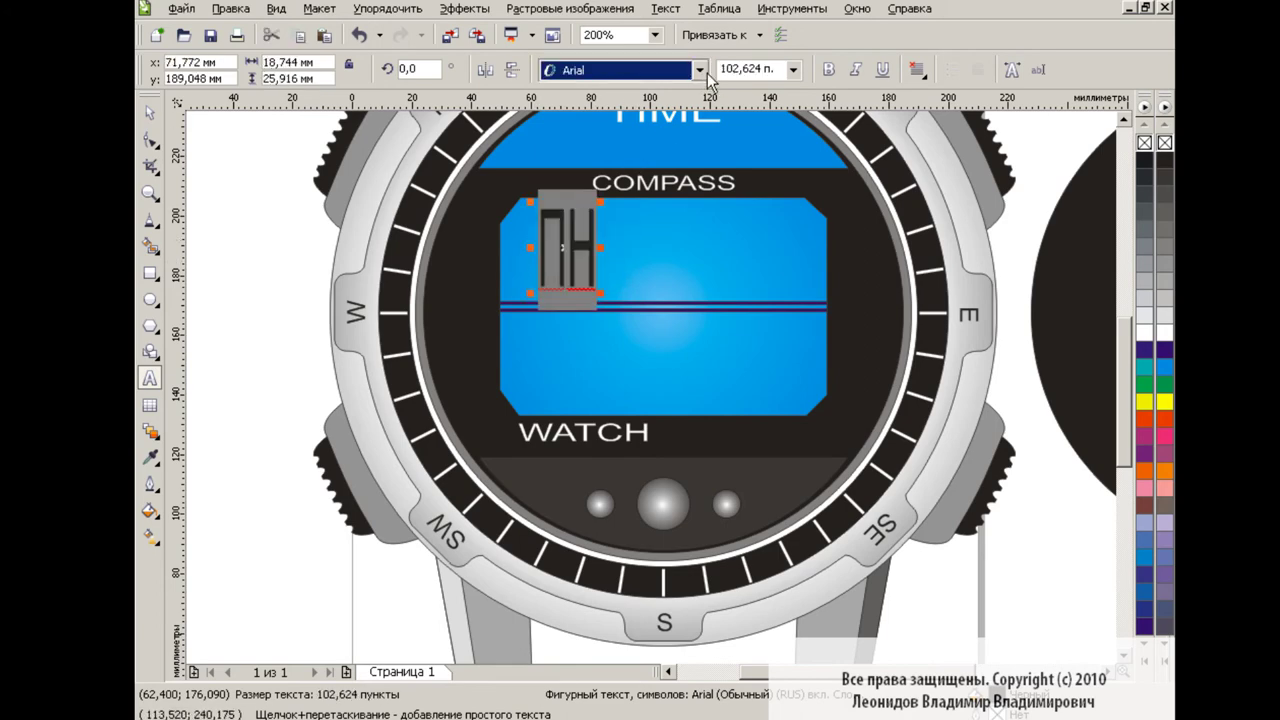
{"action": "left_click", "coordinate": [700, 70]}
{"action": "left_click", "coordinate": [620, 100]}
{"action": "key", "text": "ctrl+space"}
{"action": "left_click_drag", "start_coordinate": [528, 214], "coordinate": [512, 206]}
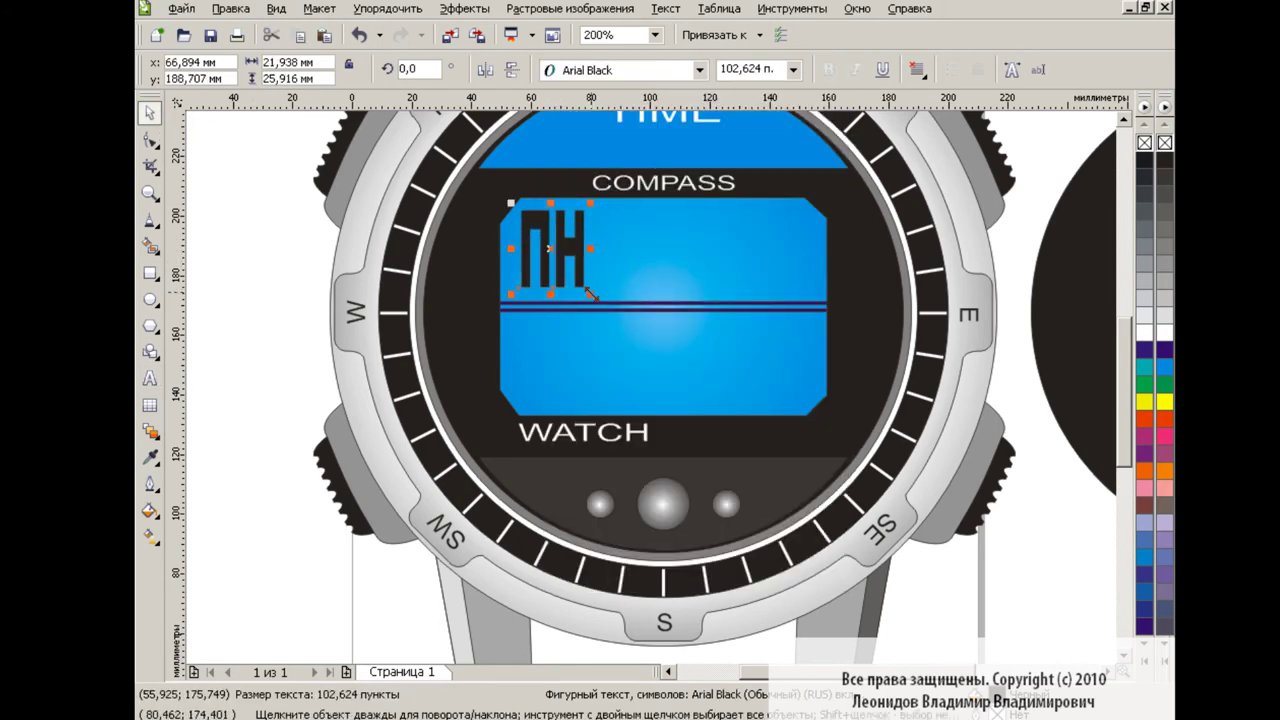
- Add the date '09-25' in Arial Black at upper right, stretched taller and wider
{"action": "left_click", "coordinate": [149, 378]}
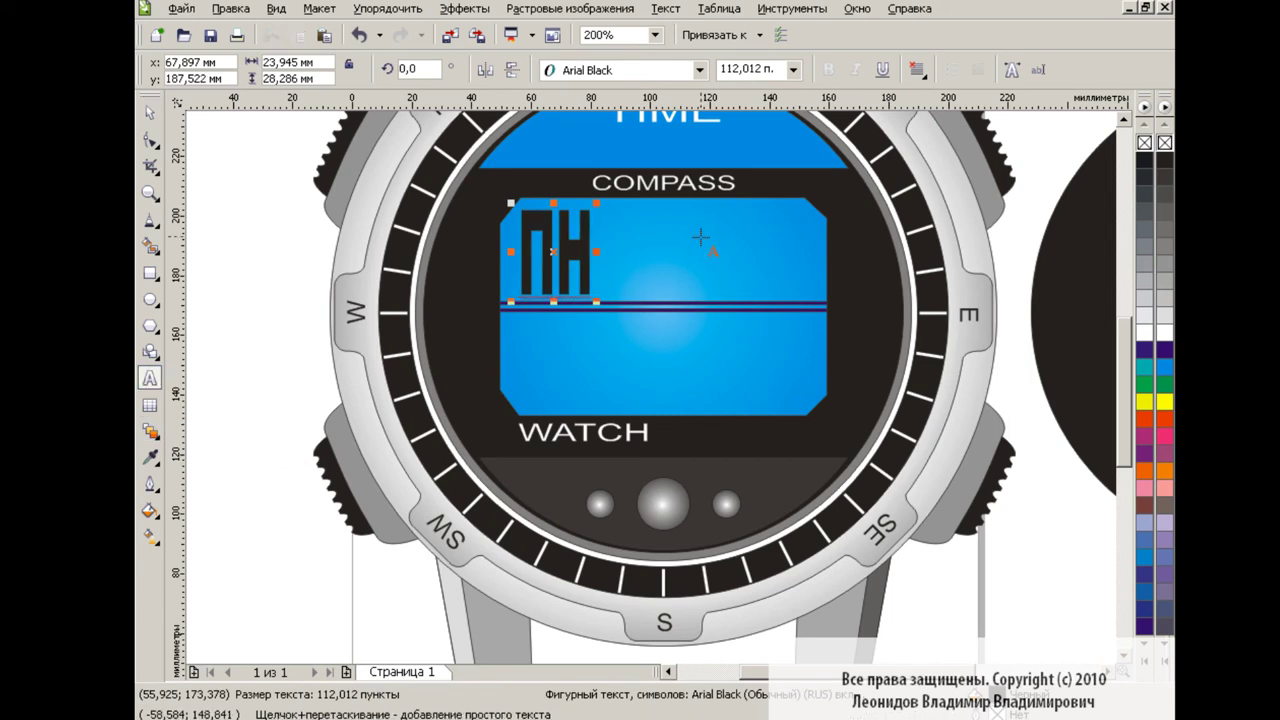
{"action": "left_click", "coordinate": [702, 236]}
{"action": "type", "text": "09-25"}
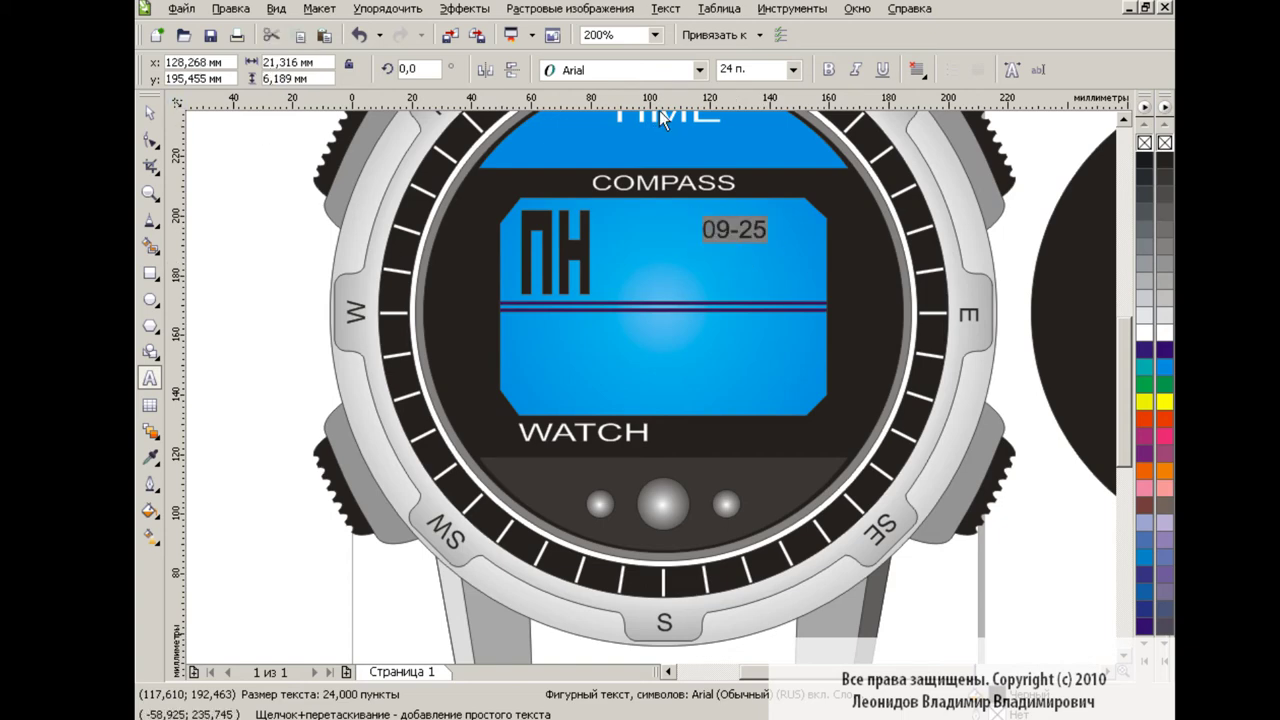
{"action": "left_click", "coordinate": [699, 70]}
{"action": "left_click", "coordinate": [600, 100]}
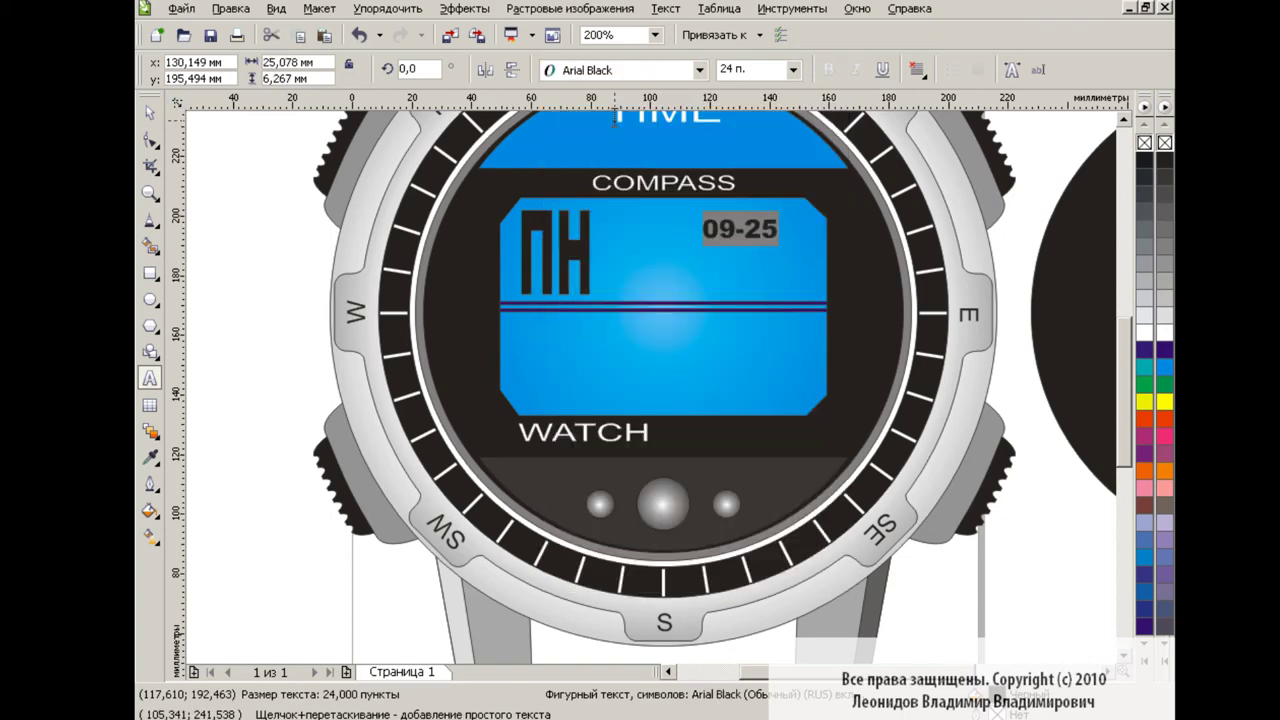
{"action": "left_click", "coordinate": [149, 112]}
{"action": "left_click_drag", "start_coordinate": [734, 244], "coordinate": [743, 297]}
{"action": "left_click_drag", "start_coordinate": [782, 252], "coordinate": [804, 252]}
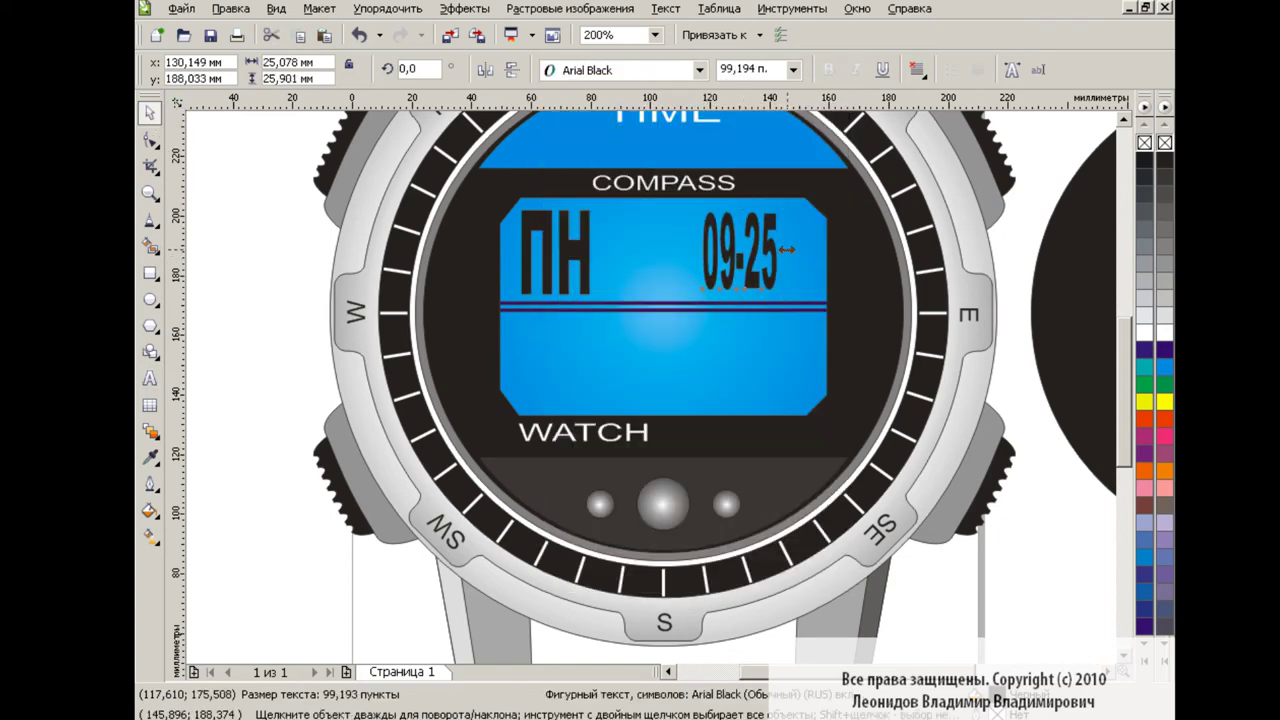
{"action": "key", "text": "Escape"}
- Type the time 10:45.28 in the lower display, with the '28' seconds at 14 pt
{"action": "left_click", "coordinate": [149, 378]}
{"action": "left_click", "coordinate": [619, 355]}
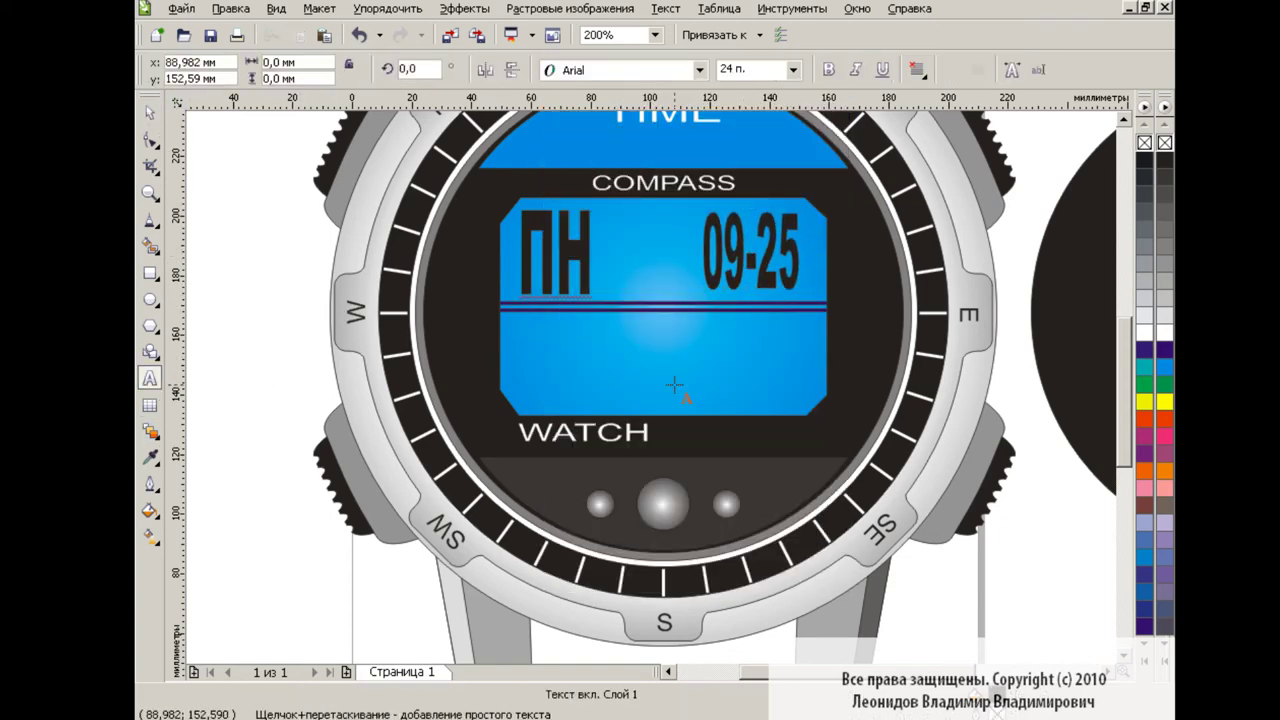
{"action": "type", "text": "10:45.28"}
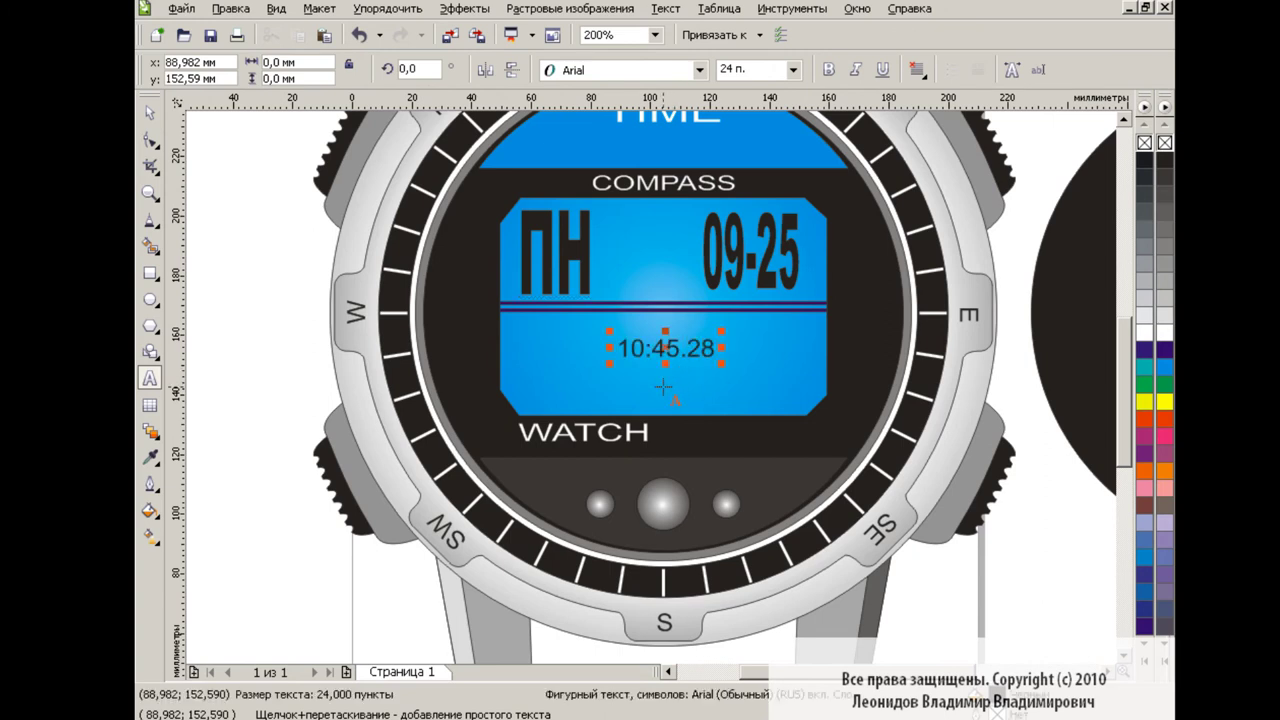
{"action": "key", "text": "shift+Left"}
{"action": "key", "text": "shift+Left"}
{"action": "left_click", "coordinate": [793, 70]}
{"action": "left_click", "coordinate": [740, 216]}
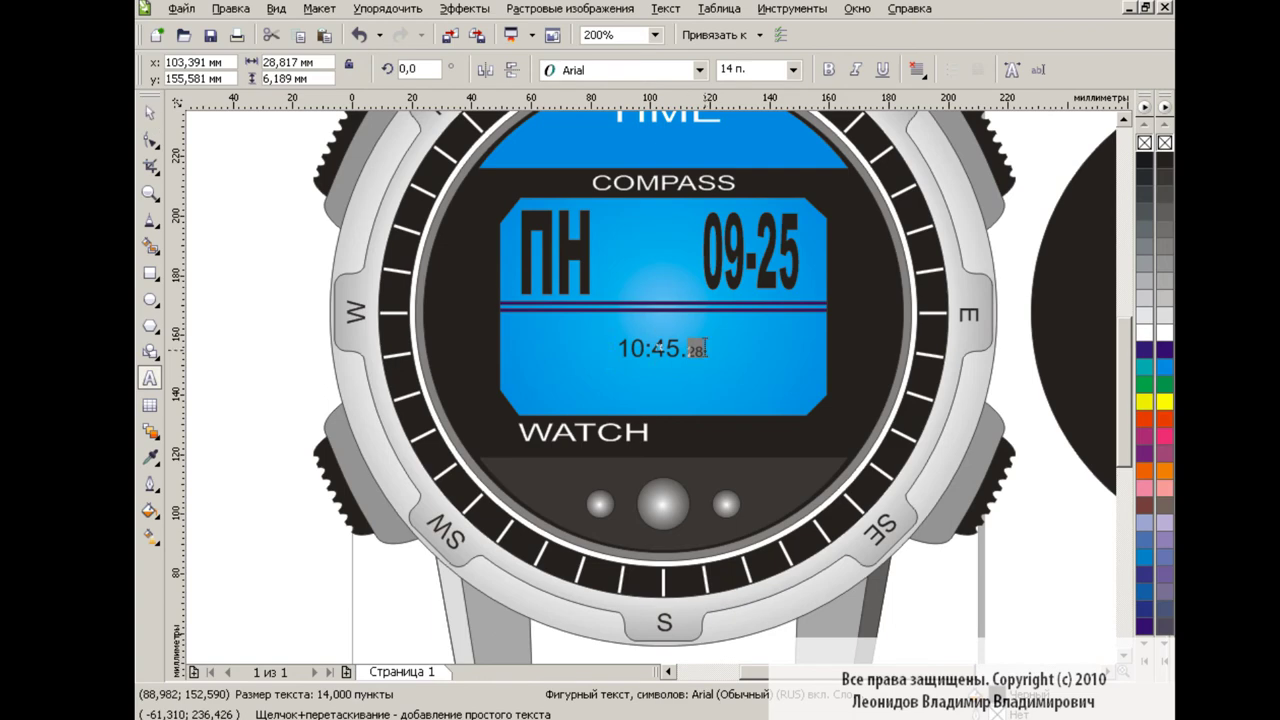
- Set the time to Arial Black, enlarge it to fill the lower display, and view at 100%
{"action": "key", "text": "ctrl+a"}
{"action": "left_click", "coordinate": [699, 70]}
{"action": "left_click", "coordinate": [610, 110]}
{"action": "left_click", "coordinate": [149, 112]}
{"action": "key", "text": "Escape"}
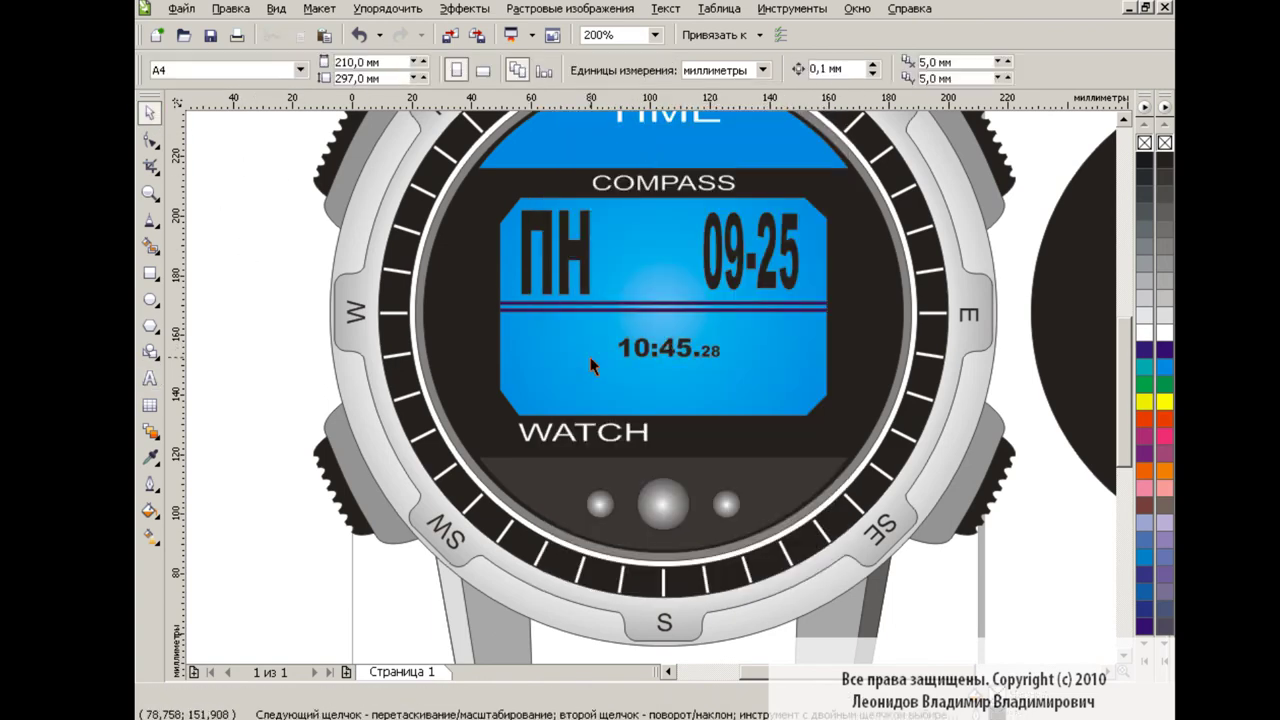
{"action": "left_click", "coordinate": [591, 362]}
{"action": "left_click_drag", "start_coordinate": [654, 358], "coordinate": [766, 378]}
{"action": "left_click_drag", "start_coordinate": [672, 388], "coordinate": [667, 403]}
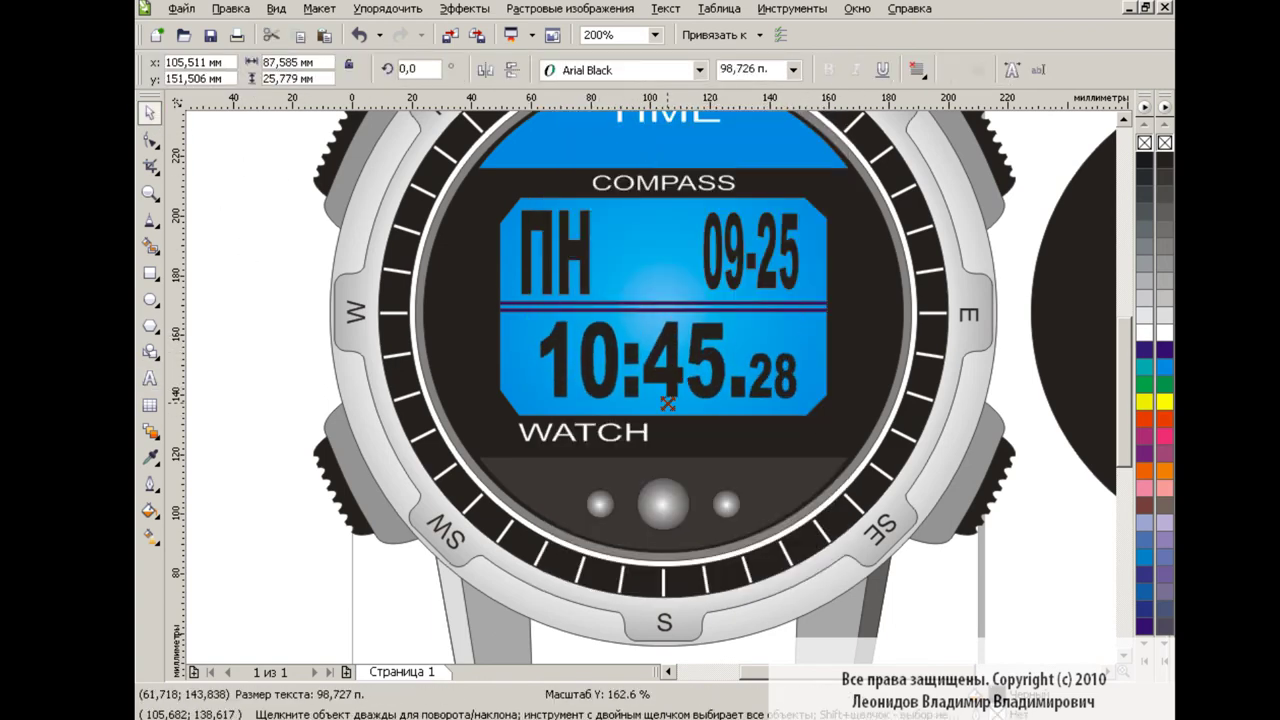
{"action": "left_click", "coordinate": [308, 334]}
{"action": "left_click", "coordinate": [655, 34]}
{"action": "left_click", "coordinate": [605, 150]}
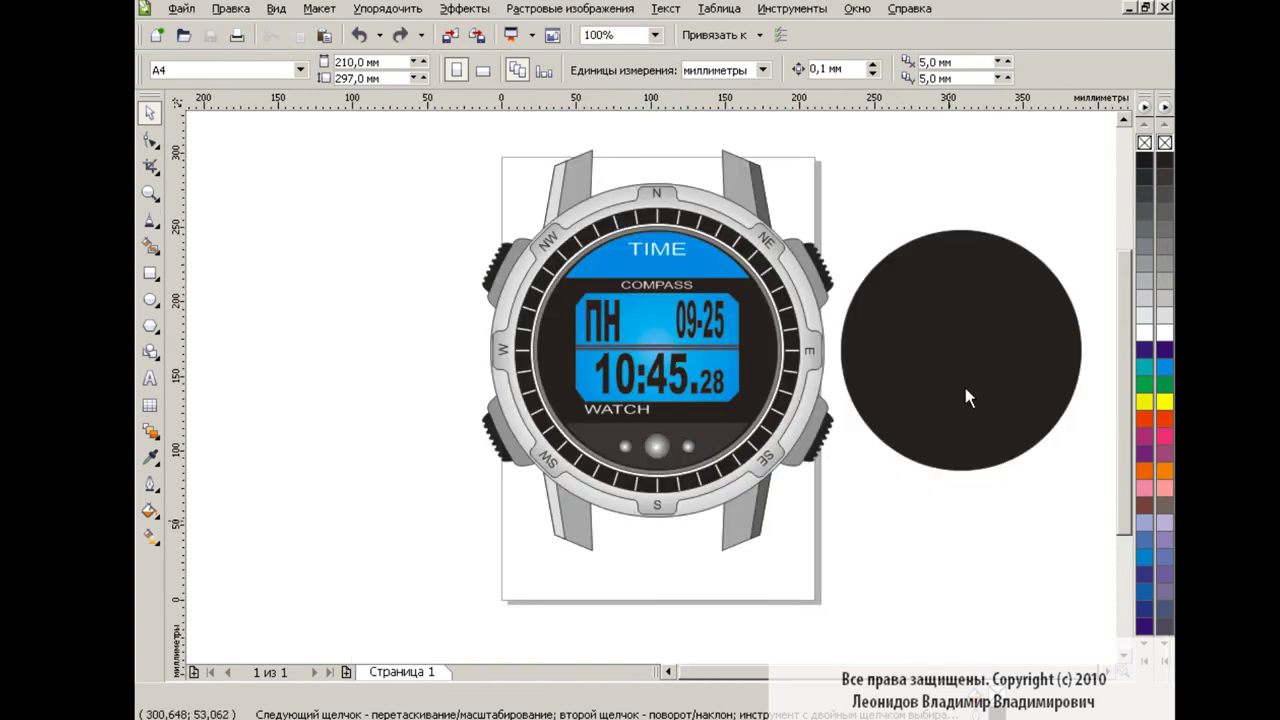
- Fill the spare circle white, move it to the top of the stack, and centre it on the watch
{"action": "left_click", "coordinate": [966, 390]}
{"action": "left_click", "coordinate": [1165, 335]}
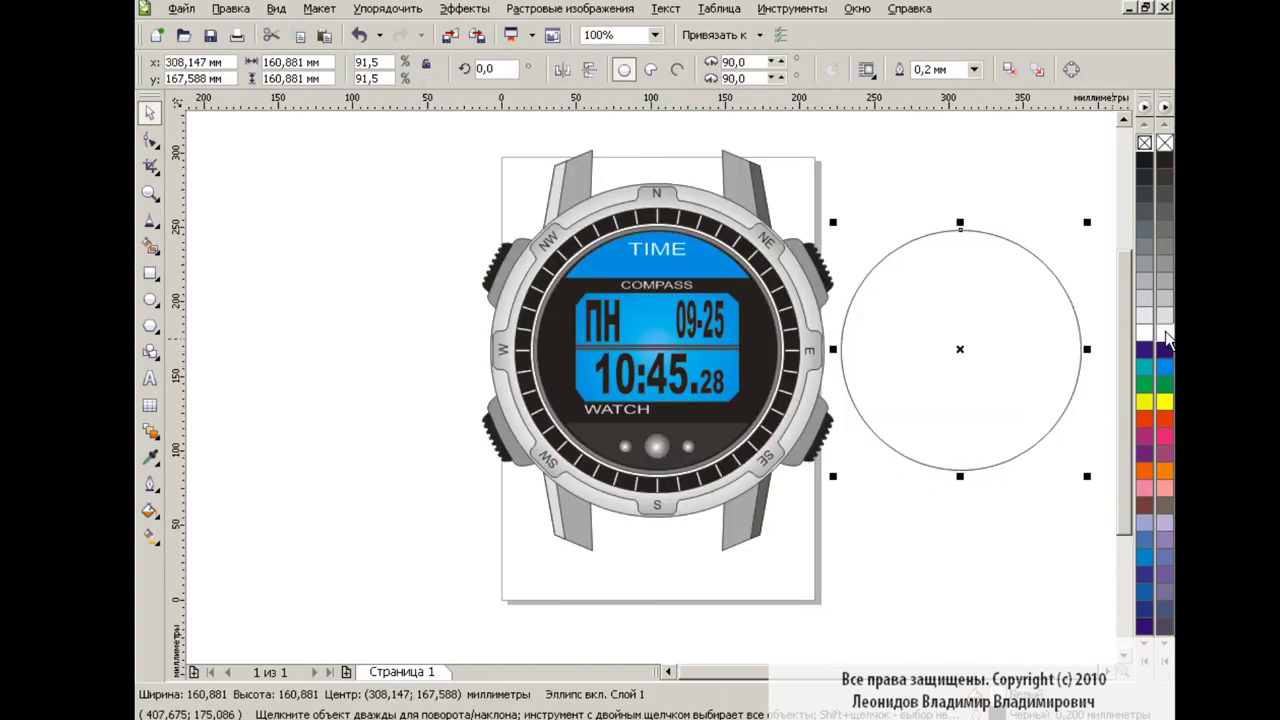
{"action": "left_click", "coordinate": [792, 8]}
{"action": "left_click", "coordinate": [814, 183]}
{"action": "left_click_drag", "start_coordinate": [1022, 490], "coordinate": [1012, 160]}
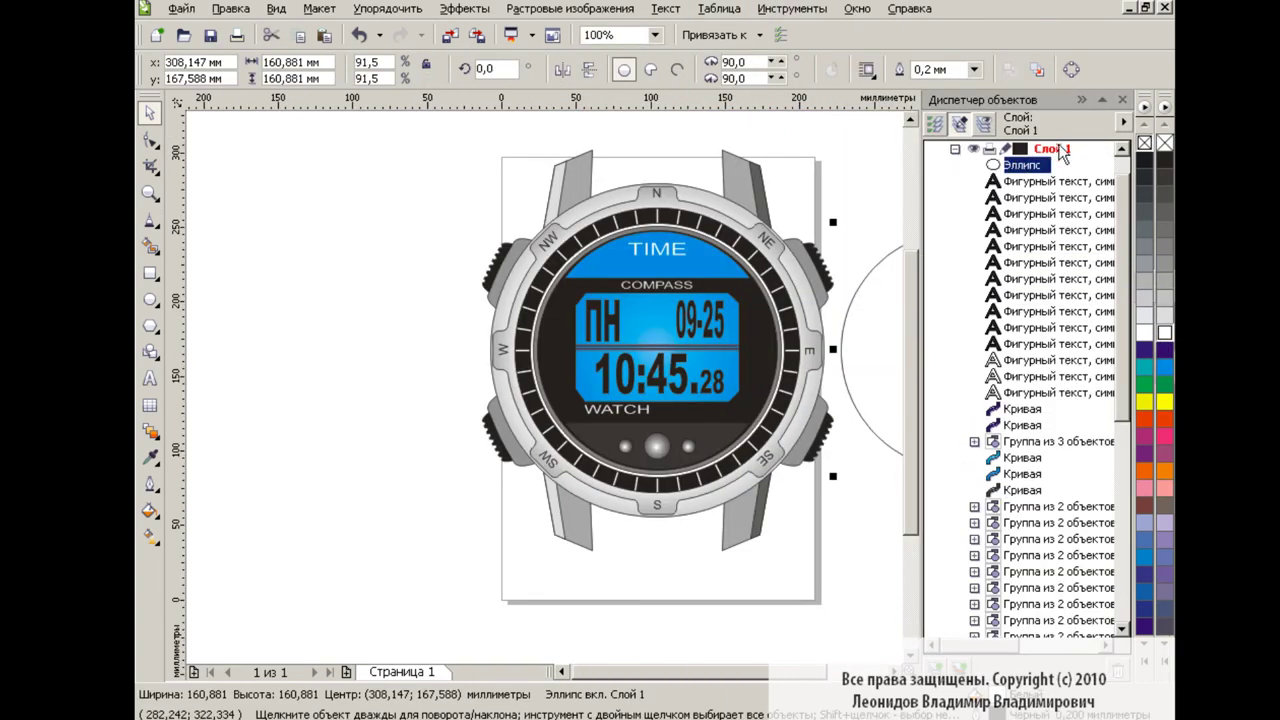
{"action": "left_click", "coordinate": [1122, 99]}
{"action": "left_click", "coordinate": [724, 209], "text": "shift"}
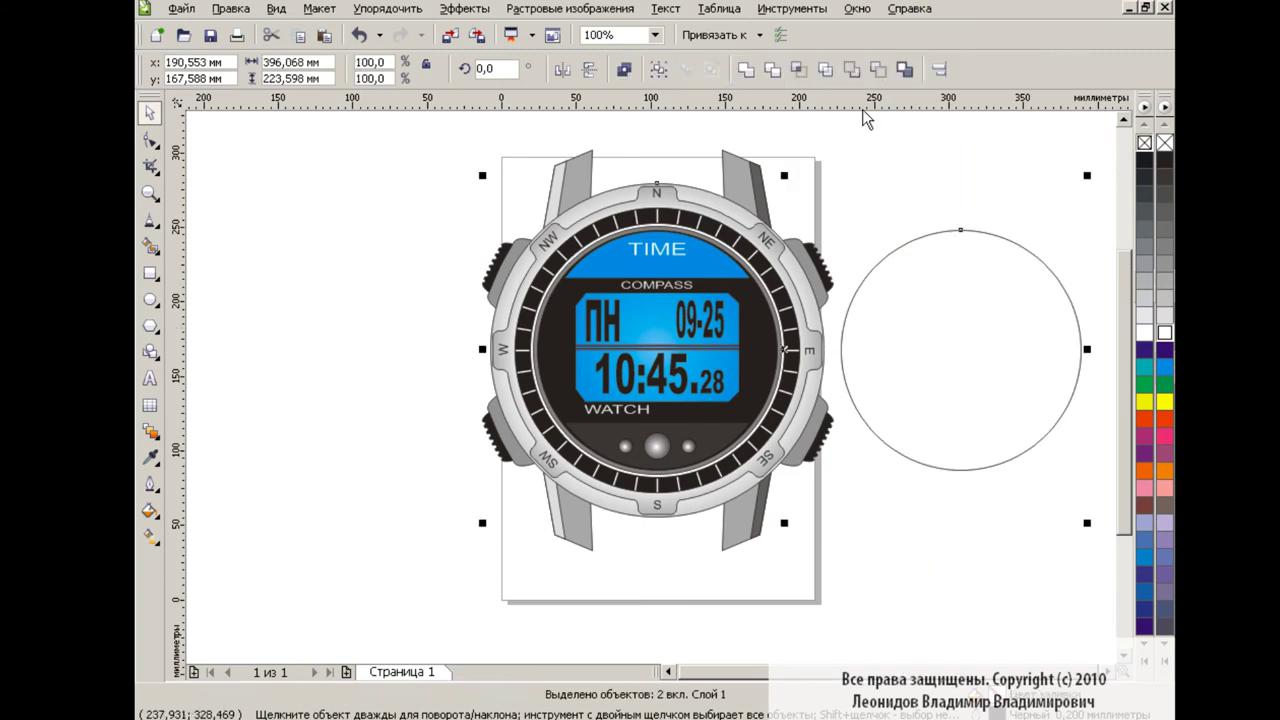
{"action": "left_click", "coordinate": [938, 69]}
{"action": "left_click", "coordinate": [718, 466]}
{"action": "left_click", "coordinate": [936, 74]}
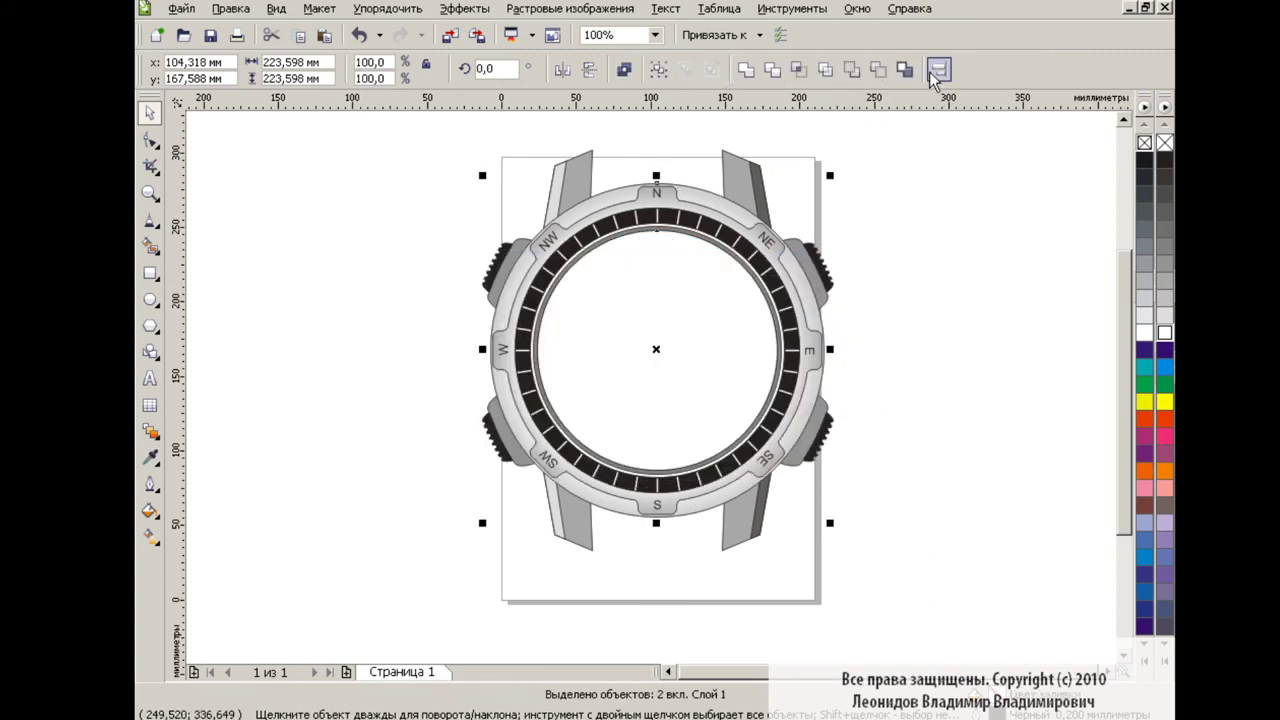
- Convert the circle to curves and reshape it into a glare with an S-curved edge
{"action": "left_click", "coordinate": [706, 245]}
{"action": "left_click", "coordinate": [1062, 70]}
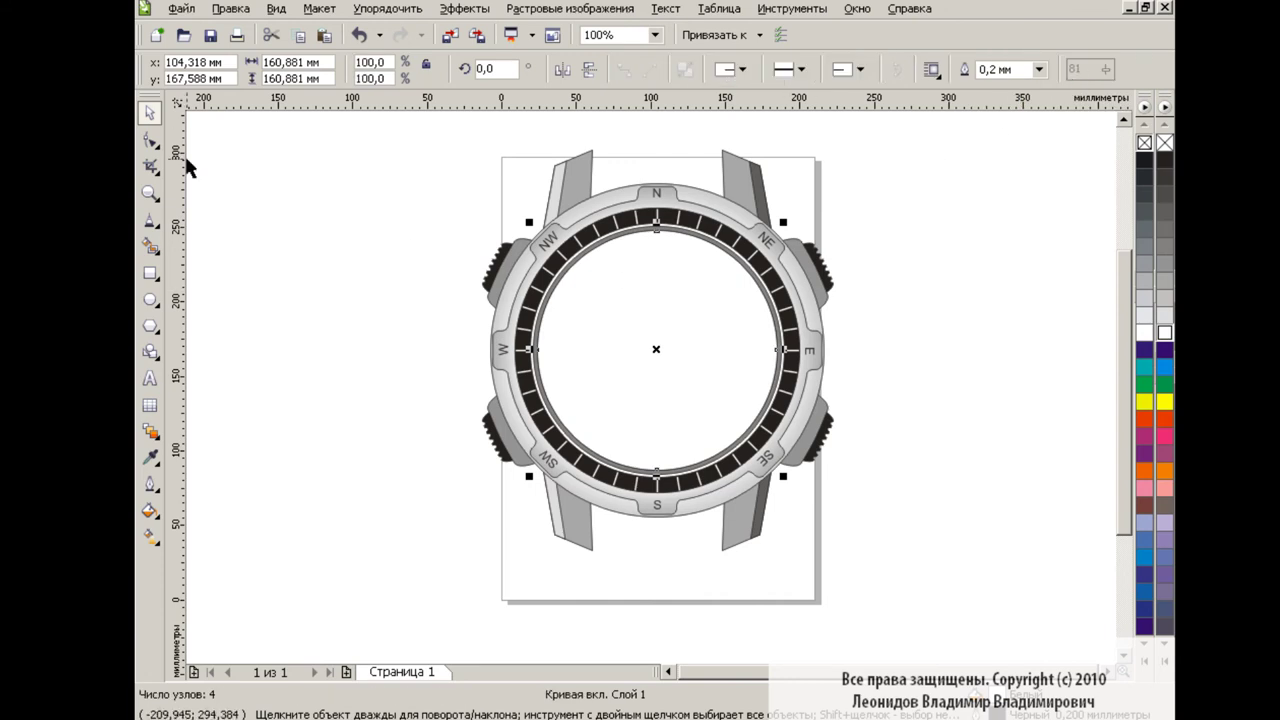
{"action": "left_click", "coordinate": [150, 140]}
{"action": "left_click", "coordinate": [745, 272]}
{"action": "left_click", "coordinate": [789, 383]}
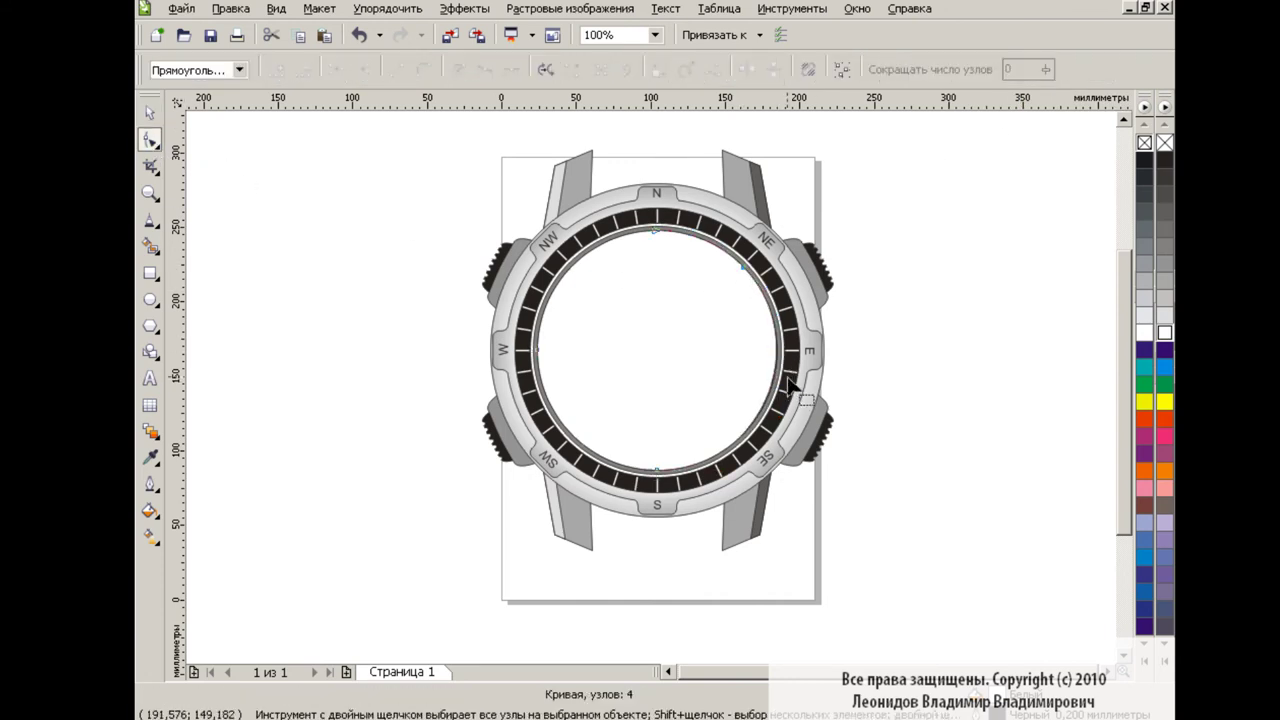
{"action": "mouse_move", "coordinate": [752, 428]}
{"action": "left_mouse_down"}
{"action": "mouse_move", "coordinate": [708, 443]}
{"action": "mouse_move", "coordinate": [714, 293]}
{"action": "left_mouse_up"}
{"action": "left_click_drag", "start_coordinate": [596, 388], "coordinate": [589, 333]}
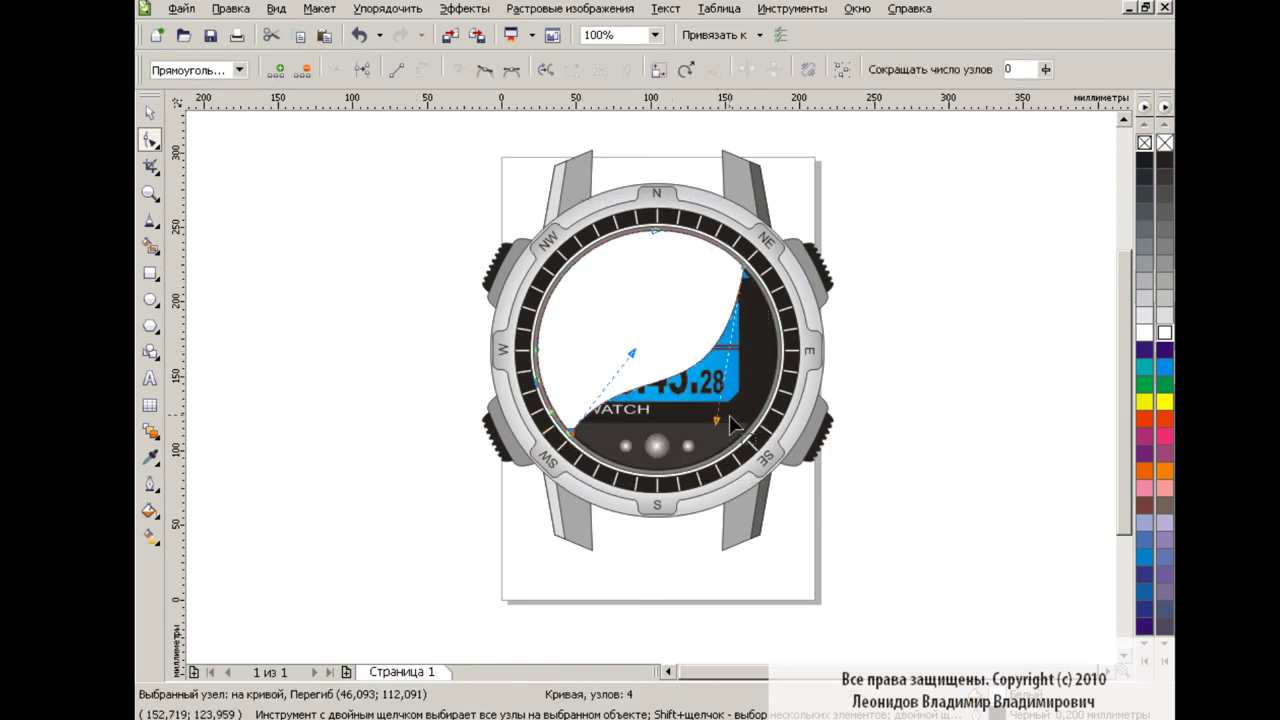
{"action": "key", "text": "space"}
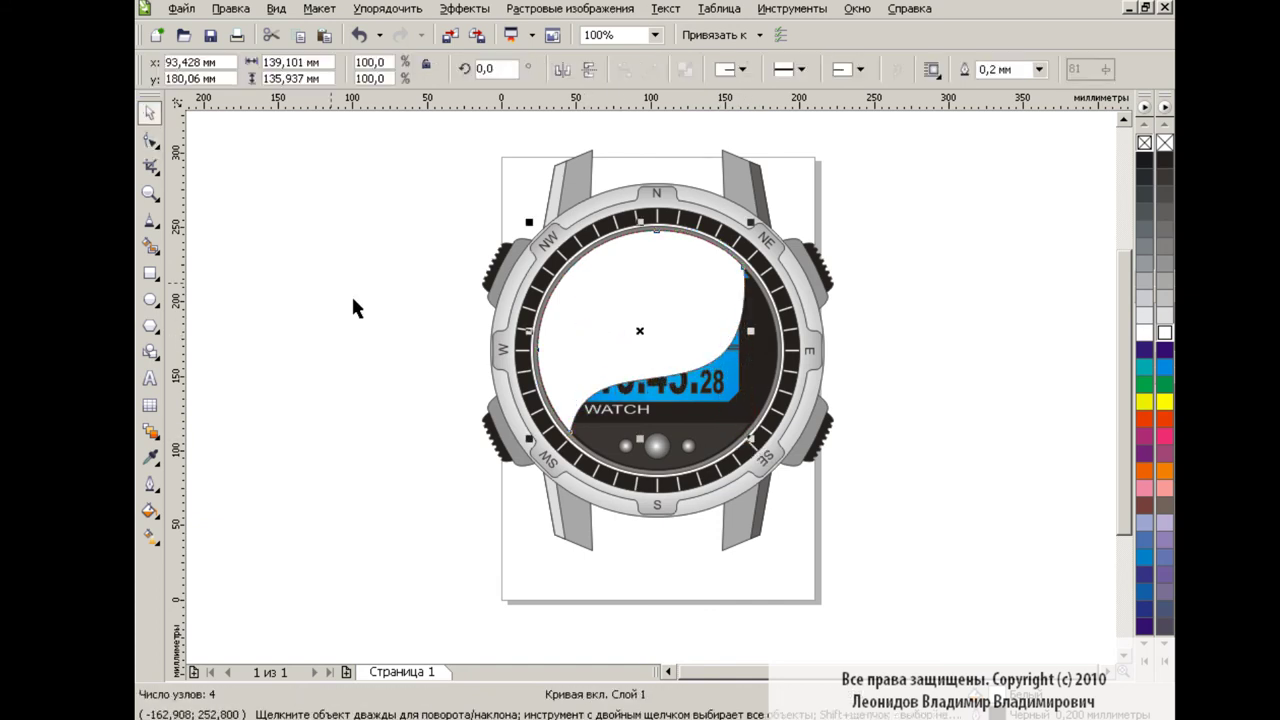
{"action": "left_click", "coordinate": [285, 376]}
- Apply a linear transparency to the glare so the display shows through
{"action": "left_click", "coordinate": [150, 430]}
{"action": "left_click", "coordinate": [230, 584]}
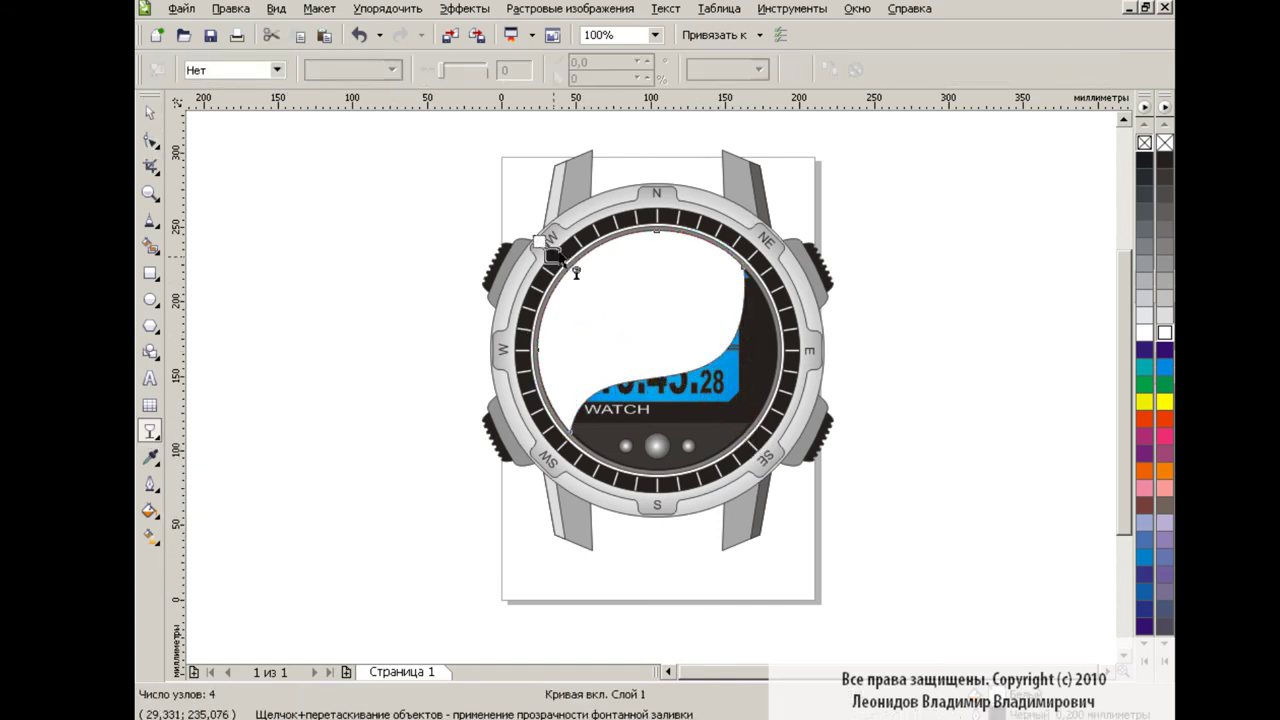
{"action": "mouse_move", "coordinate": [542, 246]}
{"action": "left_mouse_down"}
{"action": "mouse_move", "coordinate": [693, 405]}
{"action": "mouse_move", "coordinate": [499, 199]}
{"action": "left_mouse_up"}
{"action": "left_click_drag", "start_coordinate": [693, 405], "coordinate": [641, 380]}
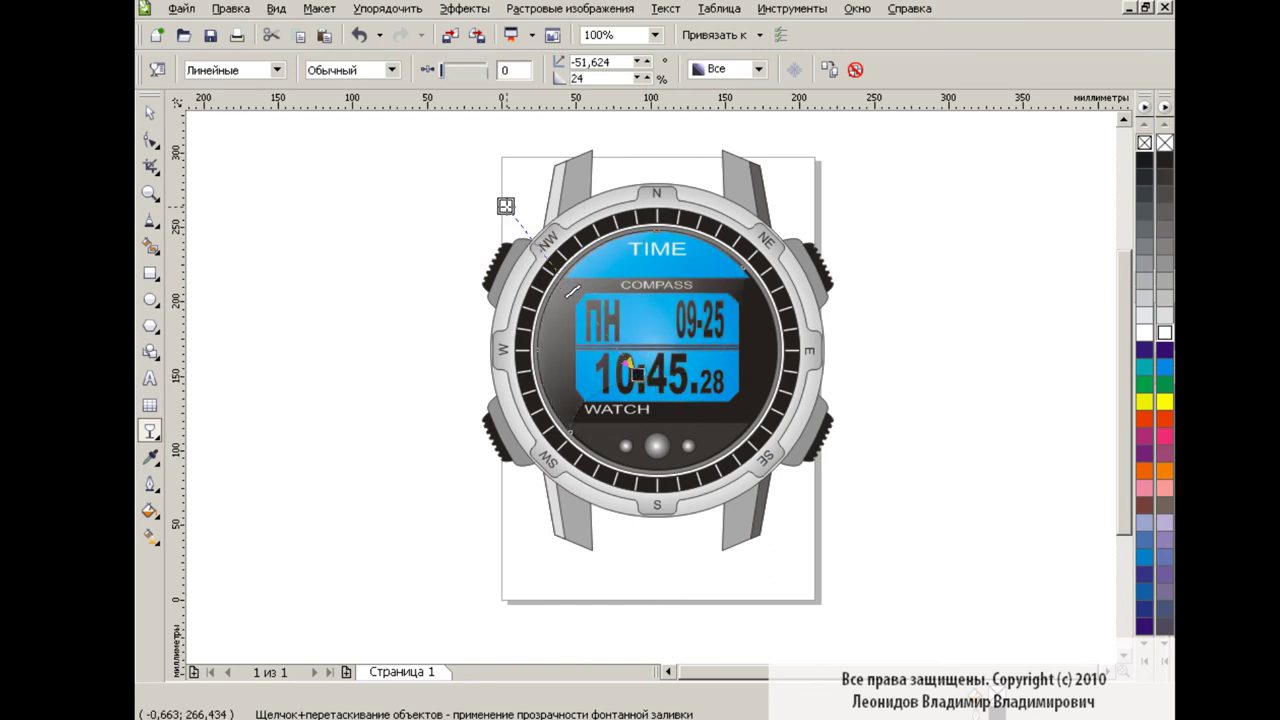
{"action": "key", "text": "space"}
- Draw a small rectangle just below the watch case
{"action": "left_click", "coordinate": [449, 387]}
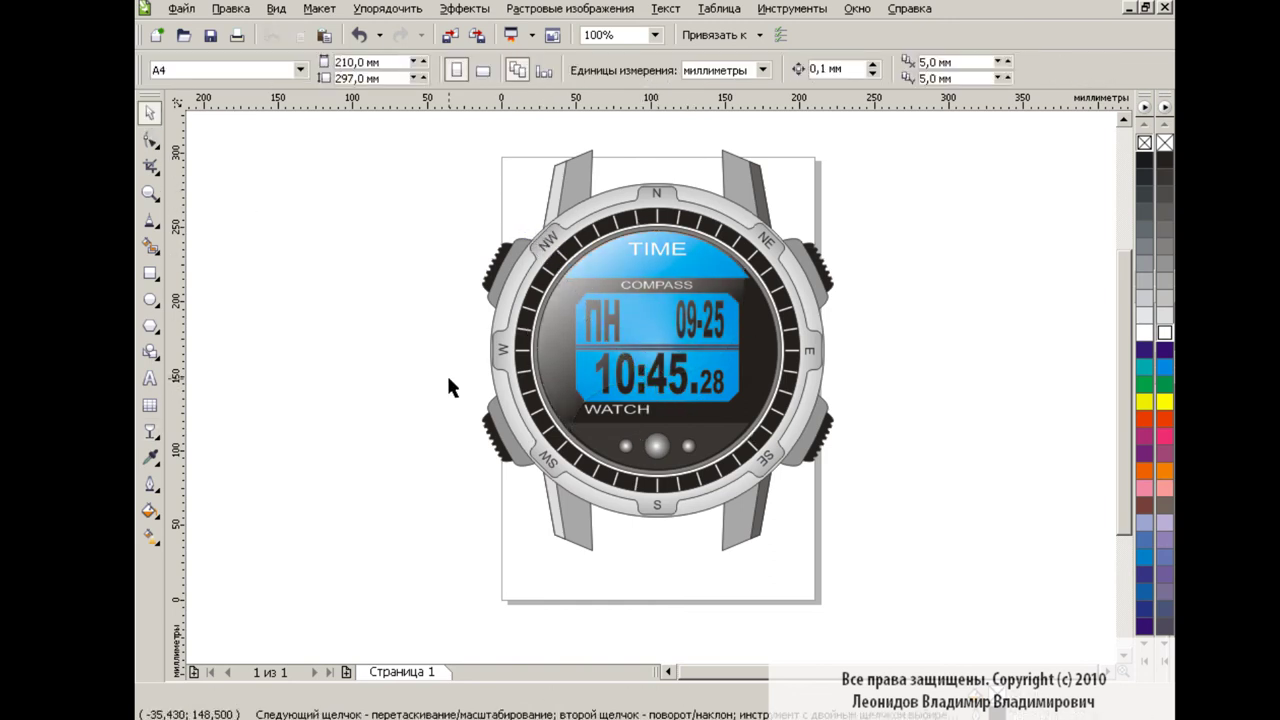
{"action": "left_click_drag", "start_coordinate": [429, 123], "coordinate": [857, 533]}
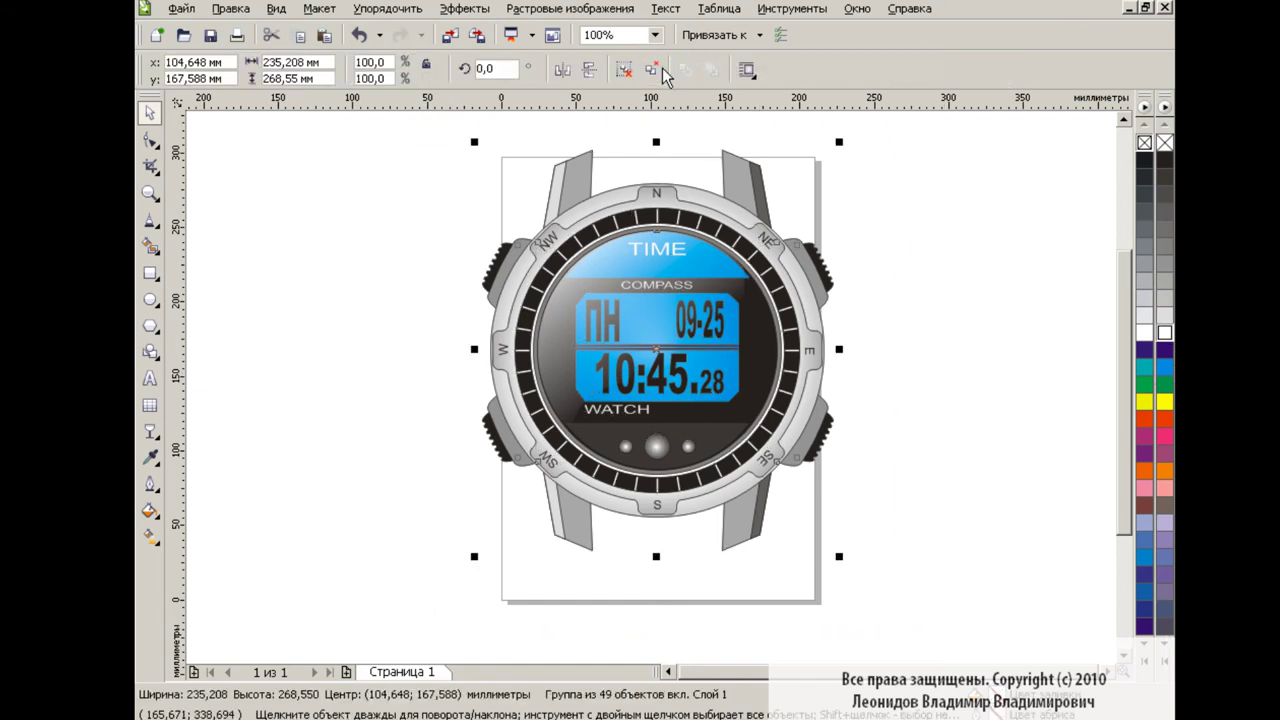
{"action": "left_click", "coordinate": [903, 432]}
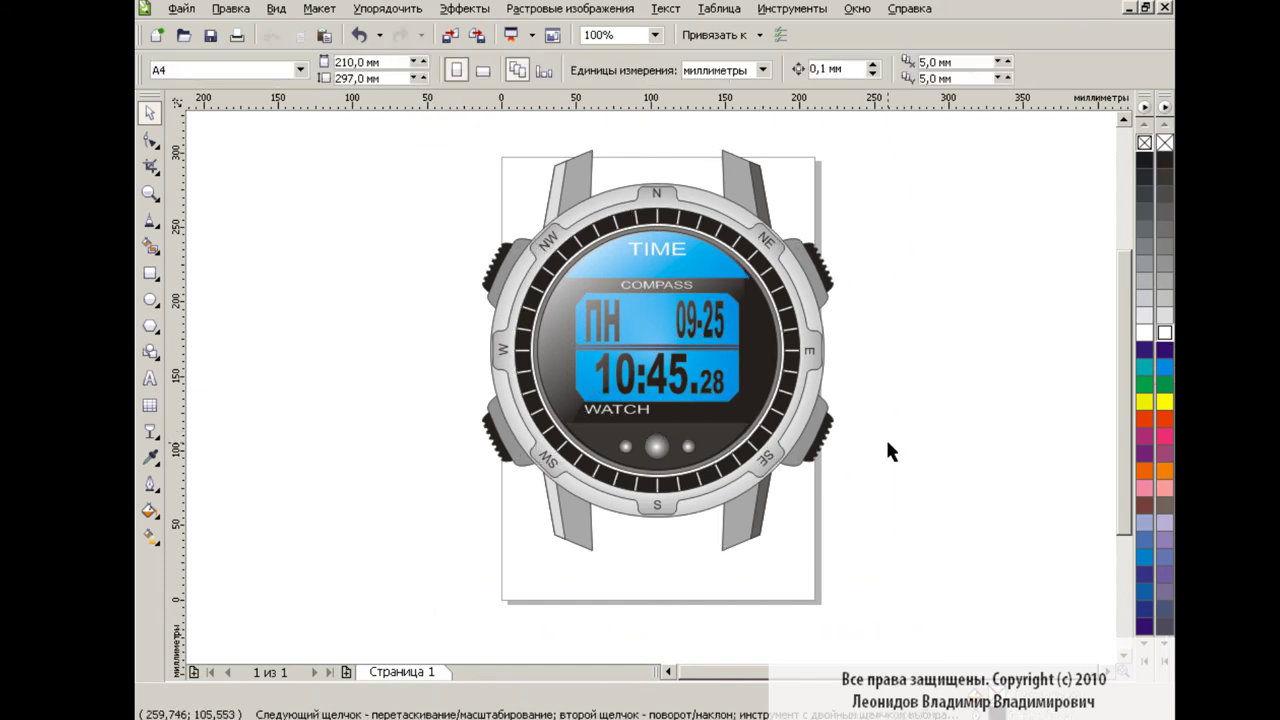
{"action": "left_click", "coordinate": [150, 272]}
{"action": "left_click_drag", "start_coordinate": [622, 507], "coordinate": [690, 558]}
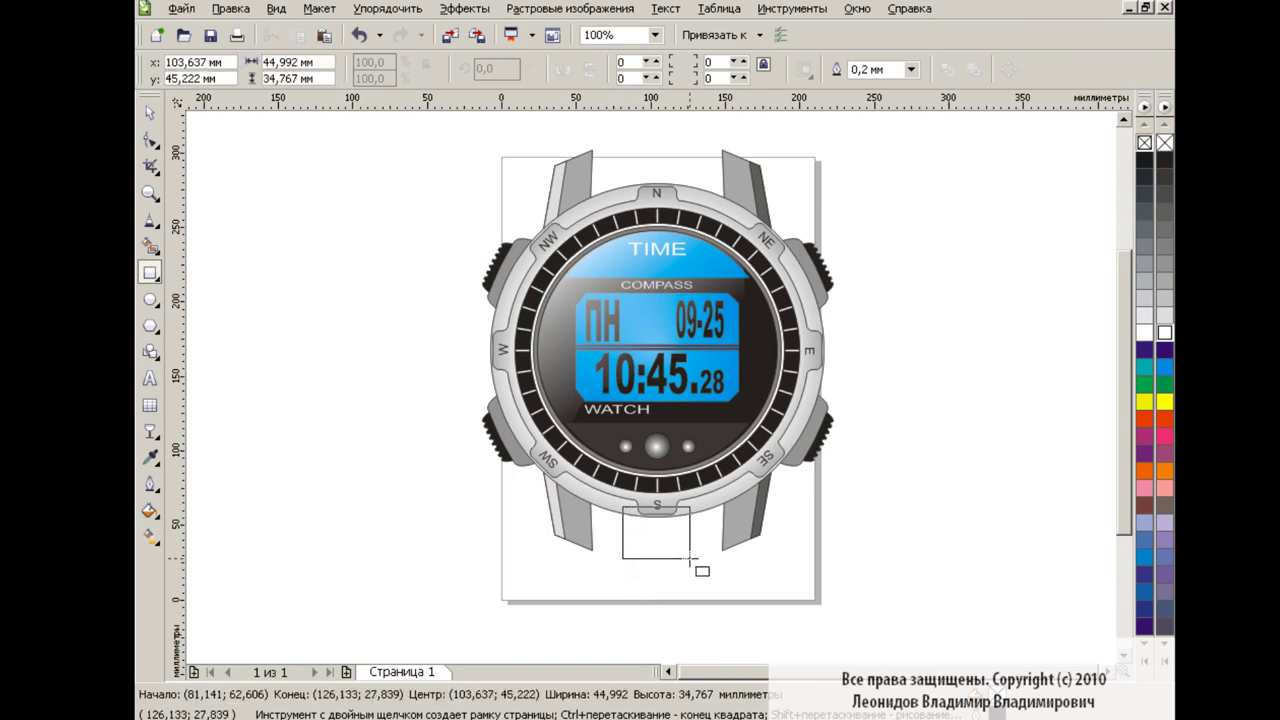
- Give the rectangle a fountain fill using the 09 Округлый серый preset
{"action": "left_click", "coordinate": [150, 510]}
{"action": "left_click", "coordinate": [263, 558]}
{"action": "left_click", "coordinate": [568, 339]}
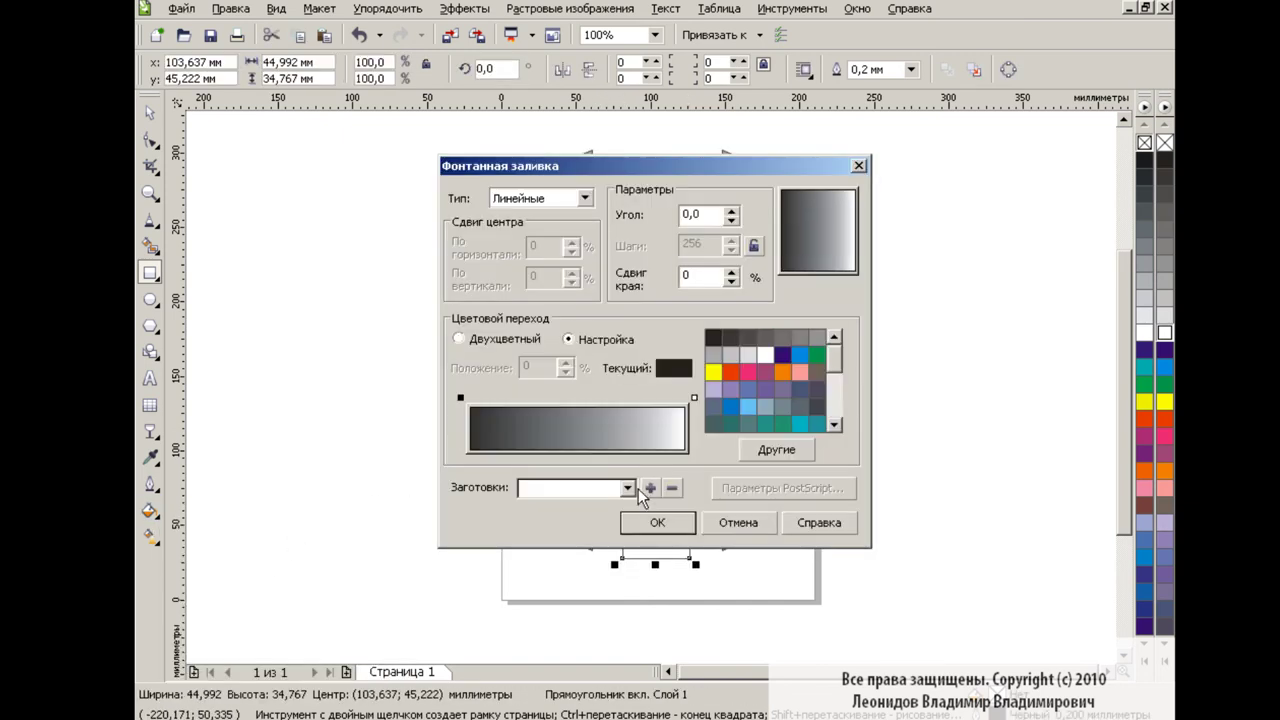
{"action": "left_click", "coordinate": [627, 487]}
{"action": "left_click", "coordinate": [580, 528]}
{"action": "left_click", "coordinate": [584, 198]}
{"action": "left_click", "coordinate": [520, 211]}
- Recolour the gradient ends grey, add a lighter 83% stop, and set angle 90
{"action": "left_click", "coordinate": [694, 398]}
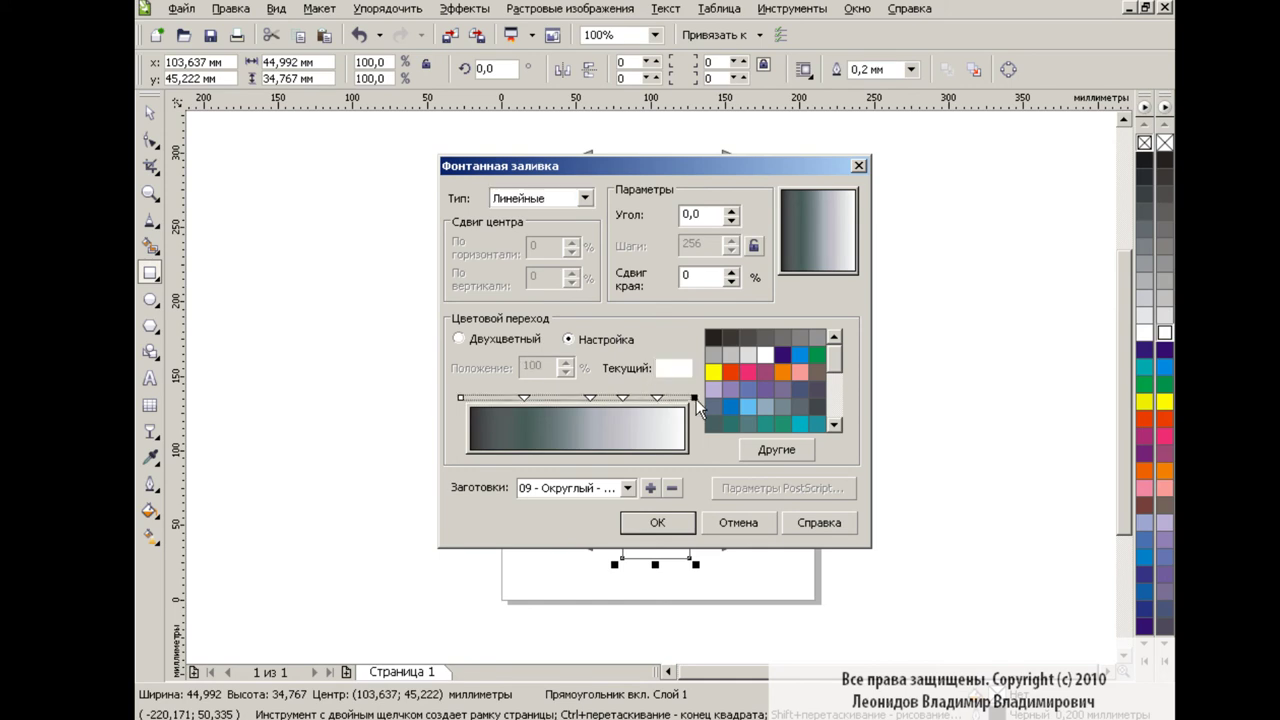
{"action": "left_click", "coordinate": [765, 336]}
{"action": "double_click", "coordinate": [650, 398]}
{"action": "left_click", "coordinate": [817, 337]}
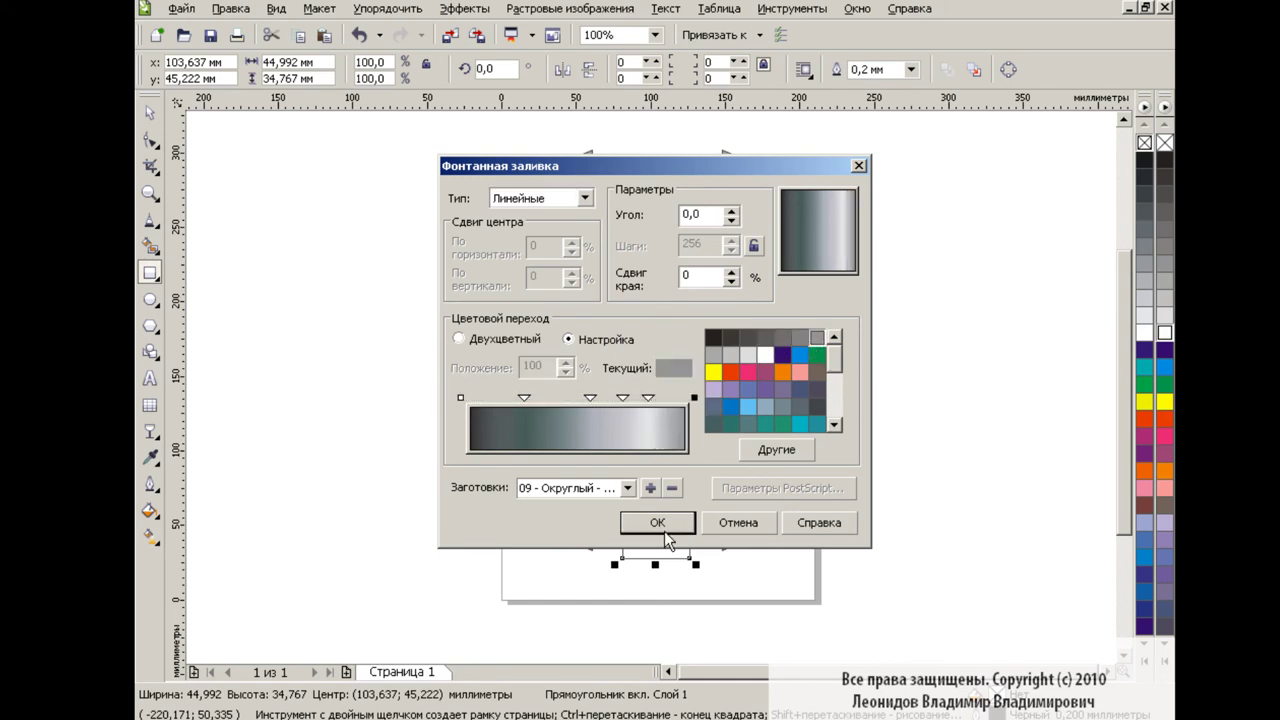
{"action": "type", "text": "9"}
{"action": "left_click", "coordinate": [657, 522]}
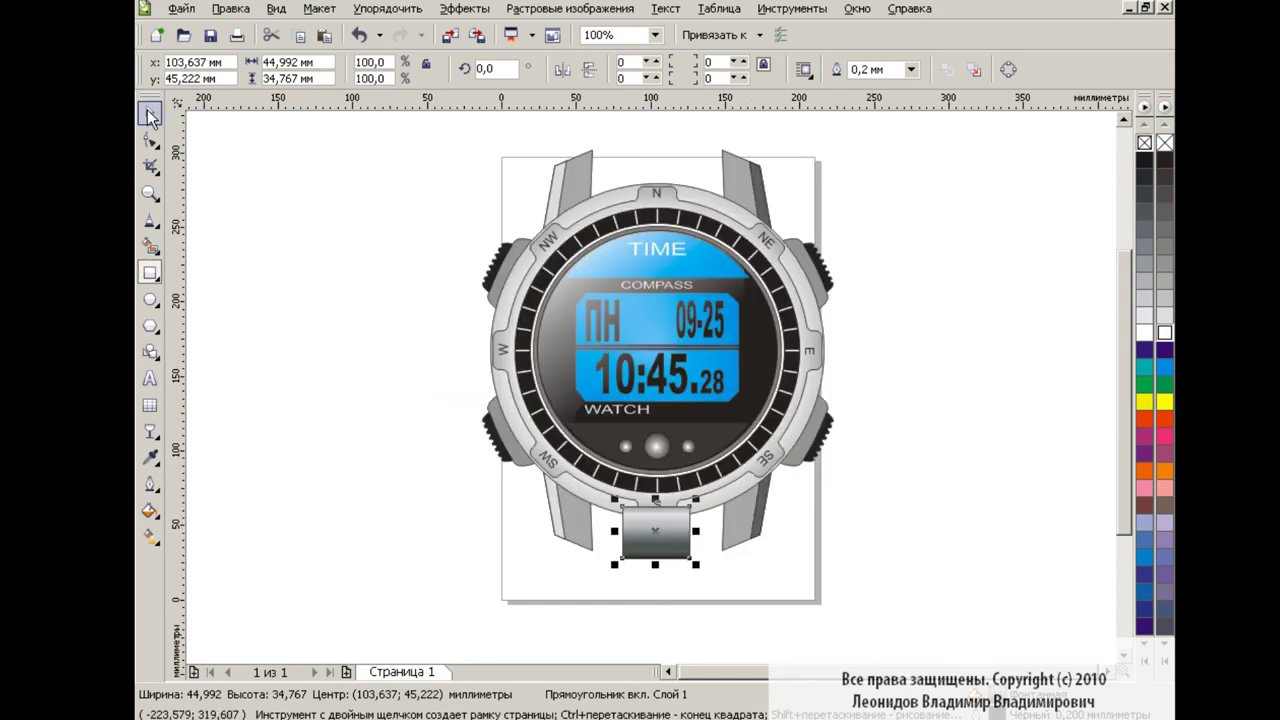
- Fill the strap link with the ЗвездаДавида PostScript texture
{"action": "left_click", "coordinate": [655, 35]}
{"action": "left_click", "coordinate": [617, 180]}
{"action": "scroll", "coordinate": [872, 450], "scroll_direction": "down", "scroll_amount": 5}
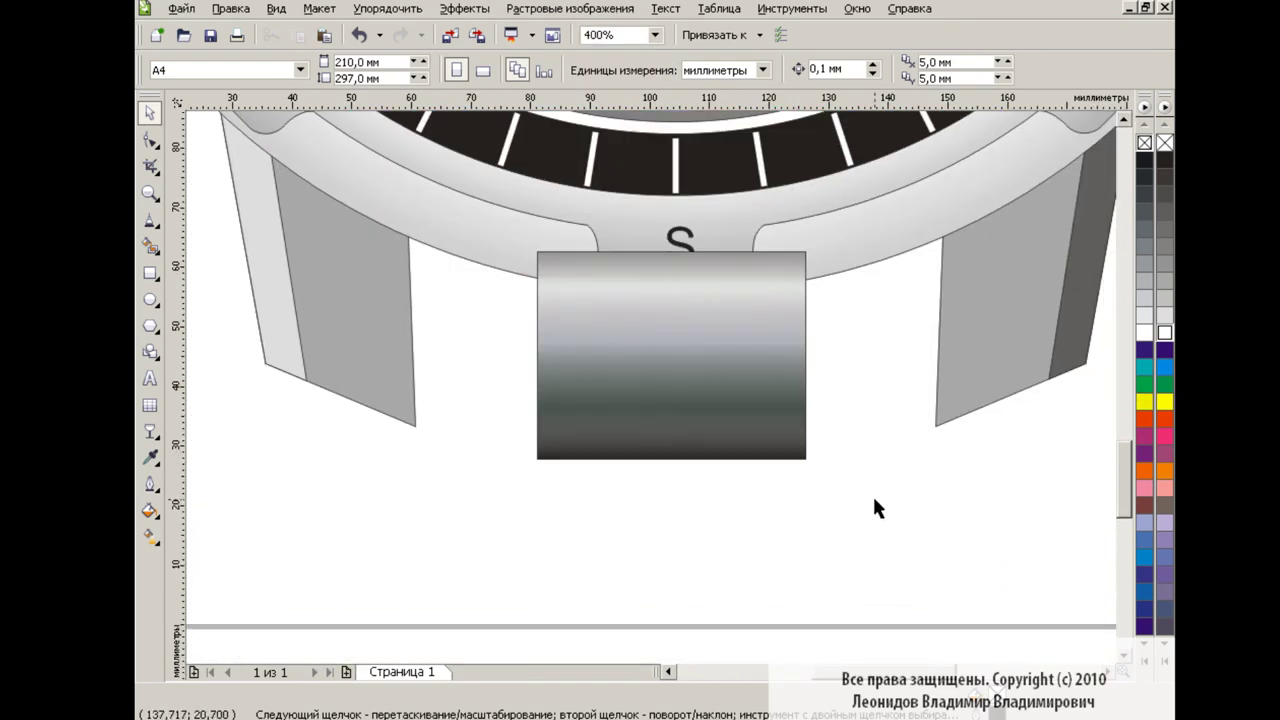
{"action": "left_click", "coordinate": [670, 400]}
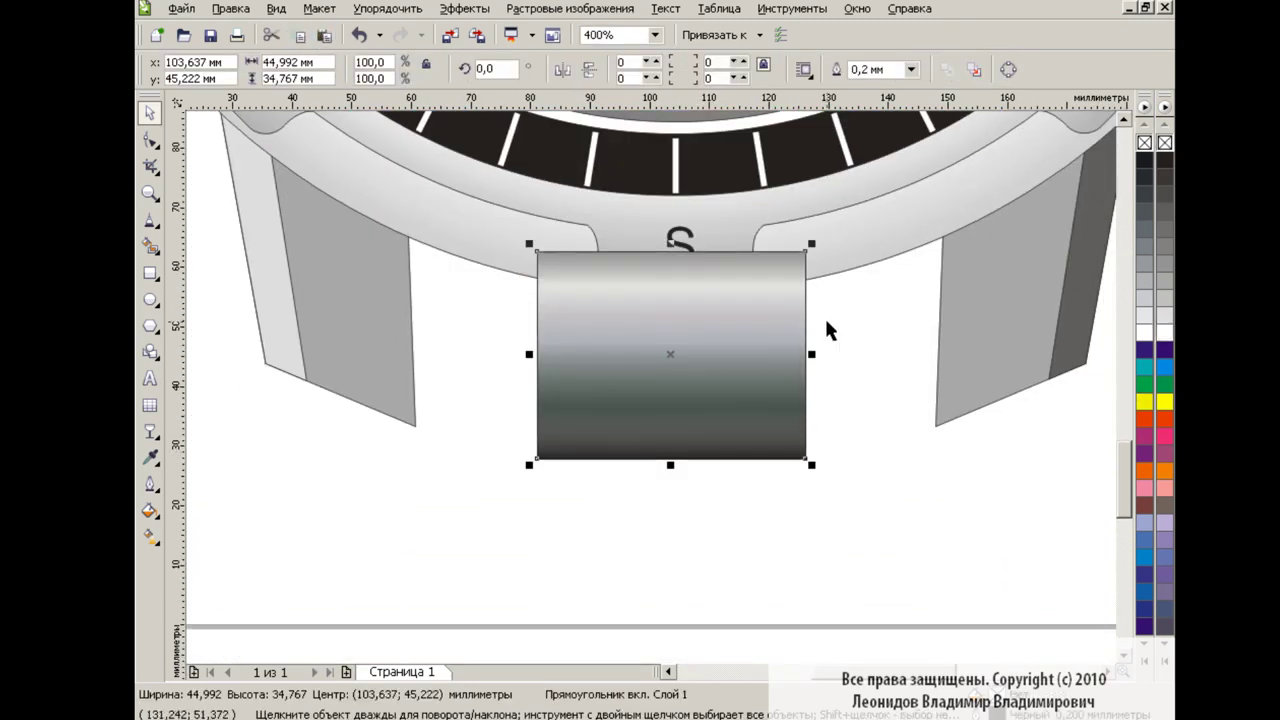
{"action": "left_click", "coordinate": [150, 511]}
{"action": "left_click", "coordinate": [300, 610]}
{"action": "scroll", "coordinate": [575, 241], "scroll_direction": "down", "scroll_amount": 3}
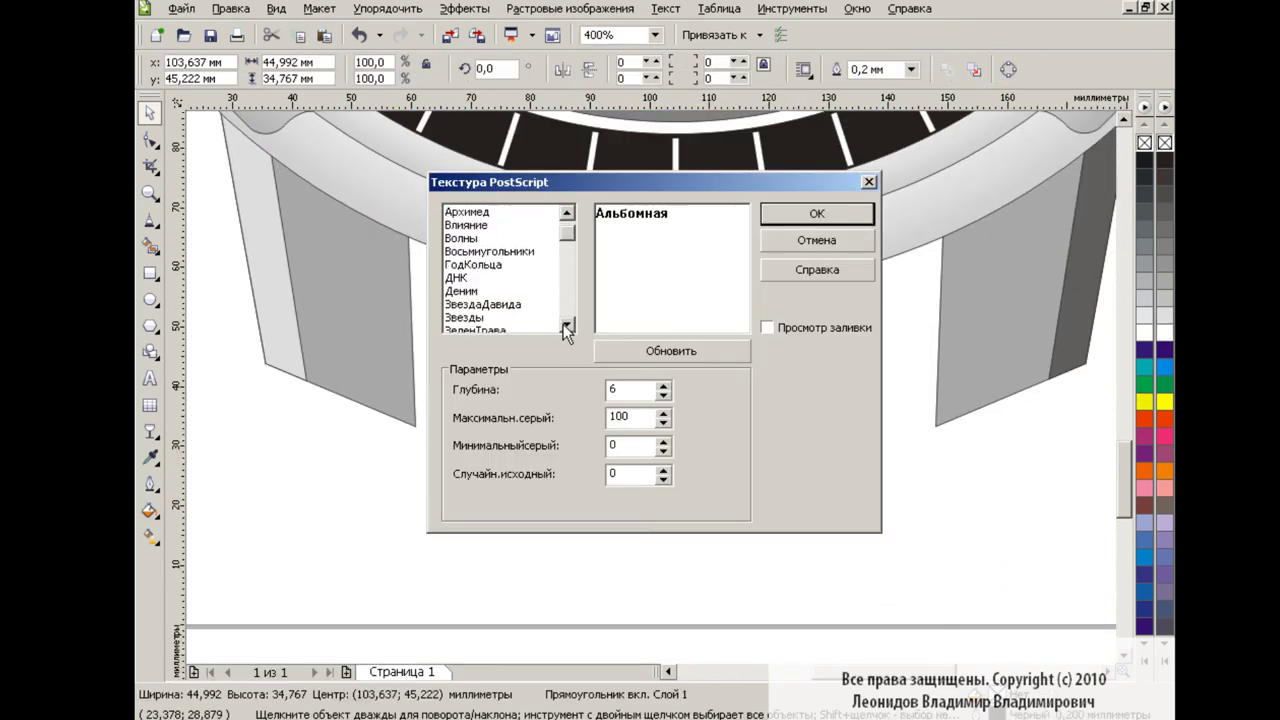
{"action": "left_click", "coordinate": [490, 303]}
{"action": "left_click", "coordinate": [766, 327]}
{"action": "key", "text": "Return"}
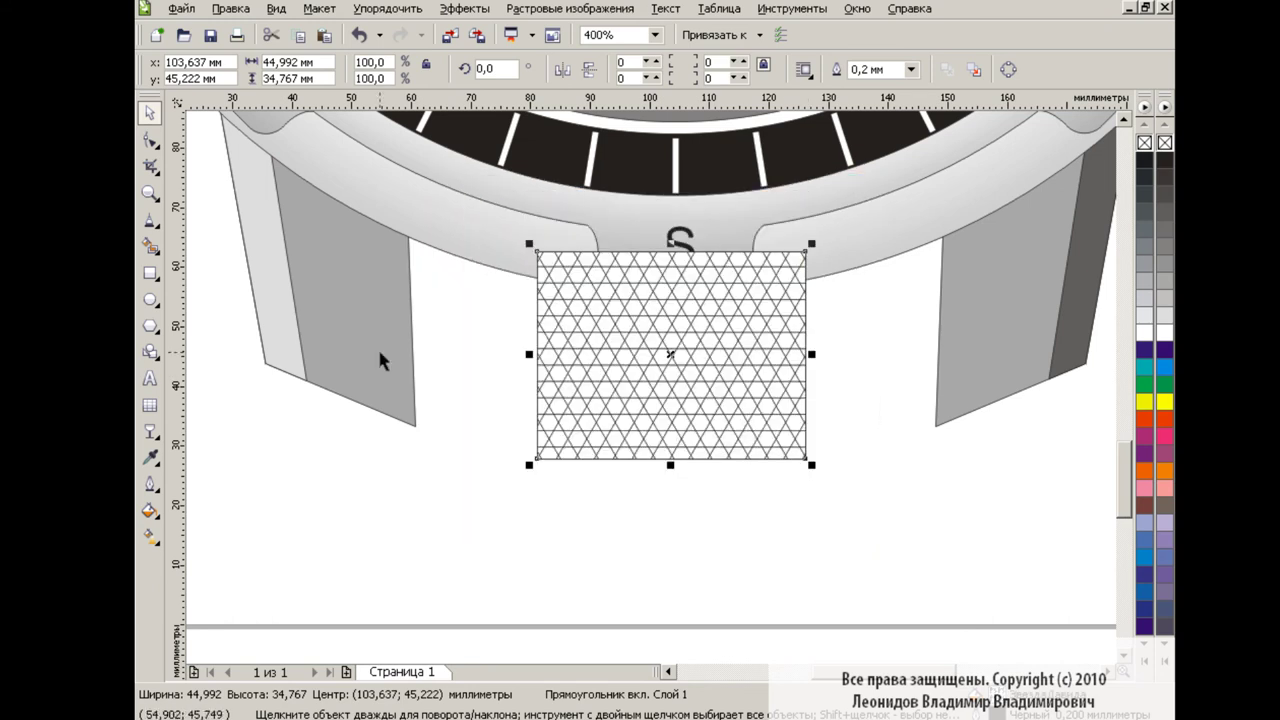
- Set the textured link's transparency to 80, checking it at 200% and 400% zoom
{"action": "left_click", "coordinate": [150, 431]}
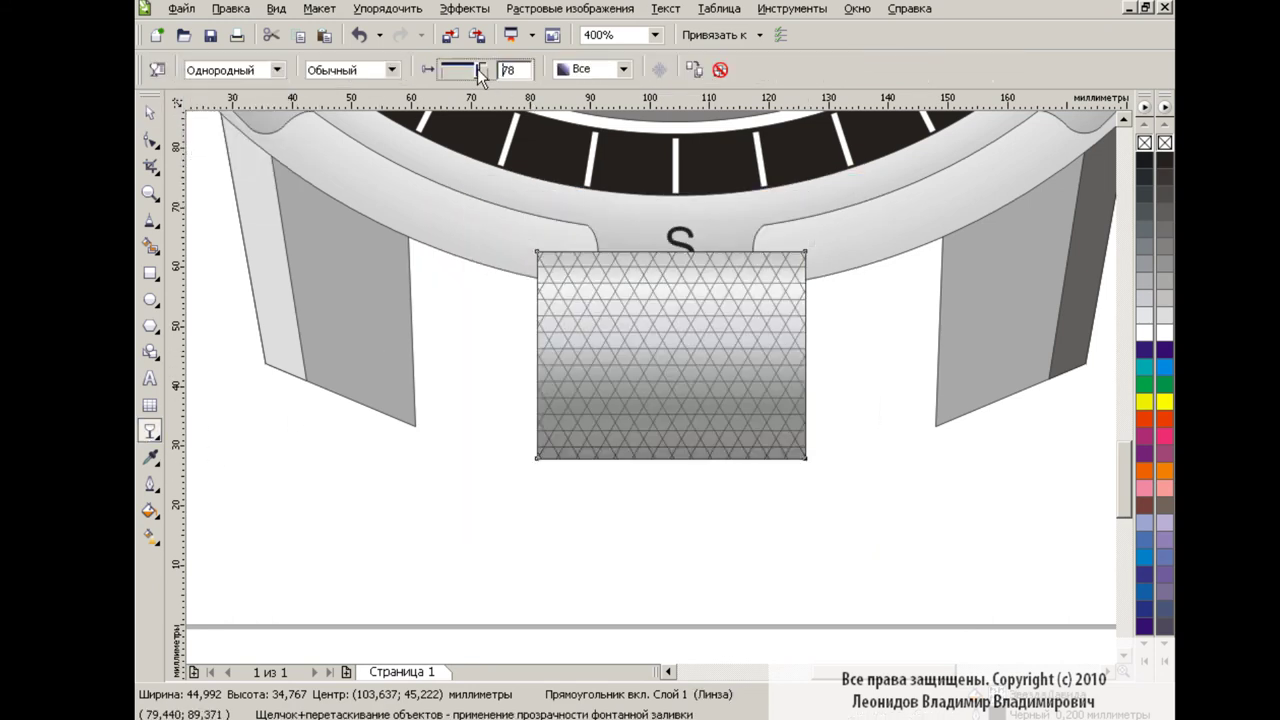
{"action": "left_click_drag", "start_coordinate": [480, 77], "coordinate": [482, 77]}
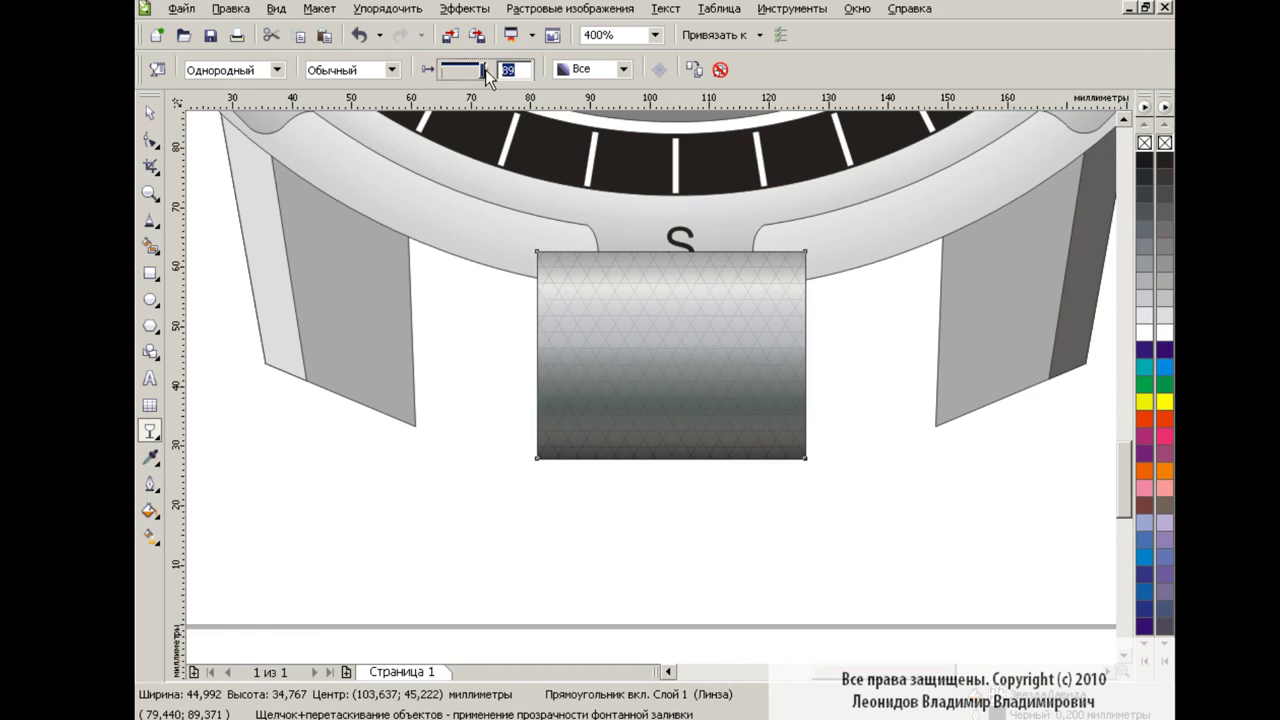
{"action": "left_click", "coordinate": [150, 112]}
{"action": "left_click", "coordinate": [614, 528]}
{"action": "left_click", "coordinate": [655, 35]}
{"action": "left_click", "coordinate": [615, 175]}
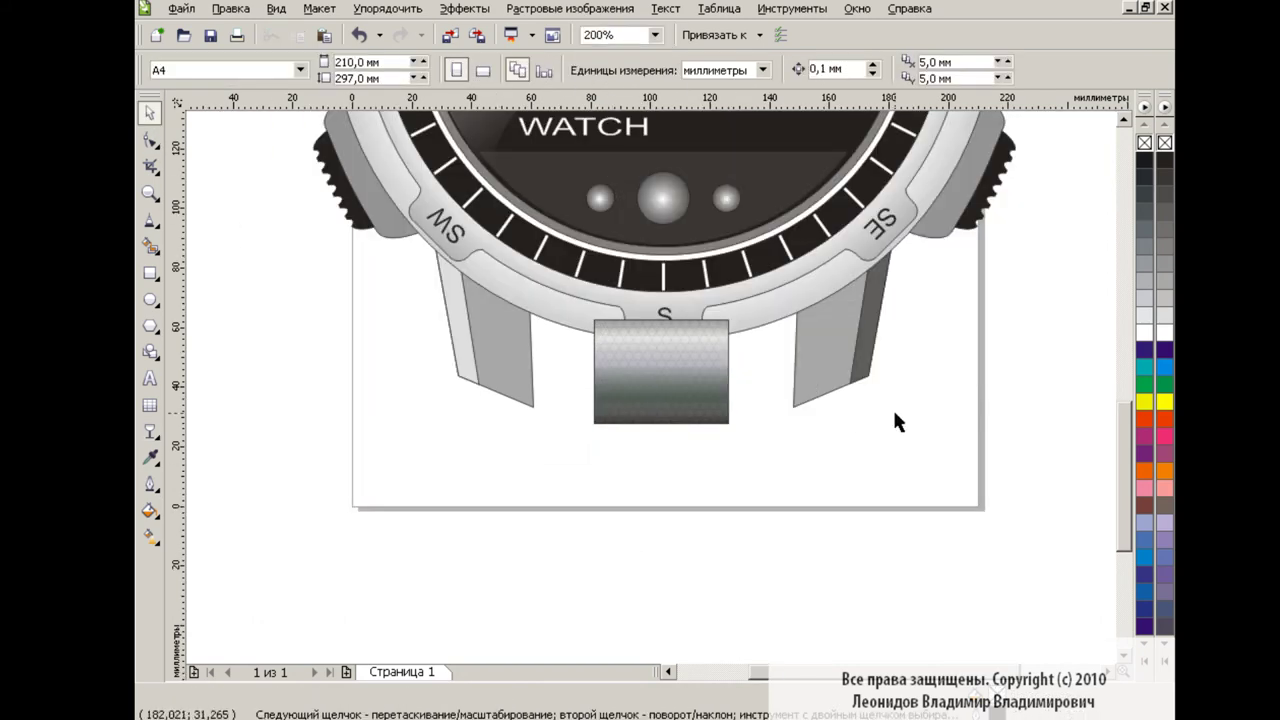
{"action": "left_click", "coordinate": [655, 35]}
{"action": "left_click", "coordinate": [615, 187]}
{"action": "left_click", "coordinate": [766, 340]}
- Centre the textured and gradient link pieces horizontally on each other
{"action": "left_click_drag", "start_coordinate": [912, 540], "coordinate": [528, 250]}
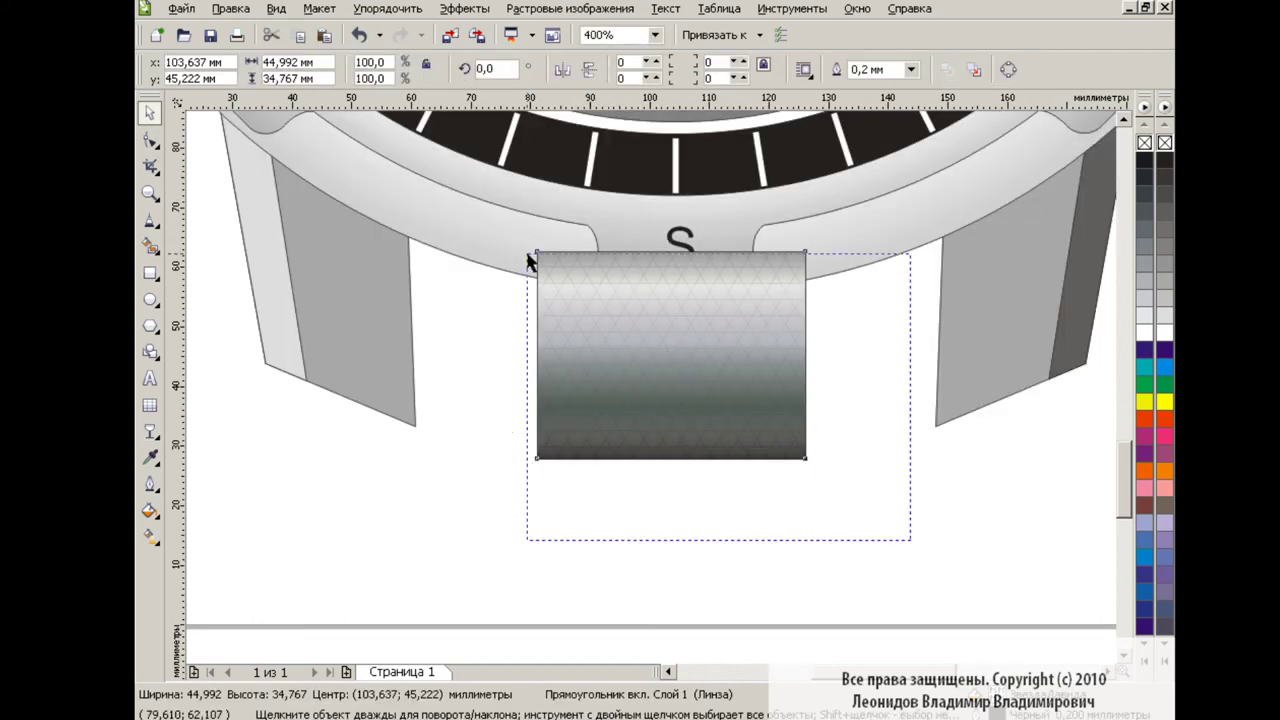
{"action": "left_click", "coordinate": [938, 69]}
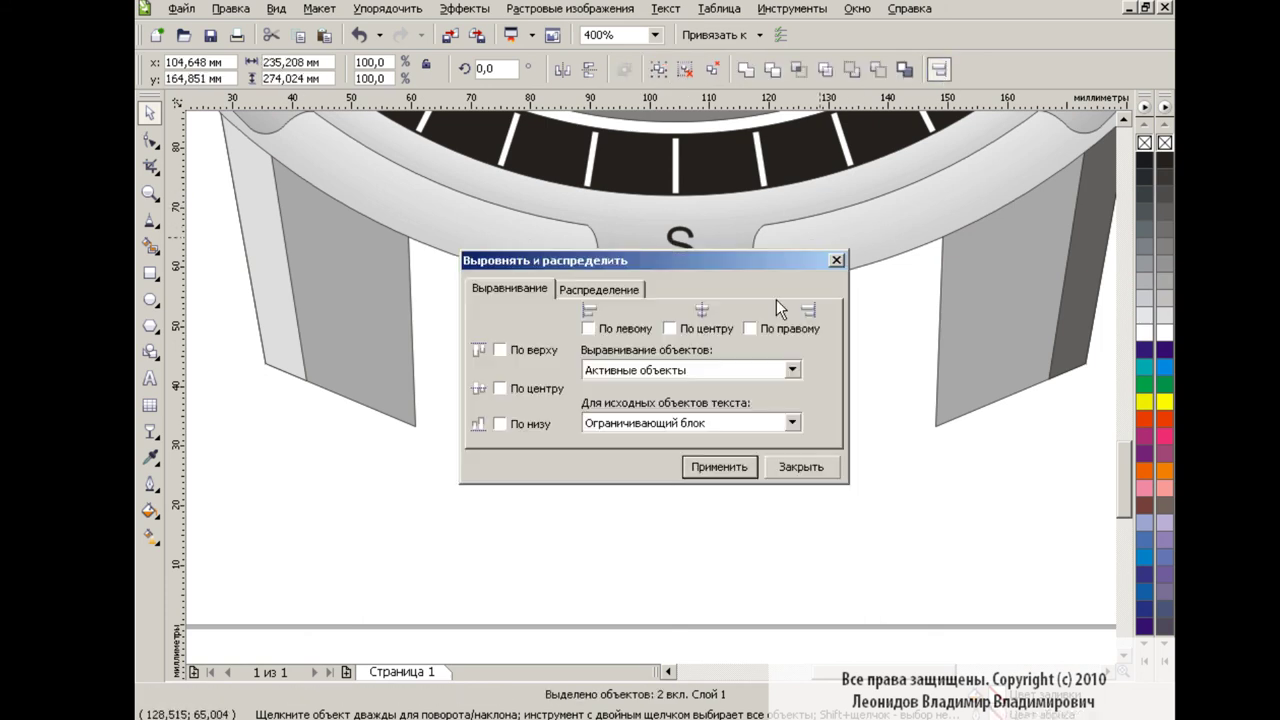
{"action": "left_click", "coordinate": [782, 470]}
{"action": "left_click", "coordinate": [842, 484]}
{"action": "left_click", "coordinate": [150, 272]}
- Draw a rectangle, convert it to curves, and slant its corners between the lug and link
{"action": "left_click_drag", "start_coordinate": [403, 220], "coordinate": [553, 462]}
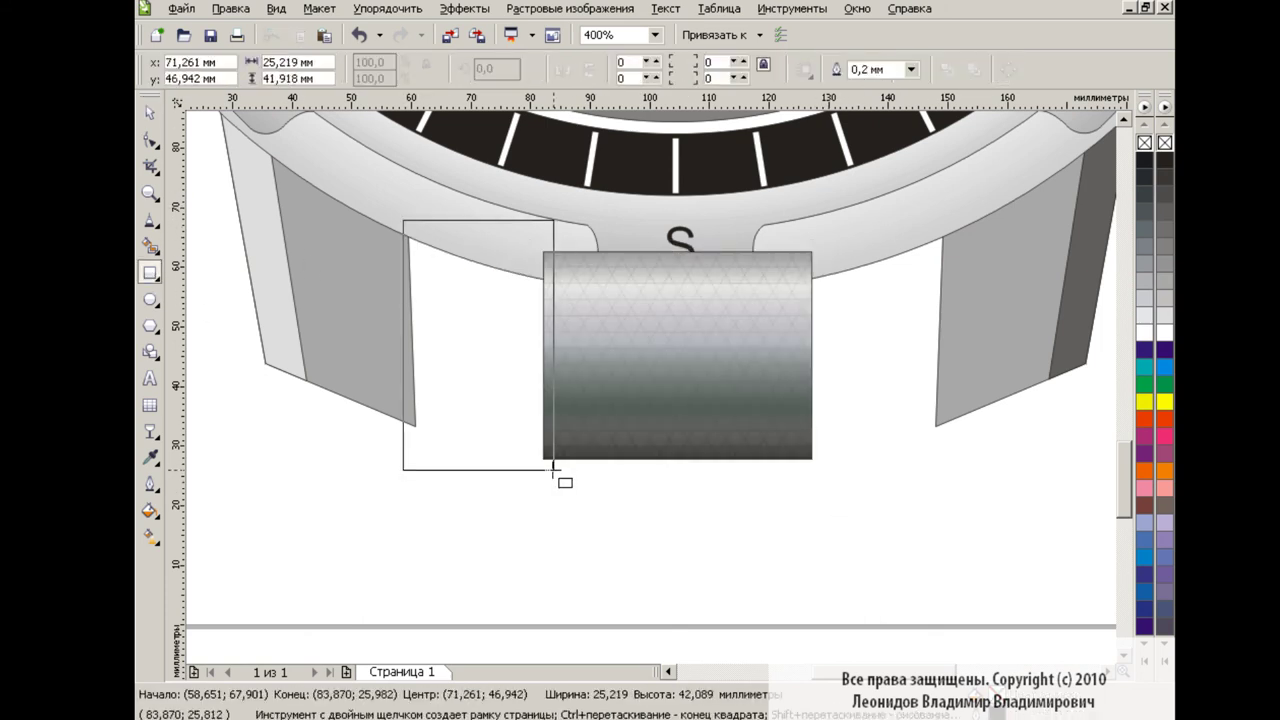
{"action": "left_click", "coordinate": [1007, 72]}
{"action": "key", "text": "F10"}
{"action": "left_click_drag", "start_coordinate": [553, 220], "coordinate": [546, 266]}
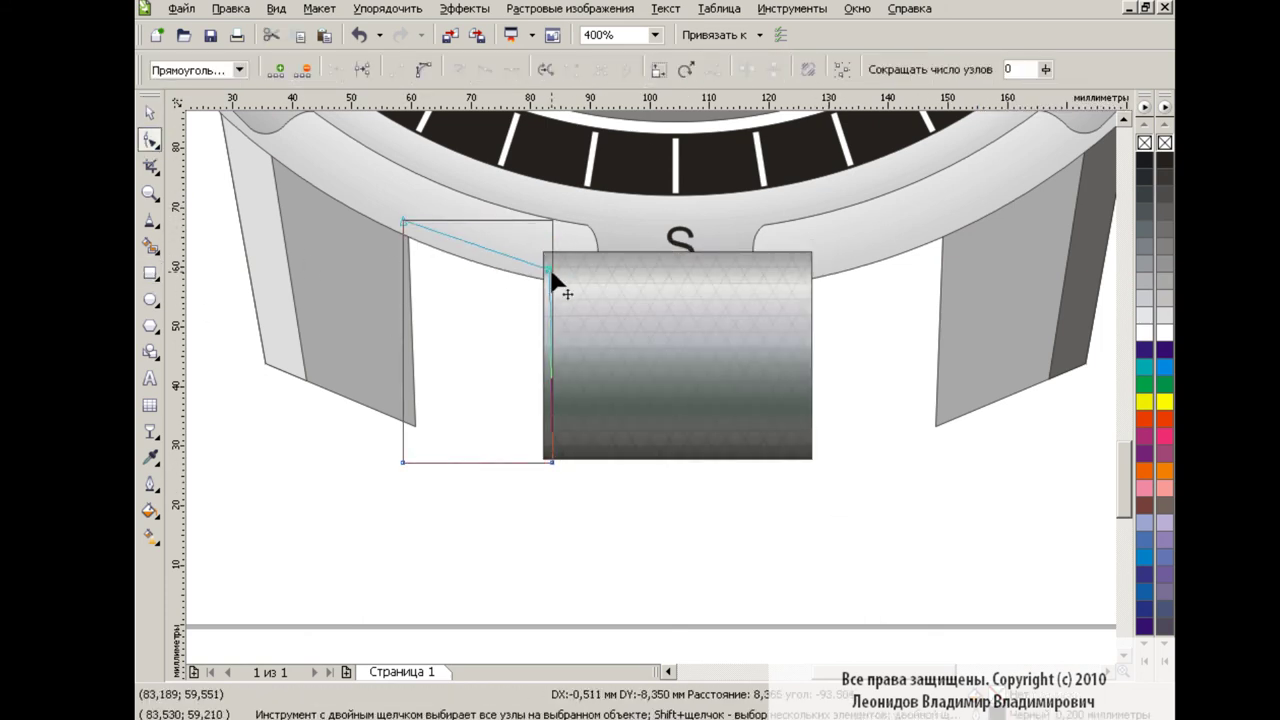
{"action": "left_click_drag", "start_coordinate": [403, 462], "coordinate": [415, 425]}
{"action": "left_click_drag", "start_coordinate": [553, 462], "coordinate": [544, 460]}
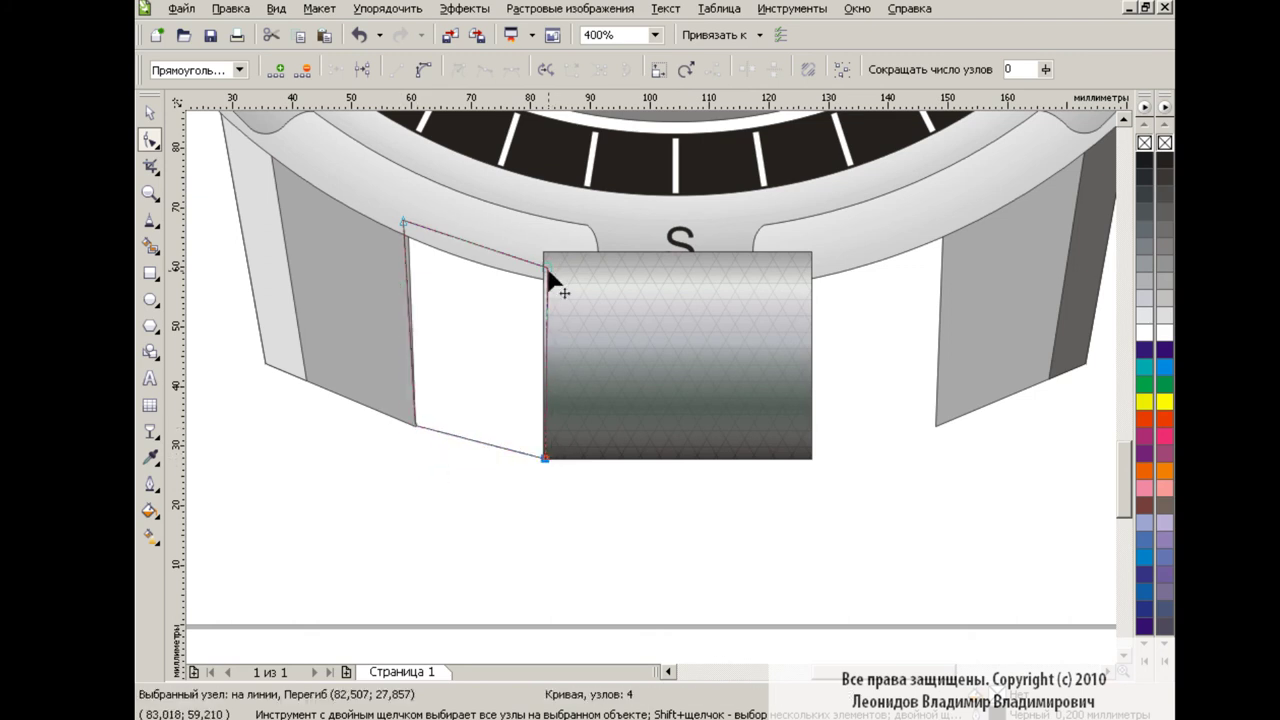
{"action": "left_click_drag", "start_coordinate": [545, 264], "coordinate": [541, 265]}
{"action": "key", "text": "space"}
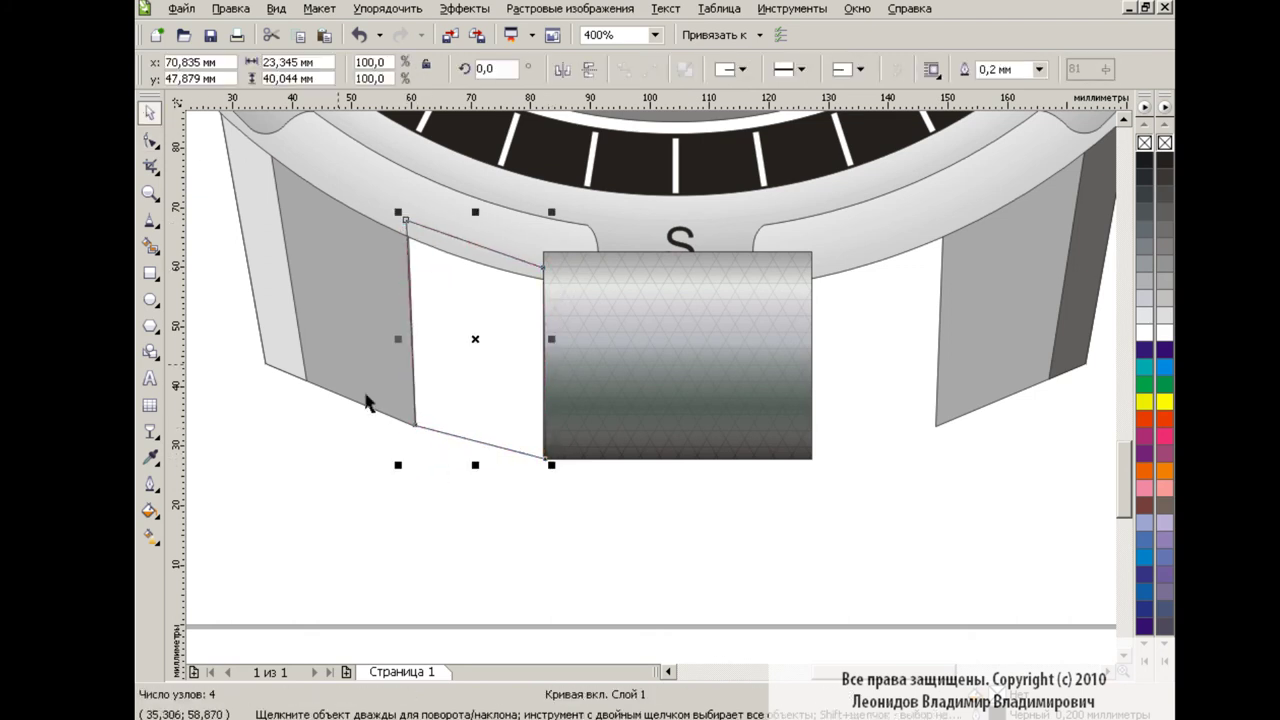
- Give the side piece a fountain fill with the 09 Округлый серый preset
{"action": "left_click", "coordinate": [150, 510]}
{"action": "left_click", "coordinate": [257, 548]}
{"action": "left_click", "coordinate": [627, 488]}
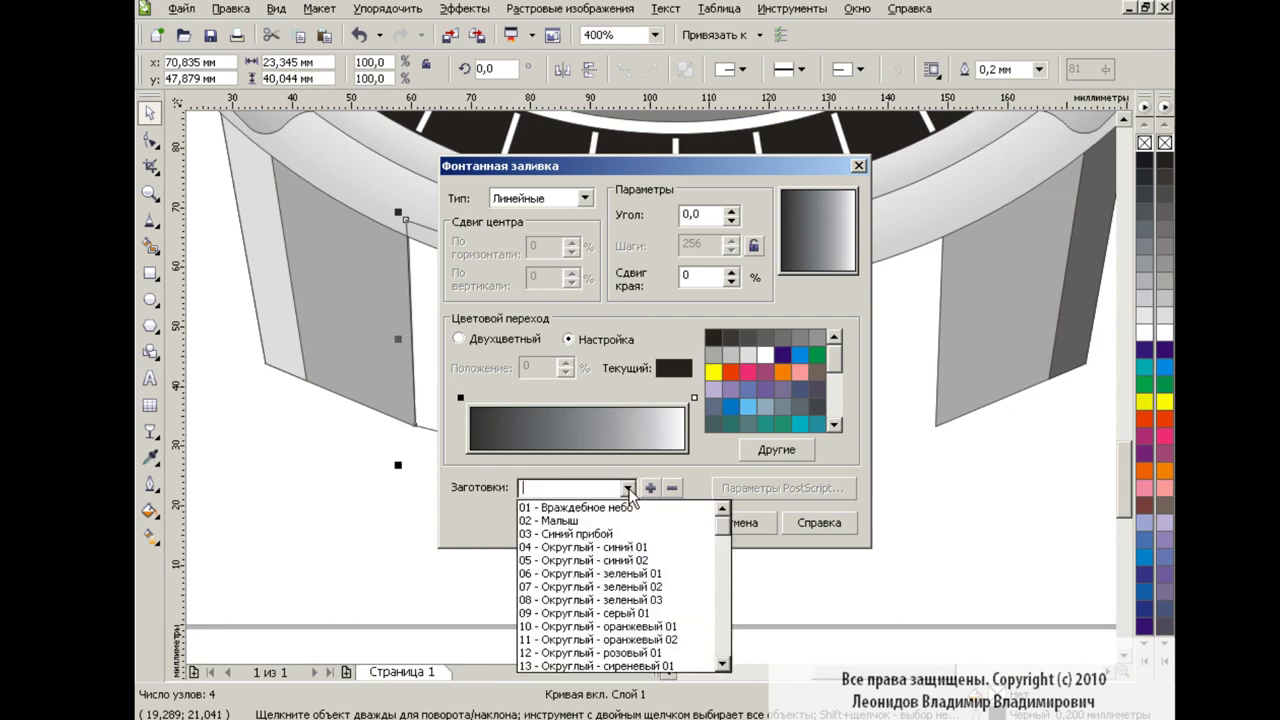
{"action": "left_click", "coordinate": [560, 605]}
{"action": "left_click", "coordinate": [585, 198]}
{"action": "left_click", "coordinate": [565, 218]}
- Colour the left gradient end light grey and the 87% stop dark grey at angle 90
{"action": "left_click", "coordinate": [657, 399]}
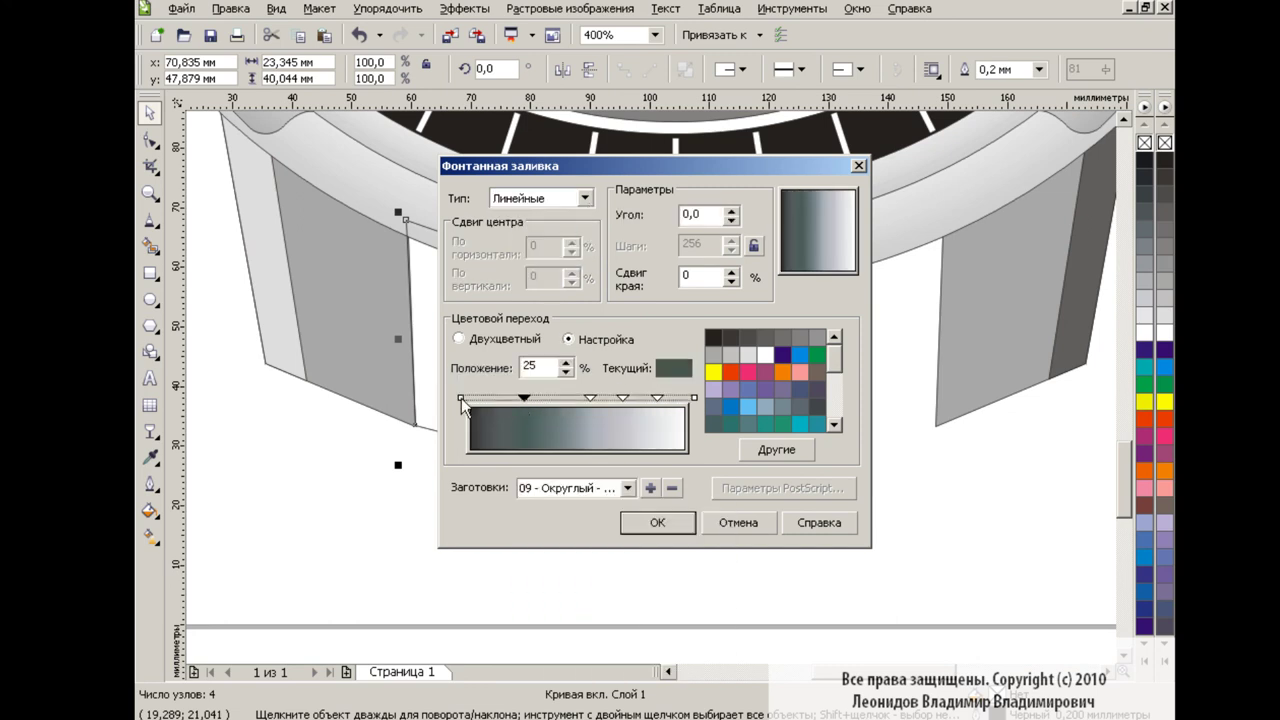
{"action": "left_click", "coordinate": [461, 398]}
{"action": "left_click", "coordinate": [731, 353]}
{"action": "left_click", "coordinate": [657, 398]}
{"action": "left_click", "coordinate": [733, 337]}
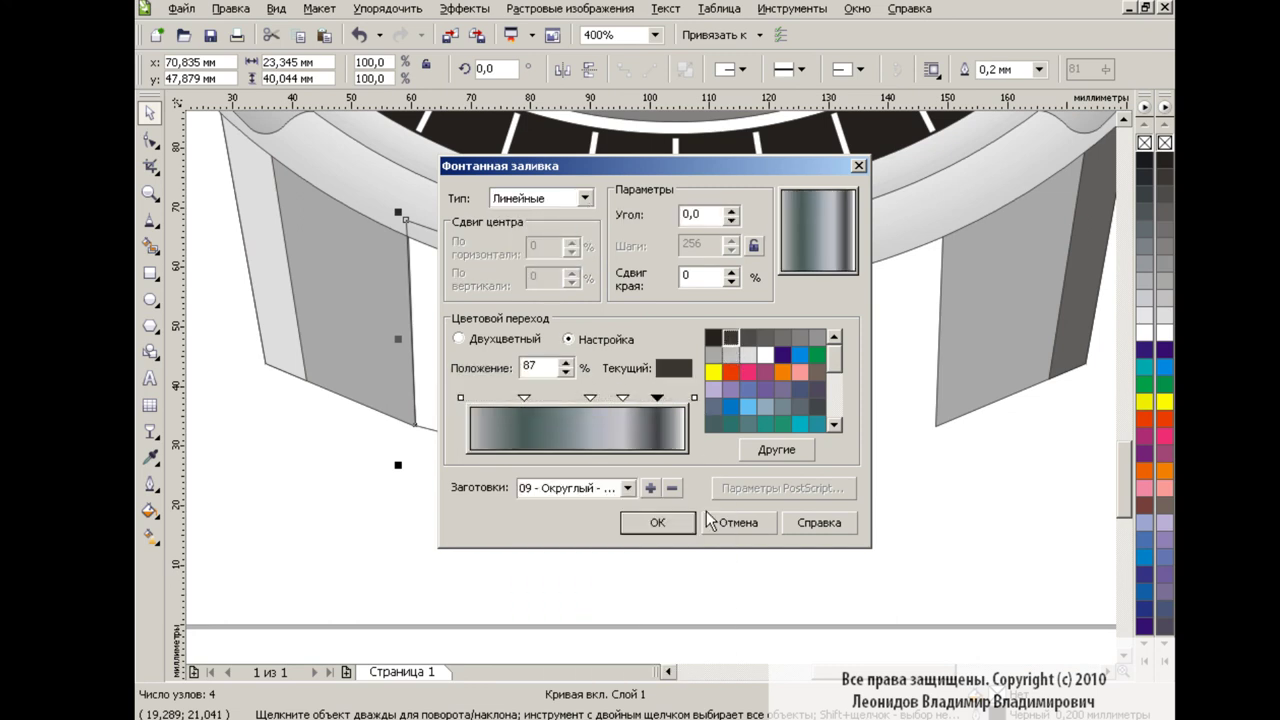
{"action": "type", "text": "90"}
{"action": "left_click", "coordinate": [657, 522]}
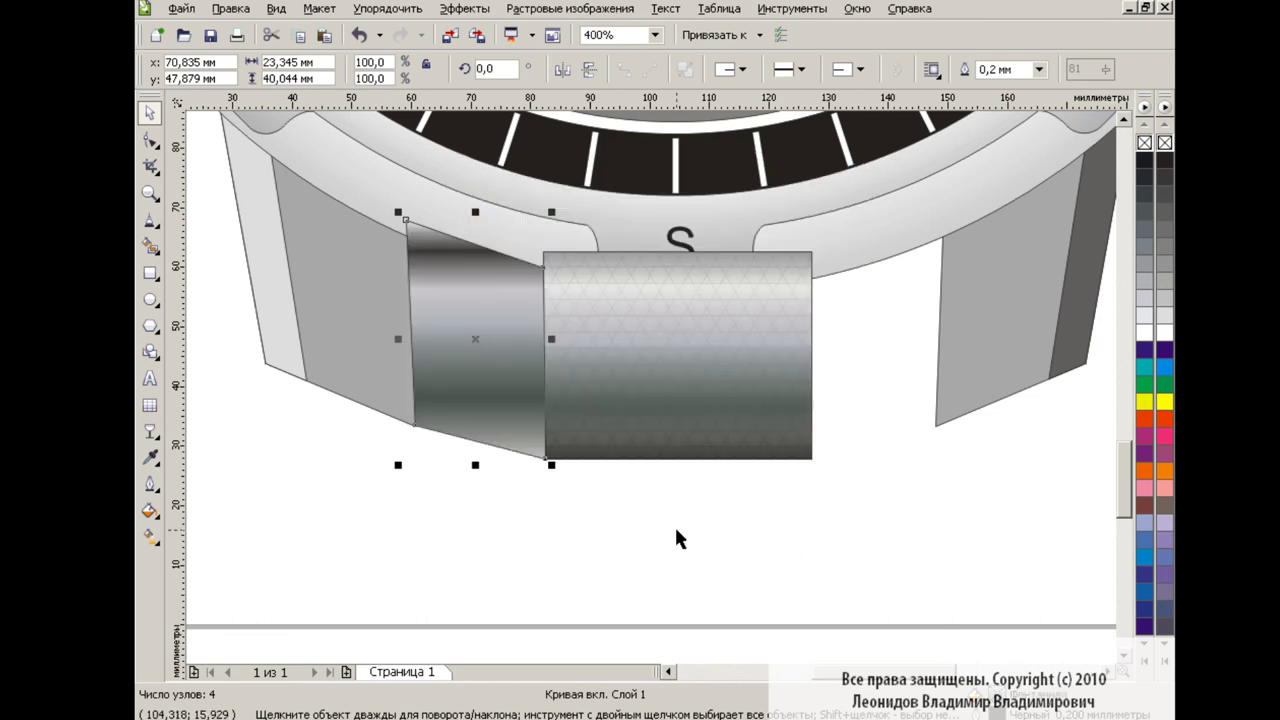
- Tilt the side piece's gradient to follow its slant
{"action": "left_click", "coordinate": [148, 538]}
{"action": "left_click_drag", "start_coordinate": [475, 213], "coordinate": [489, 240]}
{"action": "left_click_drag", "start_coordinate": [475, 464], "coordinate": [432, 434]}
{"action": "key", "text": "space"}
{"action": "left_click", "coordinate": [587, 530]}
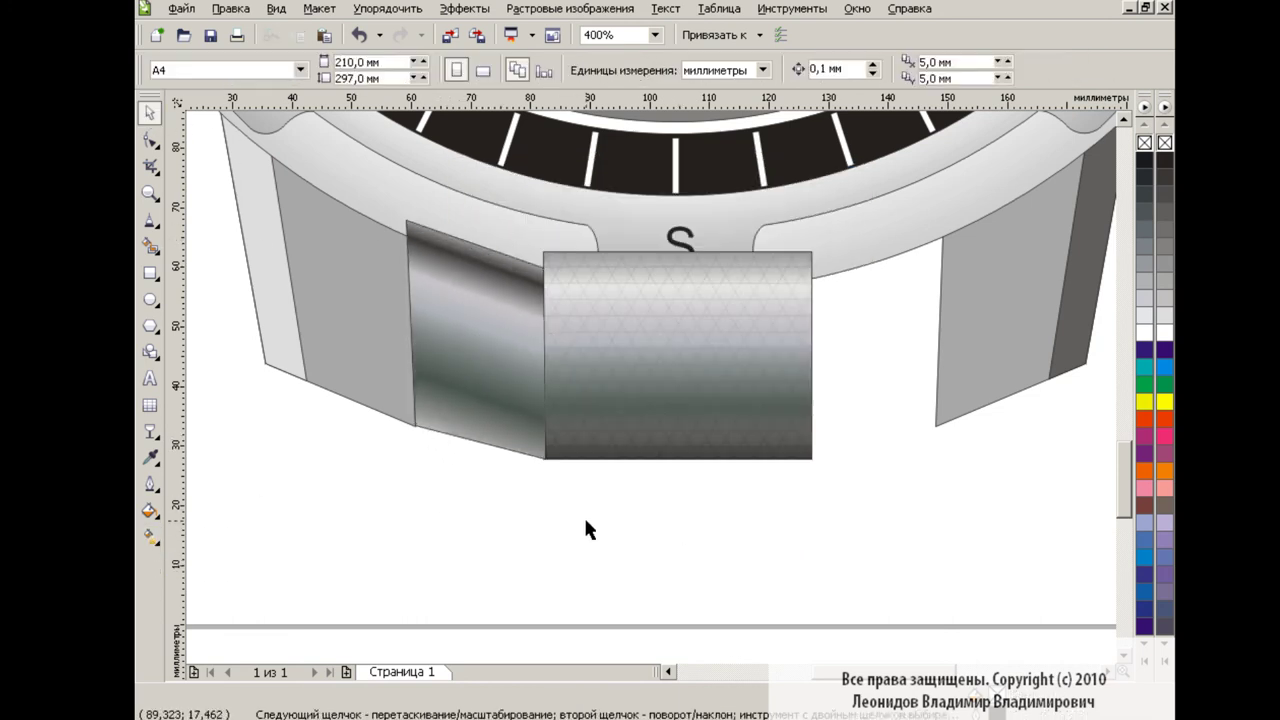
{"action": "key", "text": "F8"}
{"action": "key", "text": "space"}
{"action": "left_click", "coordinate": [474, 340]}
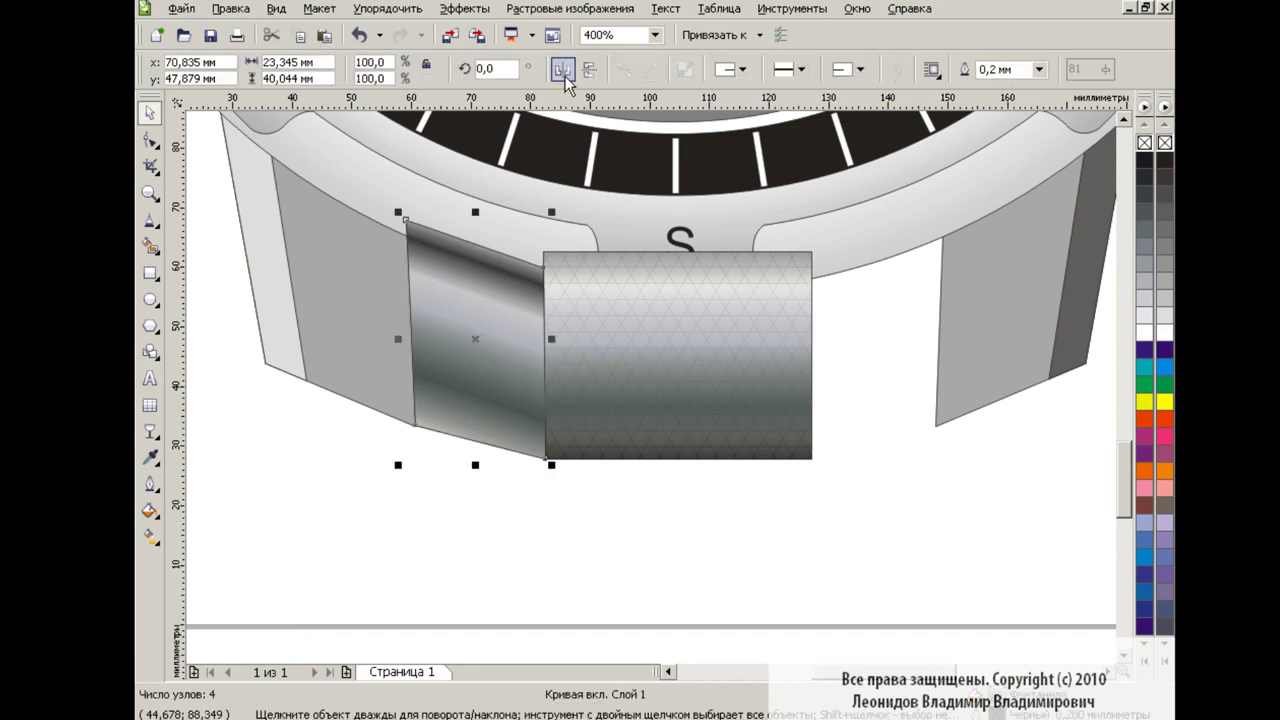
- Mirror a copy of the side piece to the link's right, group the three pieces and send them behind the case
{"action": "left_click", "coordinate": [562, 69]}
{"action": "left_click_drag", "start_coordinate": [475, 340], "coordinate": [880, 360]}
{"action": "key", "text": "ctrl+g"}
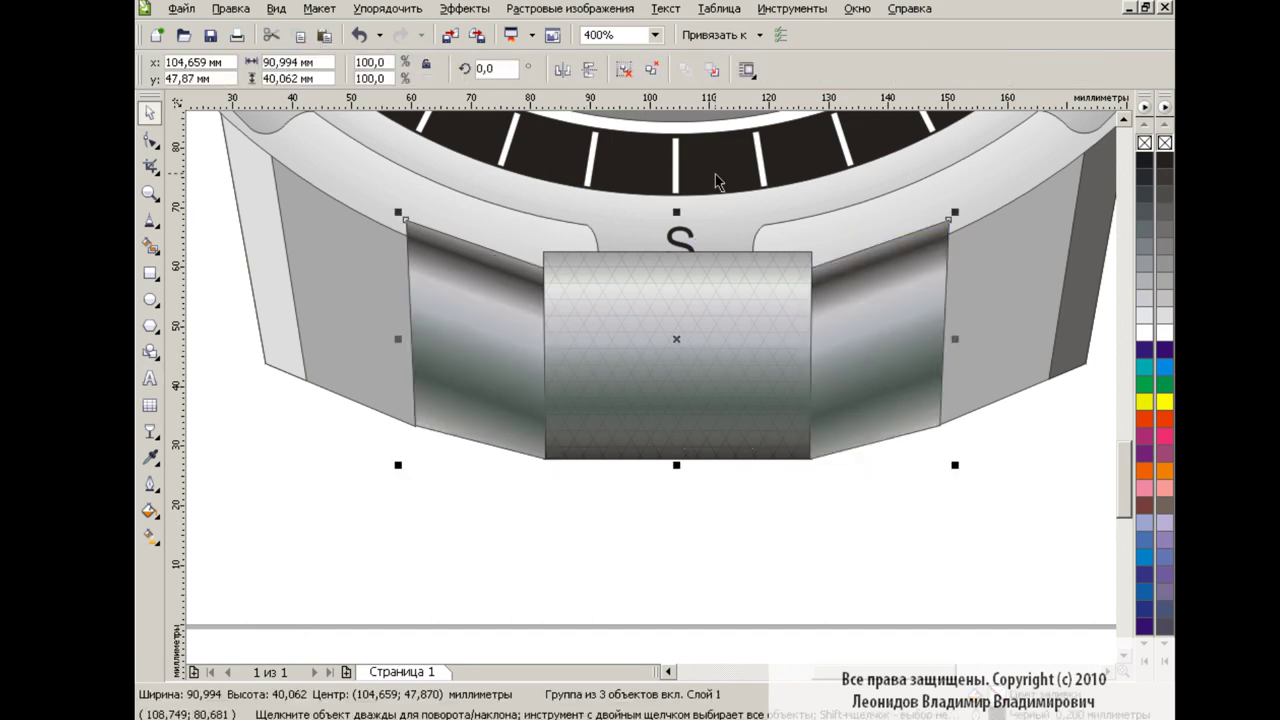
{"action": "key", "text": "shift+Page_Down"}
{"action": "key", "text": "F3"}
{"action": "key", "text": "F3"}
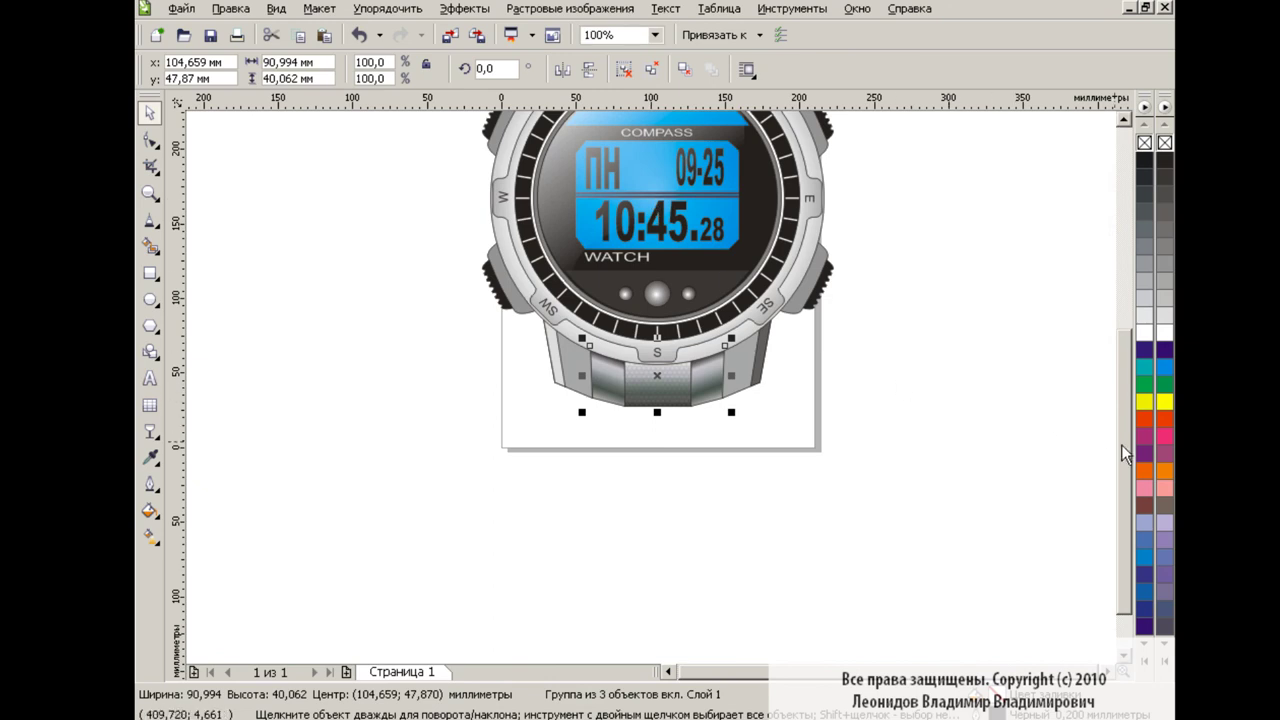
{"action": "left_click_drag", "start_coordinate": [1121, 444], "coordinate": [1109, 338]}
{"action": "scroll", "coordinate": [1134, 361], "scroll_direction": "down", "scroll_amount": 5}
{"action": "scroll", "coordinate": [806, 366], "scroll_direction": "up", "scroll_amount": 1}
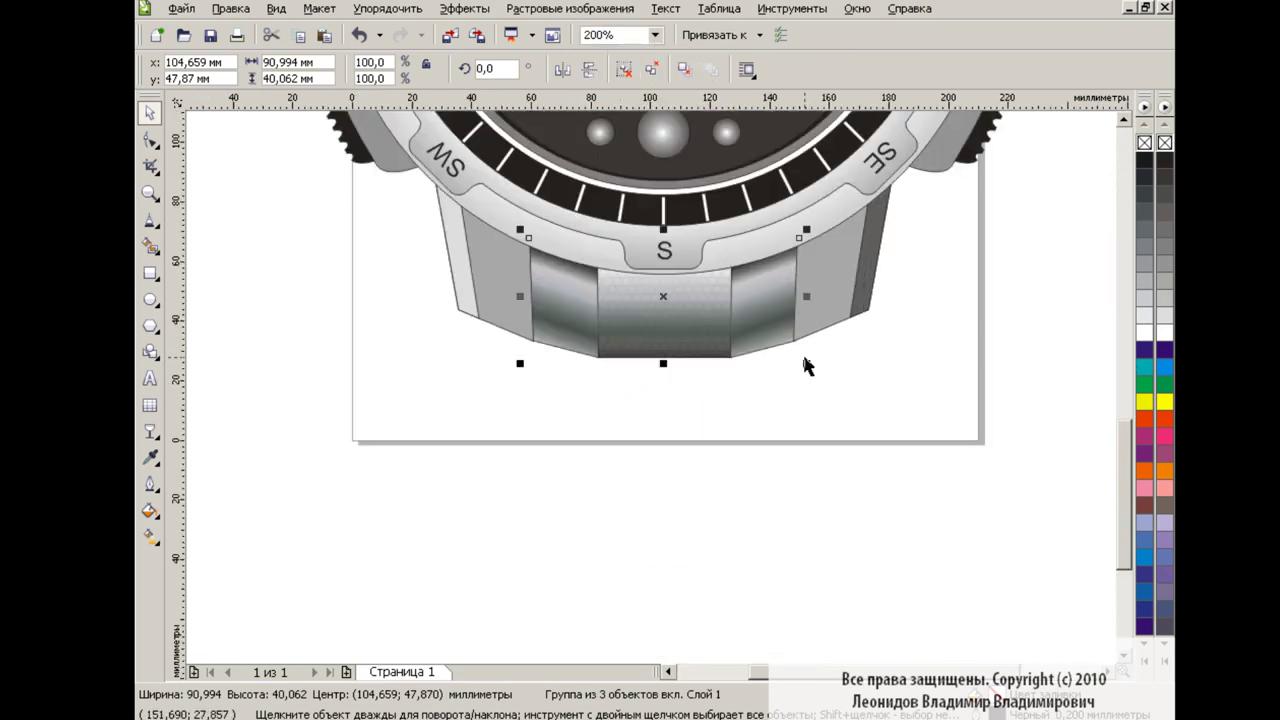
- Paste a copy of the strap link below the original and zoom to 400%
{"action": "left_click", "coordinate": [325, 36]}
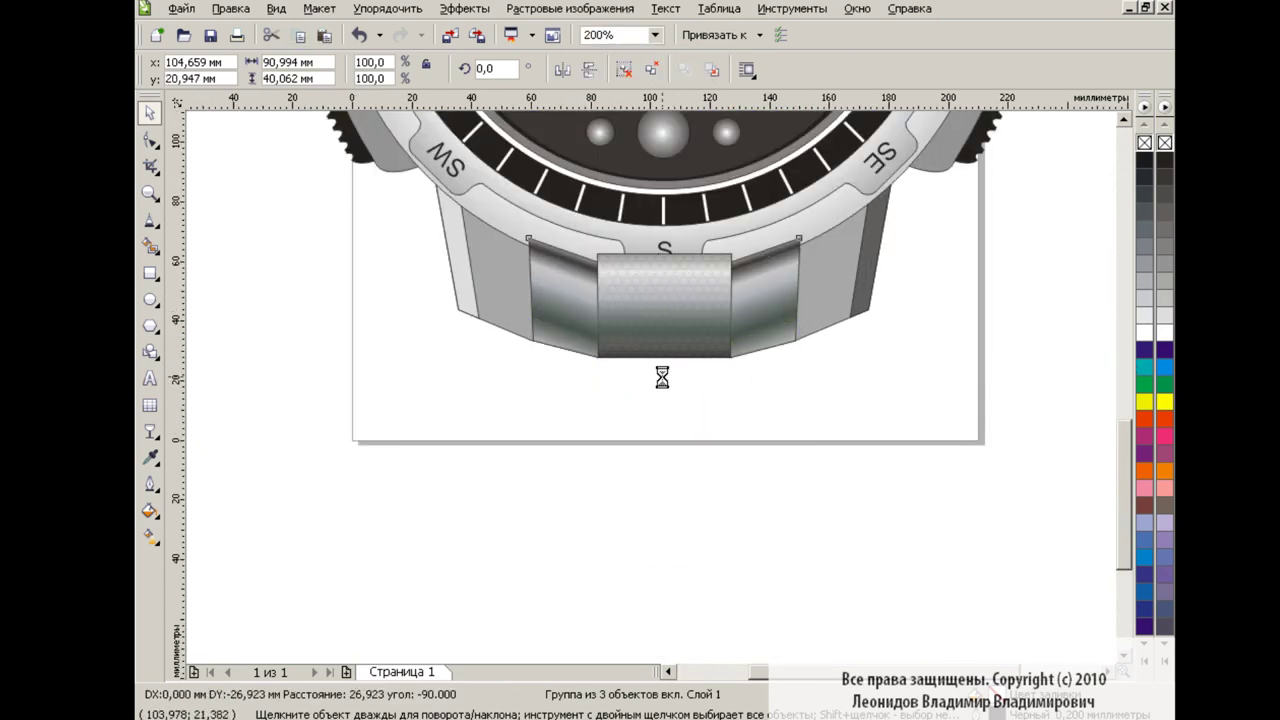
{"action": "left_click_drag", "start_coordinate": [663, 297], "coordinate": [663, 390]}
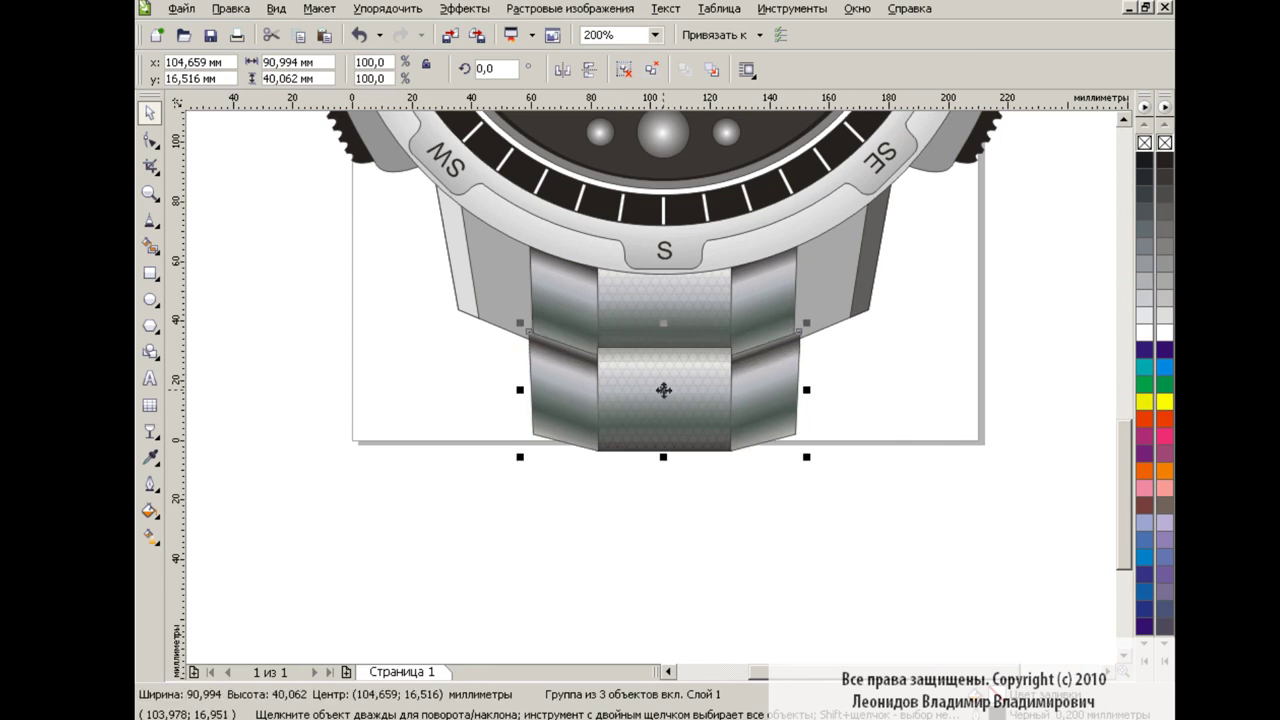
{"action": "left_click", "coordinate": [926, 399]}
{"action": "left_click", "coordinate": [655, 35]}
{"action": "left_click", "coordinate": [605, 143]}
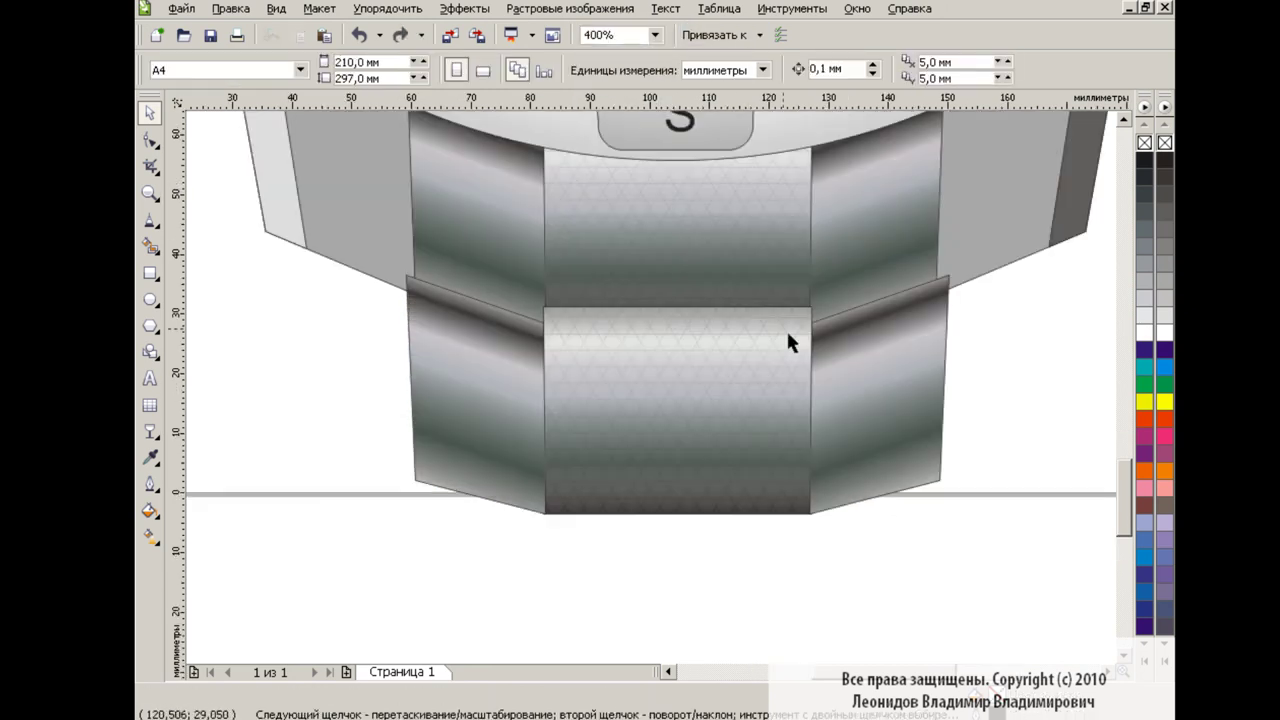
- Narrow the lower link's two side pieces and shorten its middle piece from the top
{"action": "left_click", "coordinate": [786, 328]}
{"action": "left_click", "coordinate": [940, 405]}
{"action": "left_click", "coordinate": [900, 386]}
{"action": "left_click", "coordinate": [955, 400], "text": "shift"}
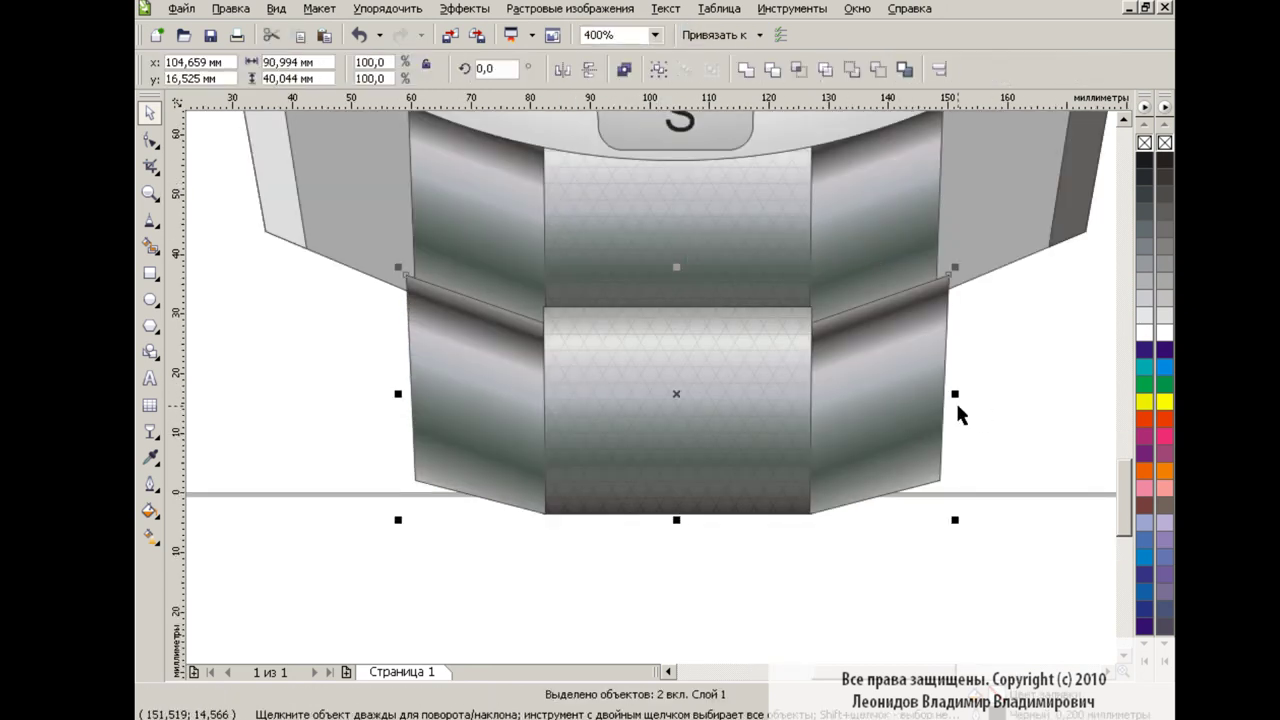
{"action": "left_click_drag", "start_coordinate": [954, 391], "coordinate": [947, 394]}
{"action": "left_click", "coordinate": [782, 392]}
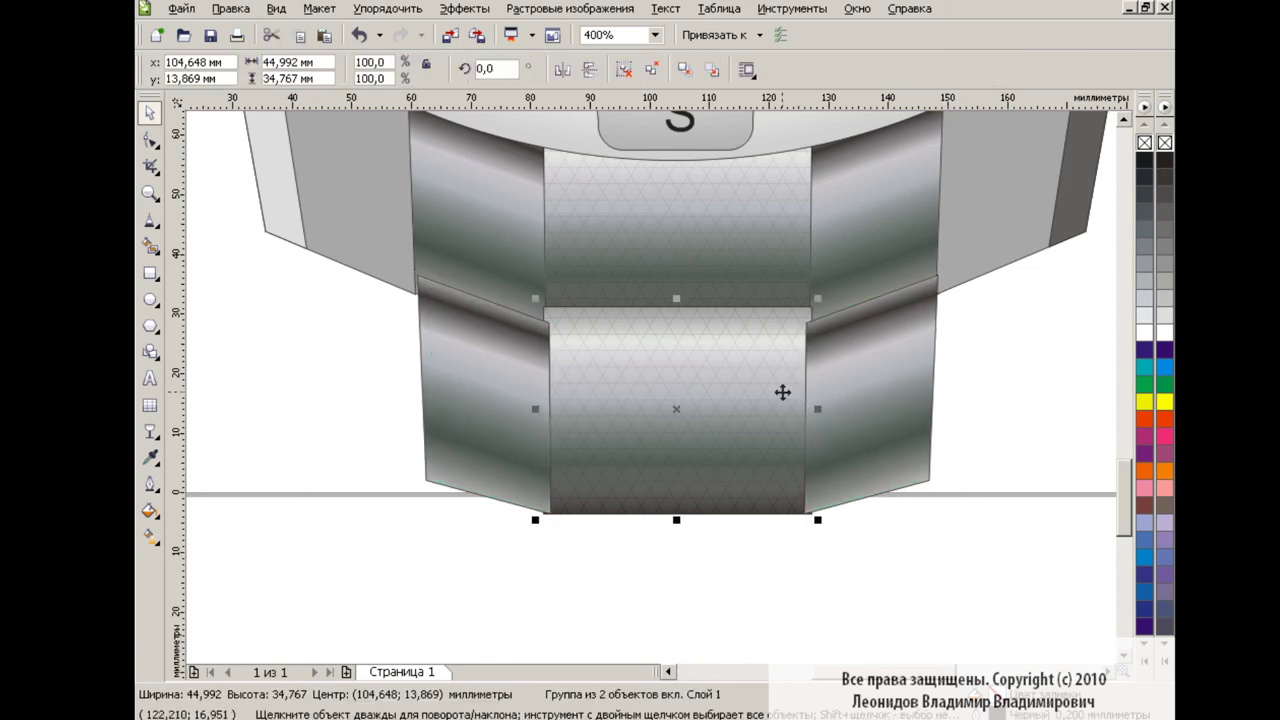
{"action": "left_click_drag", "start_coordinate": [676, 298], "coordinate": [676, 312]}
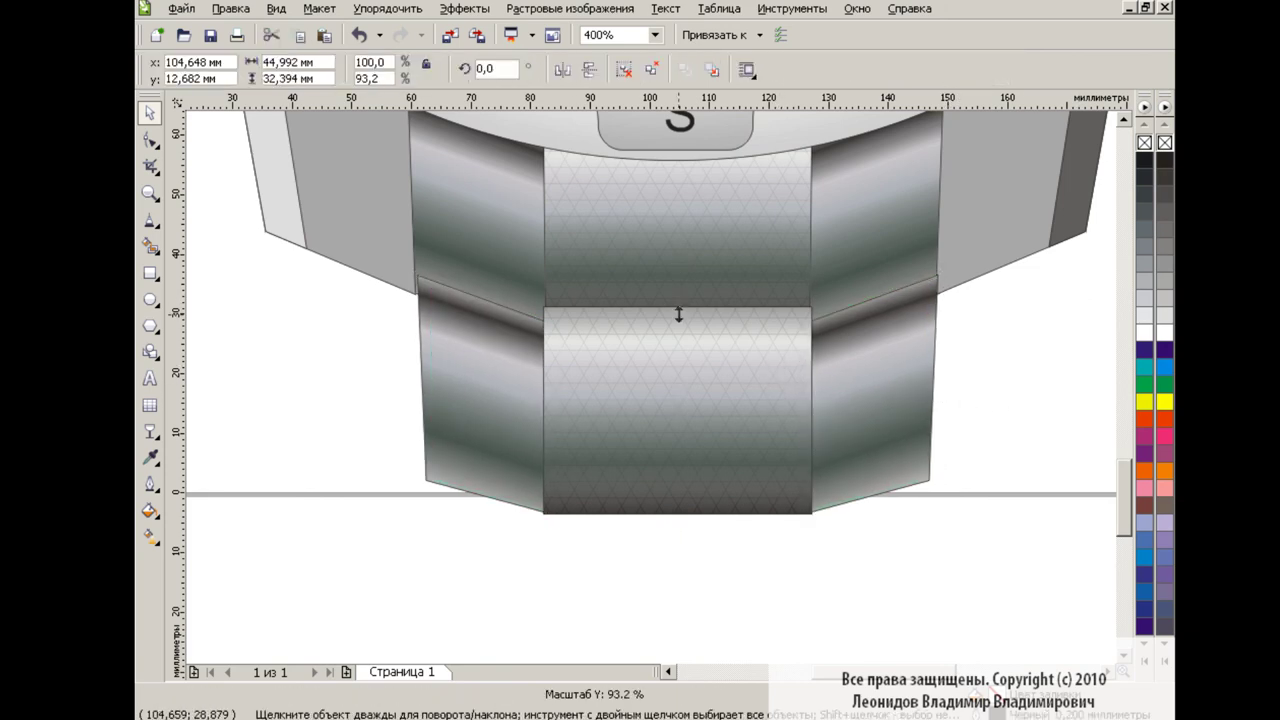
- Group the lower link's pieces and zoom out to the whole watch
{"action": "left_click", "coordinate": [1005, 400]}
{"action": "left_click", "coordinate": [851, 418]}
{"action": "key", "text": "ctrl+g"}
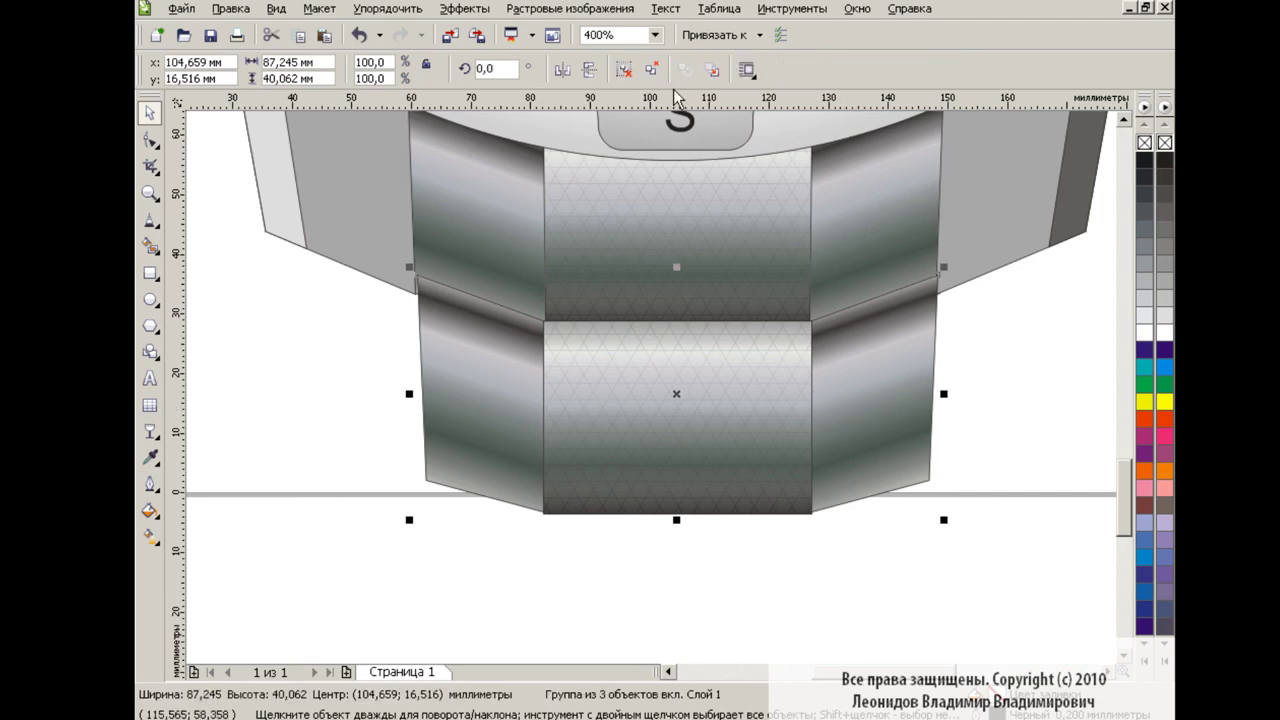
{"action": "key", "text": "F3"}
{"action": "left_click", "coordinate": [927, 344]}
- Move the strap group down about 34 mm and zoom in to 400%
{"action": "left_click", "coordinate": [671, 416]}
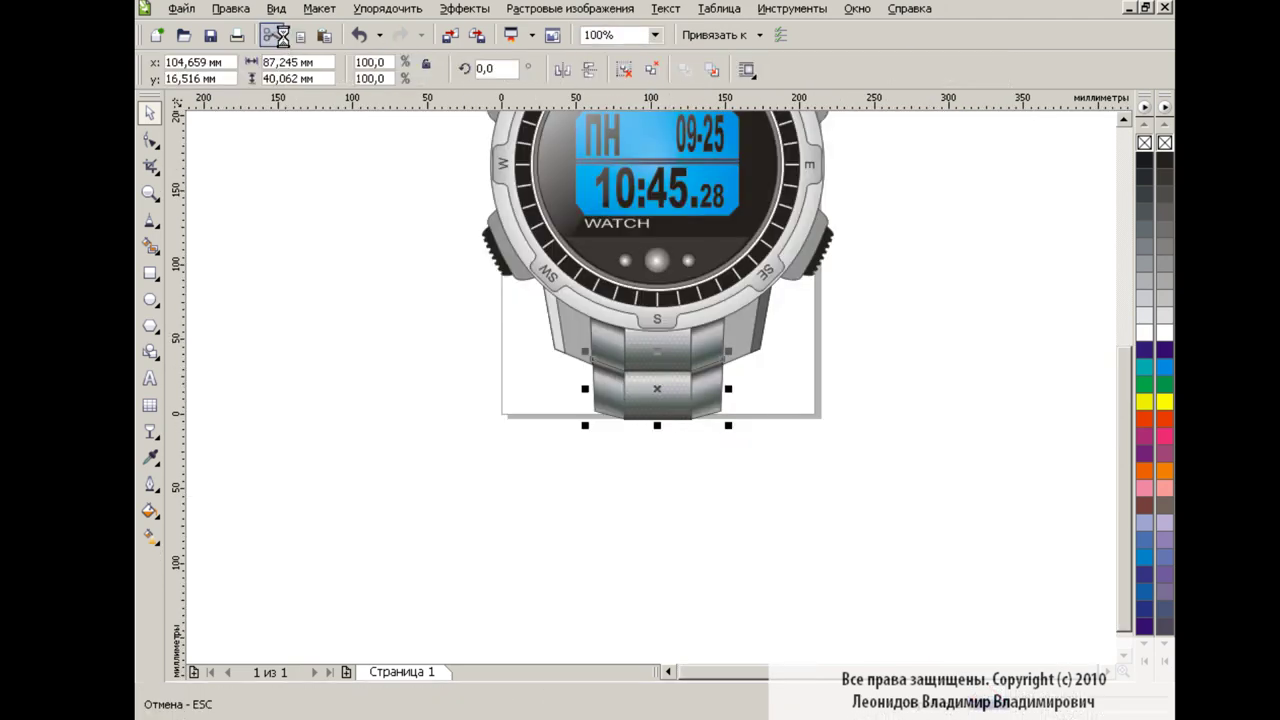
{"action": "left_click_drag", "start_coordinate": [660, 392], "coordinate": [660, 442]}
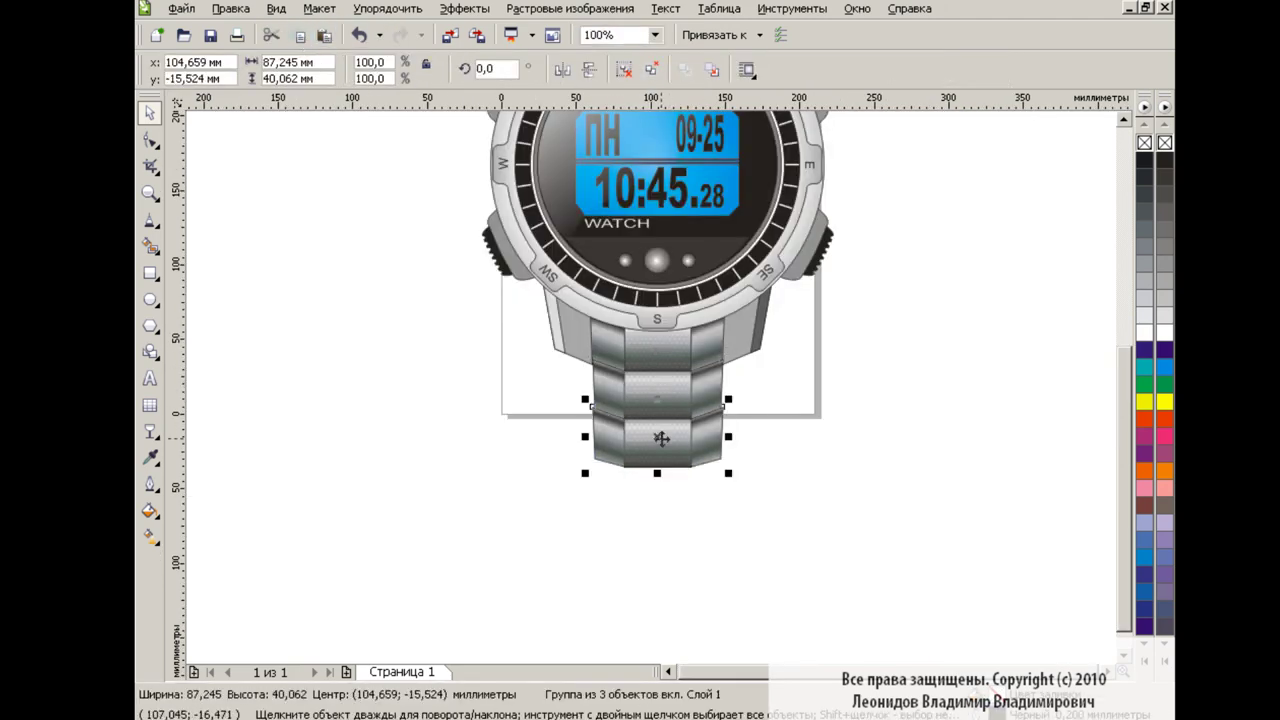
{"action": "left_click", "coordinate": [655, 34]}
{"action": "left_click", "coordinate": [615, 193]}
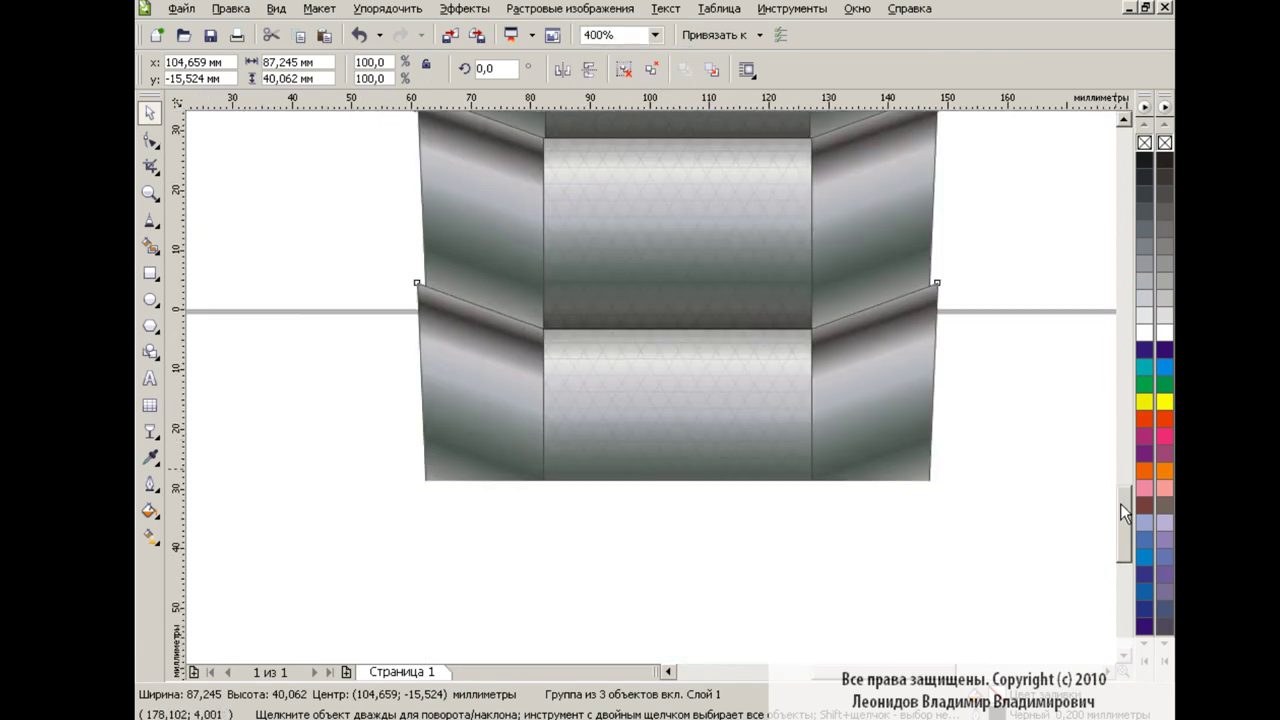
- Flip and shrink the right lower piece, replacing the left piece with a mirrored copy
{"action": "left_click", "coordinate": [908, 380], "text": "ctrl"}
{"action": "left_click_drag", "start_coordinate": [794, 277], "coordinate": [934, 516]}
{"action": "left_click_drag", "start_coordinate": [882, 411], "coordinate": [869, 396]}
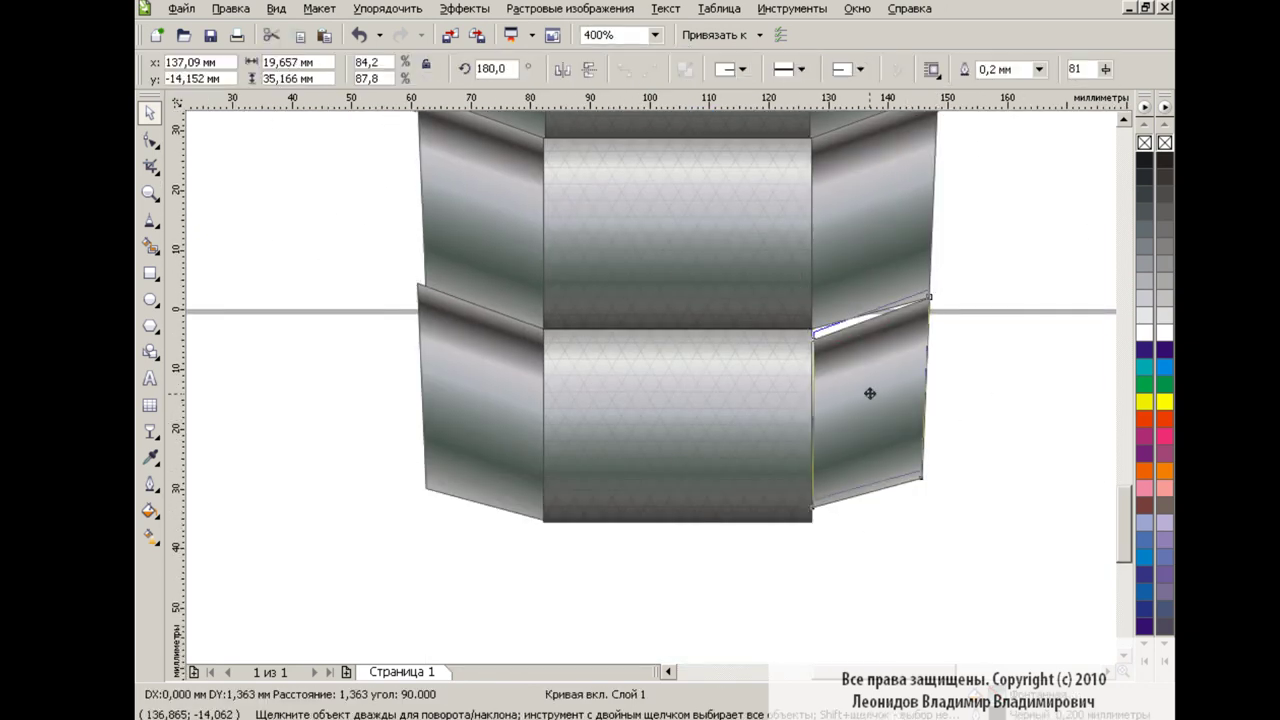
{"action": "left_click", "coordinate": [509, 397], "text": "ctrl"}
{"action": "key", "text": "Delete"}
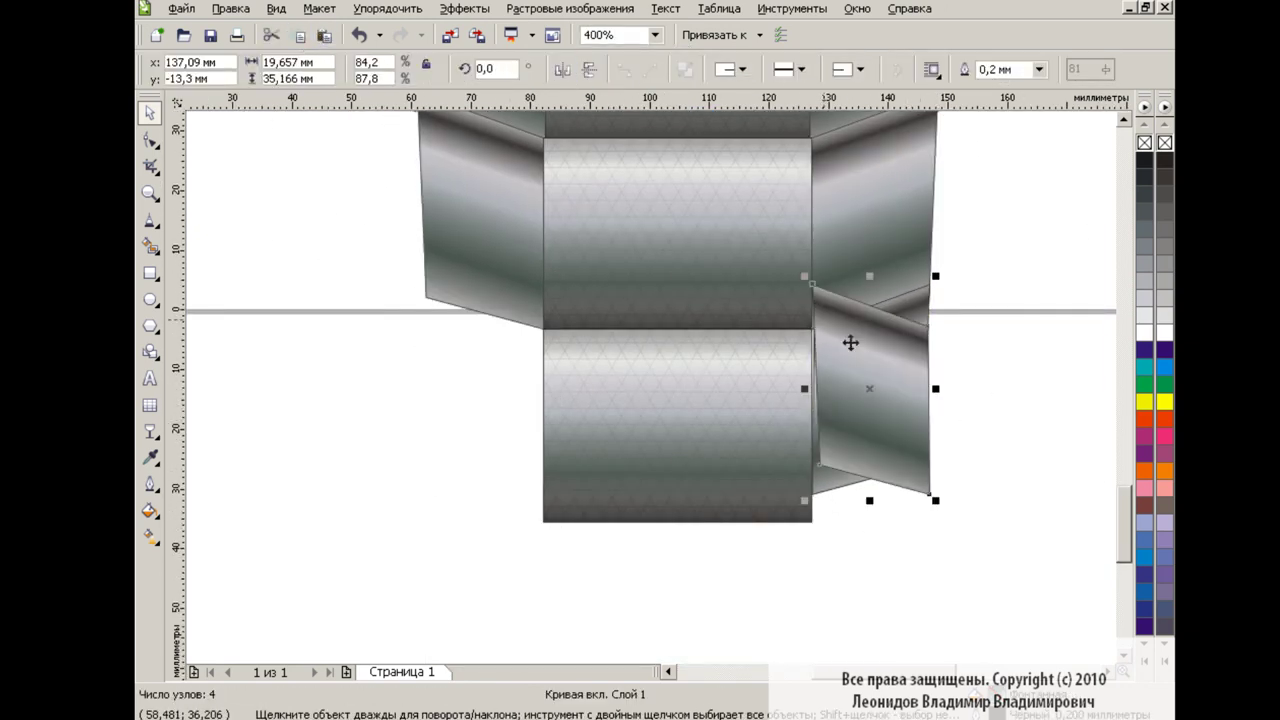
{"action": "left_click_drag", "start_coordinate": [849, 337], "coordinate": [486, 380]}
{"action": "key", "text": "Escape"}
- Raise the lower middle piece's bottom edge and slightly widen both side pieces
{"action": "left_click", "coordinate": [685, 475]}
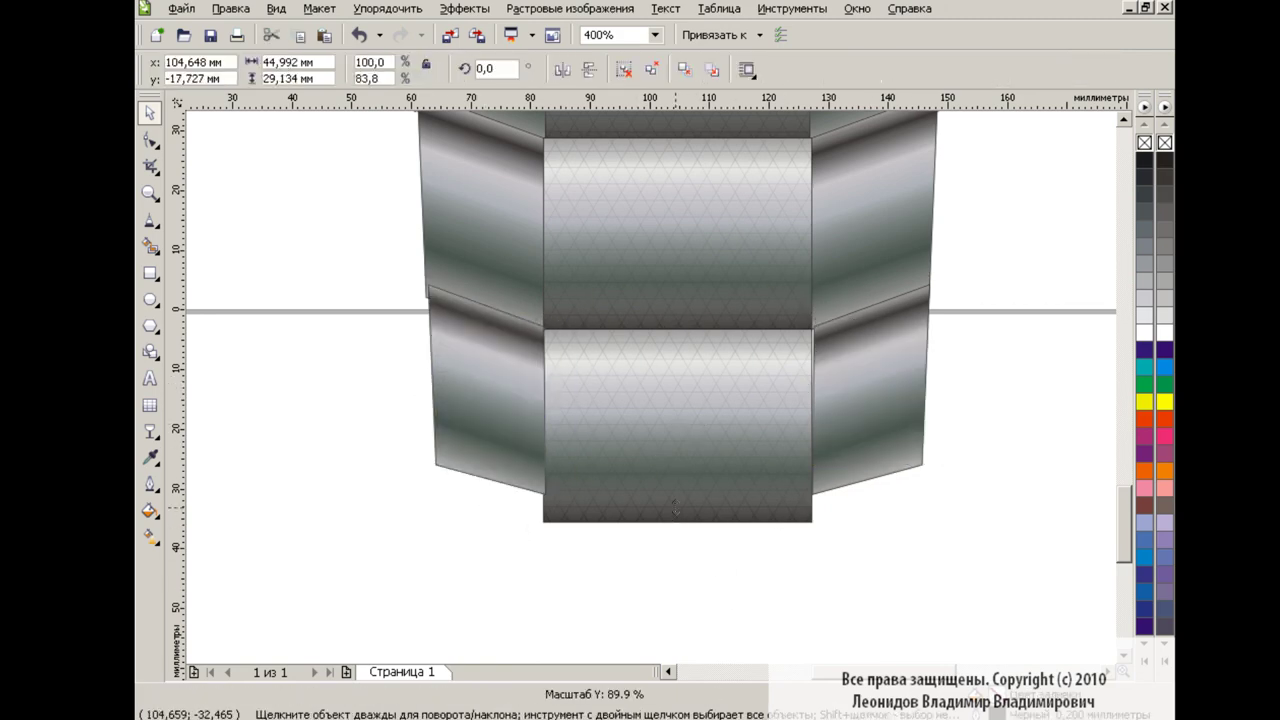
{"action": "left_click_drag", "start_coordinate": [677, 528], "coordinate": [677, 500]}
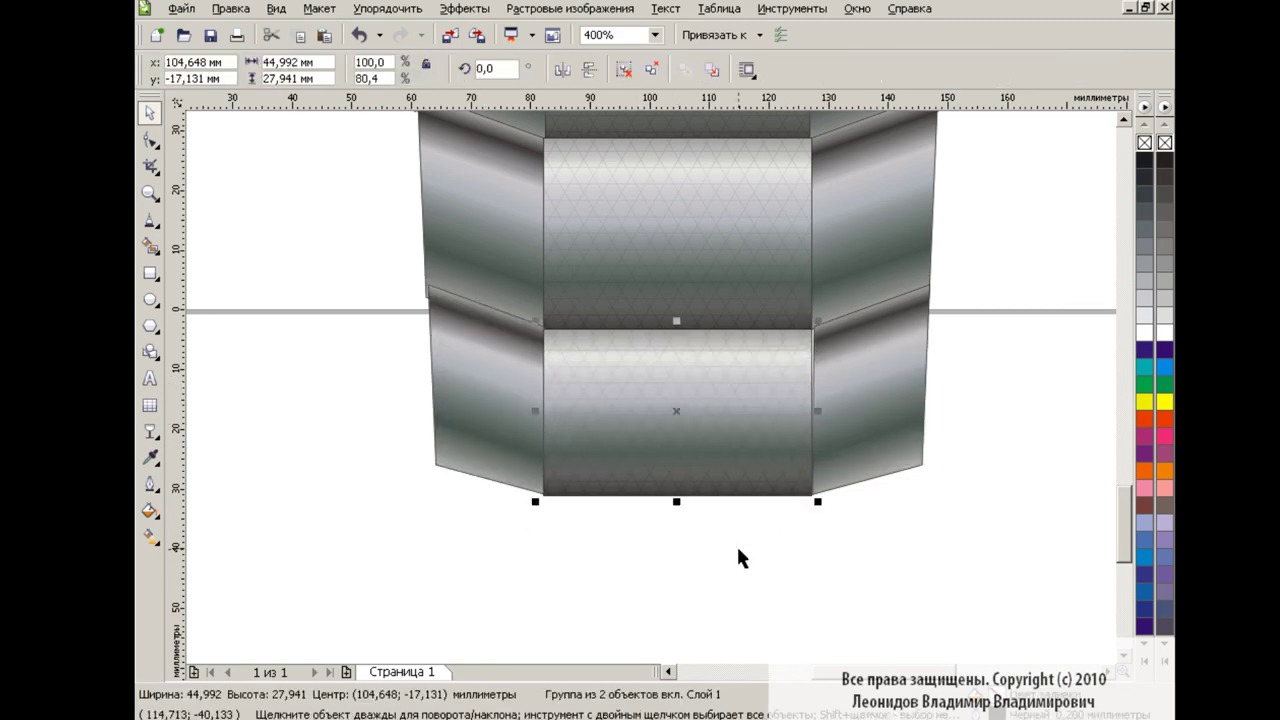
{"action": "left_click", "coordinate": [830, 400]}
{"action": "left_click_drag", "start_coordinate": [808, 390], "coordinate": [803, 391]}
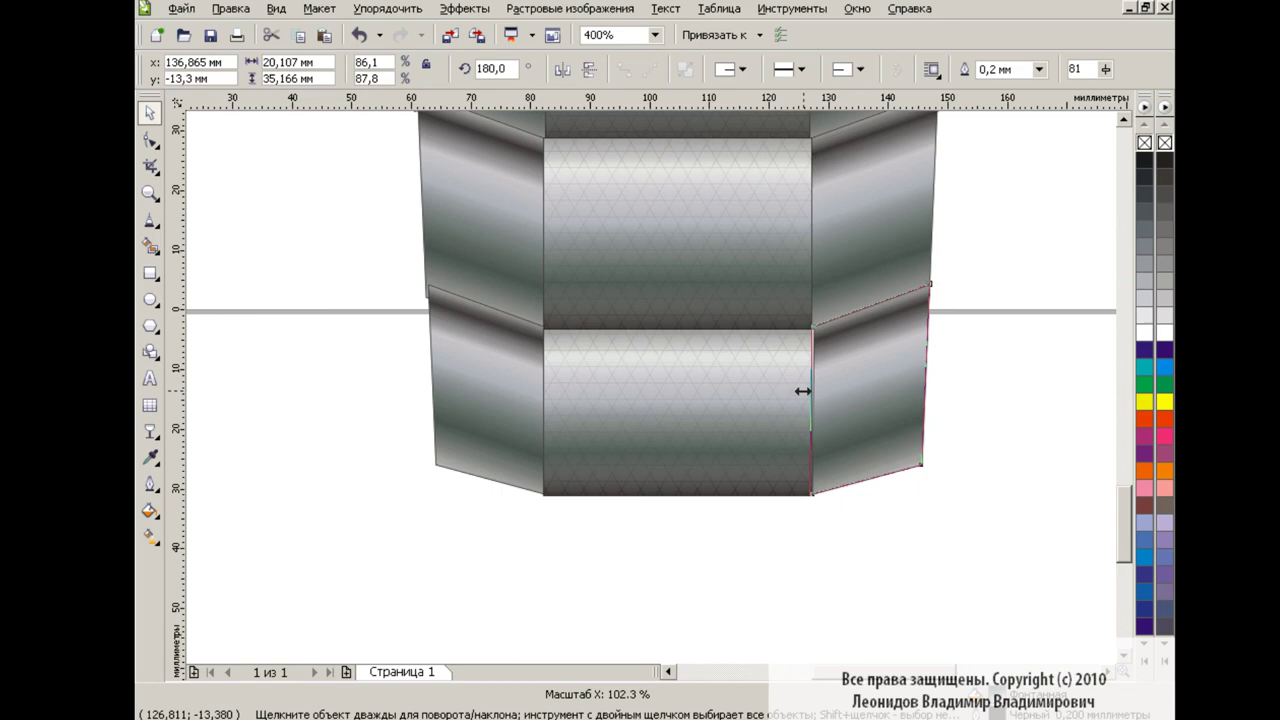
{"action": "left_click", "coordinate": [726, 382]}
{"action": "left_click", "coordinate": [429, 371]}
{"action": "left_click_drag", "start_coordinate": [429, 371], "coordinate": [418, 391]}
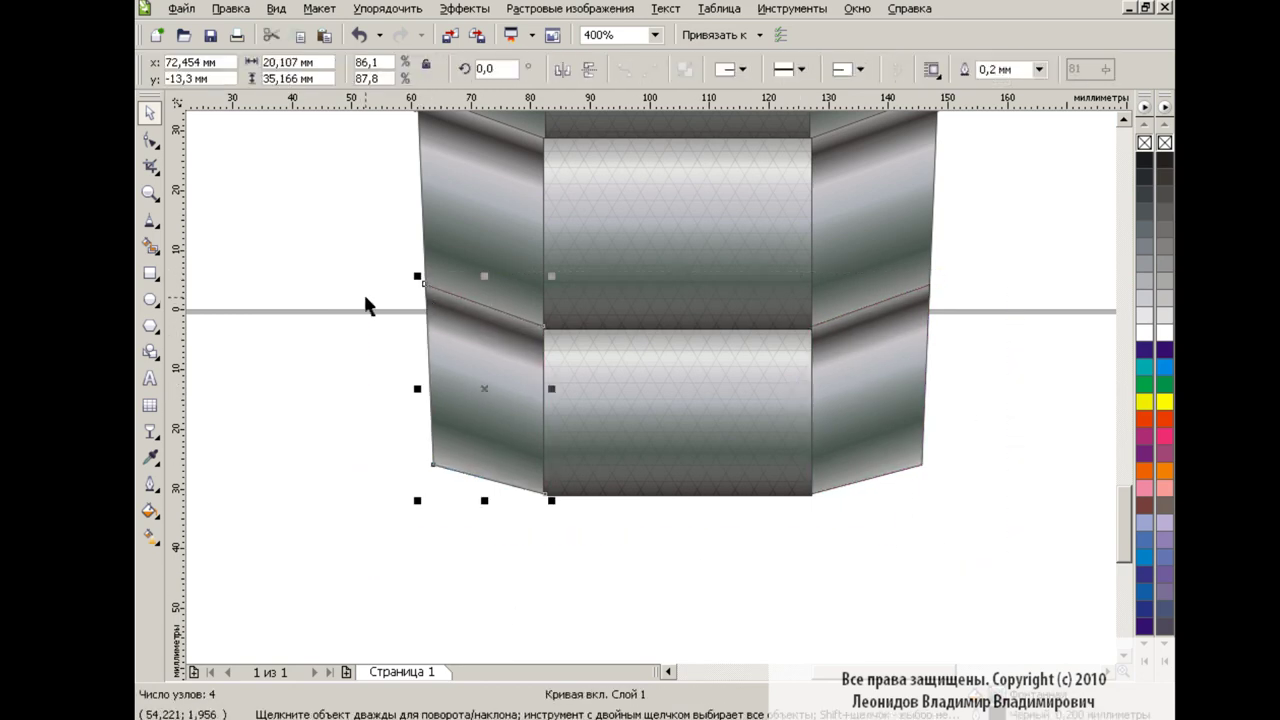
- Group the third link's pieces, then group all strap links into one and view at 100%
{"action": "left_click_drag", "start_coordinate": [366, 300], "coordinate": [986, 566]}
{"action": "key", "text": "ctrl+g"}
{"action": "key", "text": "F3"}
{"action": "left_click", "coordinate": [689, 377], "text": "shift"}
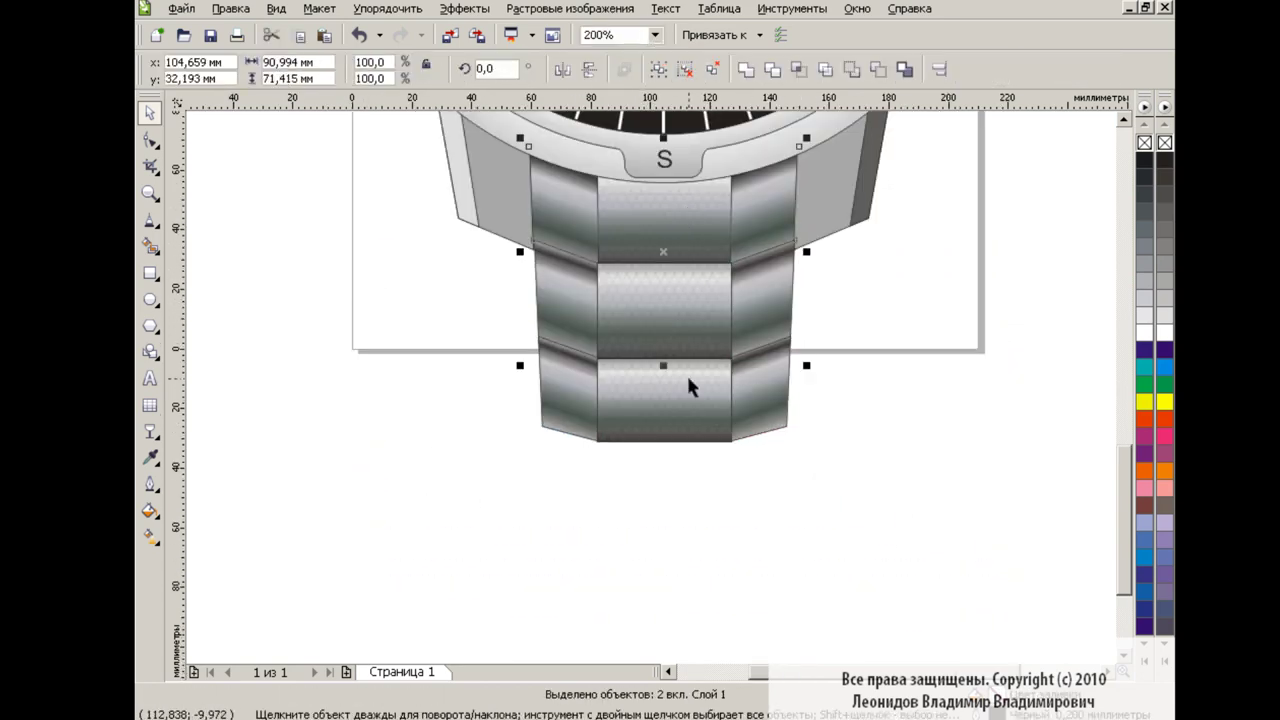
{"action": "key", "text": "ctrl+g"}
{"action": "left_click_drag", "start_coordinate": [1124, 478], "coordinate": [1118, 425]}
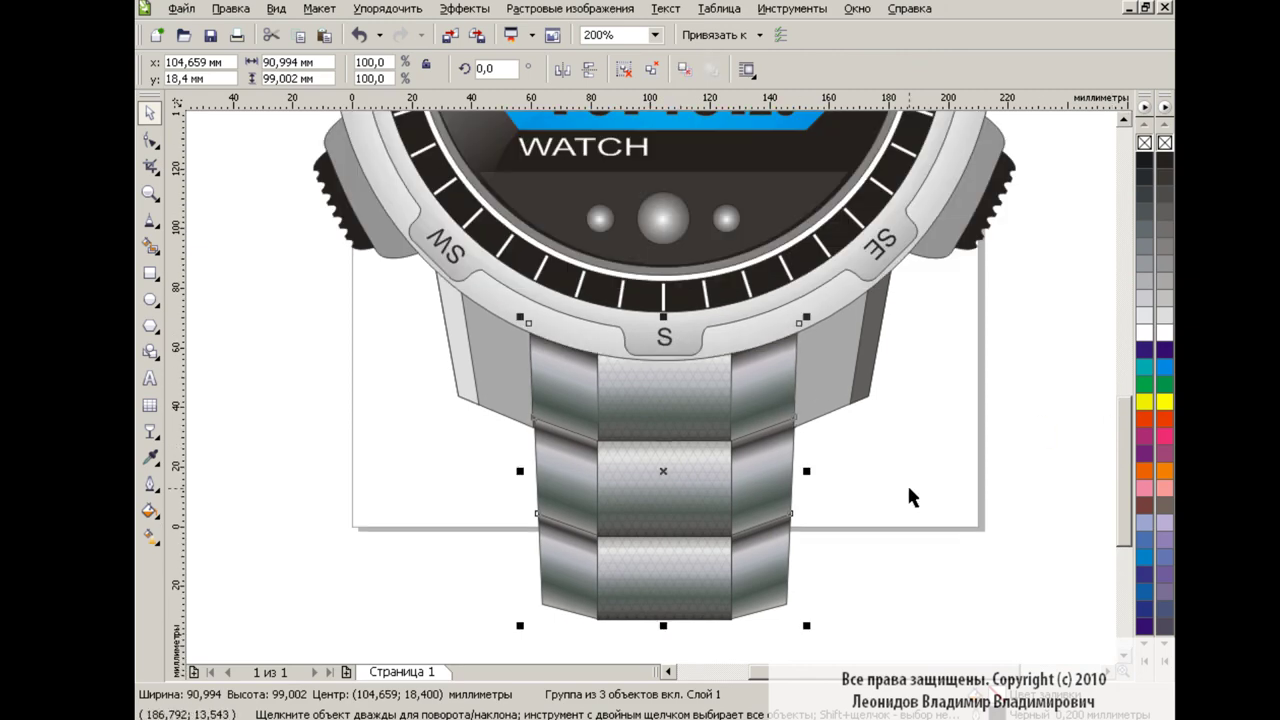
{"action": "left_click", "coordinate": [655, 35]}
{"action": "left_click", "coordinate": [595, 173]}
{"action": "left_click", "coordinate": [655, 35]}
- At 75% zoom, place a copy of the strap group above the watch
{"action": "key", "text": "Escape"}
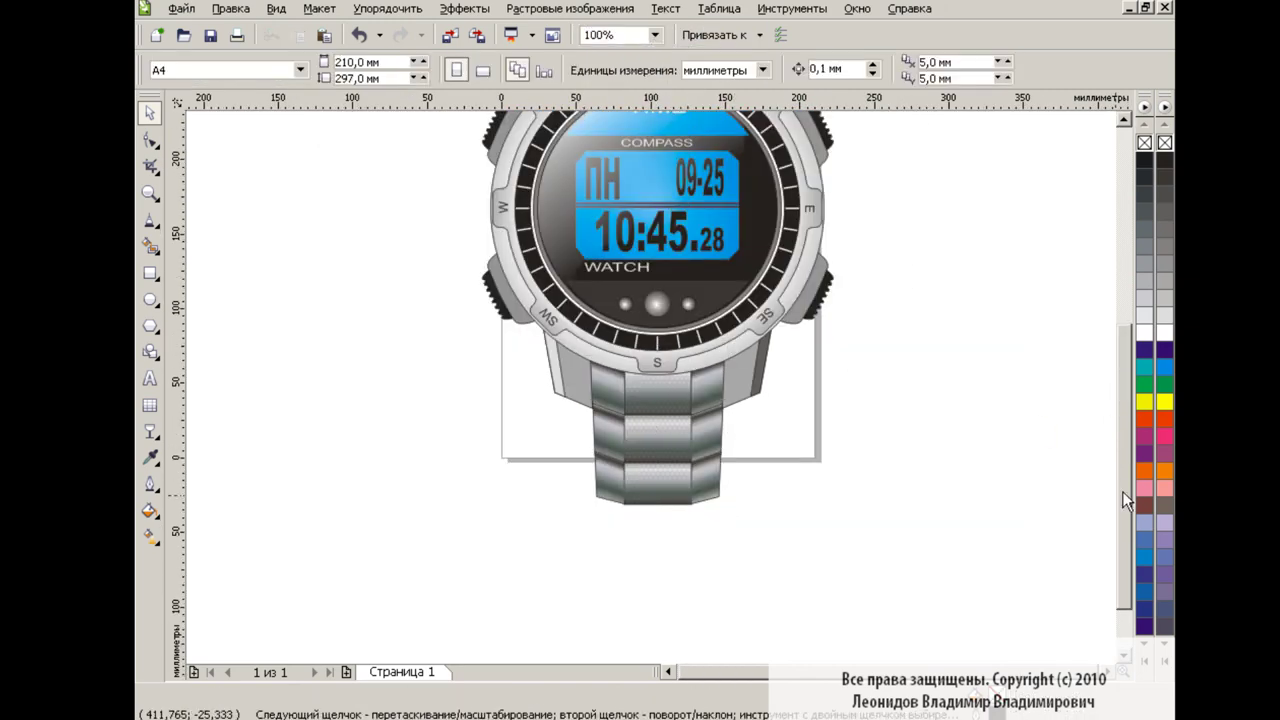
{"action": "left_click_drag", "start_coordinate": [1122, 491], "coordinate": [1122, 445]}
{"action": "left_click", "coordinate": [655, 35]}
{"action": "left_click", "coordinate": [592, 160]}
{"action": "left_click", "coordinate": [684, 535]}
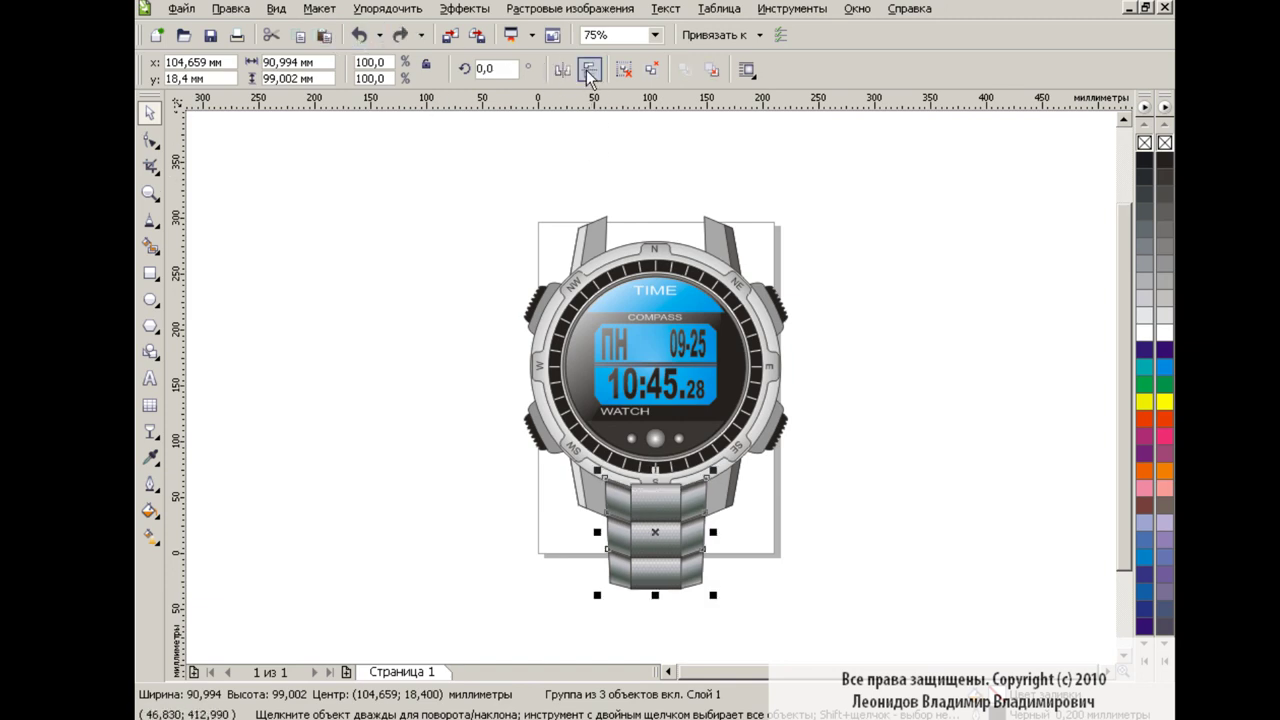
{"action": "left_click_drag", "start_coordinate": [666, 529], "coordinate": [656, 198]}
- Marquee-select all the watch parts and group them together
{"action": "left_click", "coordinate": [855, 318]}
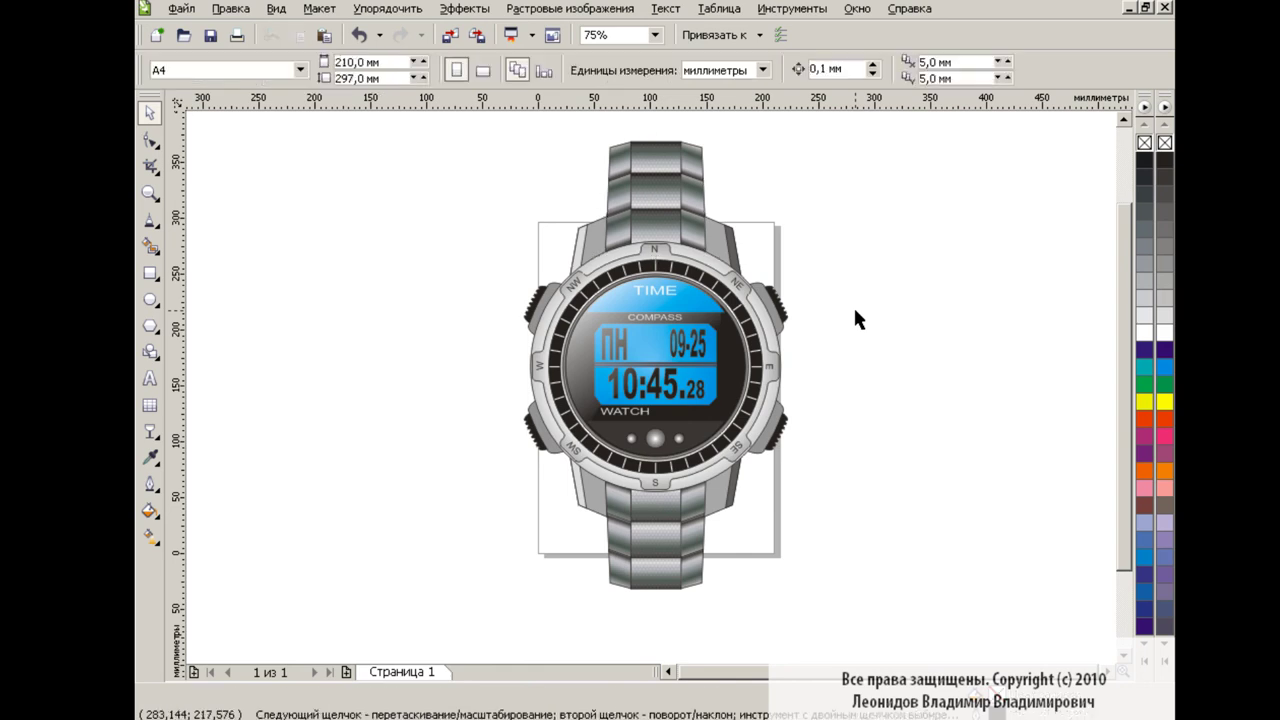
{"action": "left_click_drag", "start_coordinate": [486, 137], "coordinate": [820, 523]}
{"action": "key", "text": "ctrl+g"}
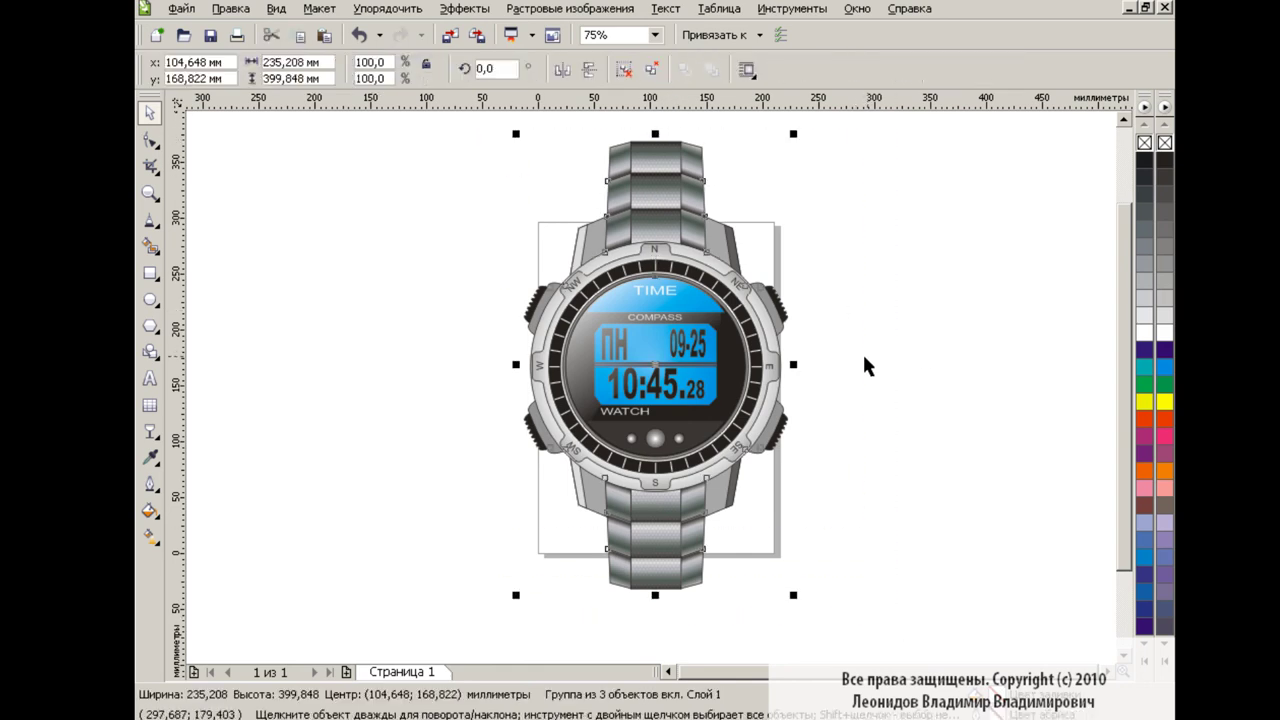
{"action": "left_click", "coordinate": [870, 360]}
- Draw a page-sized rectangle and give it a white-to-blue radial fountain fill
{"action": "key", "text": "F6"}
{"action": "left_click_drag", "start_coordinate": [452, 122], "coordinate": [881, 636]}
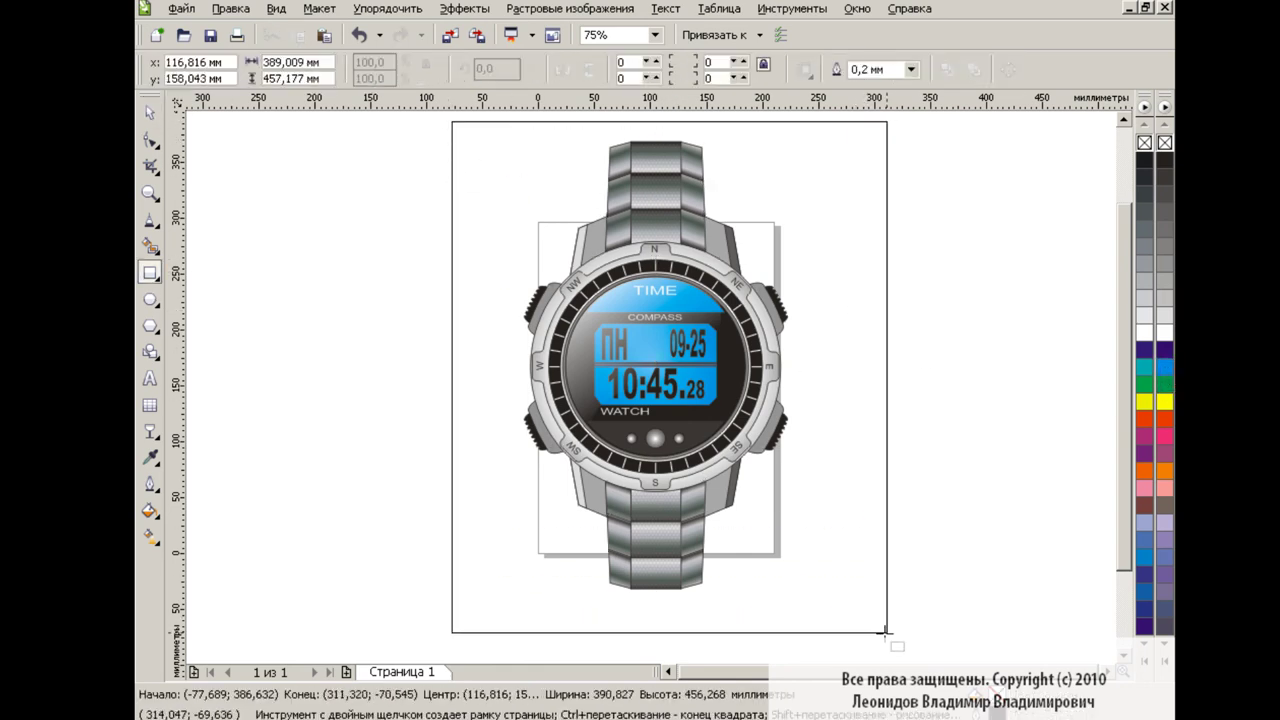
{"action": "left_click", "coordinate": [1164, 367]}
{"action": "left_click", "coordinate": [150, 510]}
{"action": "left_click", "coordinate": [200, 511]}
{"action": "left_click", "coordinate": [514, 194]}
{"action": "left_click", "coordinate": [514, 222]}
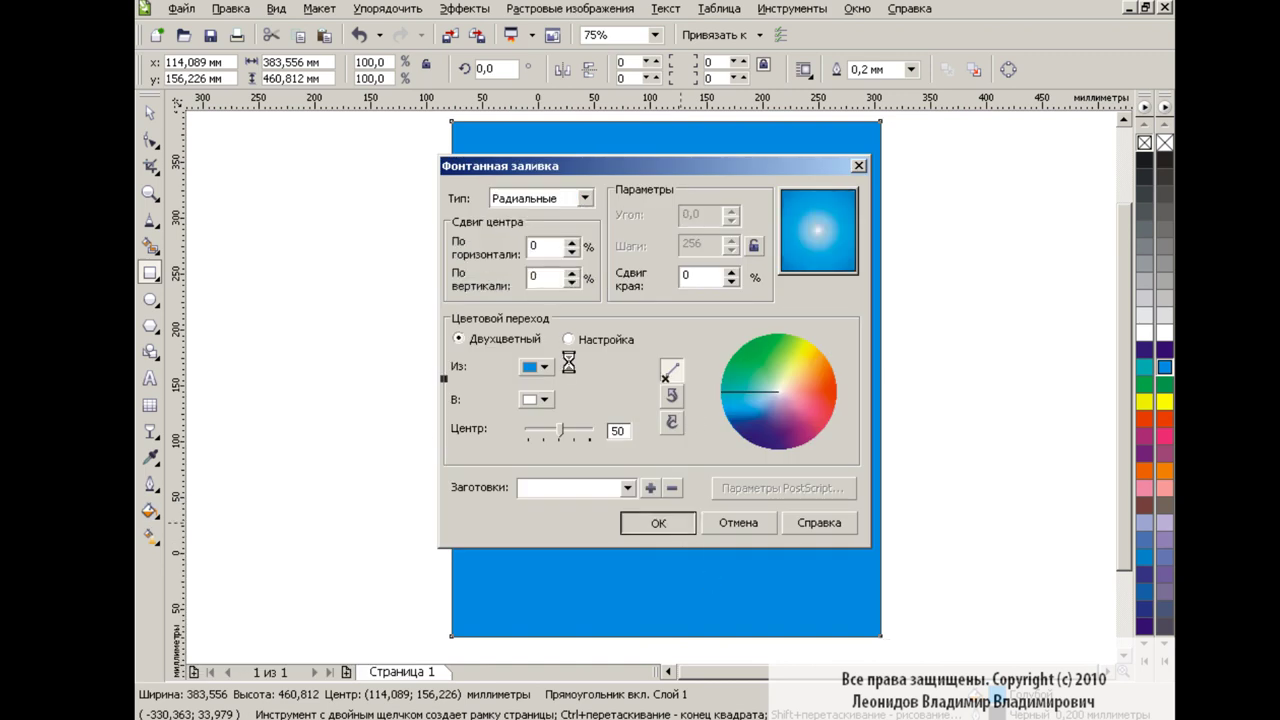
{"action": "left_click", "coordinate": [657, 443]}
- Move the gradient's bright centre up-left and send the rectangle behind the watch
{"action": "left_click", "coordinate": [150, 535]}
{"action": "left_click_drag", "start_coordinate": [665, 378], "coordinate": [595, 275]}
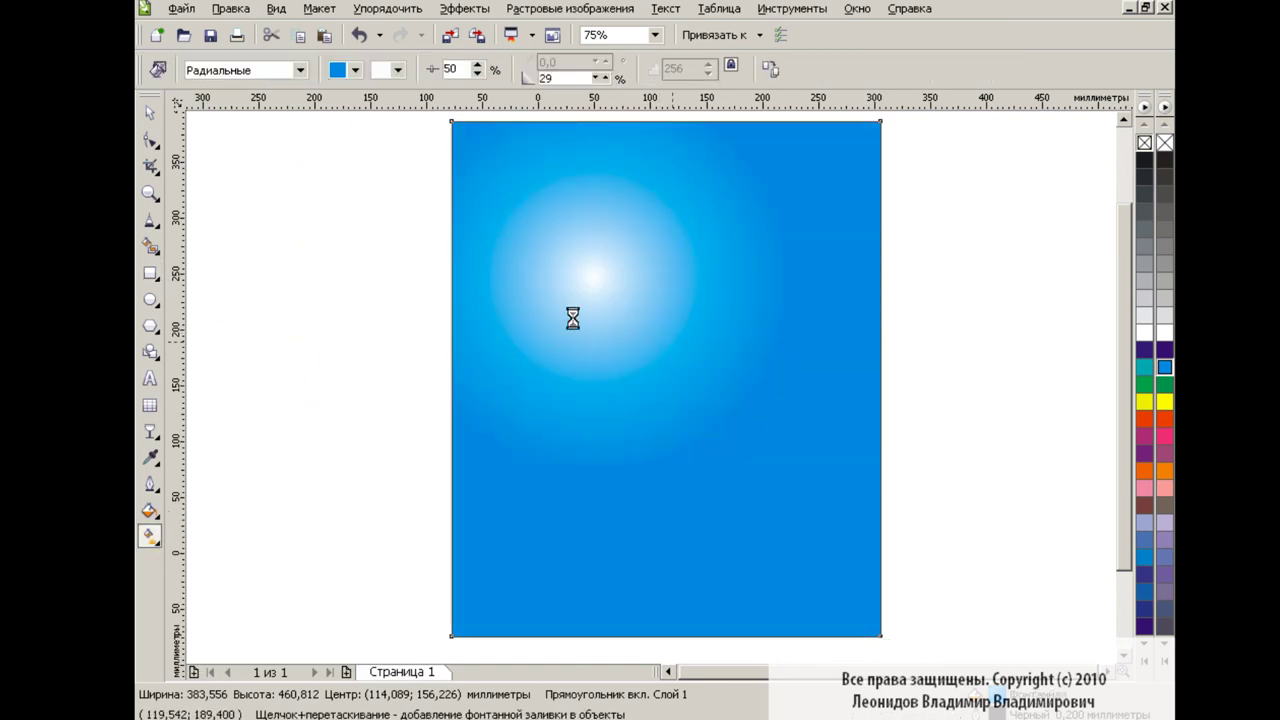
{"action": "key", "text": "space"}
{"action": "left_click", "coordinate": [302, 338]}
{"action": "key", "text": "shift+Page_Down"}
- Select the watch group and remove its dark outlines
{"action": "left_click_drag", "start_coordinate": [400, 126], "coordinate": [899, 611]}
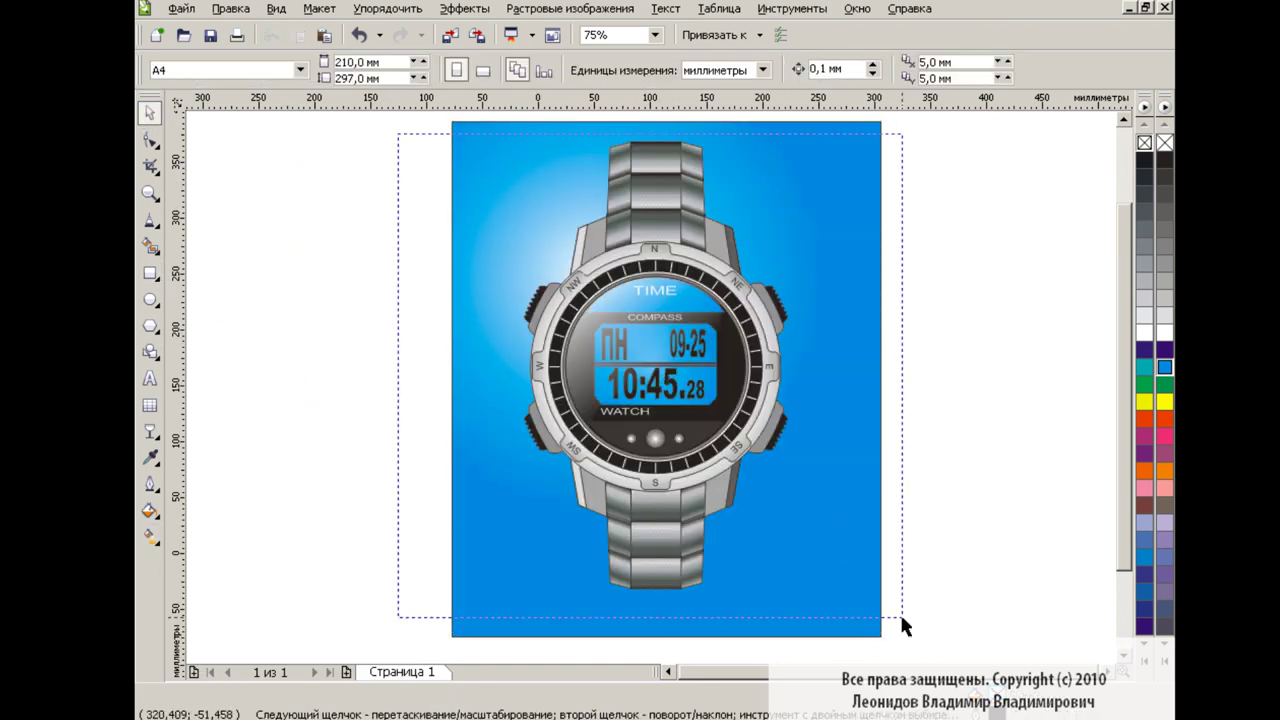
{"action": "right_click", "coordinate": [1165, 142]}
{"action": "left_click", "coordinate": [959, 342]}
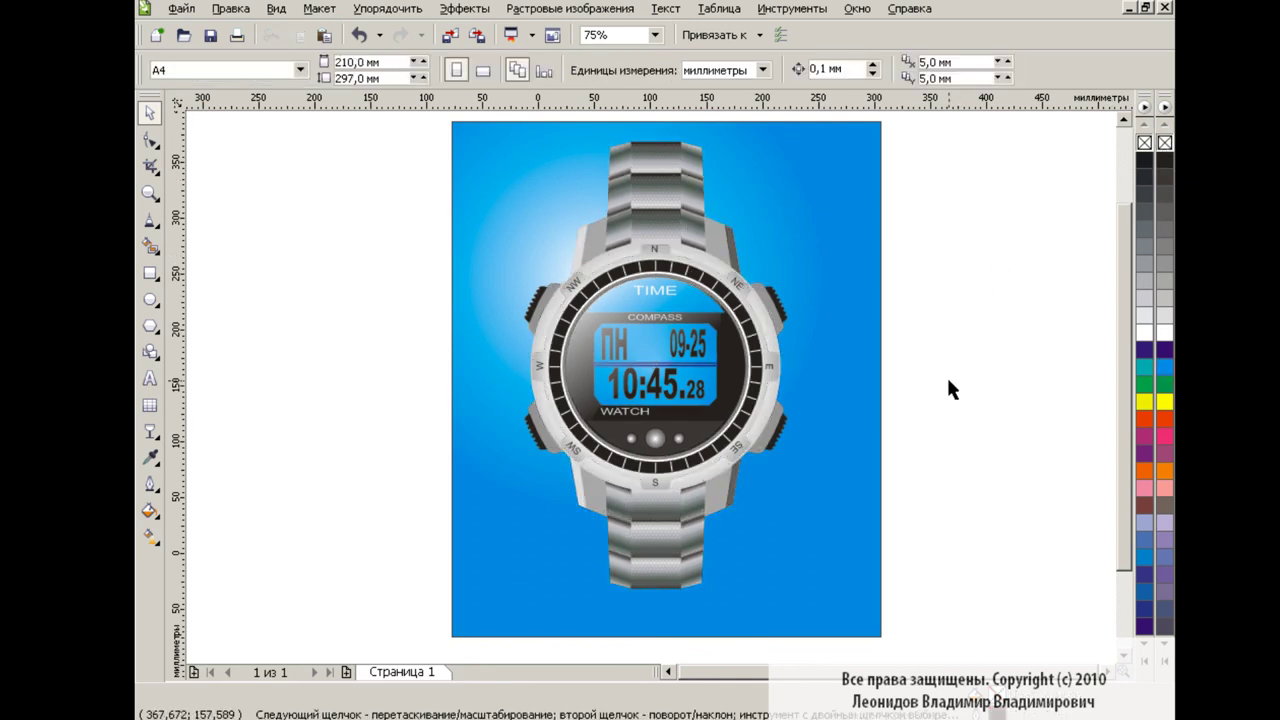